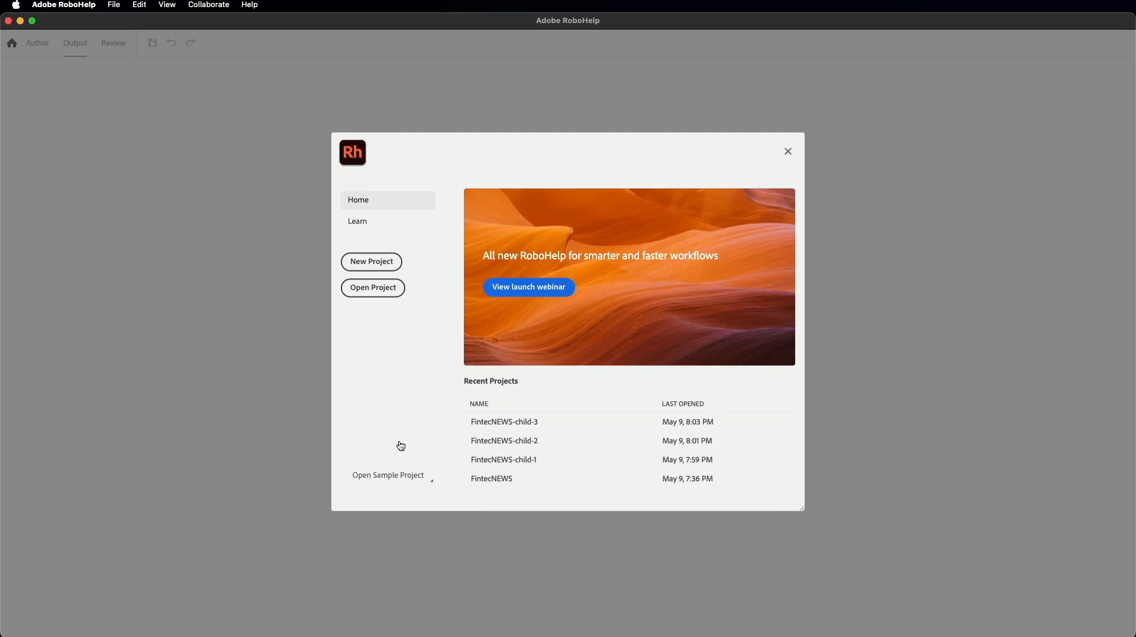
- Switch to Finder and examine the parent folder inside source in merged-project, highlighting the FintecNEWS-merged.rhpj project file
{"action": "key", "text": "super+Tab"}
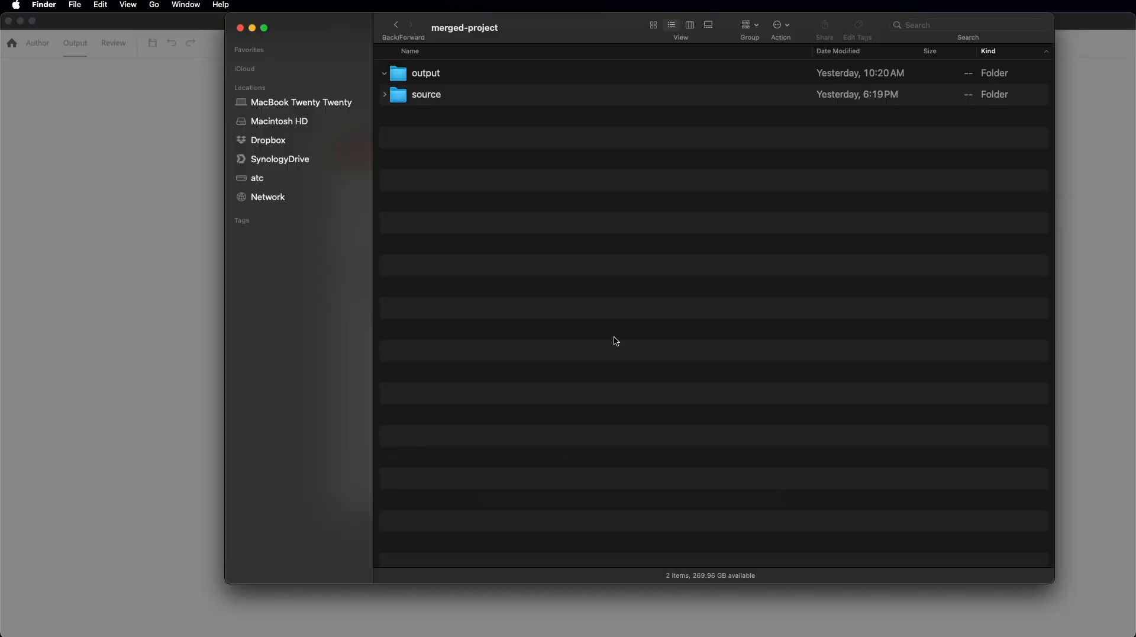
{"action": "left_click_drag", "start_coordinate": [328, 28], "coordinate": [308, 54]}
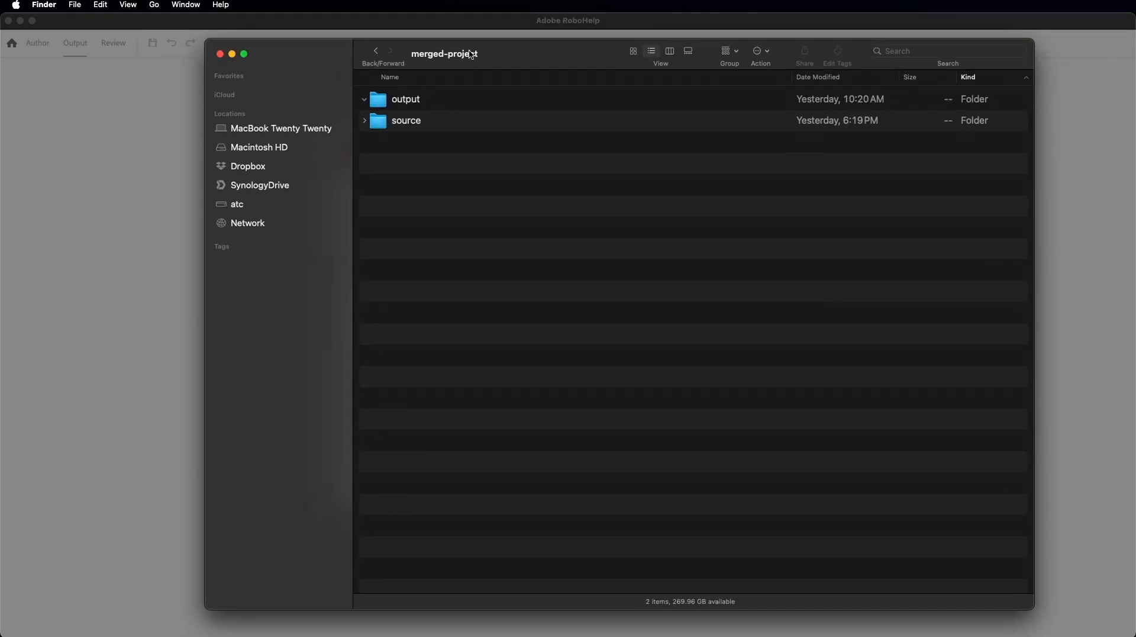
{"action": "mouse_move", "coordinate": [448, 57]}
{"action": "left_click", "coordinate": [366, 122]}
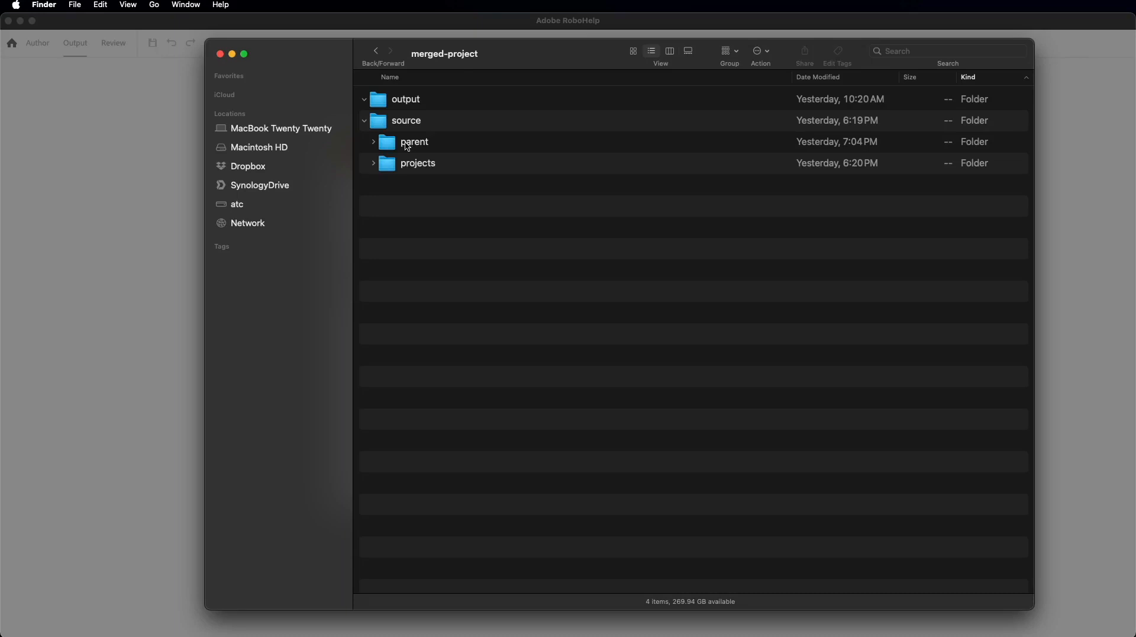
{"action": "left_click", "coordinate": [374, 145]}
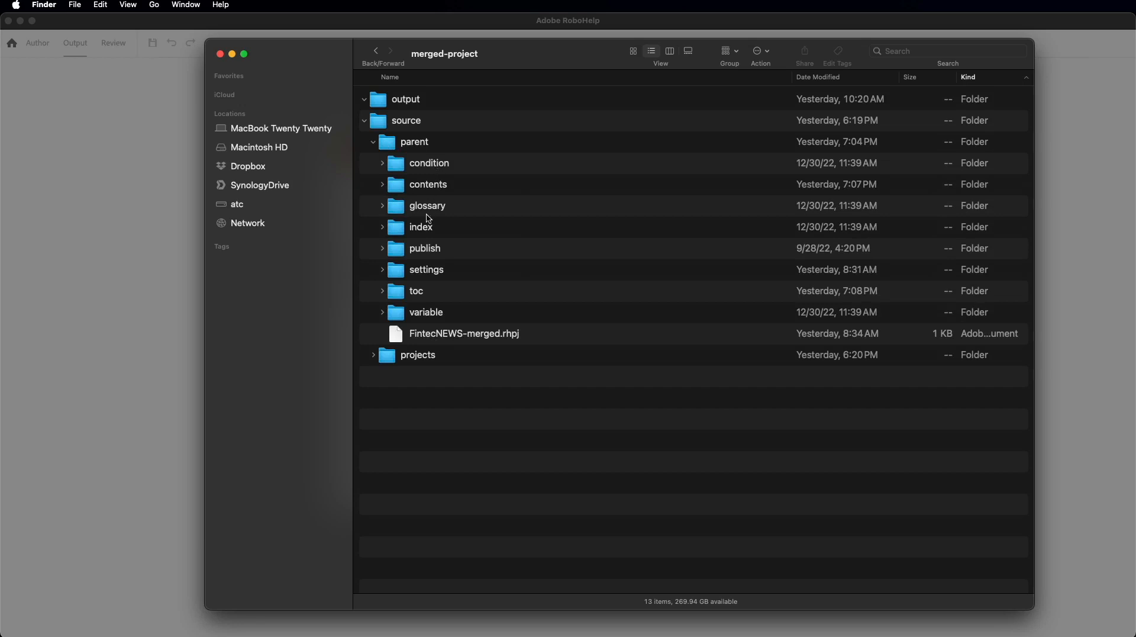
{"action": "left_click", "coordinate": [436, 339]}
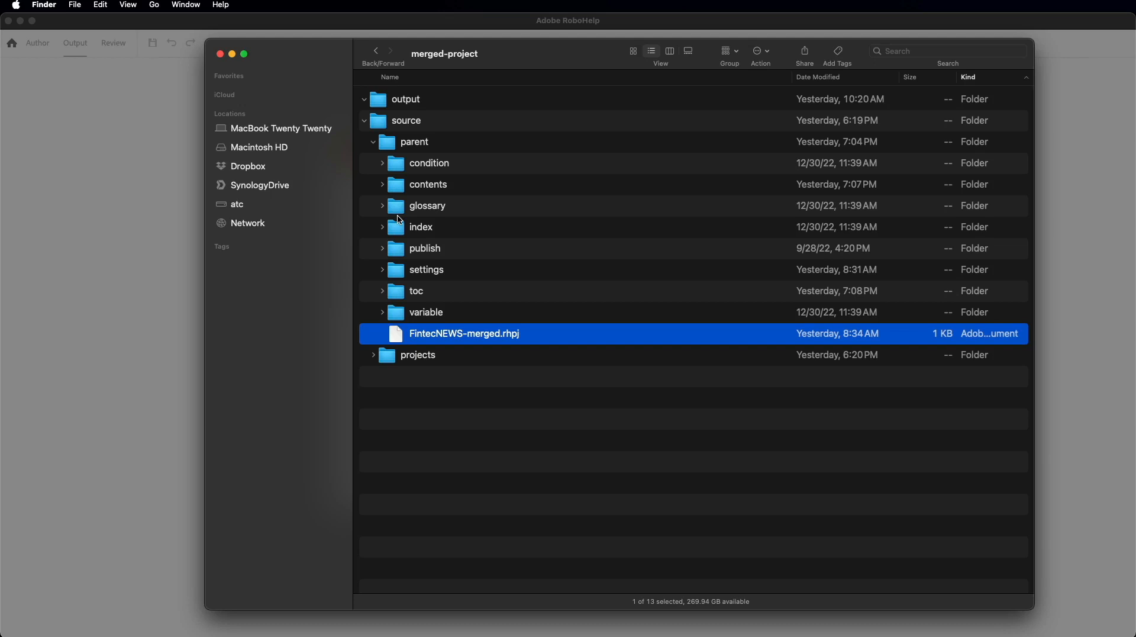
{"action": "left_click", "coordinate": [373, 143]}
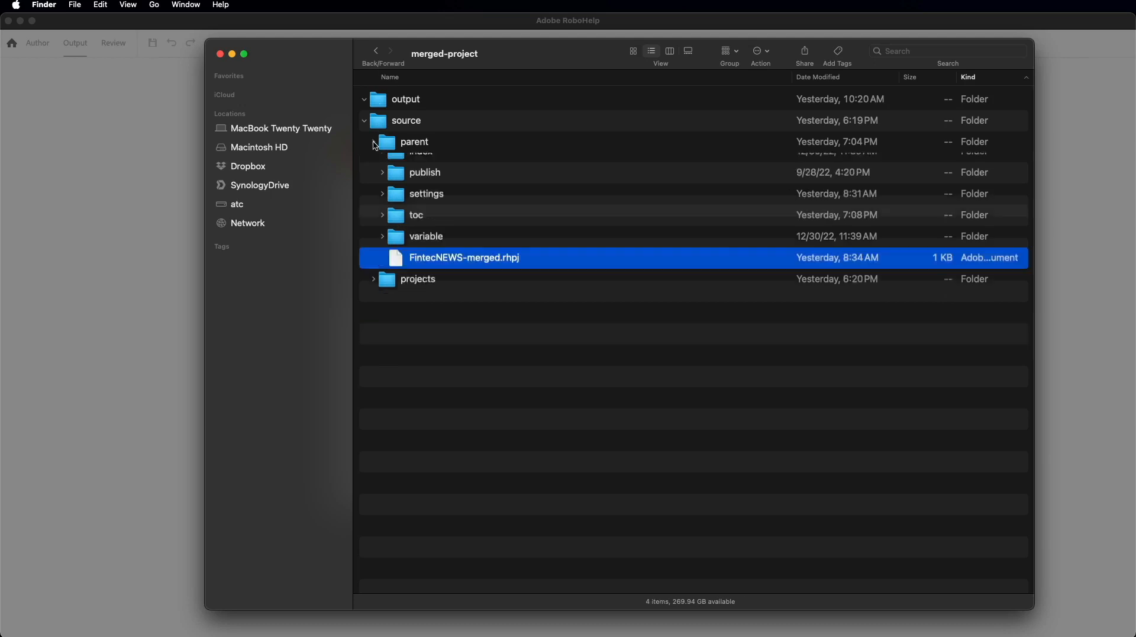
- Examine the contents of the child_1, child_2 and child_3 folders inside source/projects, collapsing each one again
{"action": "left_click", "coordinate": [374, 164]}
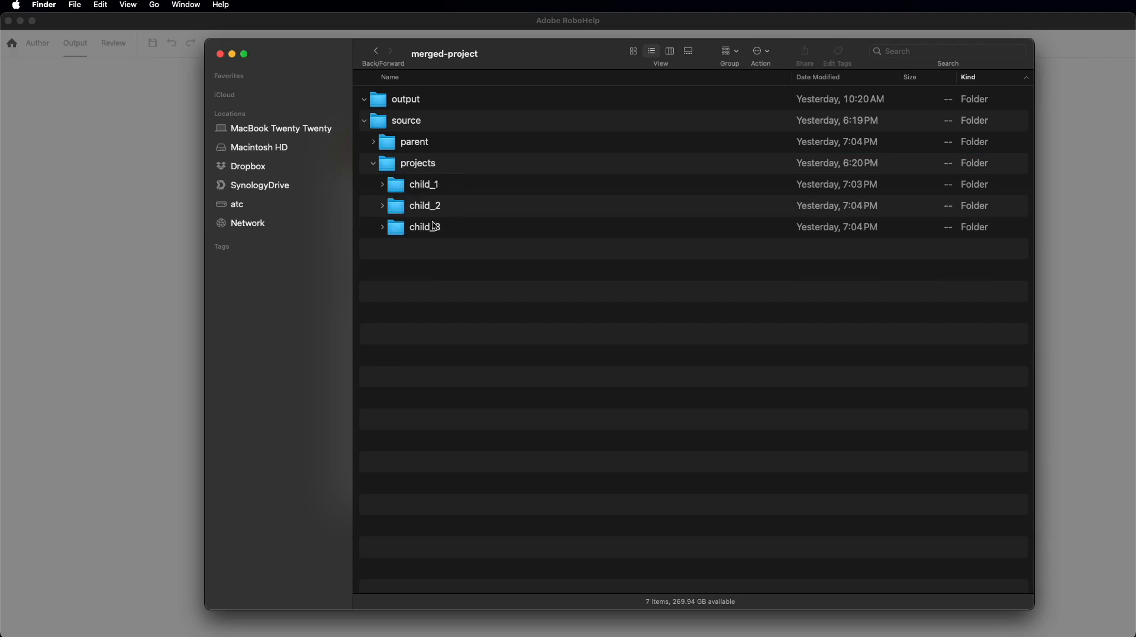
{"action": "left_click", "coordinate": [384, 185]}
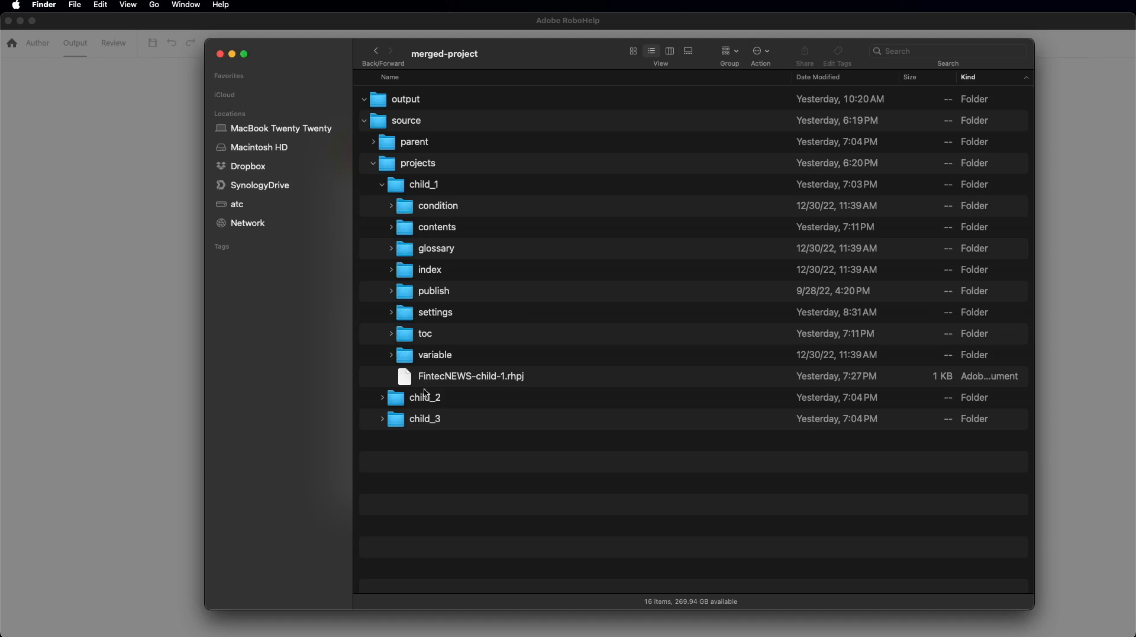
{"action": "left_click", "coordinate": [382, 397]}
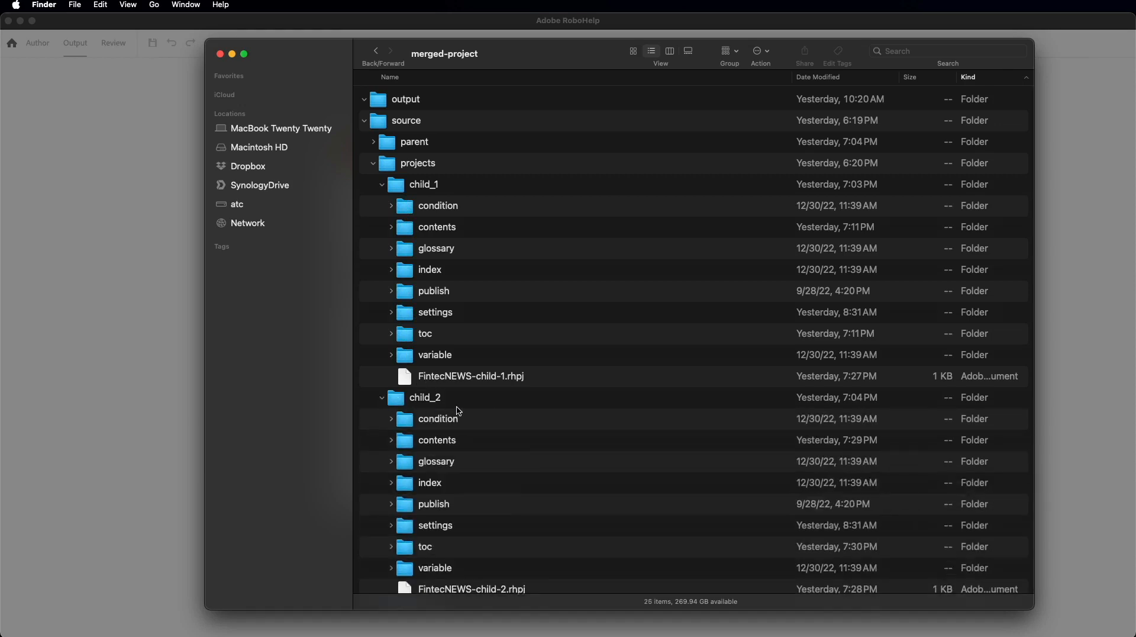
{"action": "scroll", "coordinate": [457, 408], "scroll_direction": "down", "scroll_amount": 2}
{"action": "left_click", "coordinate": [382, 577]}
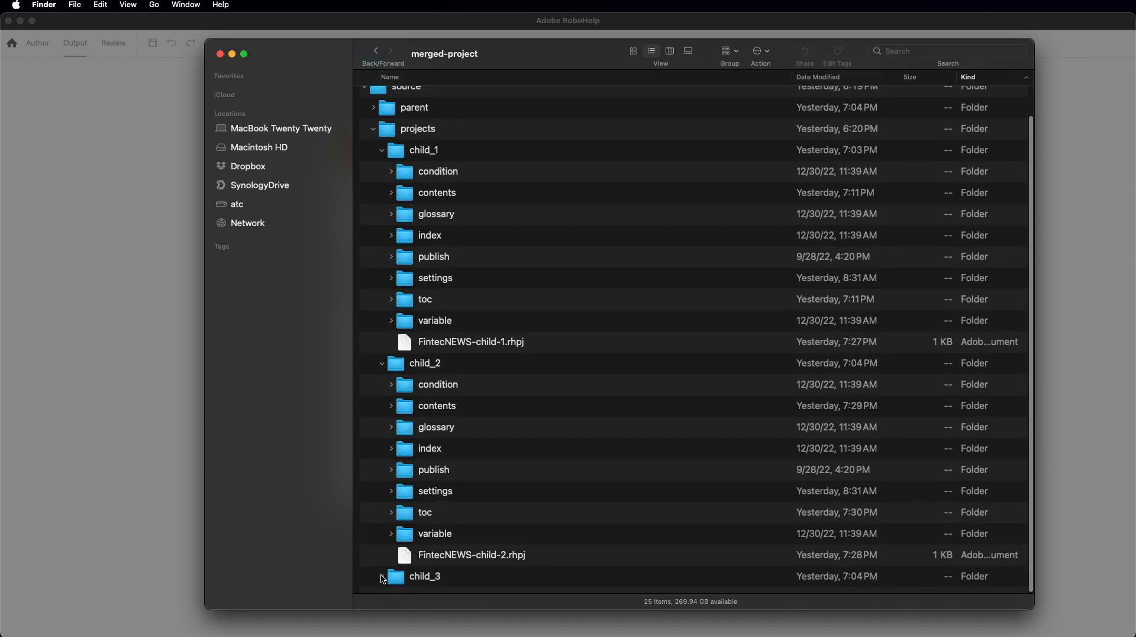
{"action": "scroll", "coordinate": [508, 515], "scroll_direction": "down", "scroll_amount": 8}
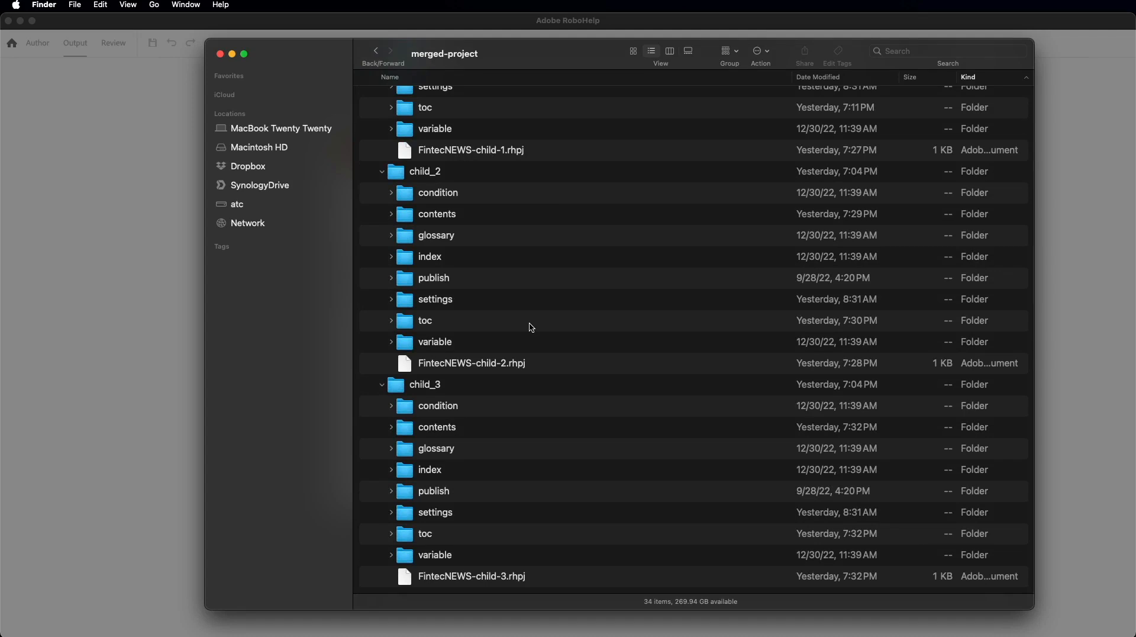
{"action": "left_click", "coordinate": [381, 385]}
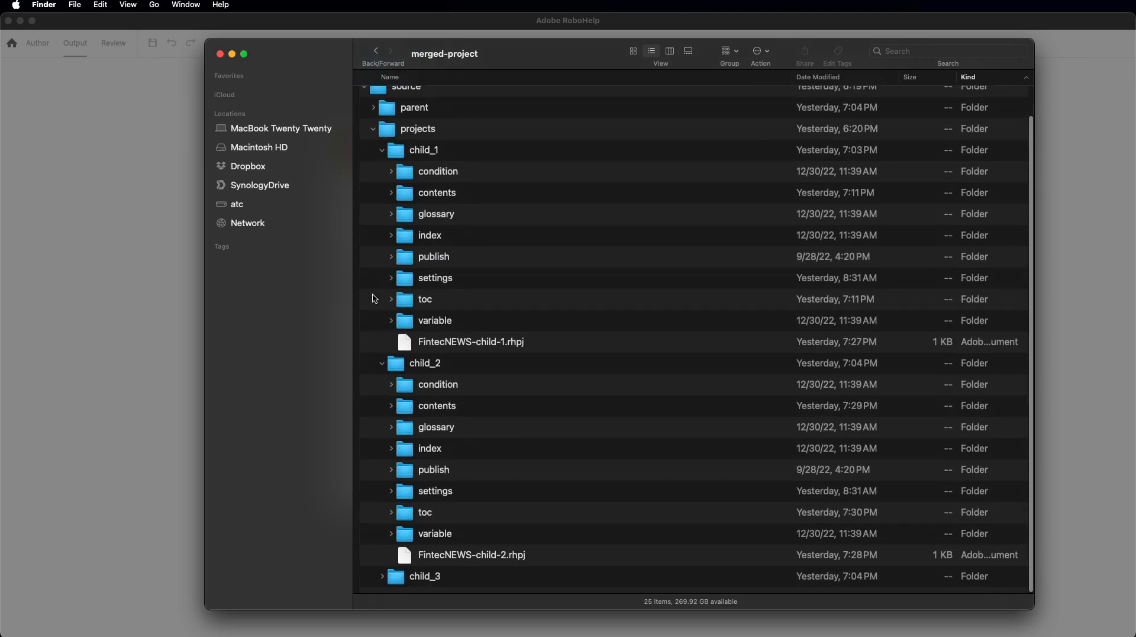
{"action": "left_click", "coordinate": [382, 363]}
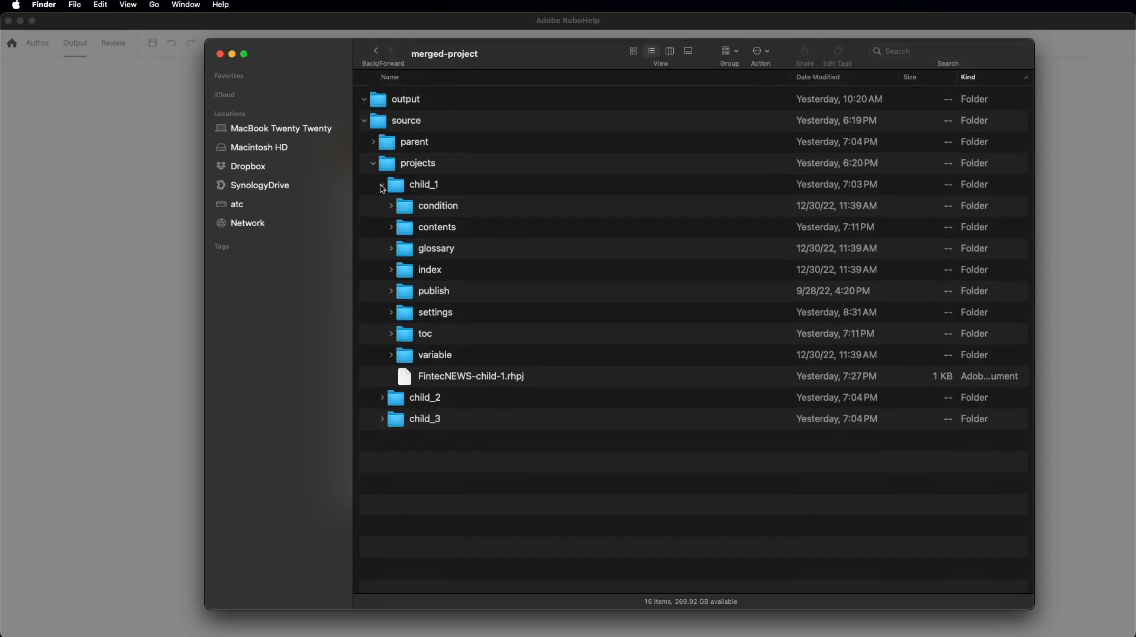
{"action": "left_click", "coordinate": [381, 187]}
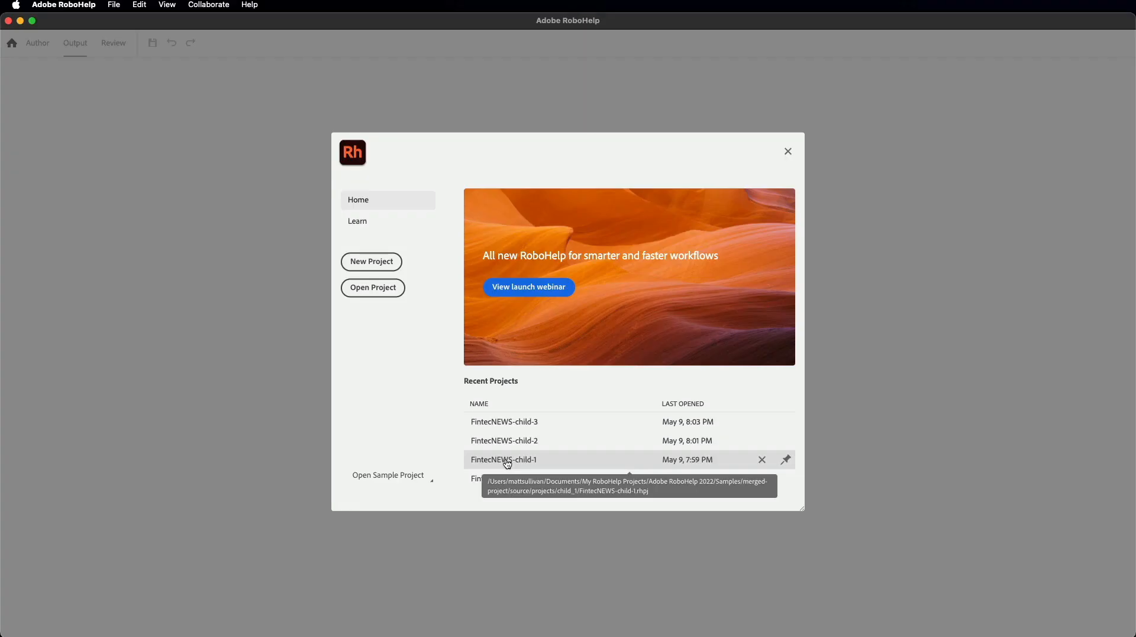
- Switch to RoboHelp, open the recent project FintecNEWS-child-1, and view its FT_Child_1 table of contents
{"action": "left_click", "coordinate": [507, 464]}
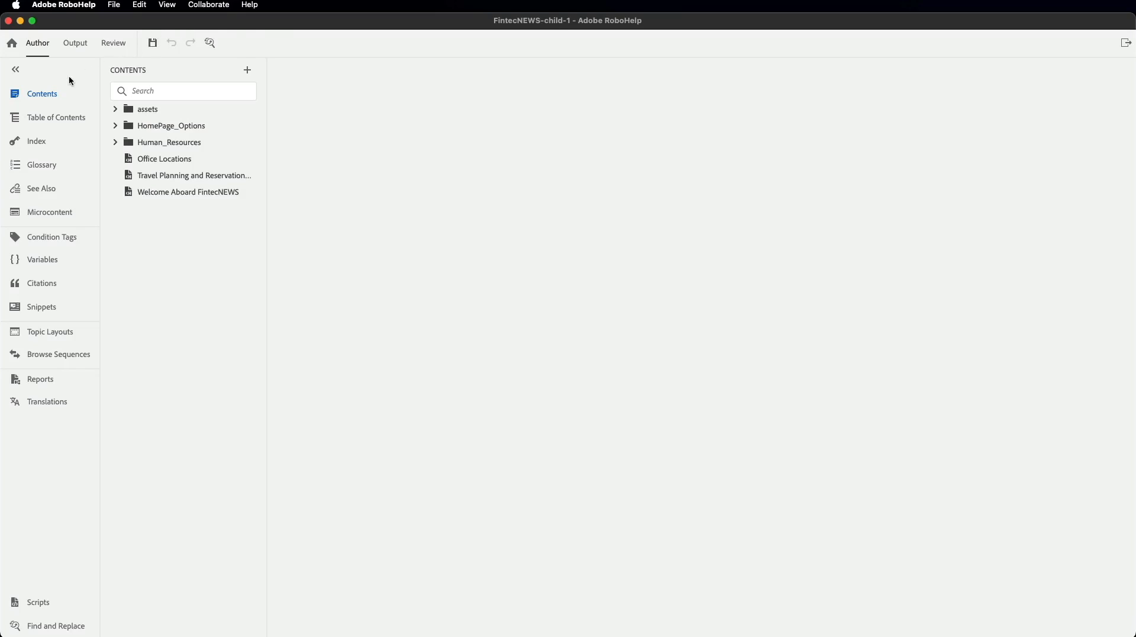
{"action": "left_click", "coordinate": [38, 95]}
{"action": "left_click", "coordinate": [38, 96]}
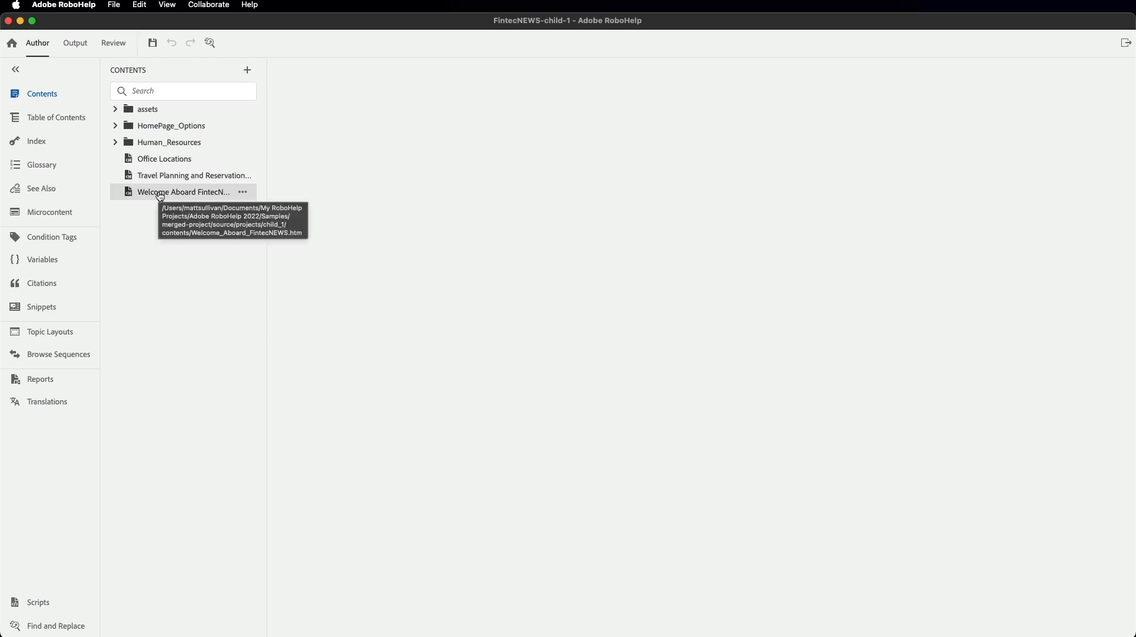
{"action": "left_click", "coordinate": [50, 120]}
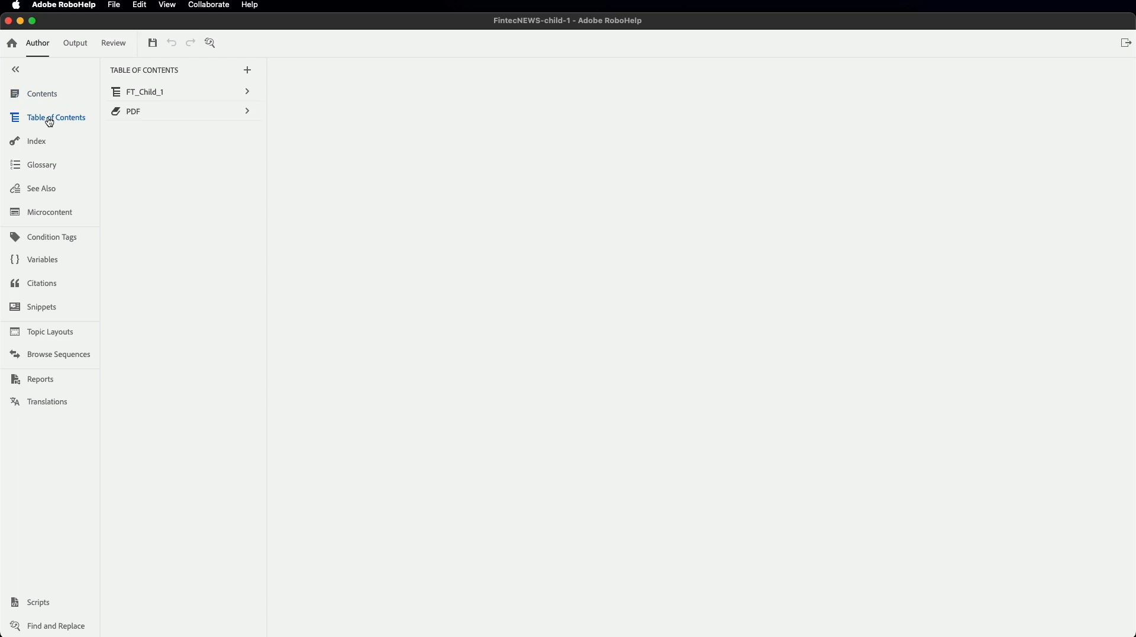
{"action": "left_click", "coordinate": [148, 95]}
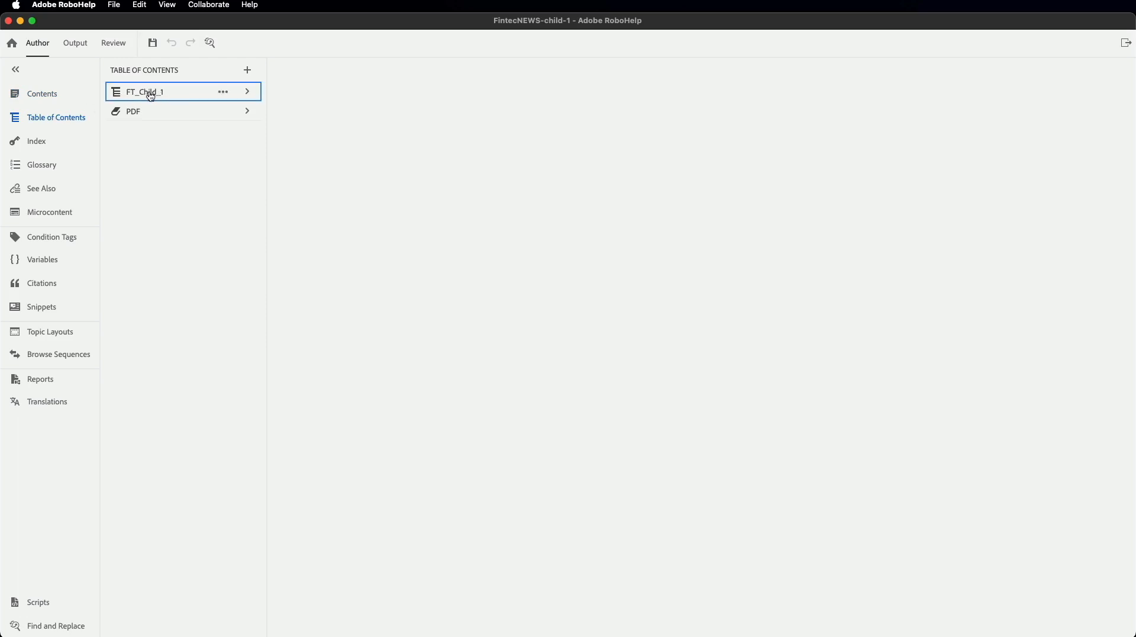
{"action": "double_click", "coordinate": [151, 97]}
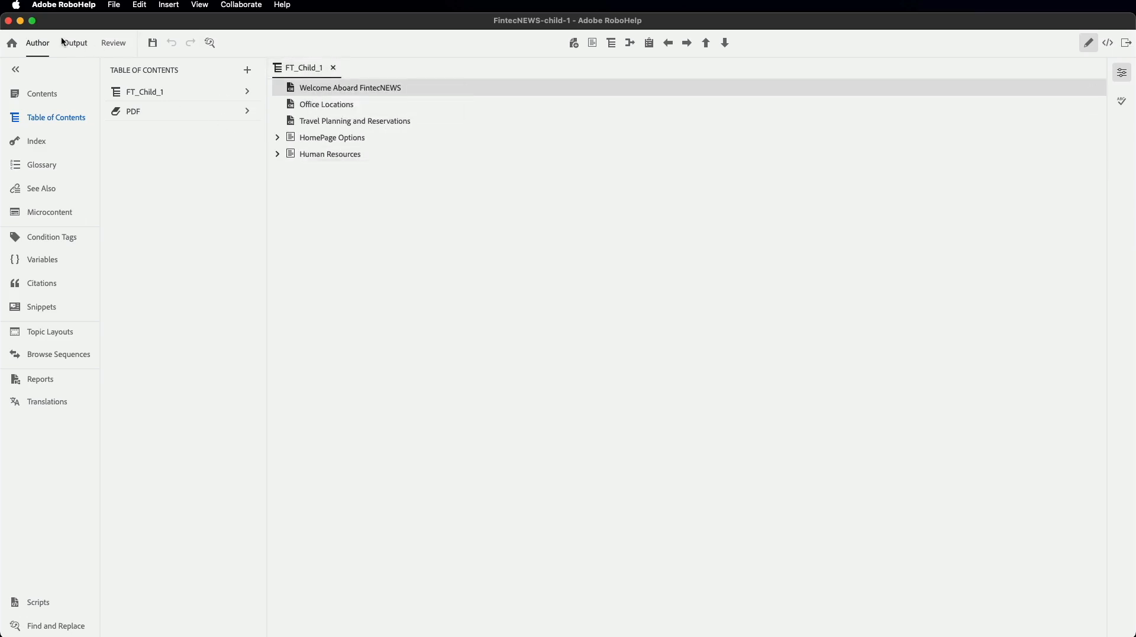
- Review the general, content and layout settings of the Frameless-BlueNavPane output preset, including the available templates
{"action": "left_click", "coordinate": [76, 42]}
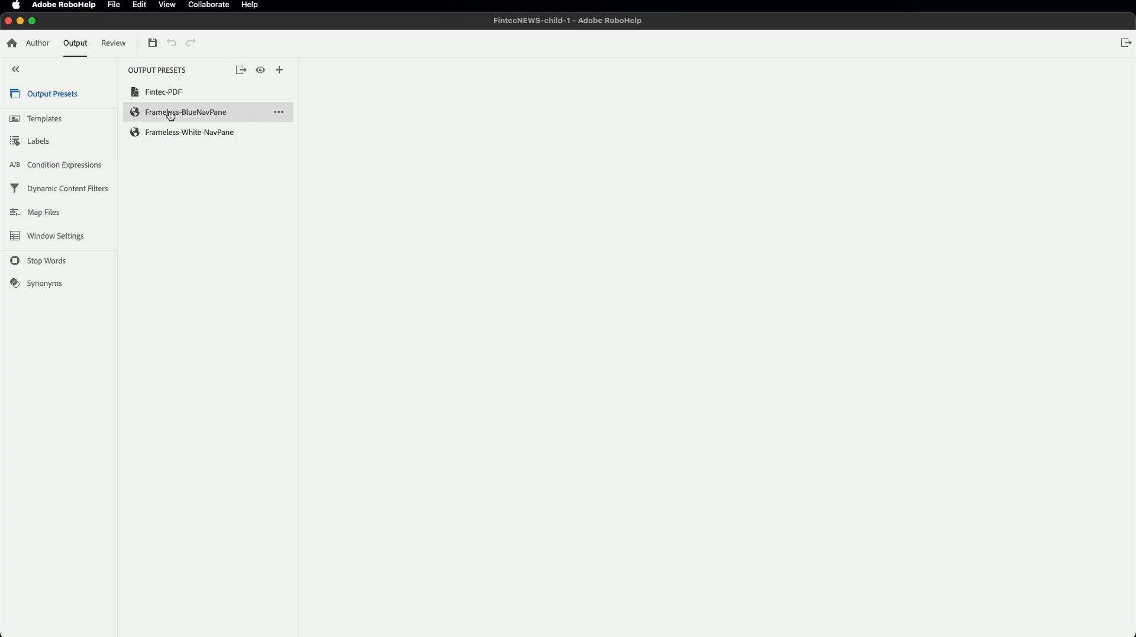
{"action": "double_click", "coordinate": [172, 116]}
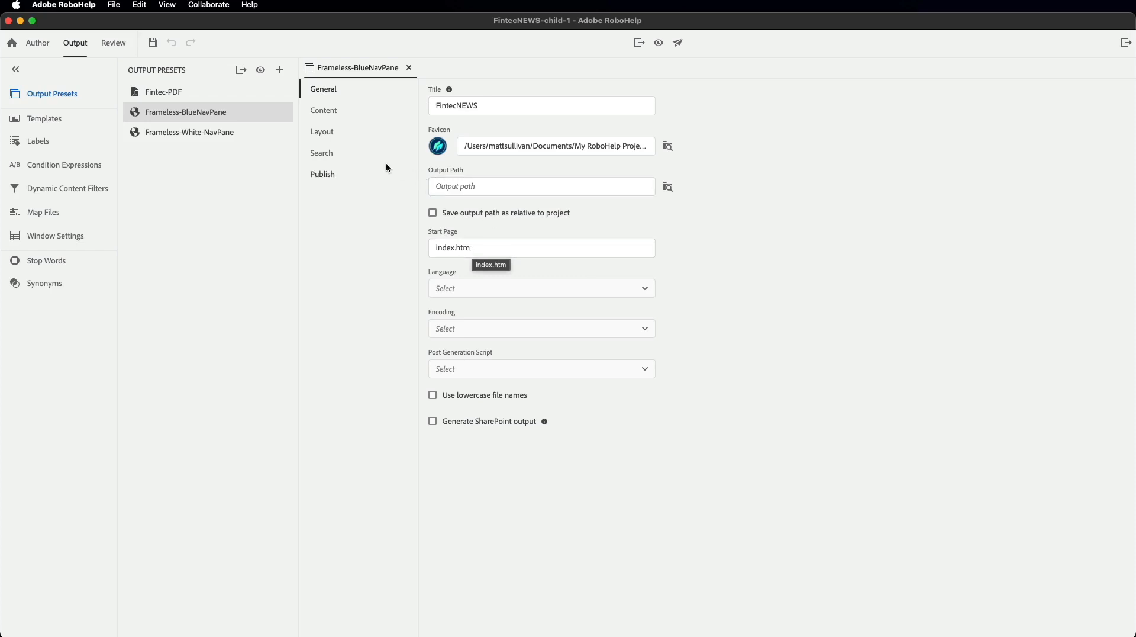
{"action": "left_click", "coordinate": [325, 112]}
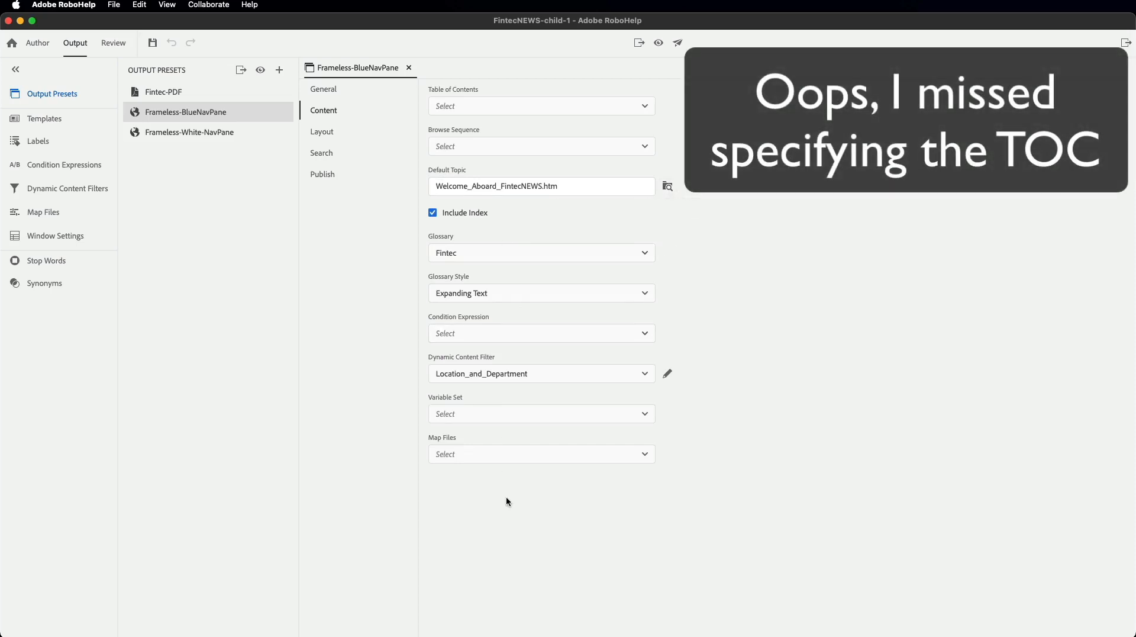
{"action": "left_click", "coordinate": [320, 133]}
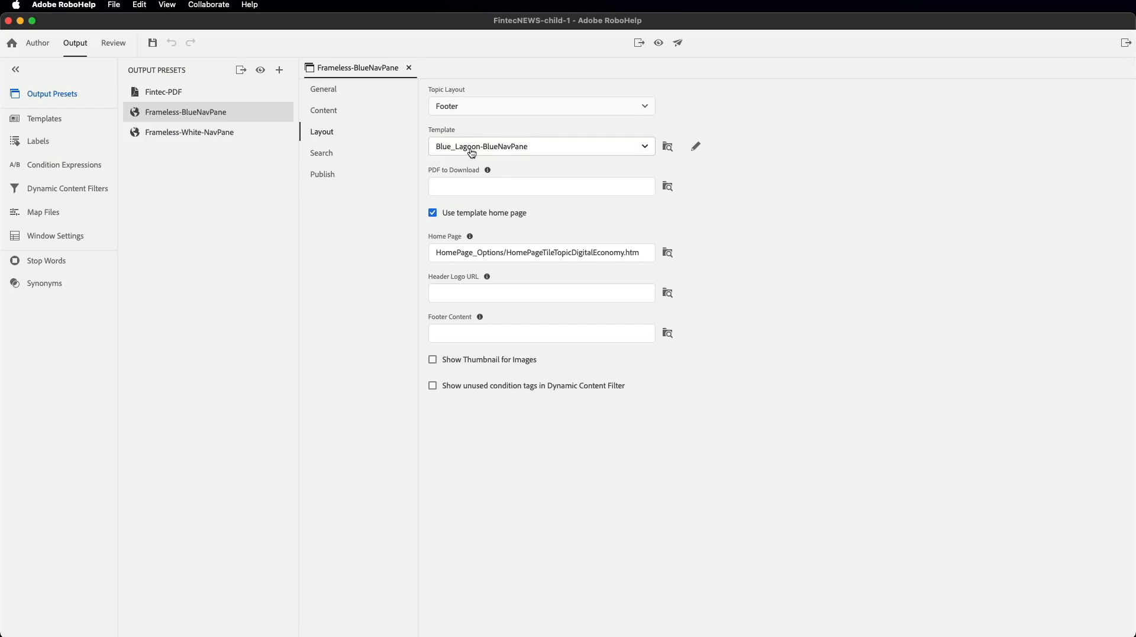
{"action": "left_click", "coordinate": [640, 149]}
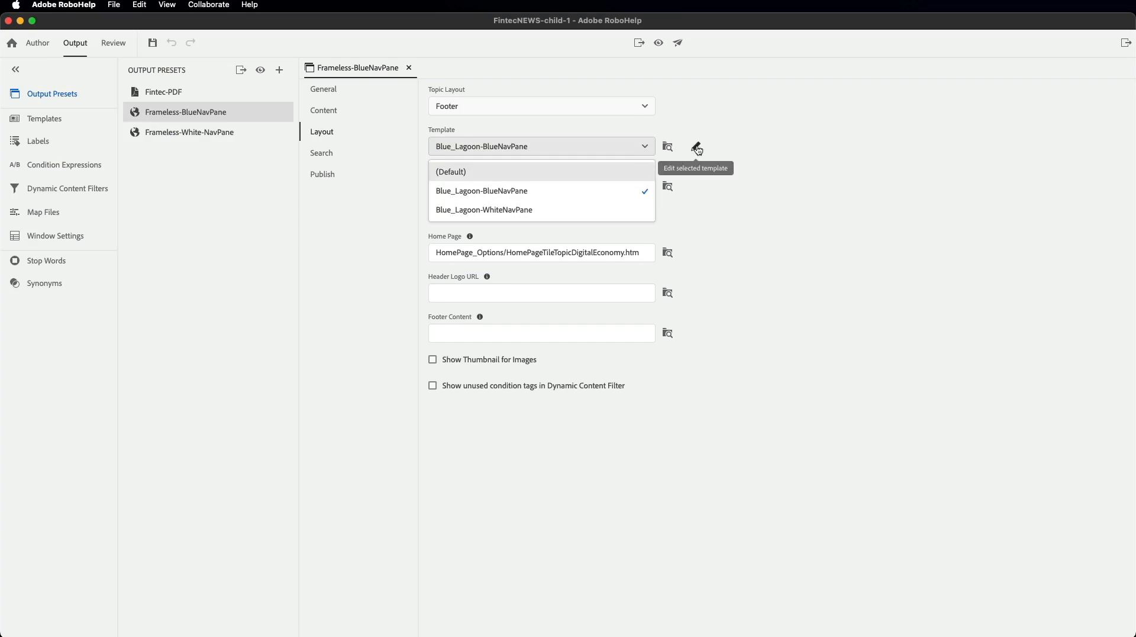
{"action": "left_click", "coordinate": [783, 147]}
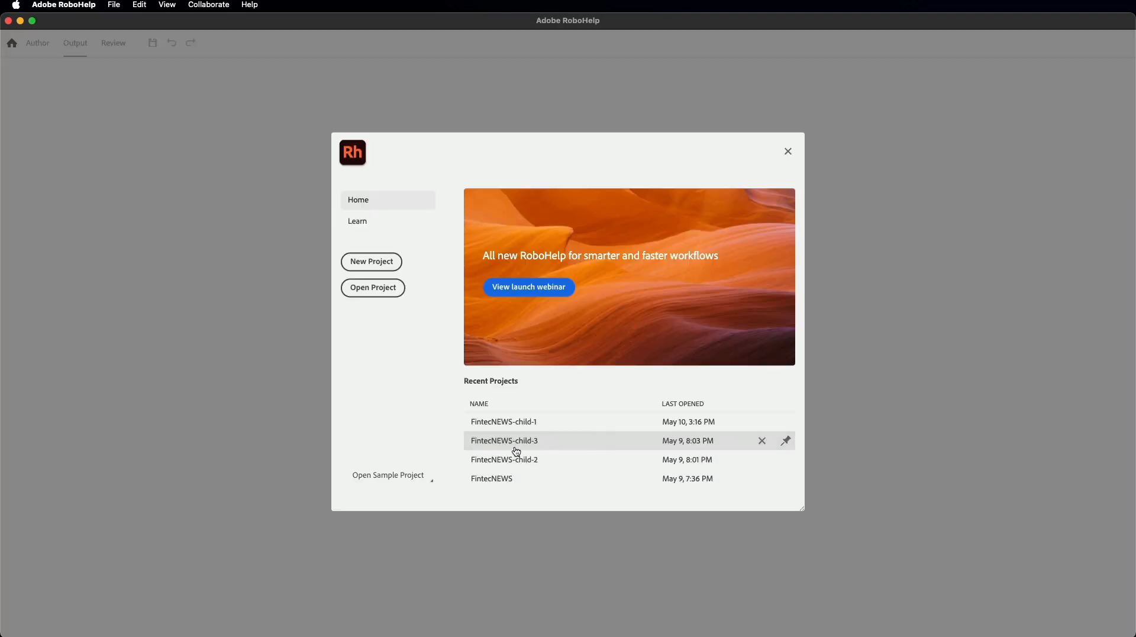
- Open the recent project FintecNEWS-child-2 and view its FT_Child_2 table of contents
{"action": "left_click", "coordinate": [498, 461]}
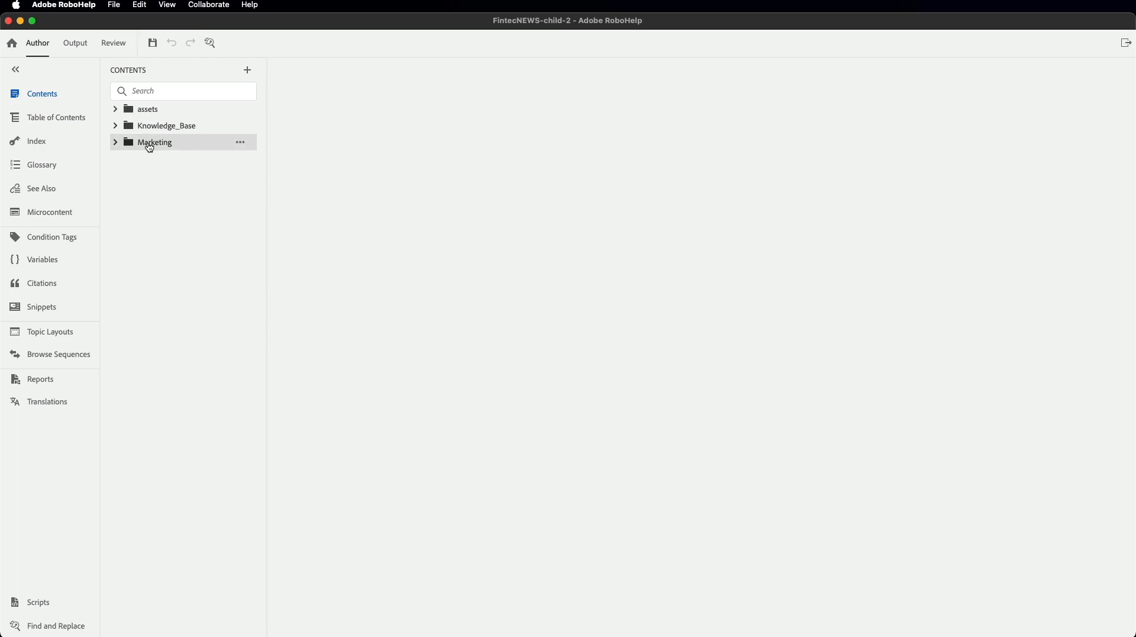
{"action": "left_click", "coordinate": [35, 120]}
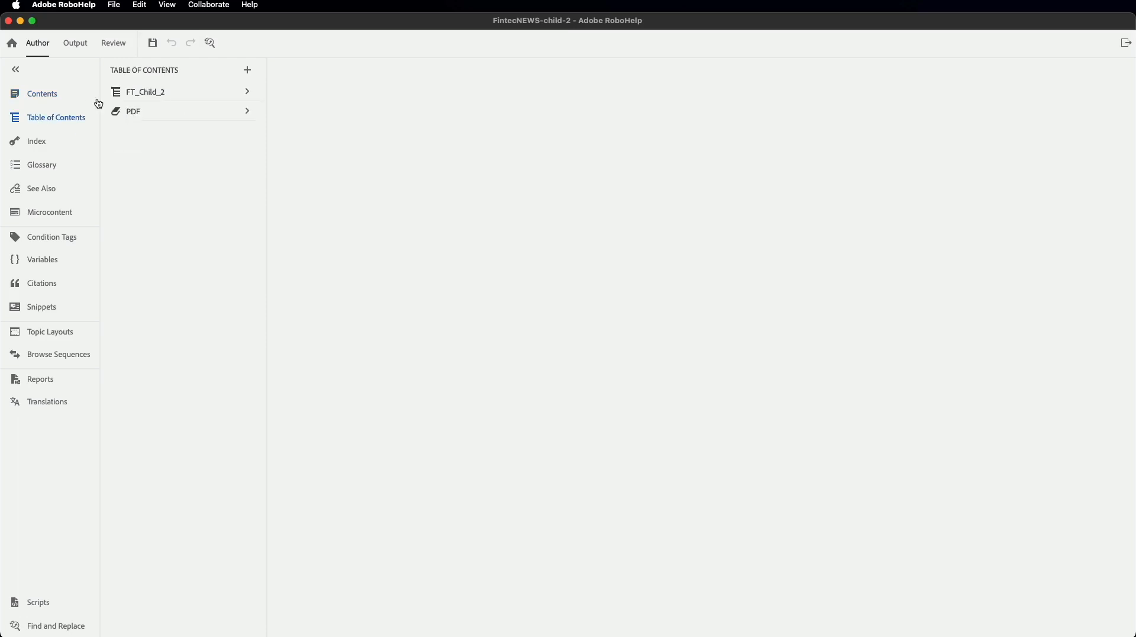
{"action": "double_click", "coordinate": [149, 95]}
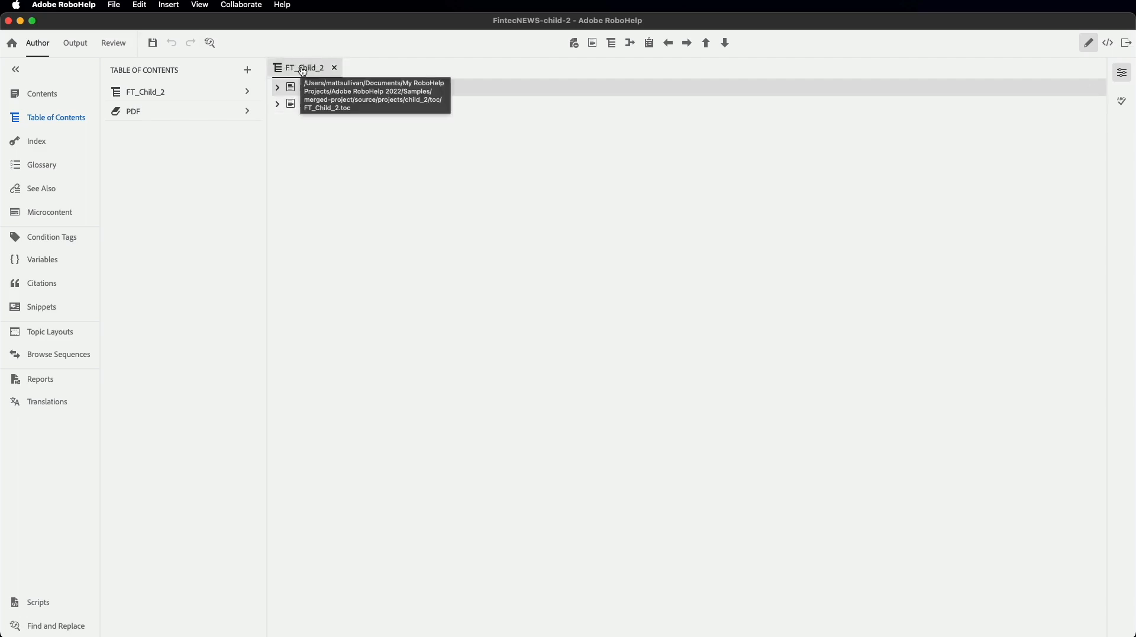
- Turn off the template home page in the Frameless-BlueNavPane preset's layout settings, and close the project saving the changes
{"action": "left_click", "coordinate": [75, 44]}
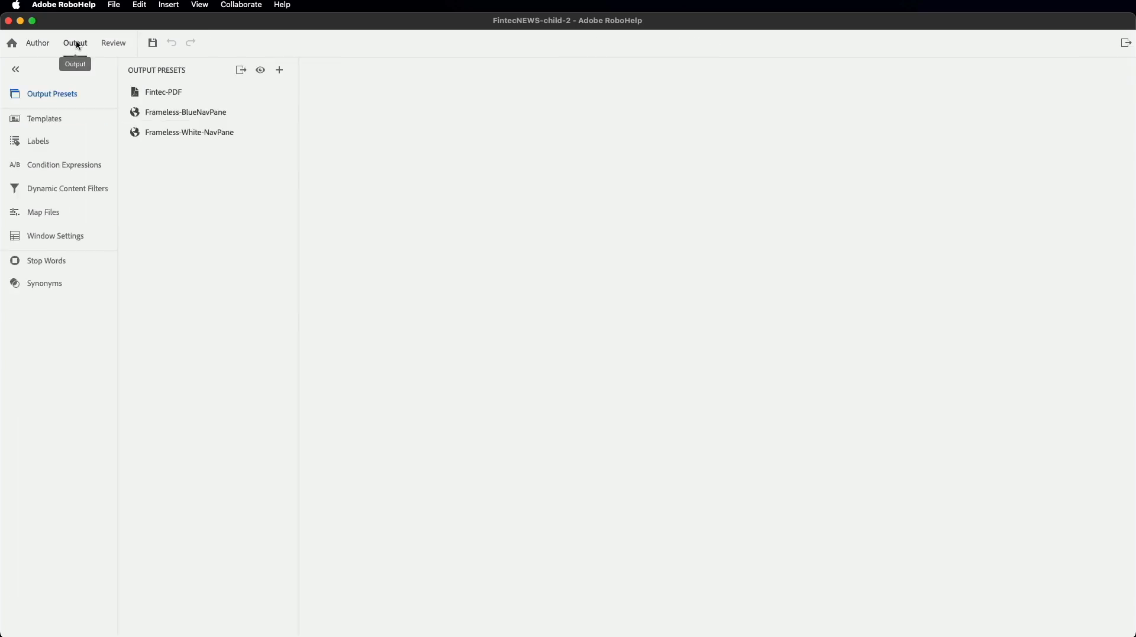
{"action": "double_click", "coordinate": [178, 114]}
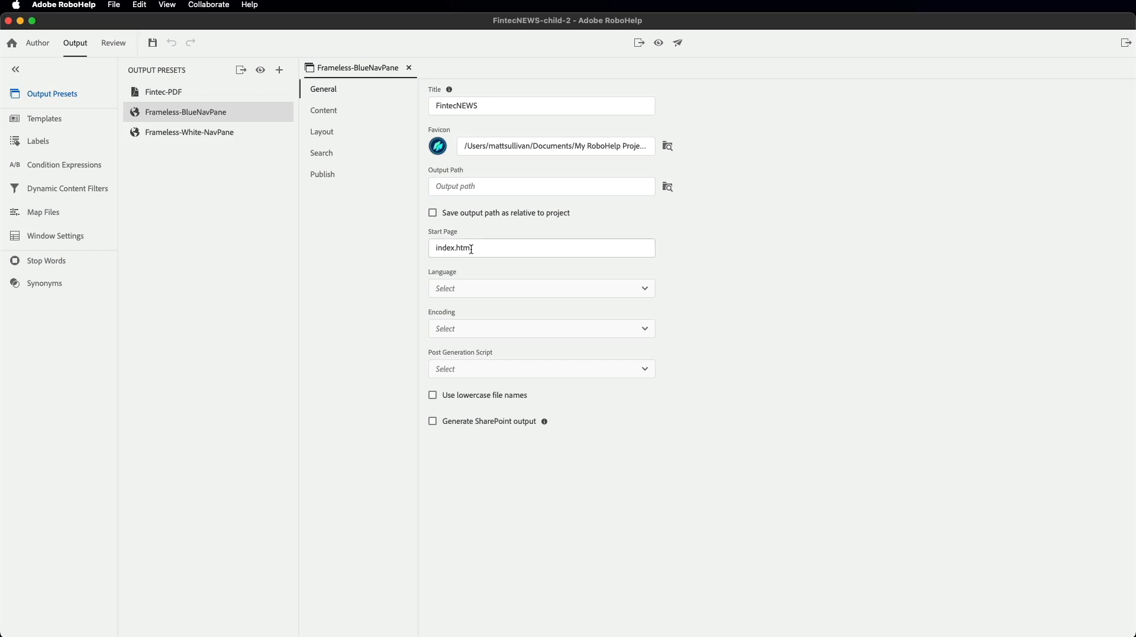
{"action": "left_click", "coordinate": [323, 111]}
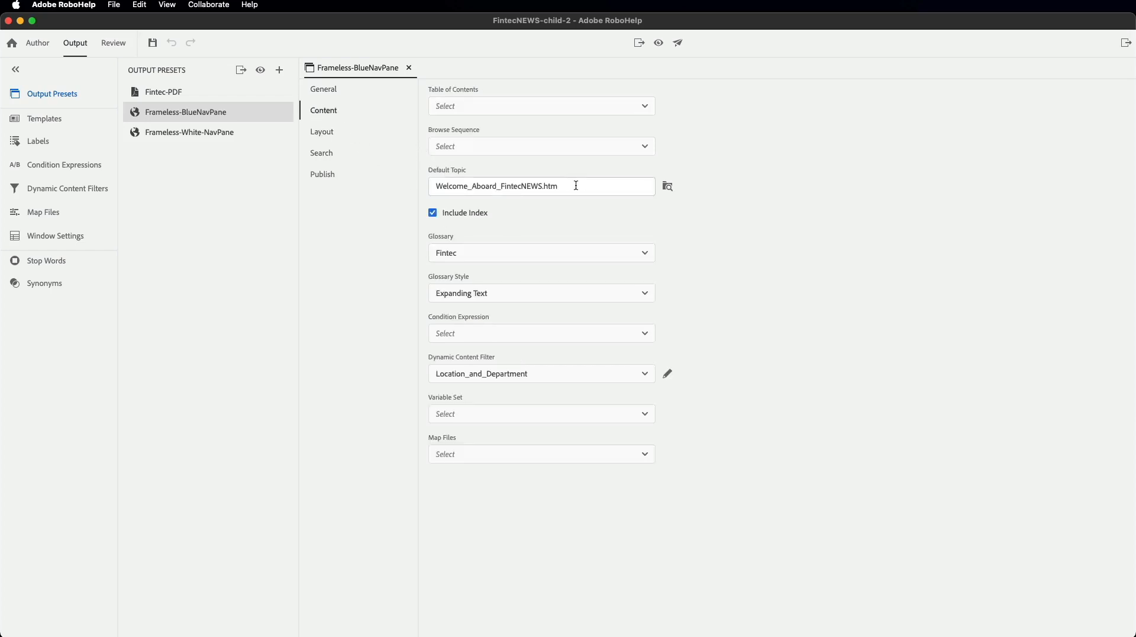
{"action": "left_click", "coordinate": [322, 133]}
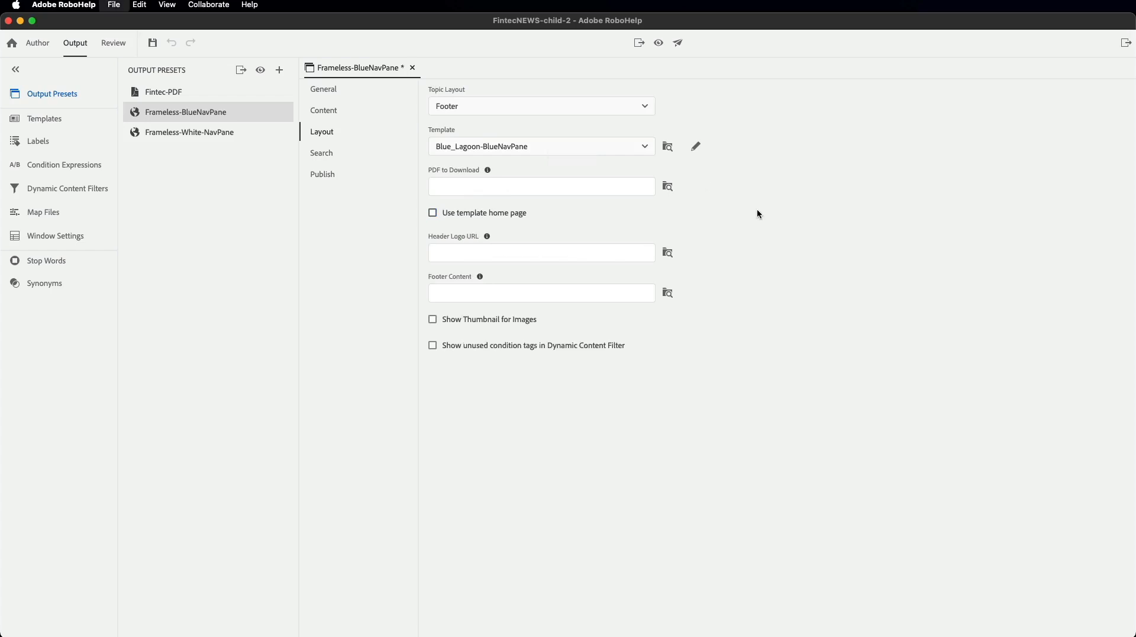
{"action": "key", "text": "super+w"}
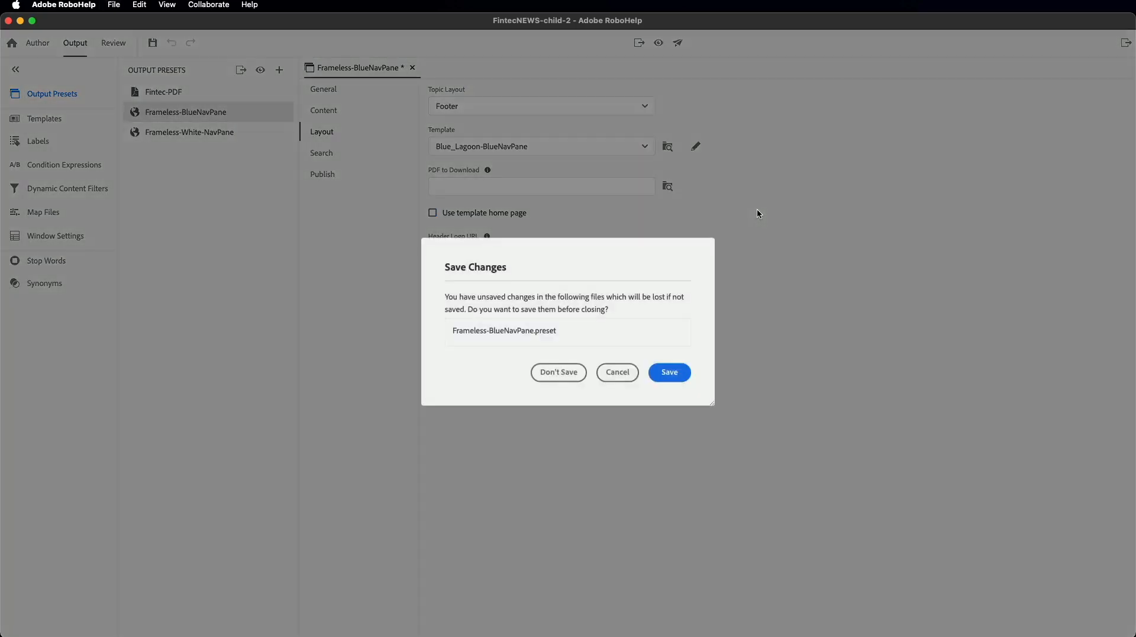
{"action": "left_click", "coordinate": [671, 374]}
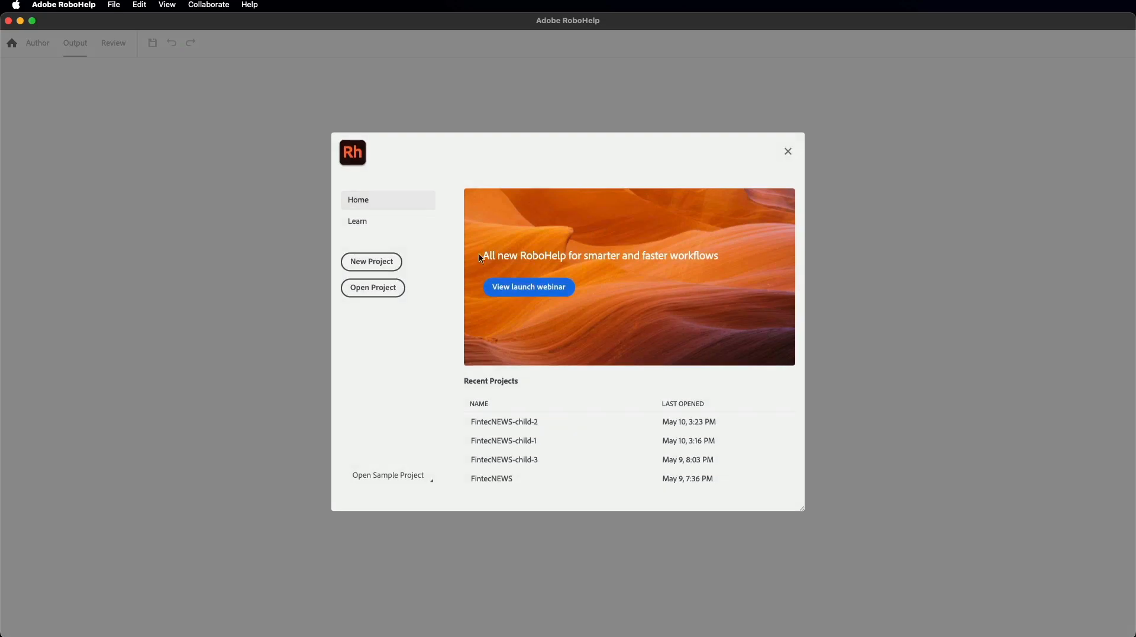
- Open the recent project FintecNEWS-child-3 and view its FT_child_3 table of contents
{"action": "left_click", "coordinate": [505, 464]}
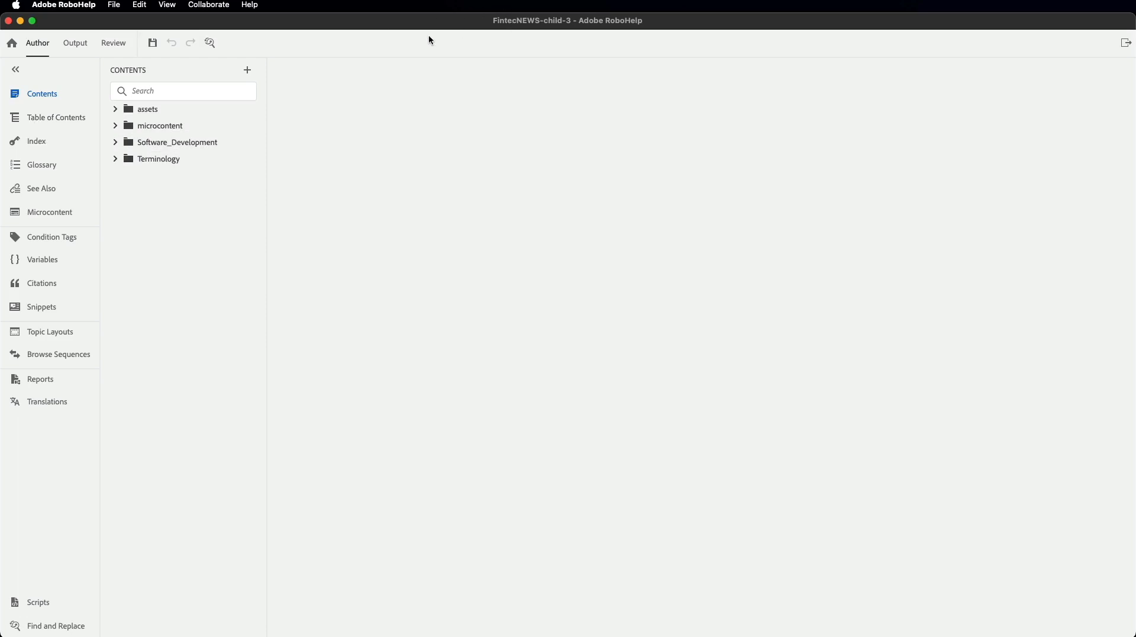
{"action": "left_click", "coordinate": [64, 118]}
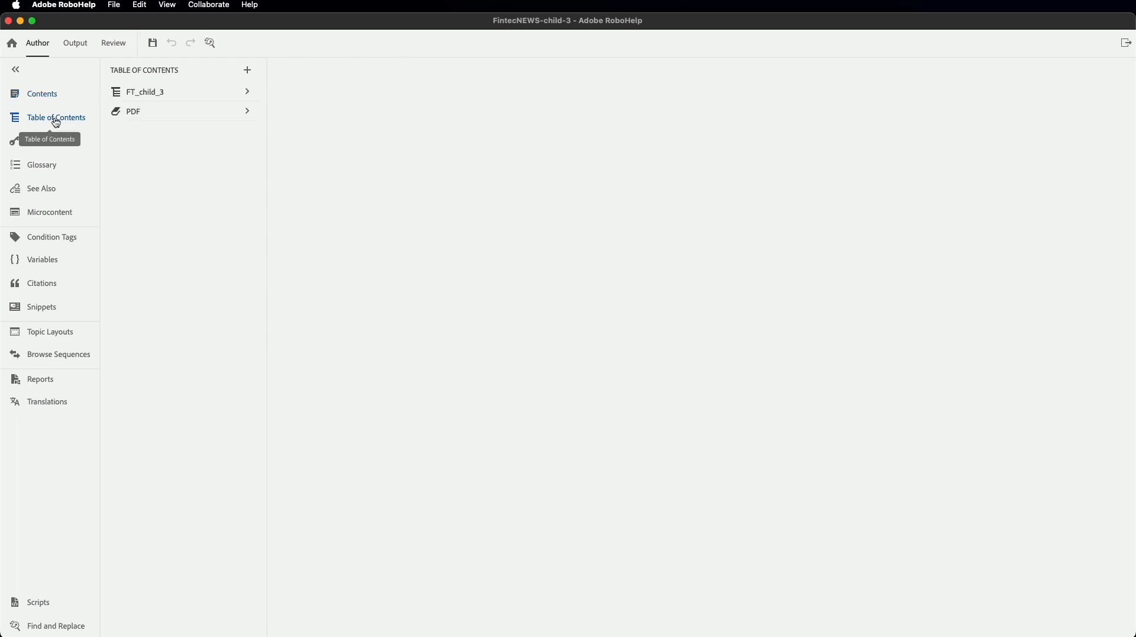
{"action": "double_click", "coordinate": [153, 99]}
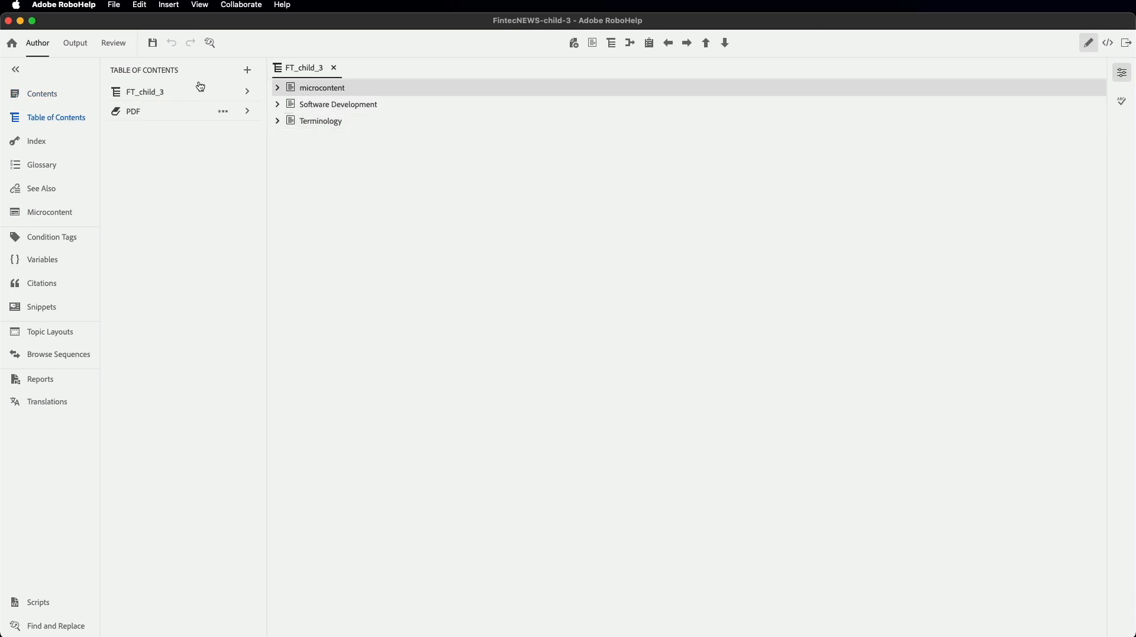
- Review the general, content and layout settings of child 3's Frameless-BlueNavPane output preset
{"action": "left_click", "coordinate": [81, 45]}
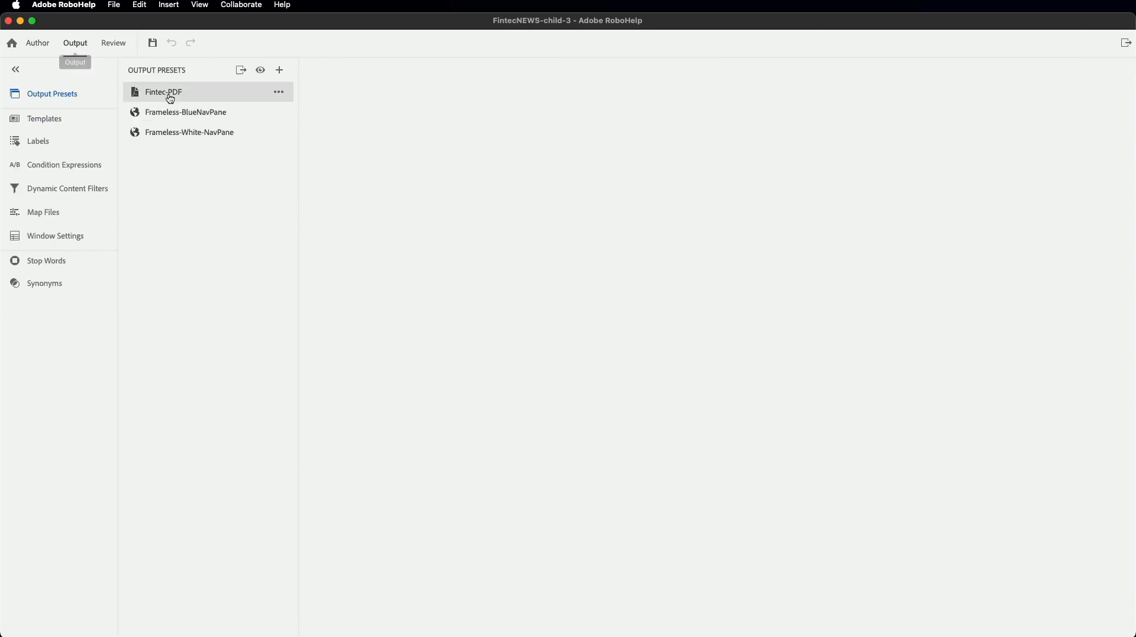
{"action": "double_click", "coordinate": [168, 115]}
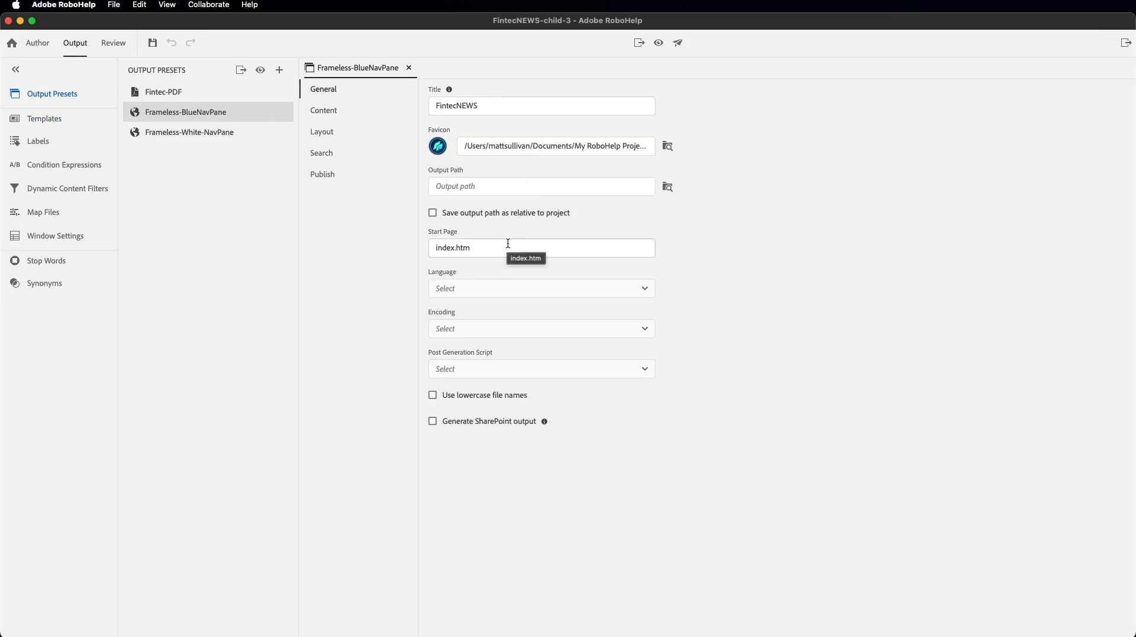
{"action": "left_click", "coordinate": [330, 114]}
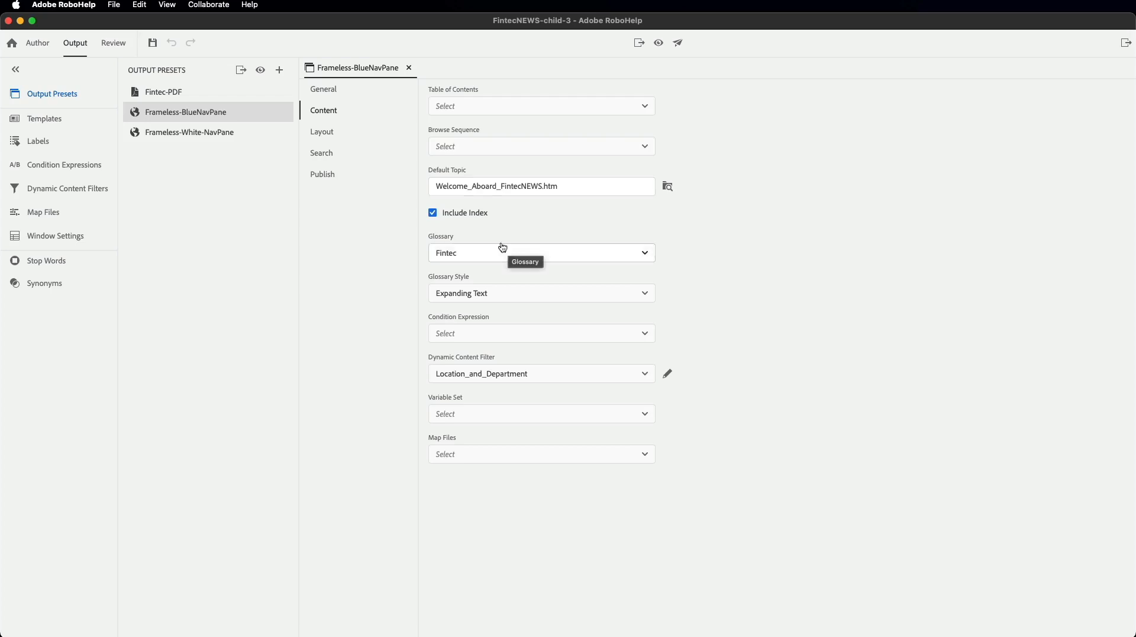
{"action": "left_click", "coordinate": [325, 136]}
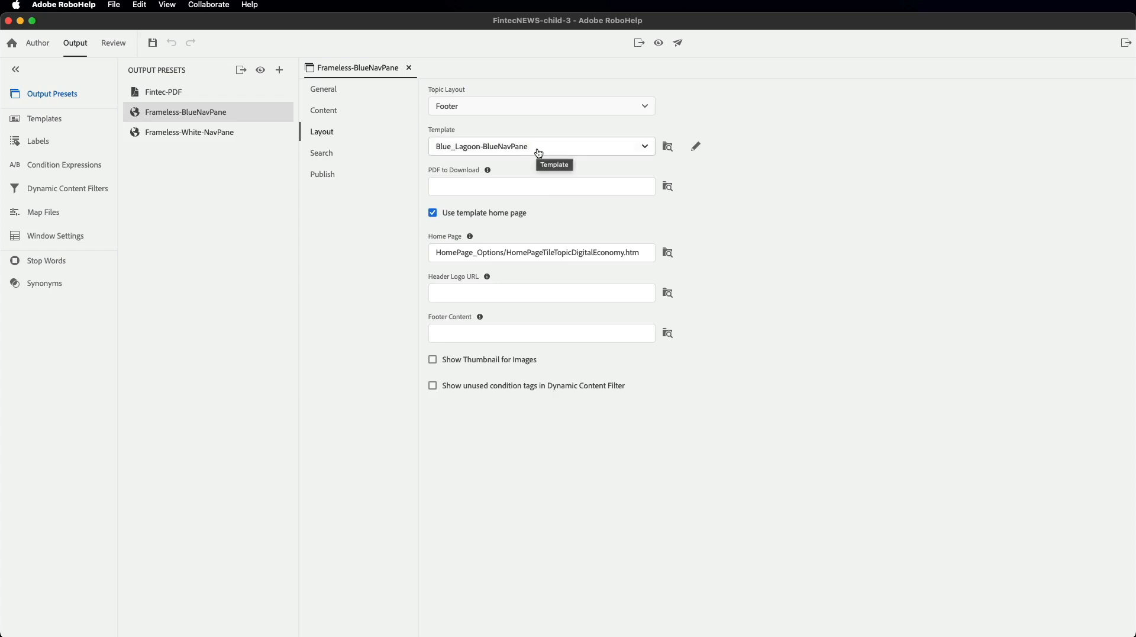
{"action": "left_click", "coordinate": [171, 116]}
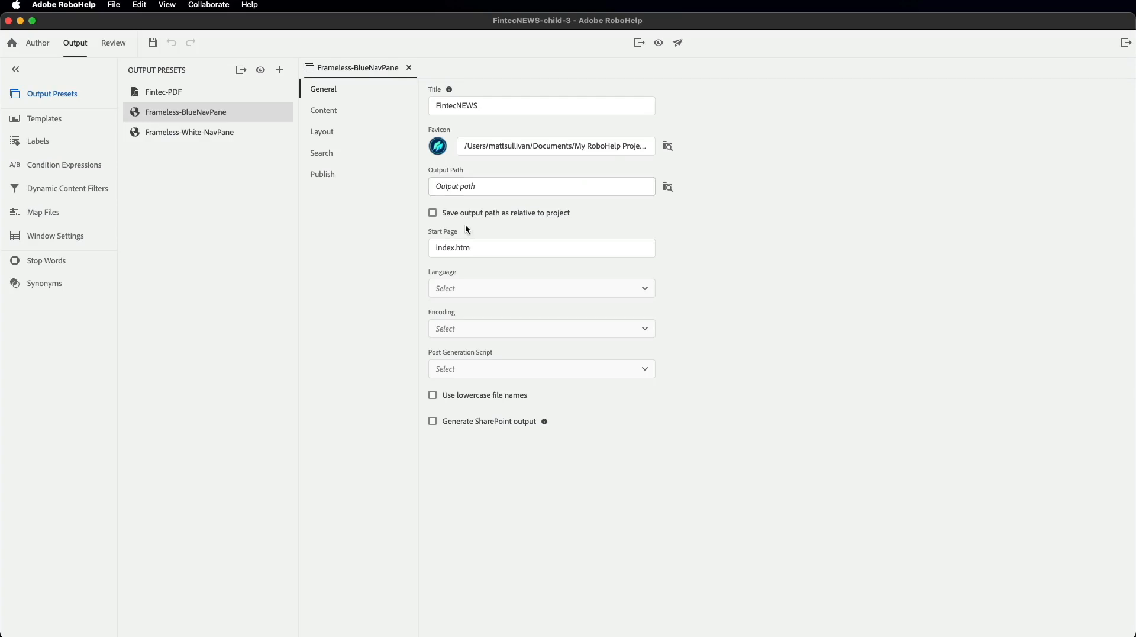
- Set the Frameless-BlueNavPane preset's default topic to Fintech Terminology from the Terminology folder
{"action": "left_click", "coordinate": [321, 109]}
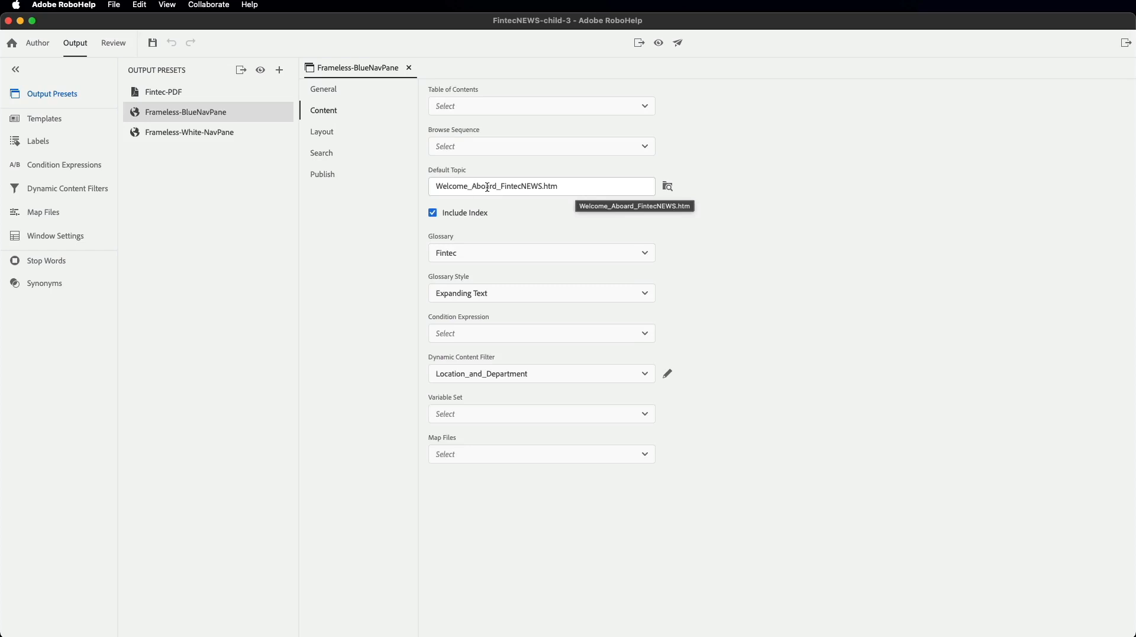
{"action": "left_click", "coordinate": [668, 186]}
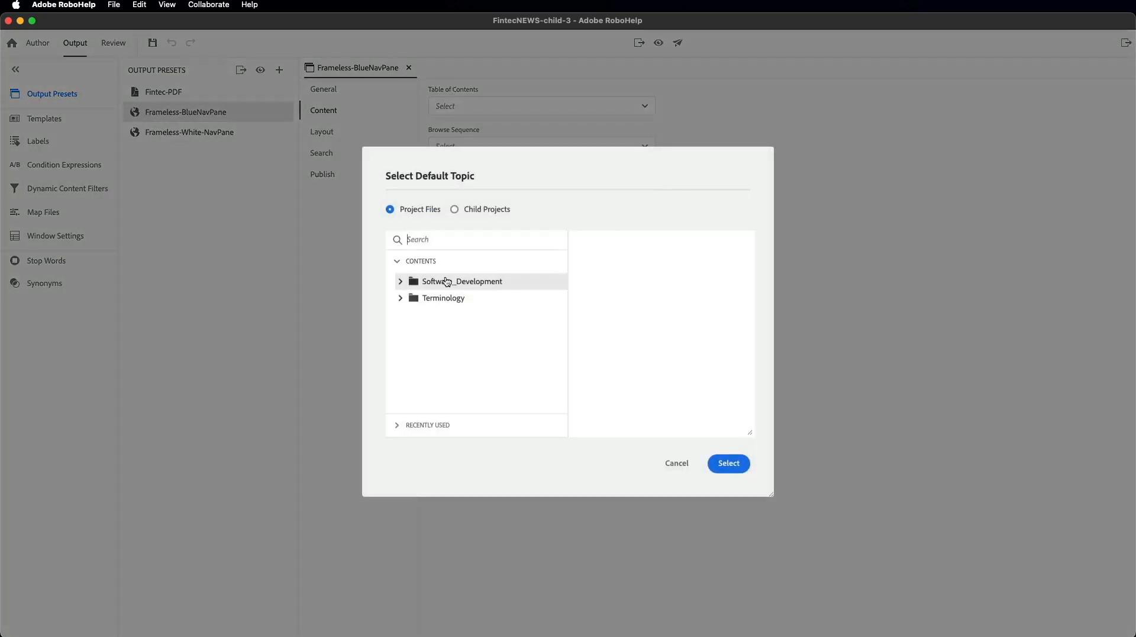
{"action": "left_click", "coordinate": [400, 282]}
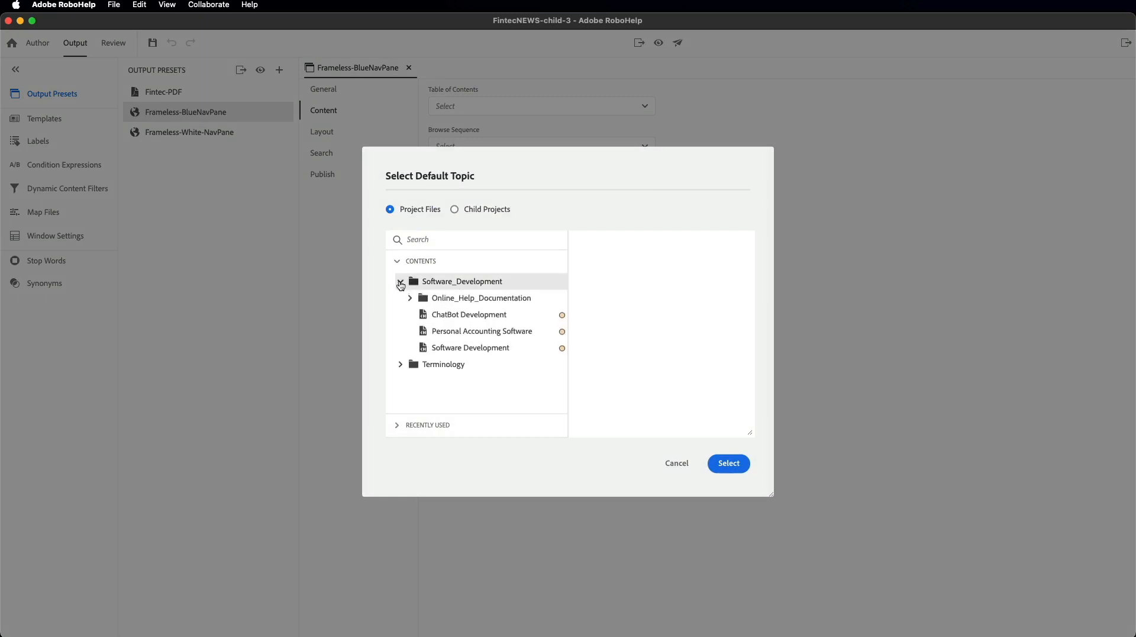
{"action": "left_click", "coordinate": [405, 367]}
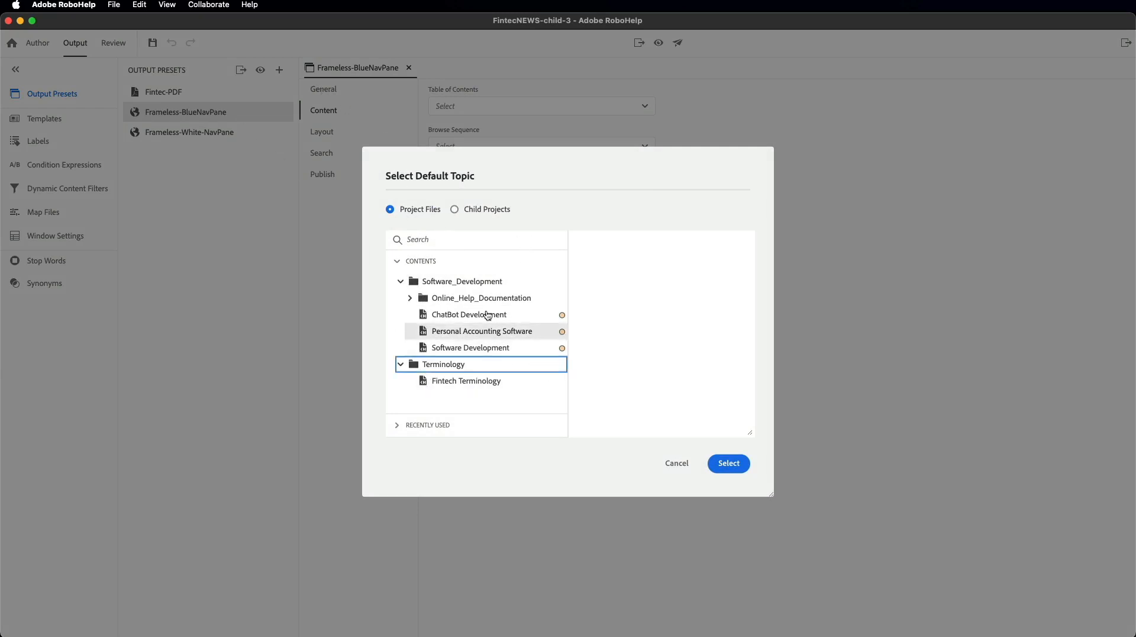
{"action": "left_click", "coordinate": [463, 381]}
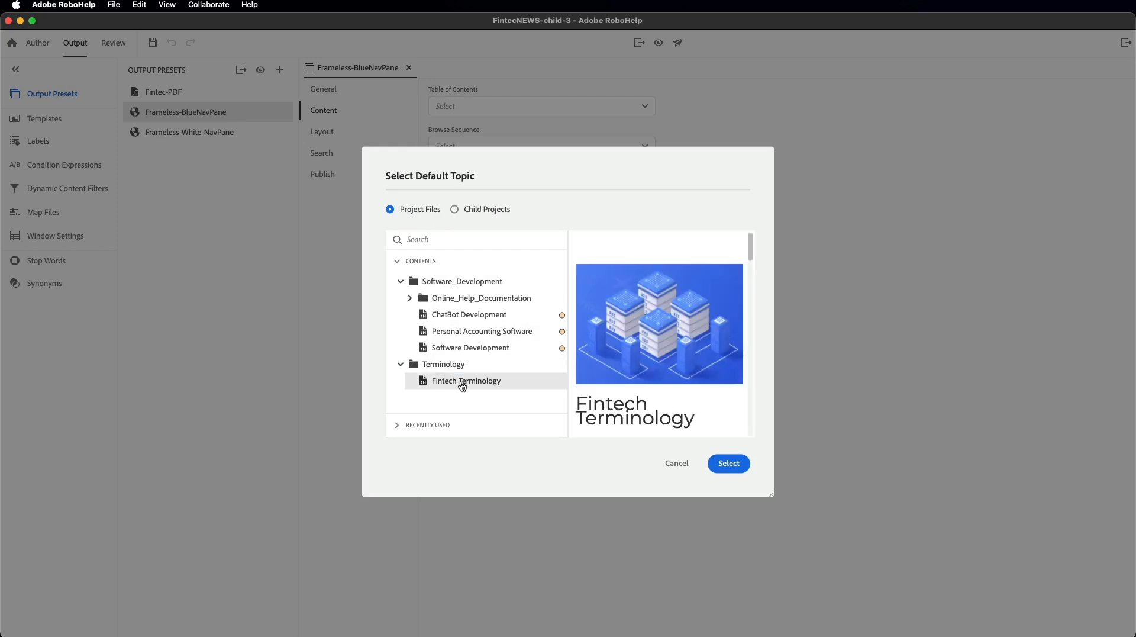
{"action": "left_click", "coordinate": [732, 466]}
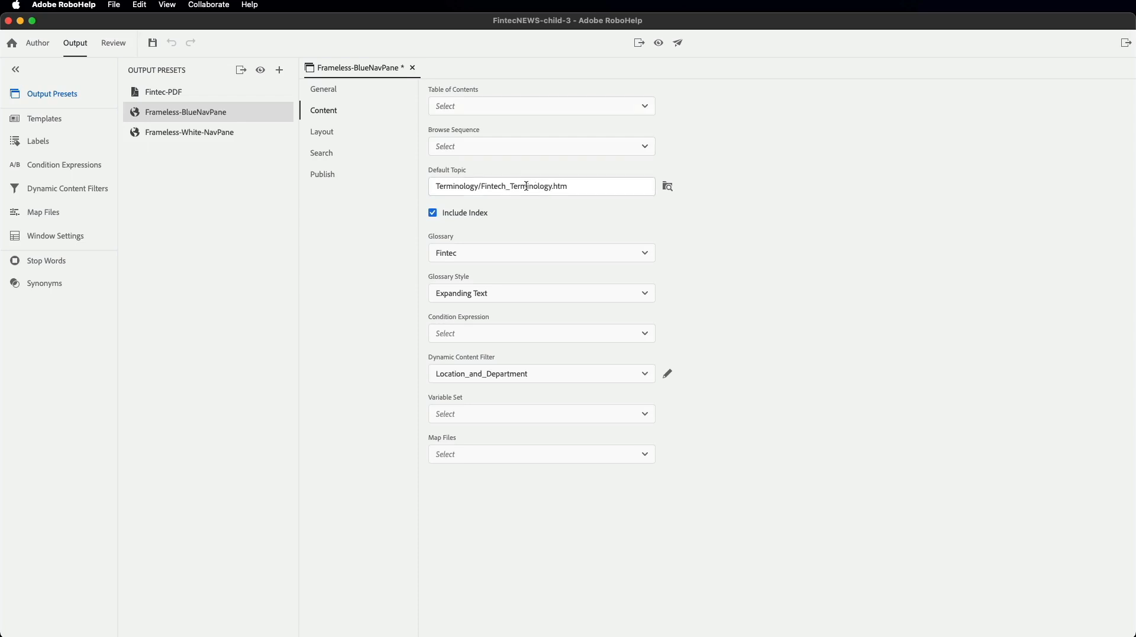
- Check the preset's layout settings, then save the changes and close the FintecNEWS-child-3 project
{"action": "left_click", "coordinate": [324, 136]}
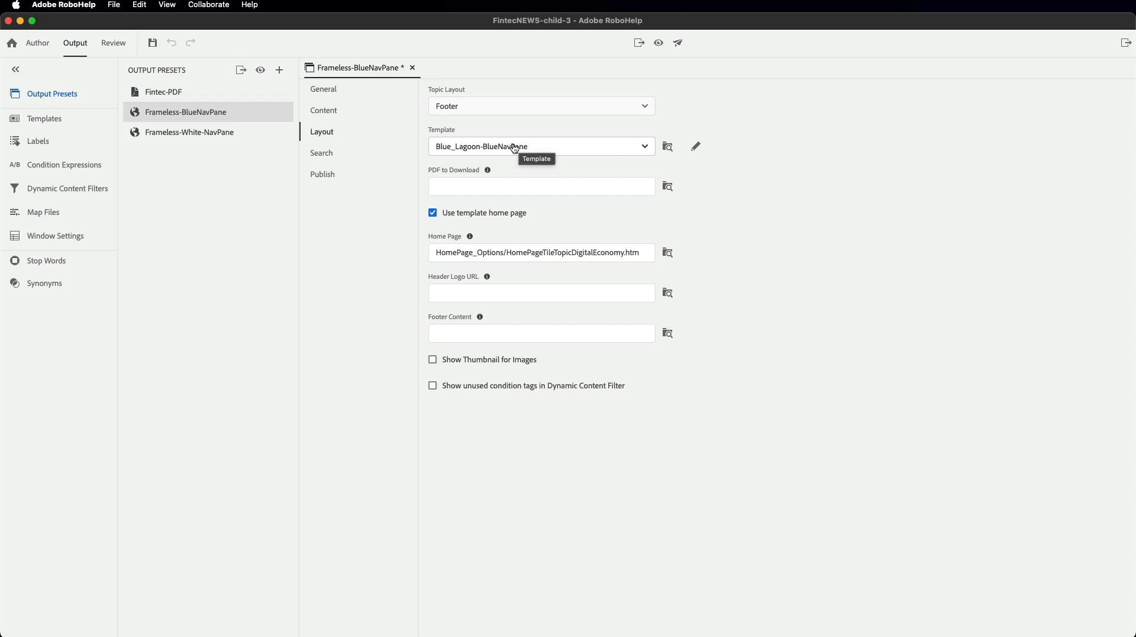
{"action": "key", "text": "super+s"}
{"action": "key", "text": "super+w"}
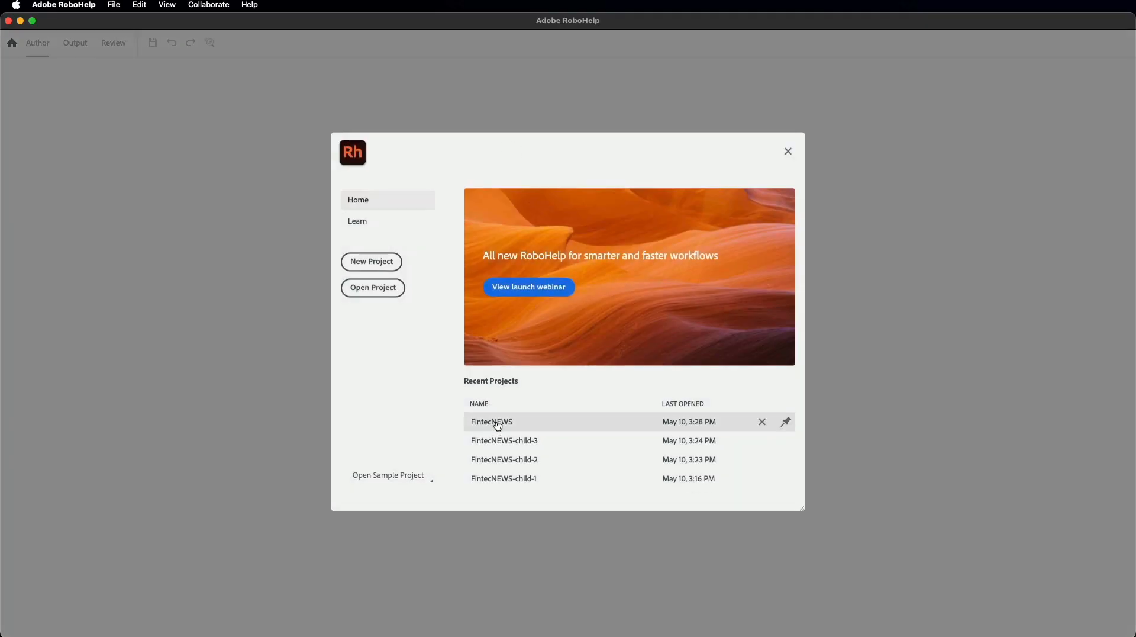
- Open the recent parent project FintecNEWS and inspect the subfolders of its assets folder
{"action": "left_click", "coordinate": [498, 423]}
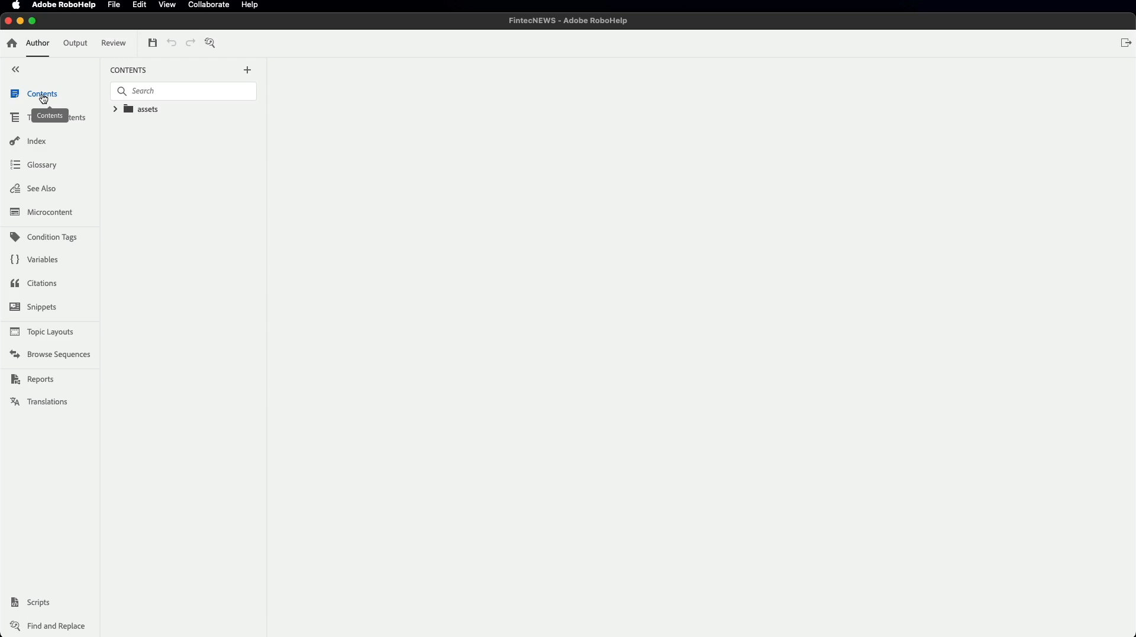
{"action": "left_click", "coordinate": [116, 109]}
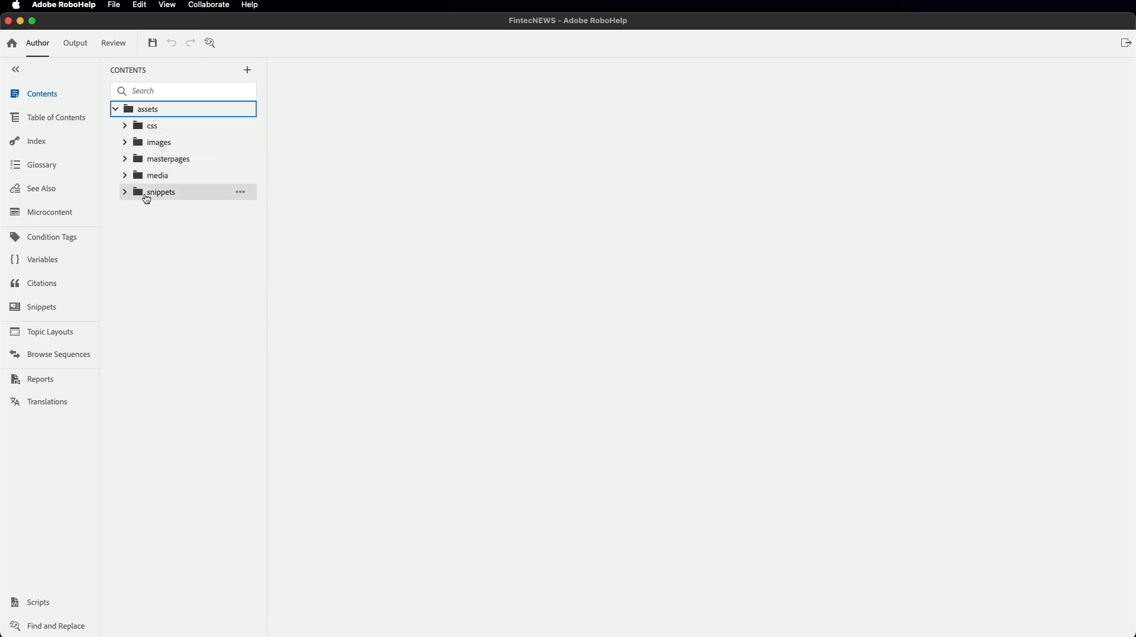
{"action": "left_click", "coordinate": [116, 110]}
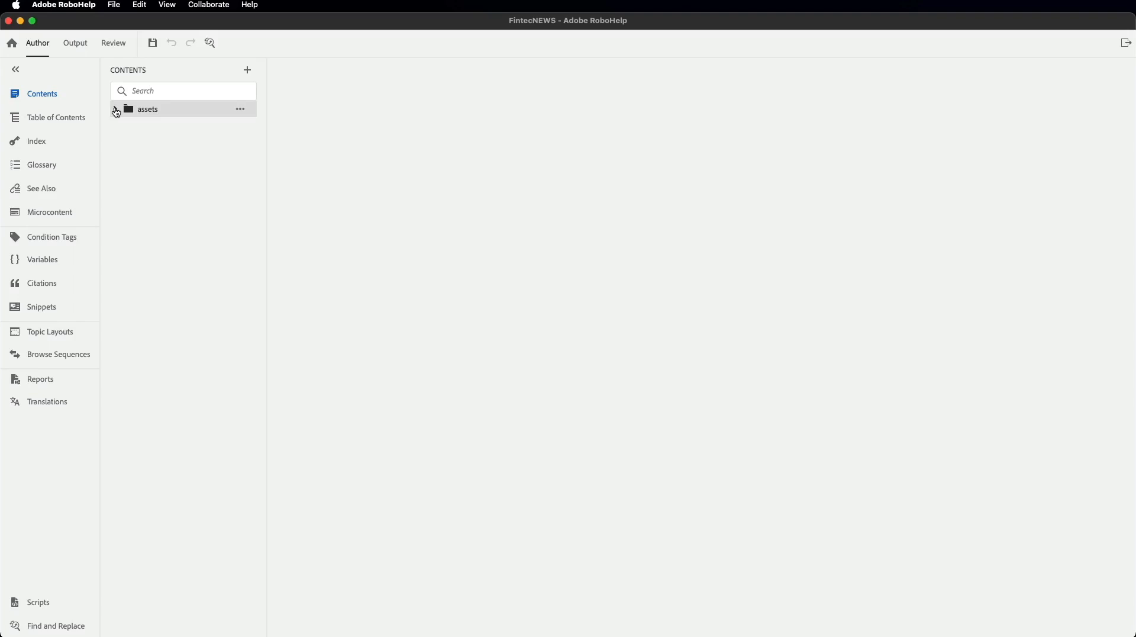
{"action": "left_click", "coordinate": [117, 112]}
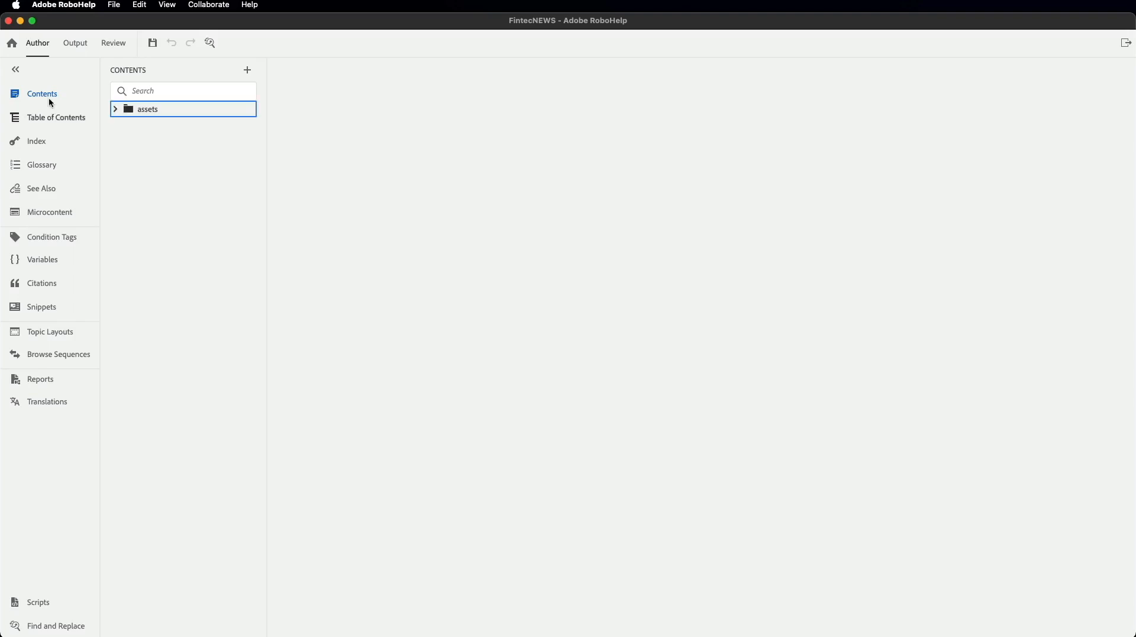
- Create a new Frameless output preset named "Merged Output" in the parent project
{"action": "left_click", "coordinate": [71, 43]}
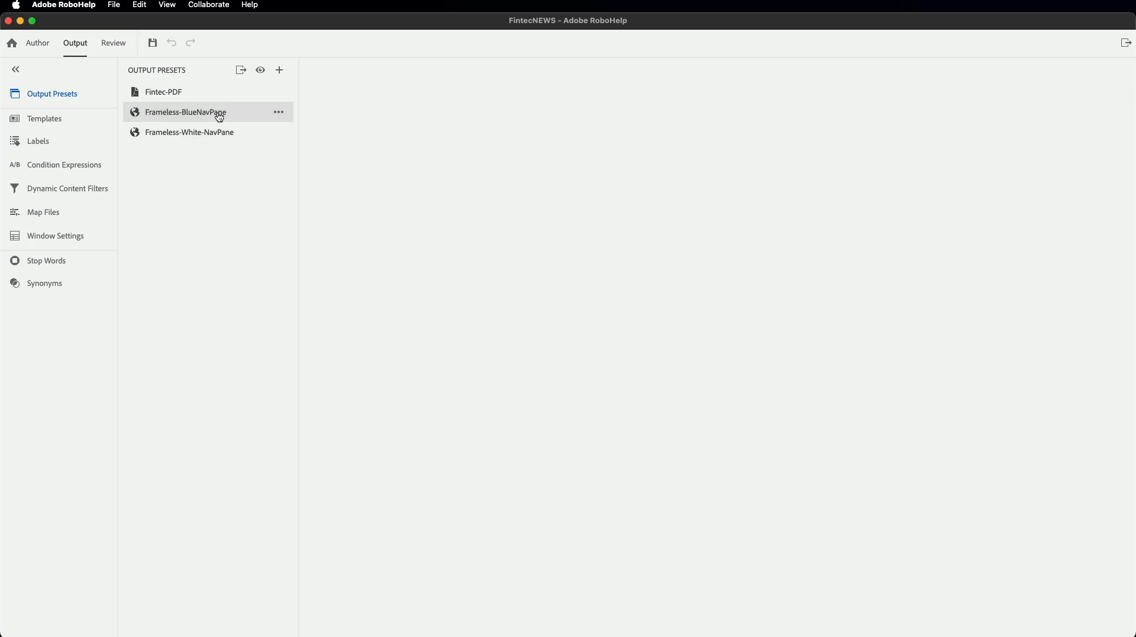
{"action": "left_click", "coordinate": [281, 72]}
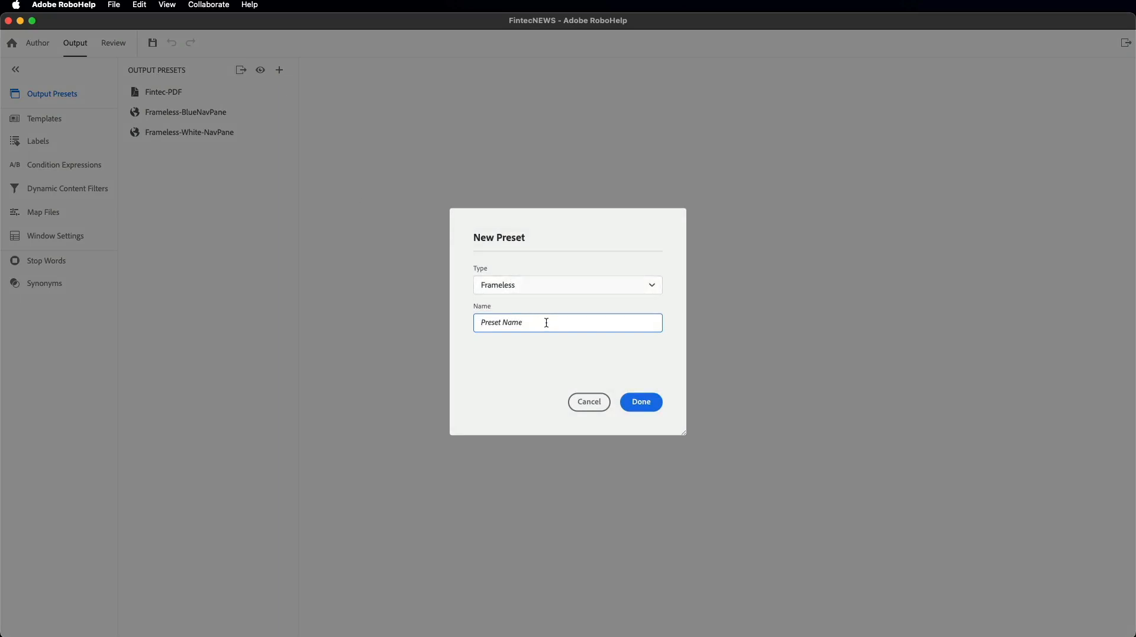
{"action": "type", "text": "Merged o"}
{"action": "key", "text": "BackSpace"}
{"action": "type", "text": "Output"}
{"action": "left_click", "coordinate": [642, 405]}
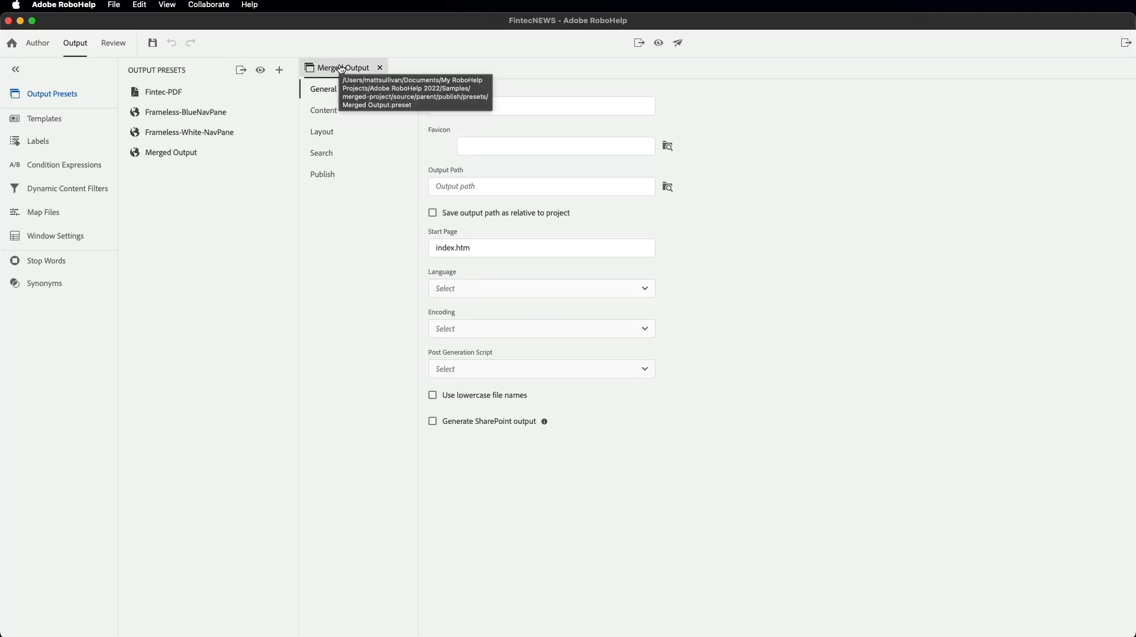
- Set the Merged Output preset's output path to the output folder inside merged-project
{"action": "left_click", "coordinate": [495, 103]}
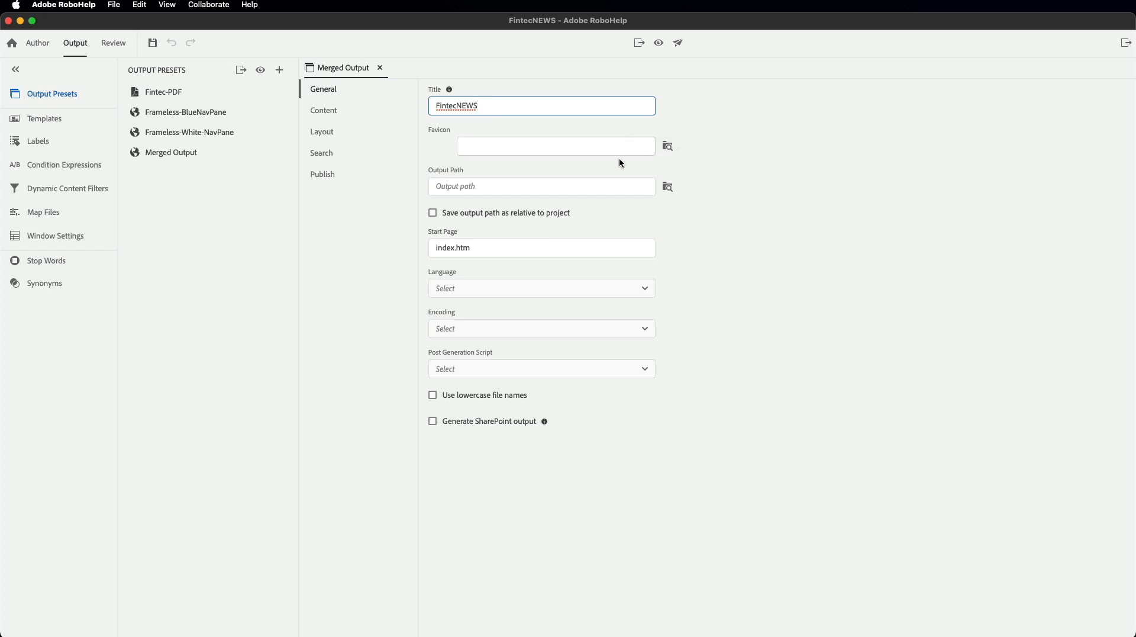
{"action": "left_click", "coordinate": [668, 188]}
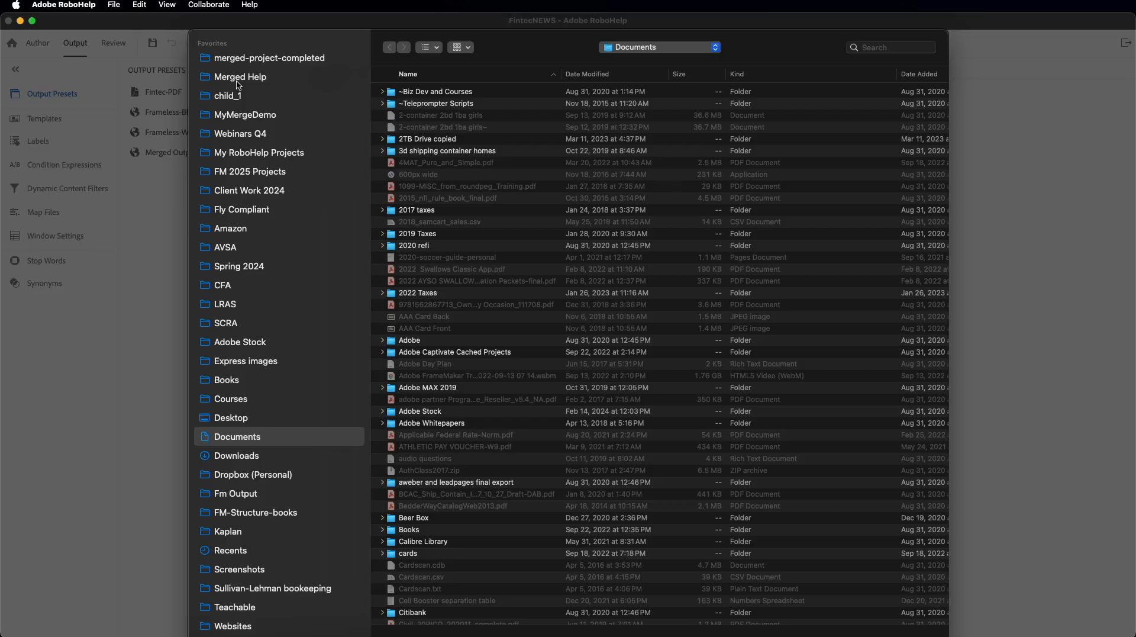
{"action": "left_click", "coordinate": [253, 59]}
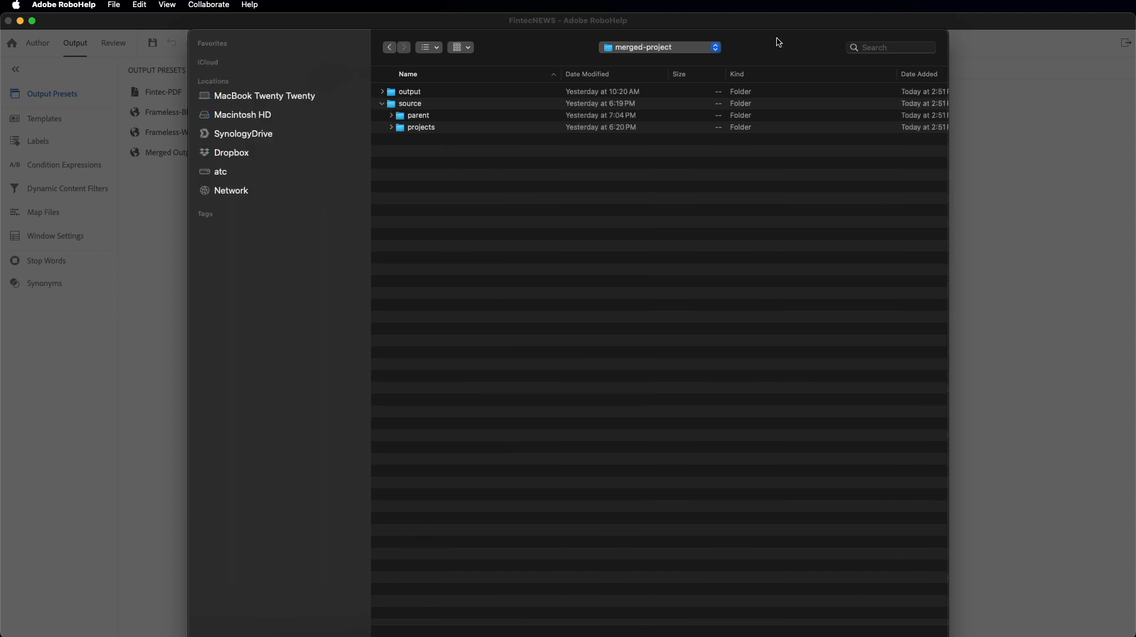
{"action": "left_click", "coordinate": [383, 104]}
{"action": "left_click", "coordinate": [383, 92]}
{"action": "left_click", "coordinate": [383, 93]}
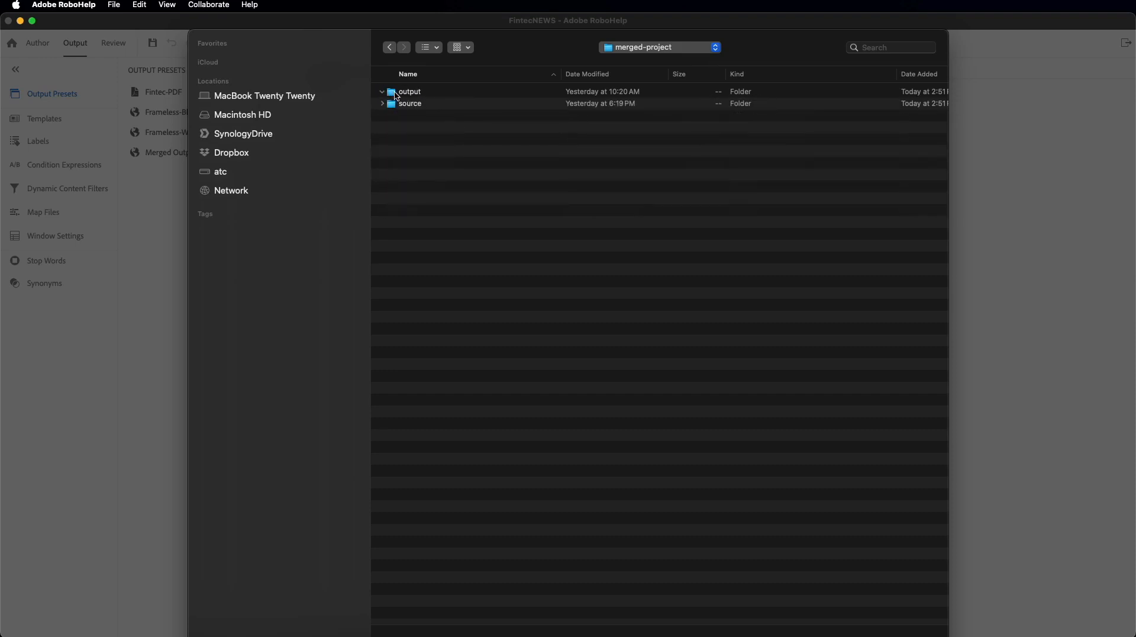
{"action": "double_click", "coordinate": [395, 93]}
{"action": "left_click", "coordinate": [390, 93]}
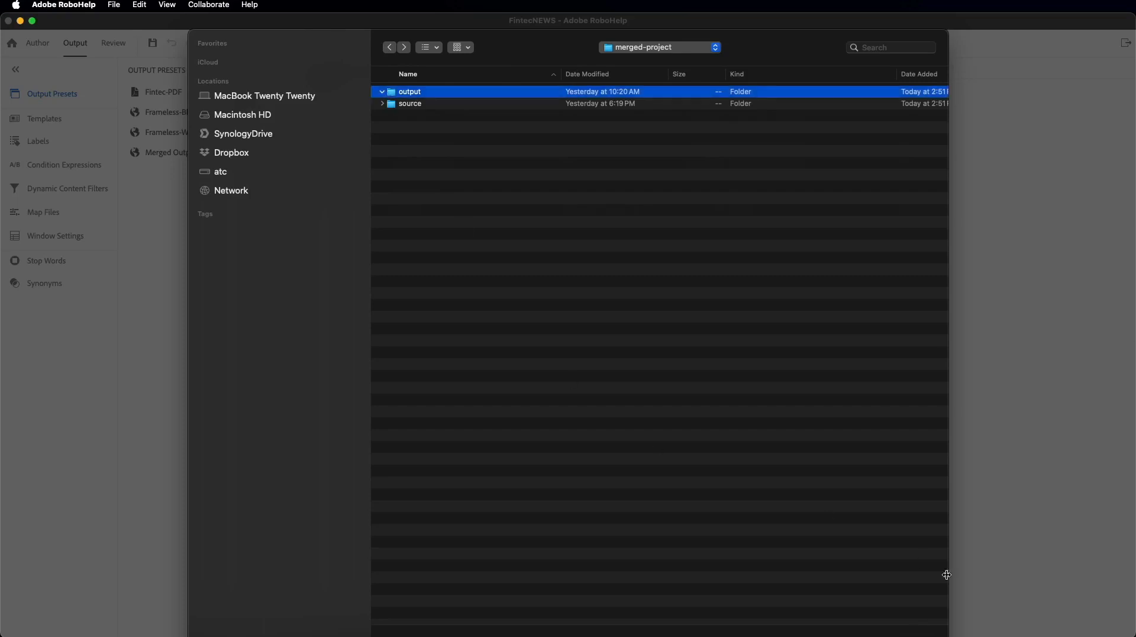
{"action": "left_click", "coordinate": [922, 635]}
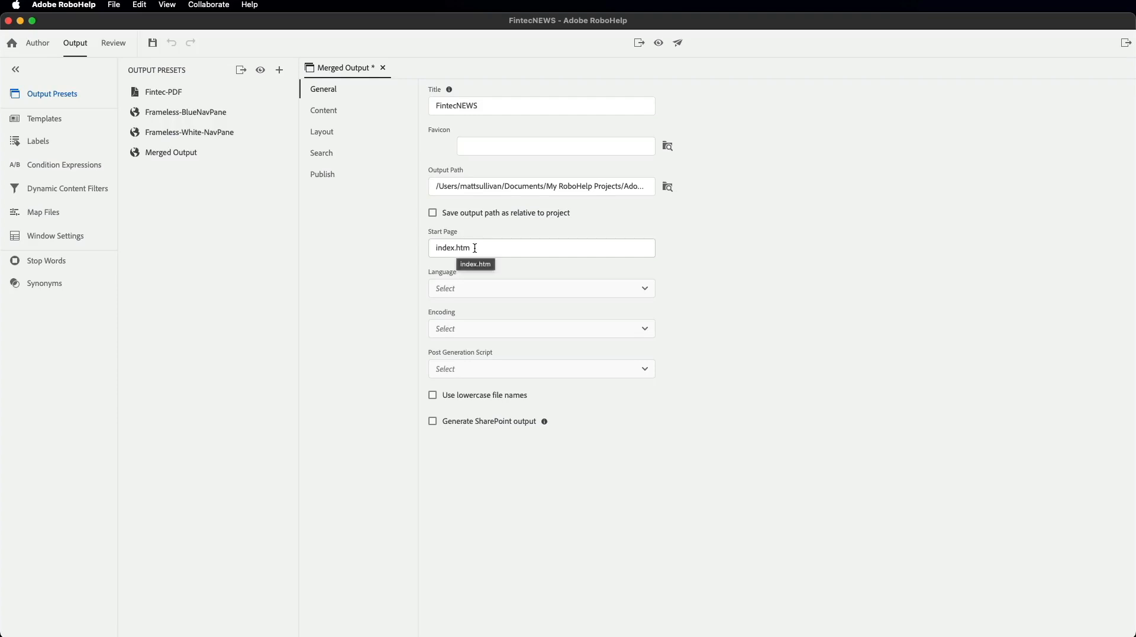
- Check the Merged Output preset's content settings, then open the parent project's FT_Merged_TOC table of contents for editing
{"action": "left_click", "coordinate": [328, 116]}
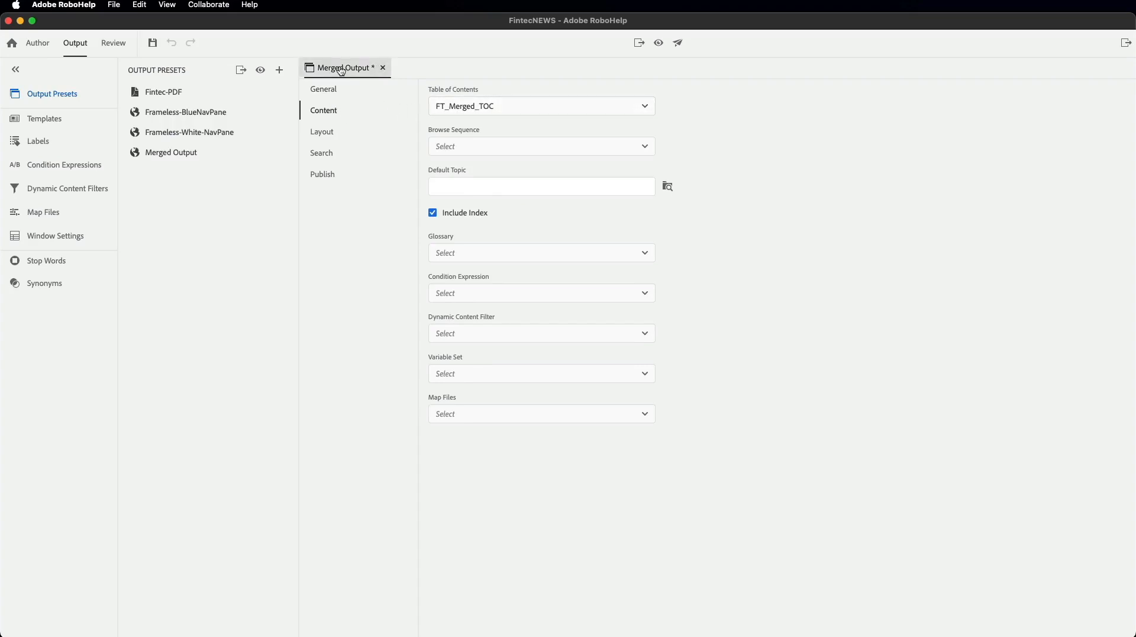
{"action": "left_click", "coordinate": [37, 43]}
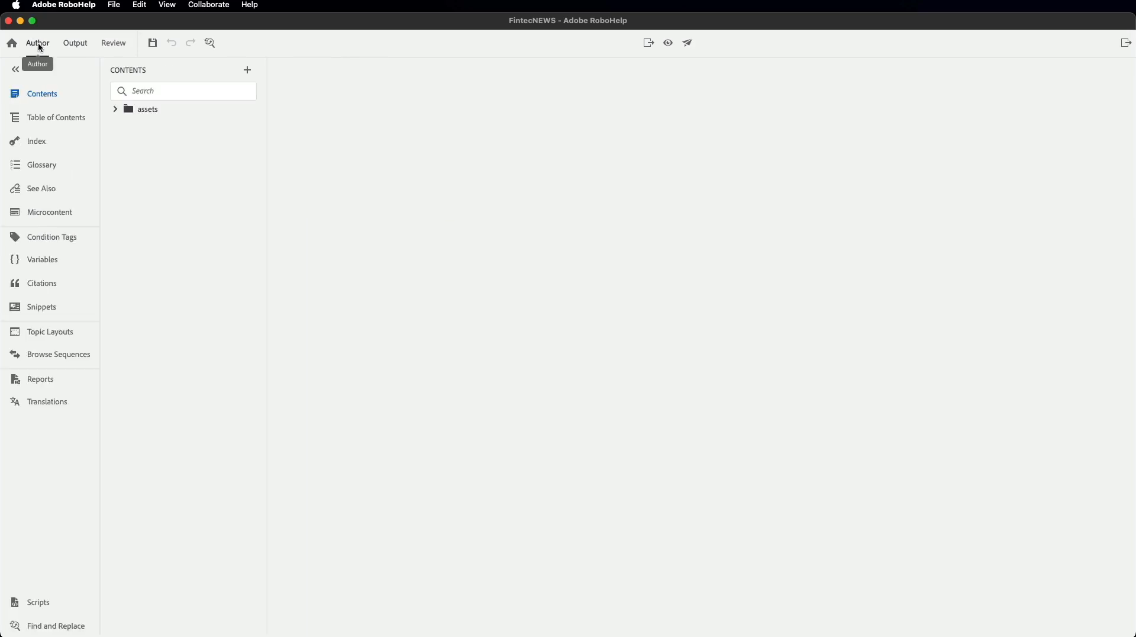
{"action": "left_click", "coordinate": [45, 96]}
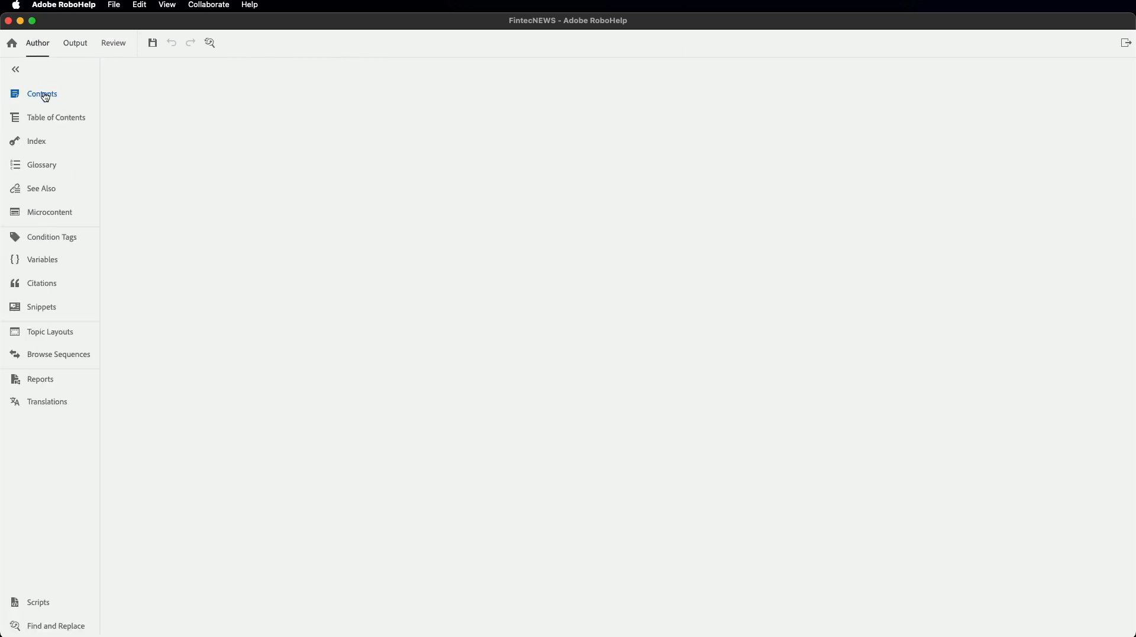
{"action": "left_click", "coordinate": [46, 97]}
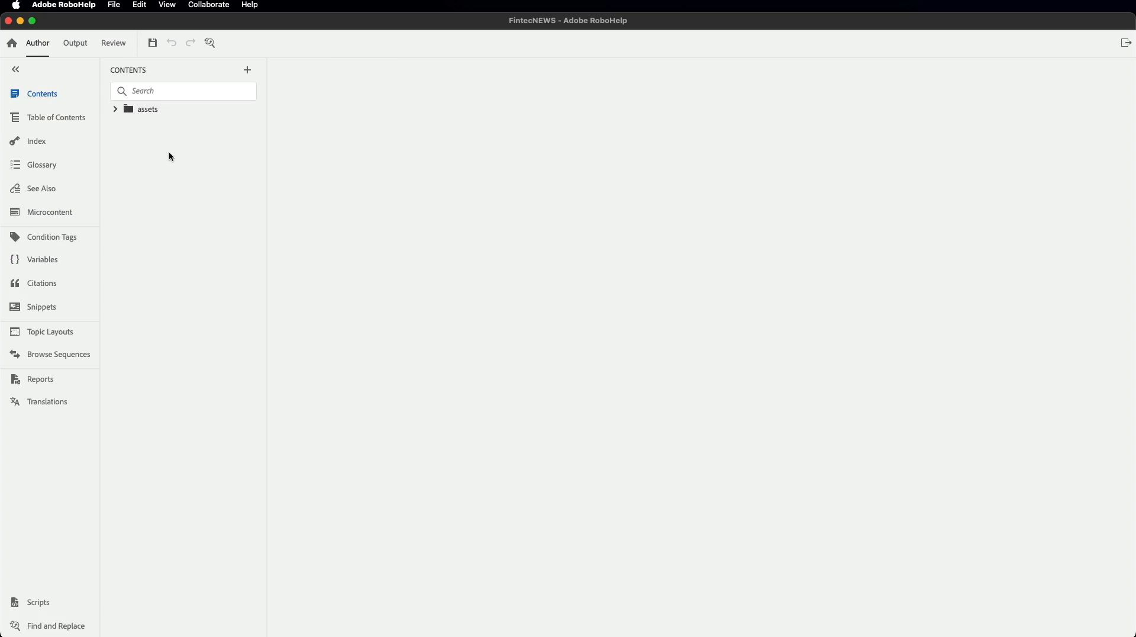
{"action": "left_click", "coordinate": [36, 120]}
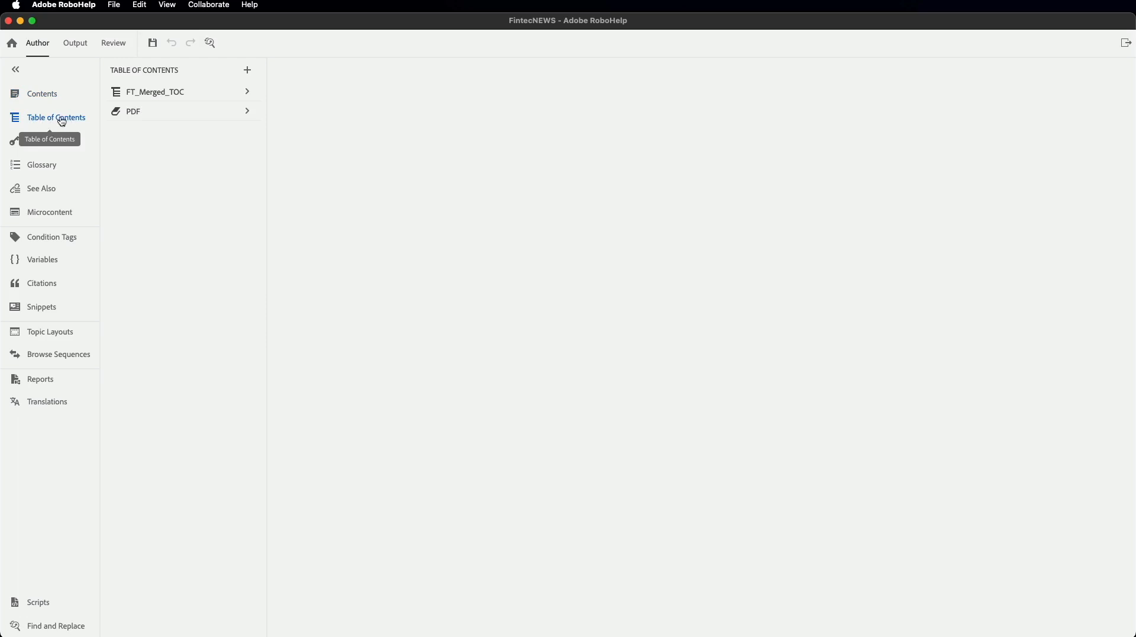
{"action": "double_click", "coordinate": [150, 94]}
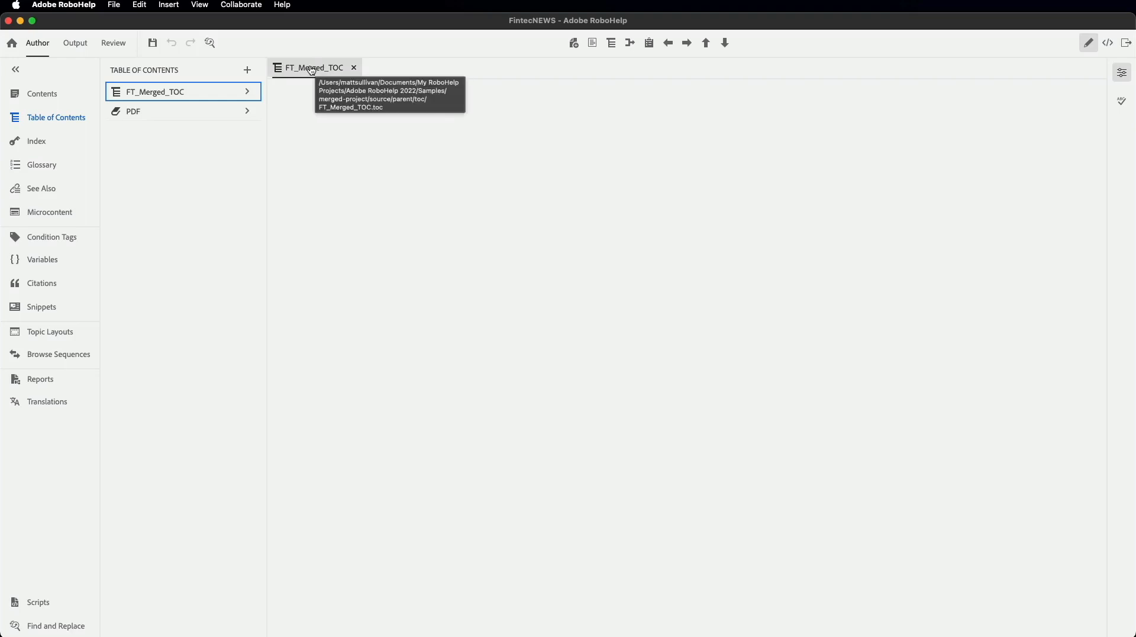
- Insert the child project FintecNEWS-child-1, from the child_1 folder under source/projects, into the FT_Merged_TOC table of contents
{"action": "left_click", "coordinate": [320, 173]}
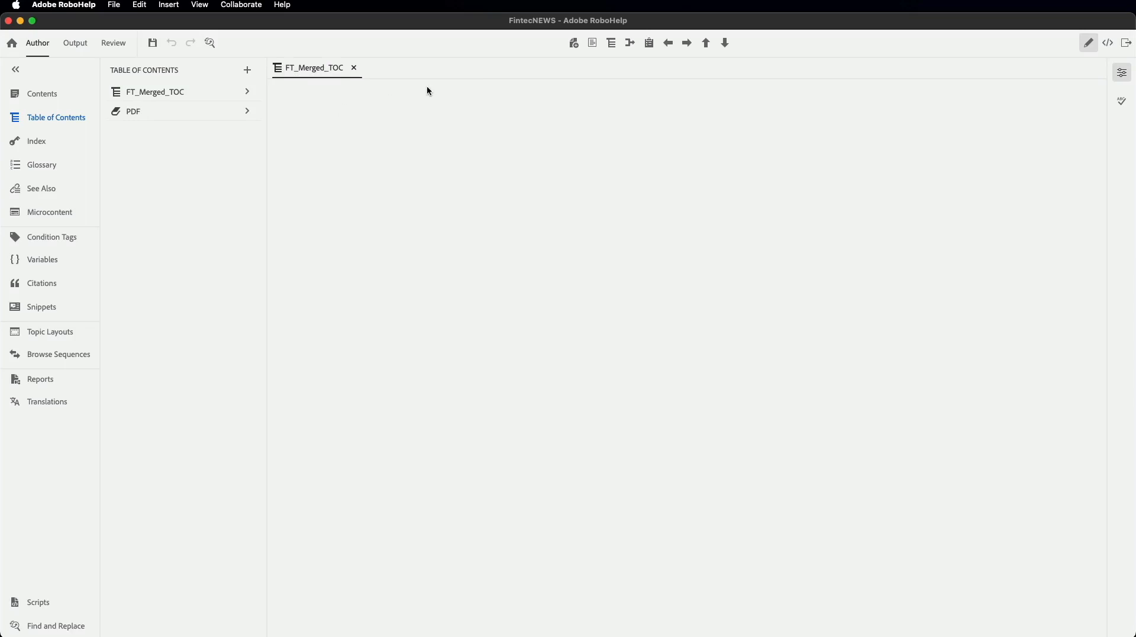
{"action": "left_click", "coordinate": [631, 44]}
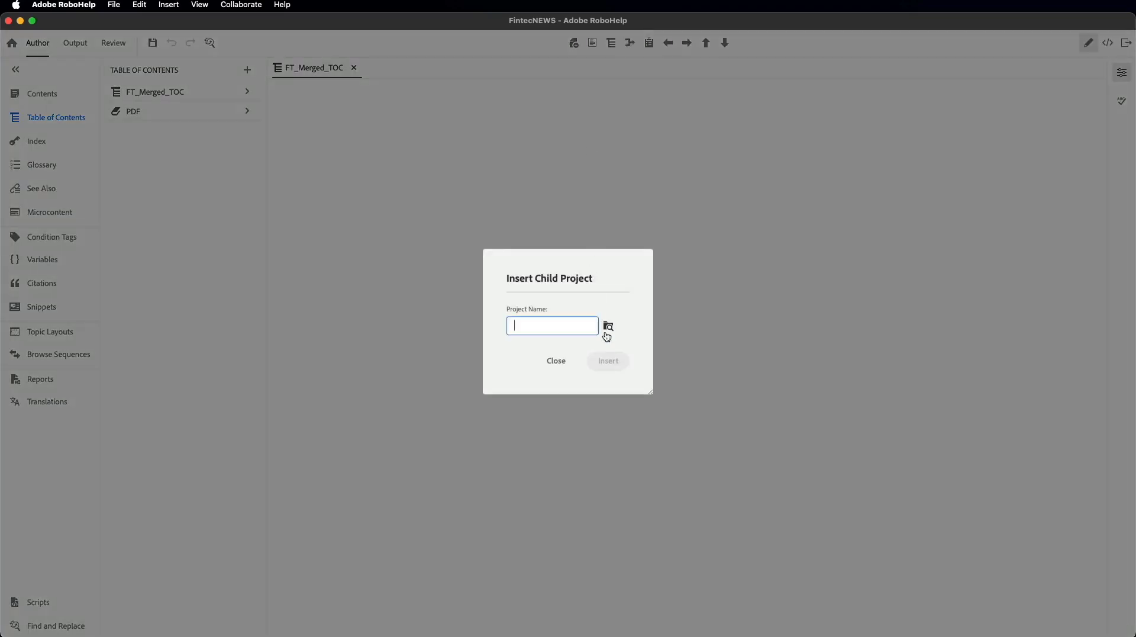
{"action": "left_click", "coordinate": [609, 326]}
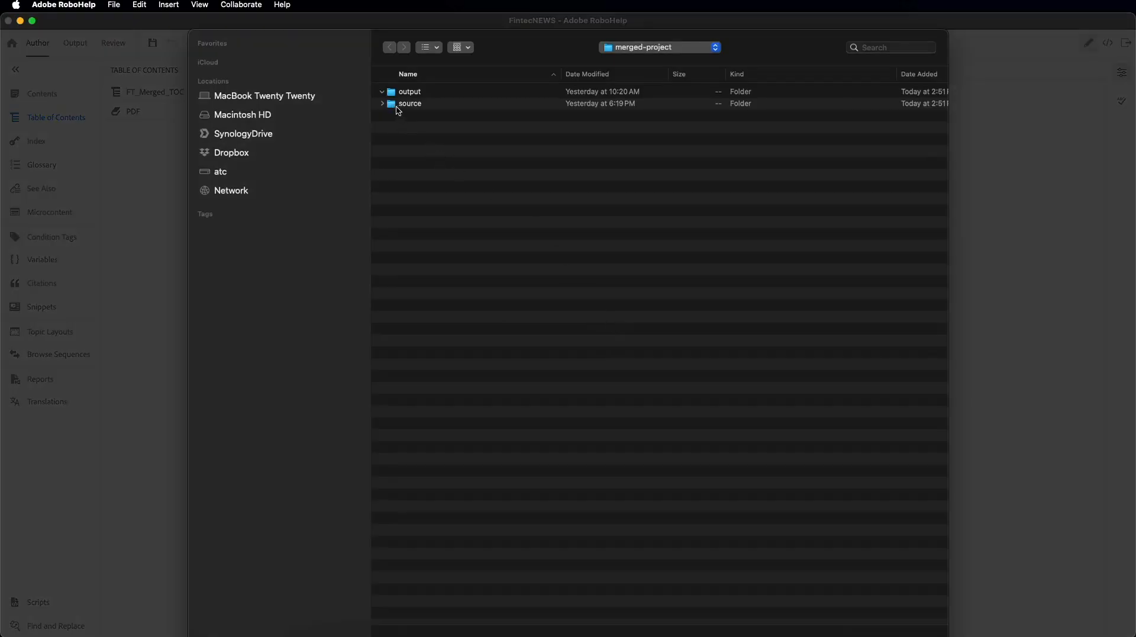
{"action": "left_click", "coordinate": [381, 104]}
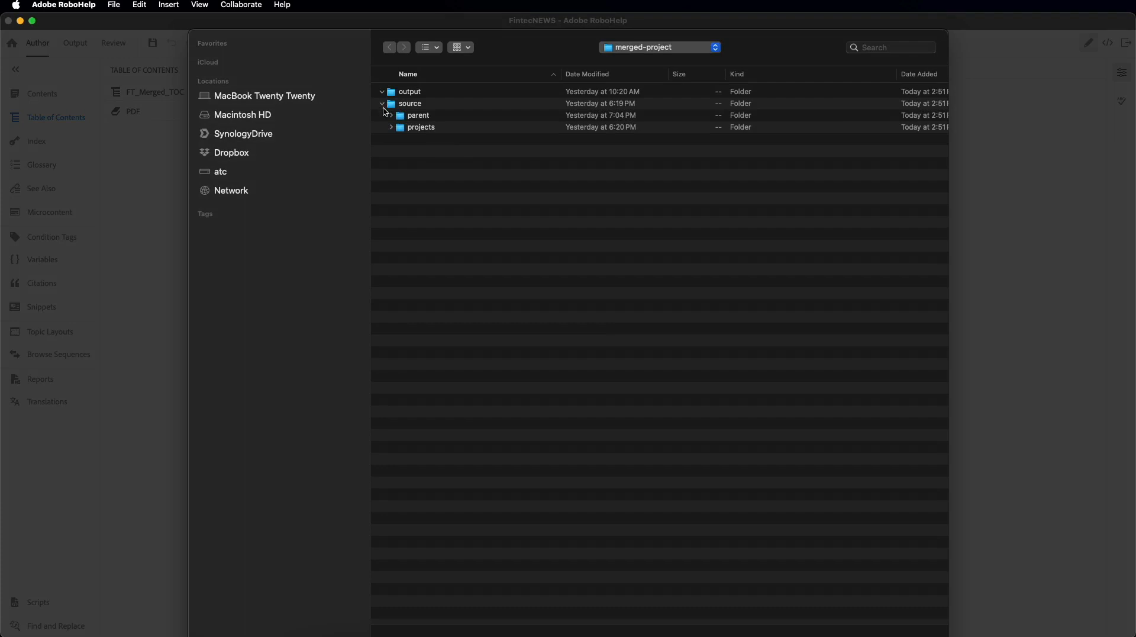
{"action": "left_click", "coordinate": [393, 129]}
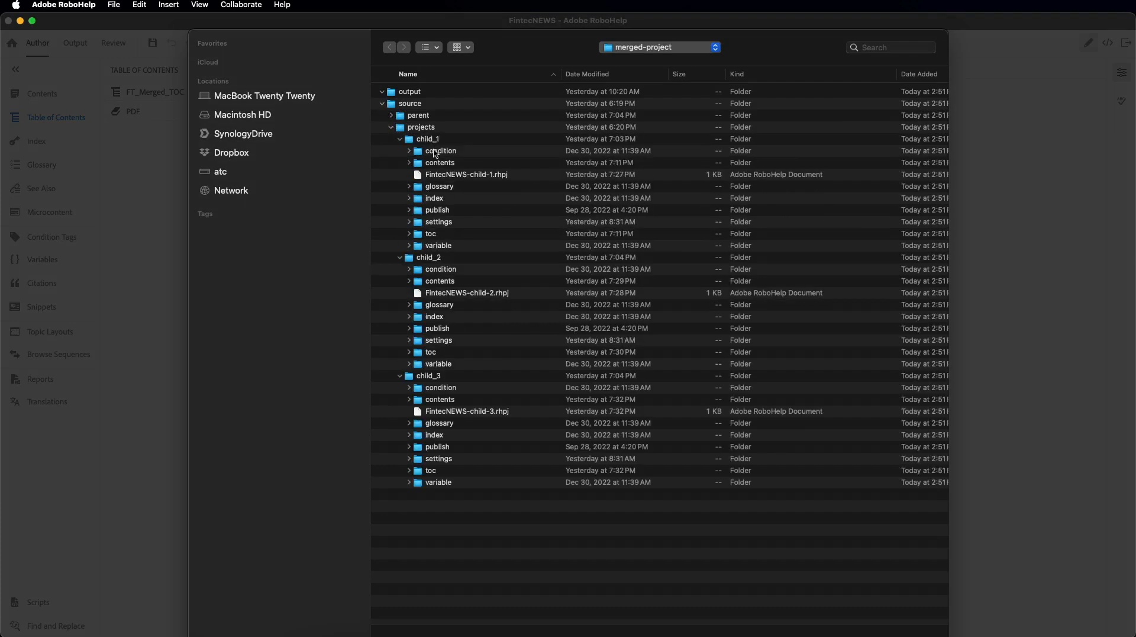
{"action": "left_click", "coordinate": [440, 177]}
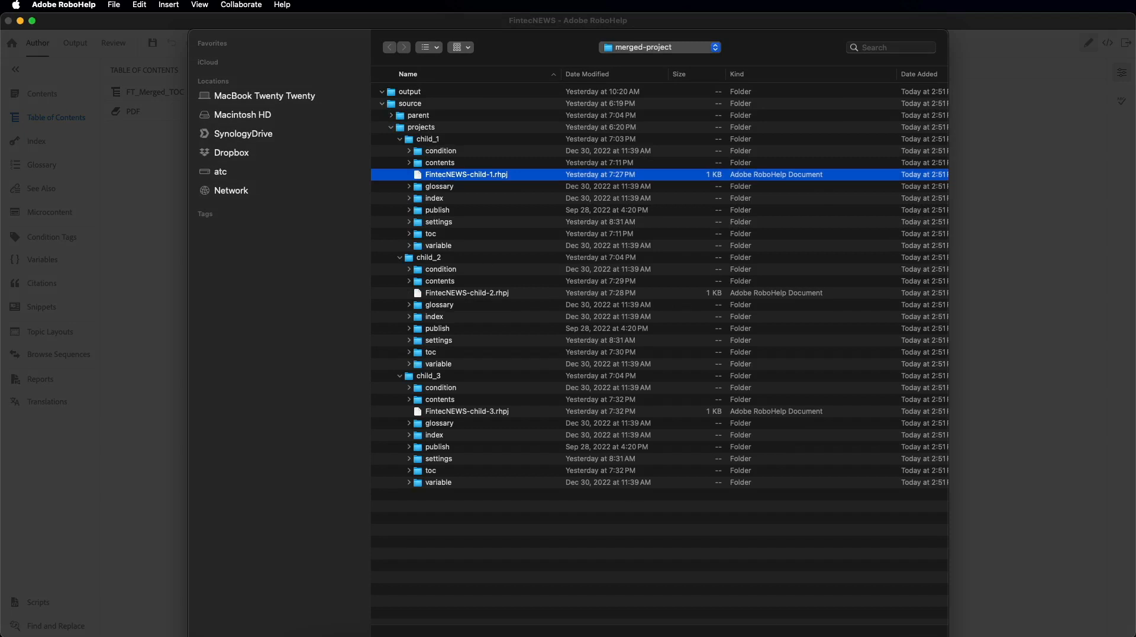
{"action": "left_click", "coordinate": [916, 575]}
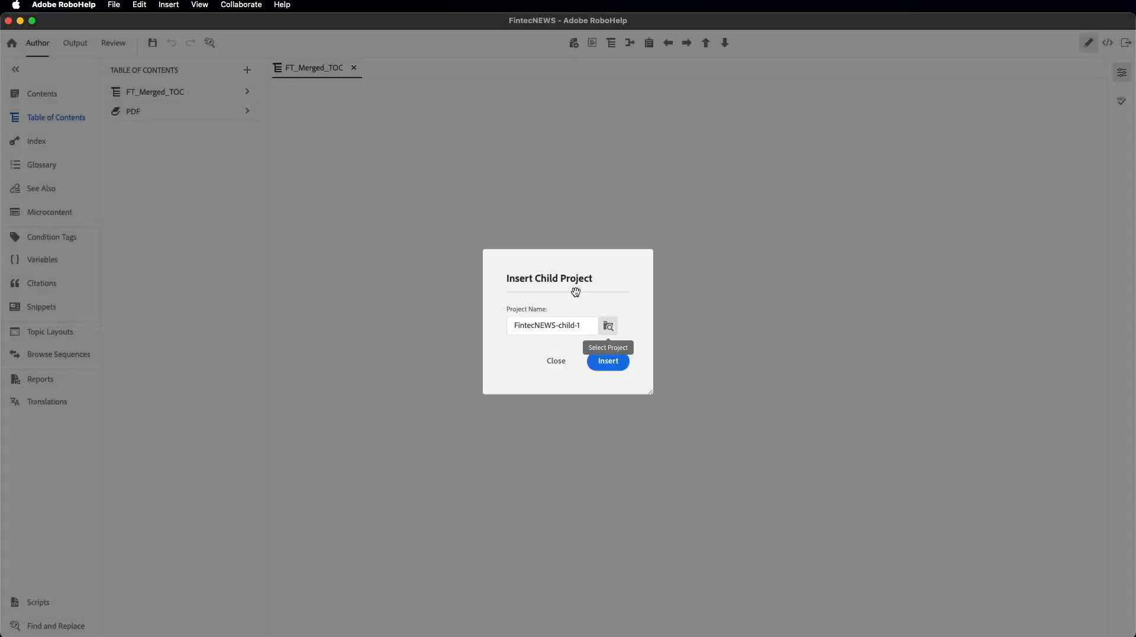
{"action": "left_click", "coordinate": [608, 362]}
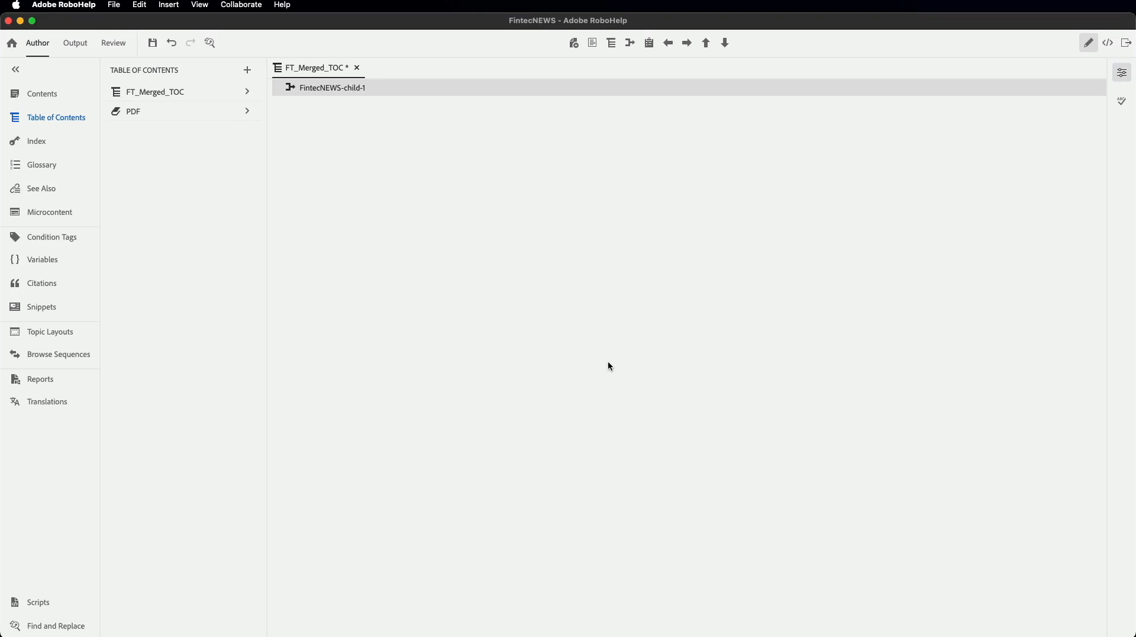
- Add the child project FintecNEWS-child-2 below FintecNEWS-child-1 in the merged table of contents
{"action": "left_click", "coordinate": [630, 43]}
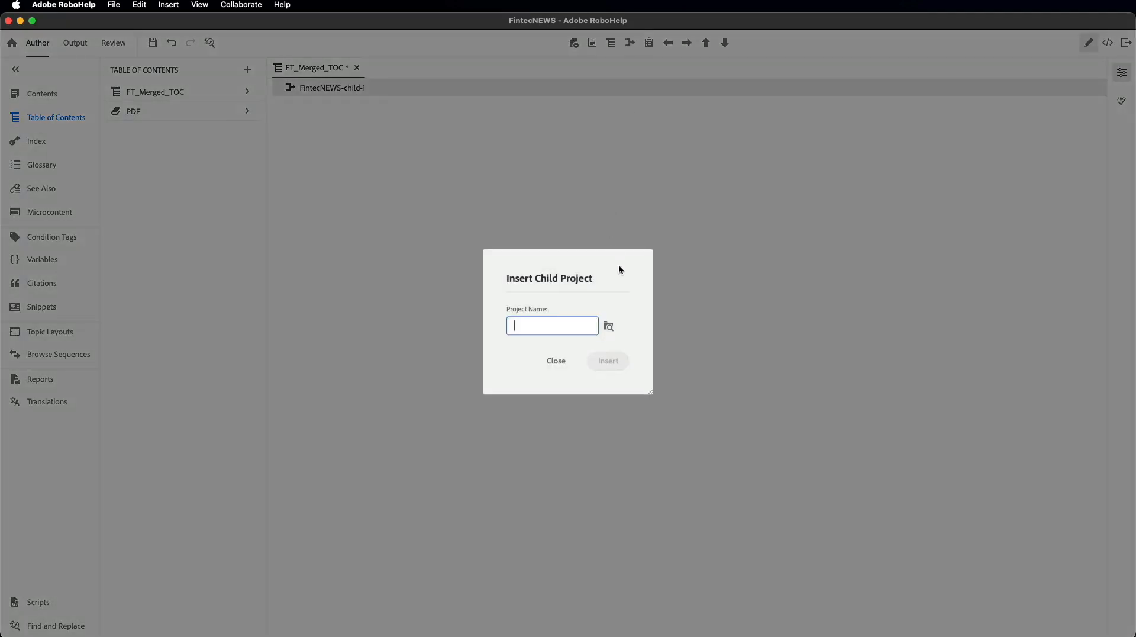
{"action": "left_click", "coordinate": [608, 326]}
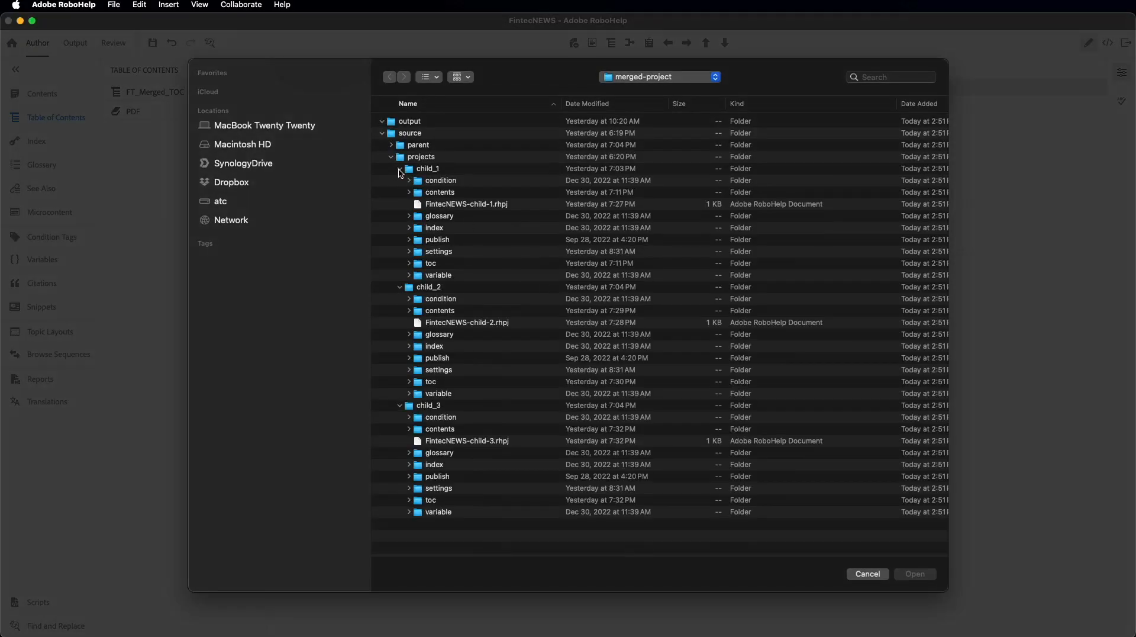
{"action": "left_click", "coordinate": [400, 168]}
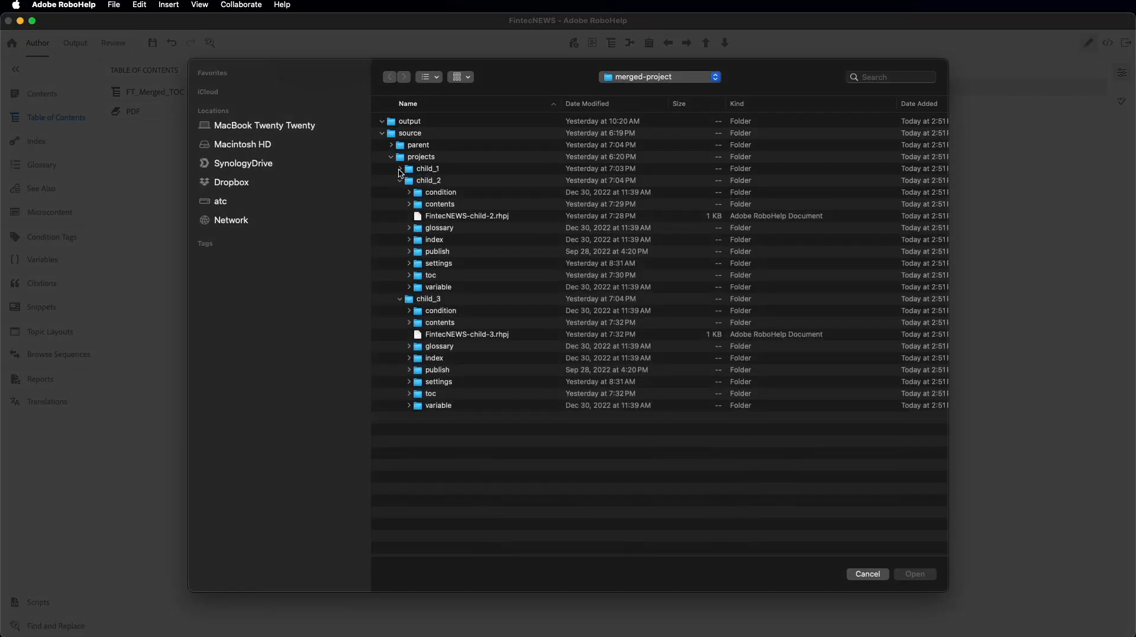
{"action": "double_click", "coordinate": [452, 217]}
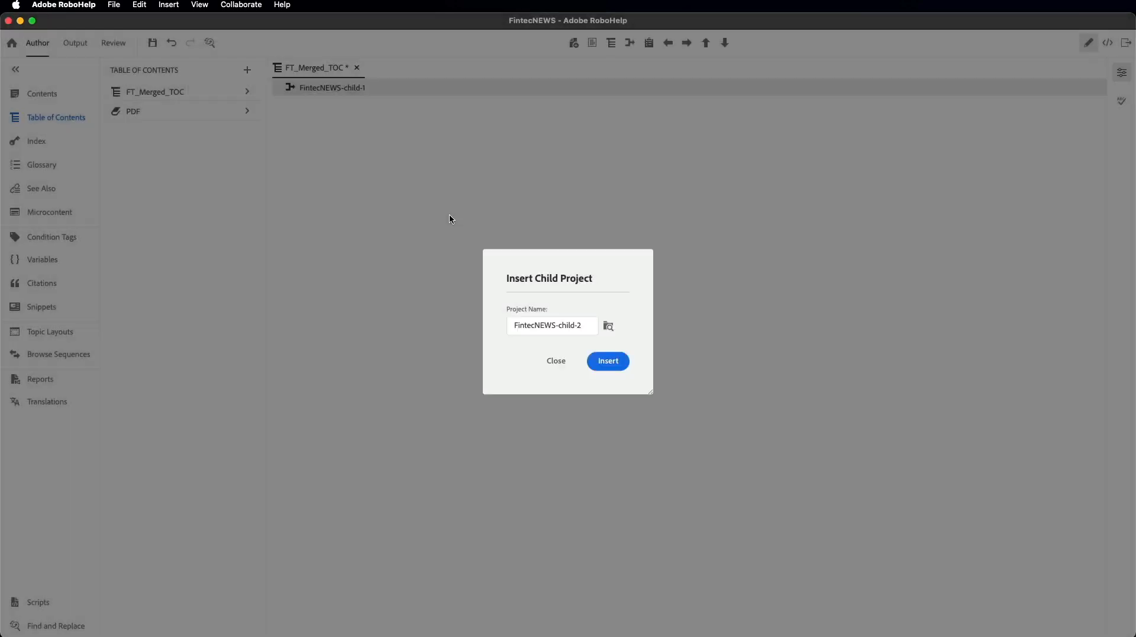
{"action": "left_click", "coordinate": [608, 360]}
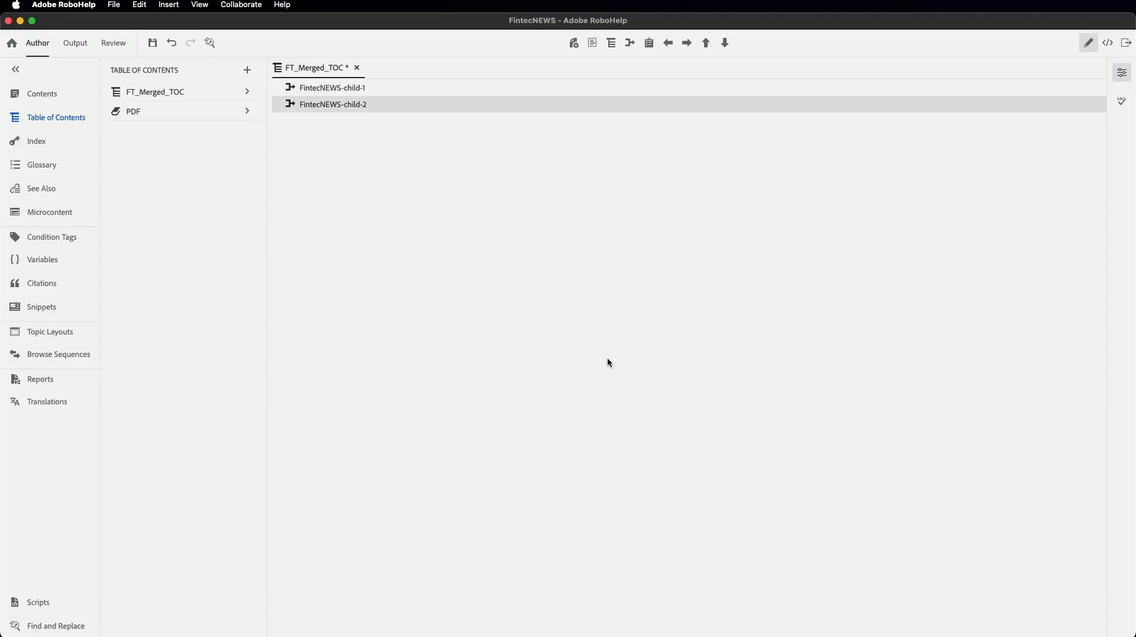
- Add the child project FintecNEWS-child-3 at the end of FT_Merged_TOC and save the table of contents
{"action": "left_click", "coordinate": [631, 43]}
{"action": "left_click", "coordinate": [609, 326]}
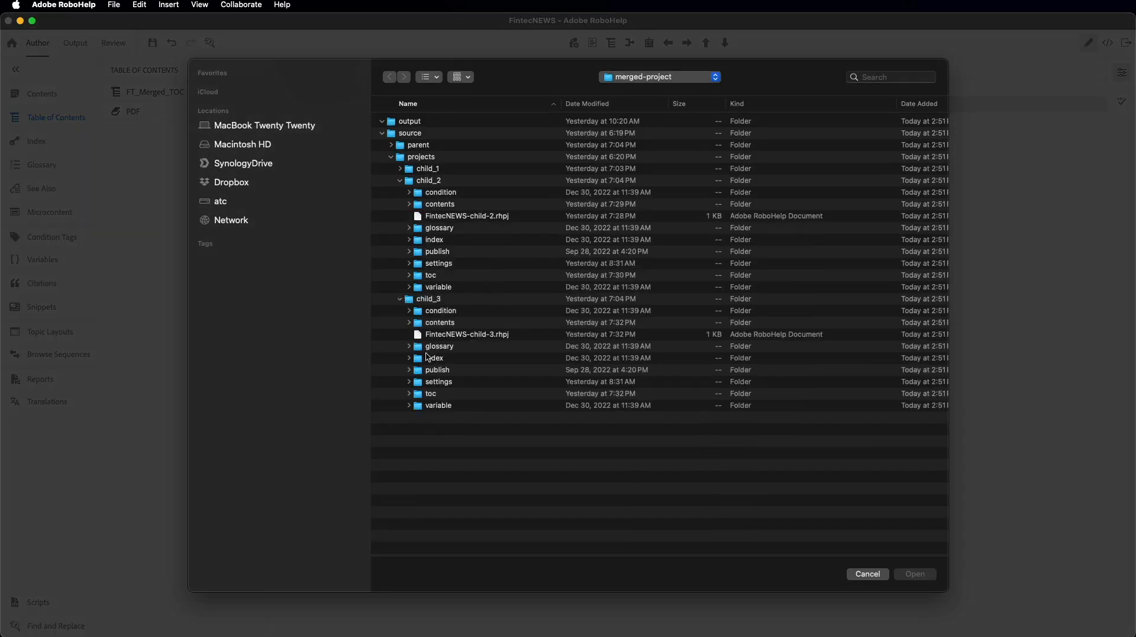
{"action": "double_click", "coordinate": [454, 334]}
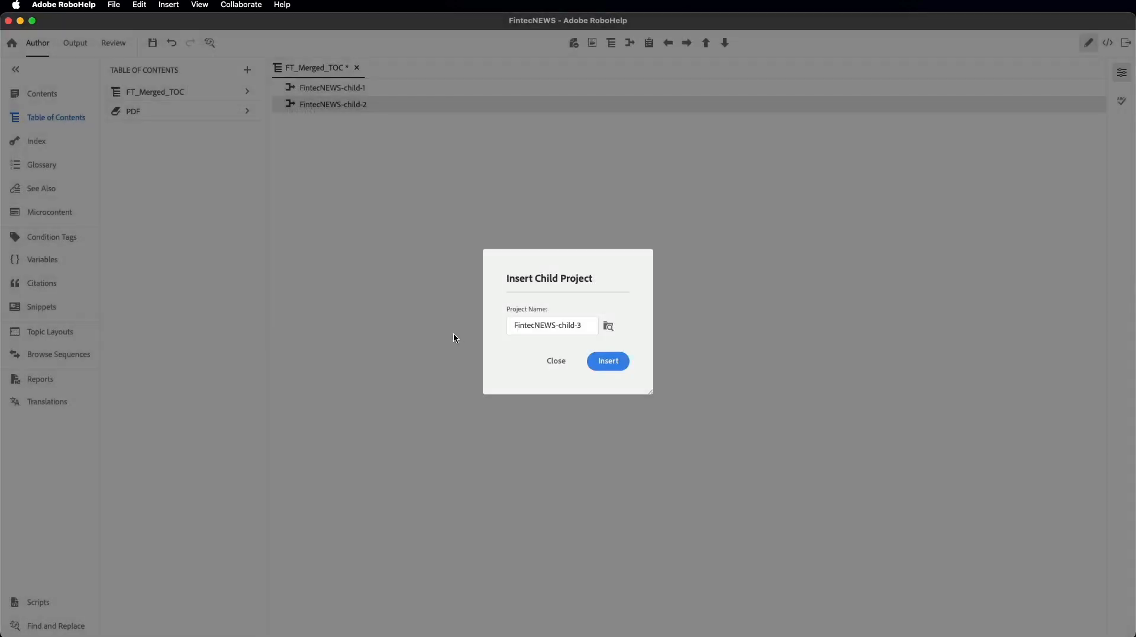
{"action": "left_click", "coordinate": [608, 361]}
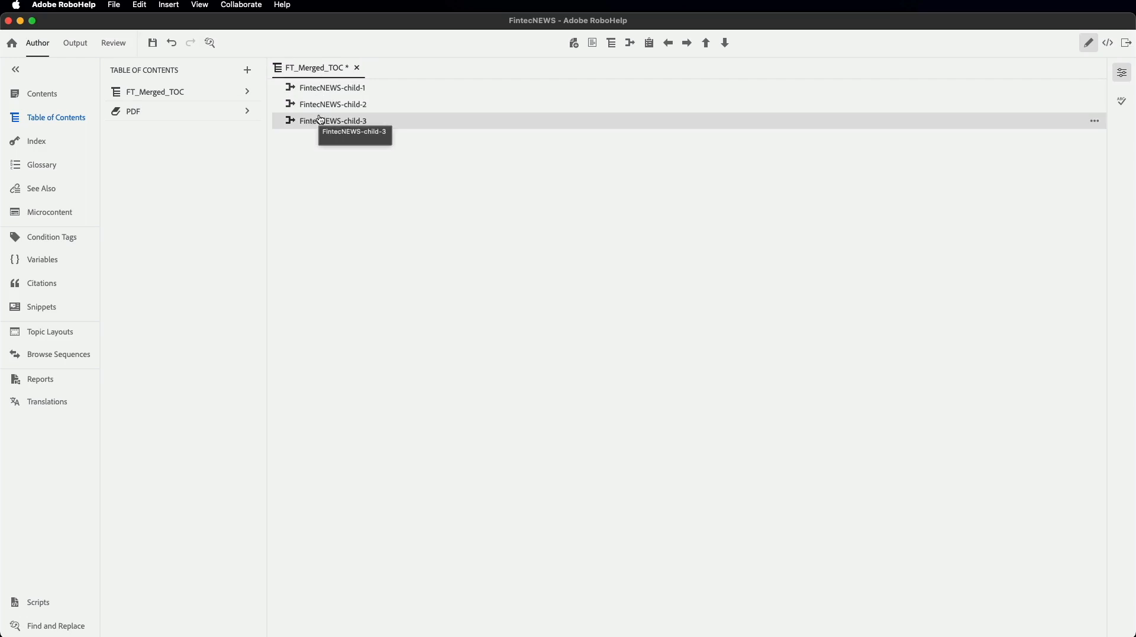
{"action": "key", "text": "super+s"}
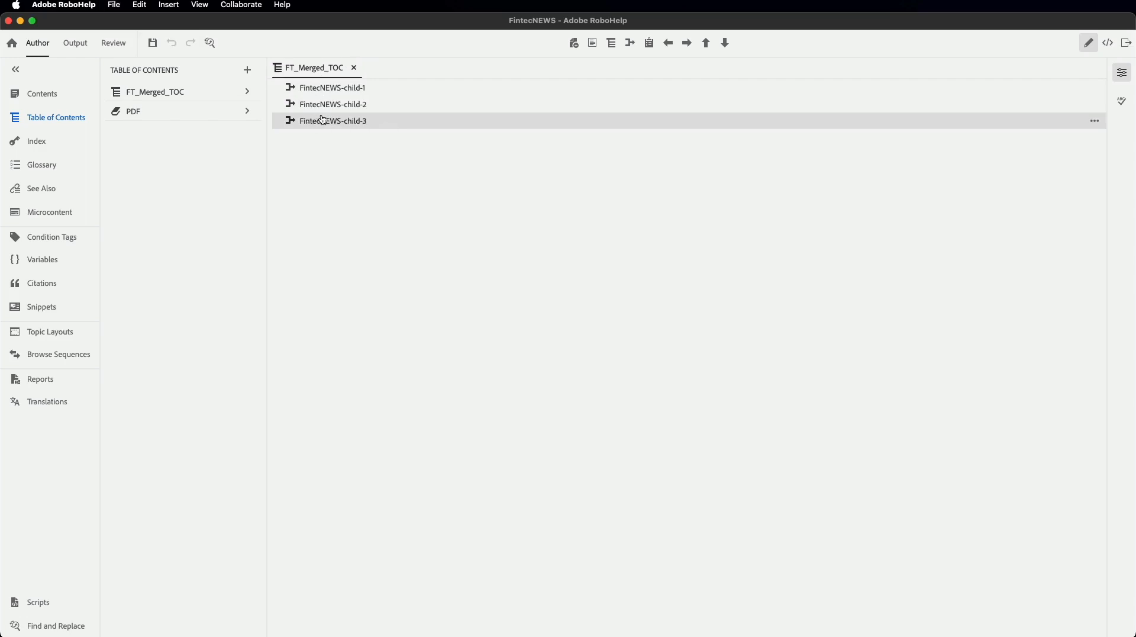
- Set the Merged Output preset's default topic to the child project FintecNEWS-child-1
{"action": "left_click", "coordinate": [76, 45]}
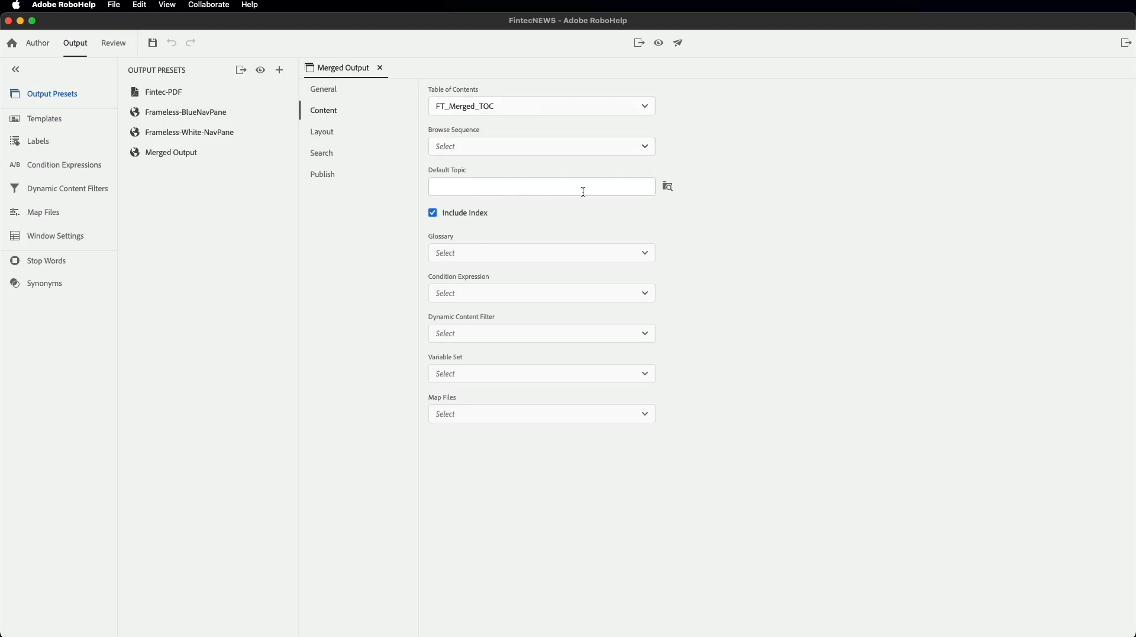
{"action": "left_click", "coordinate": [667, 187]}
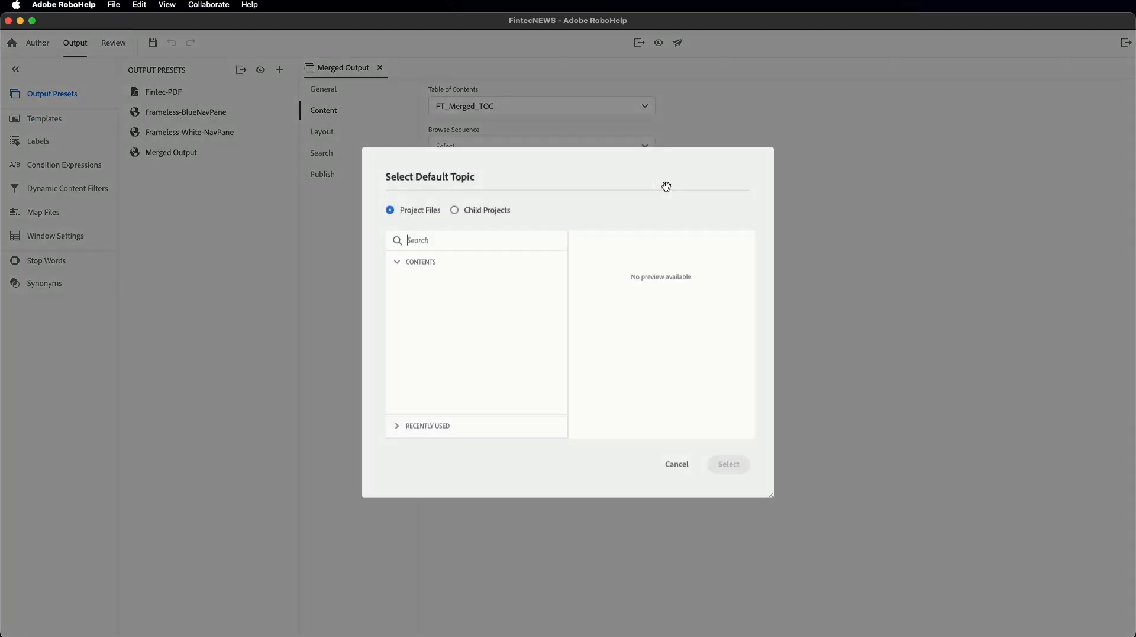
{"action": "left_click", "coordinate": [421, 264]}
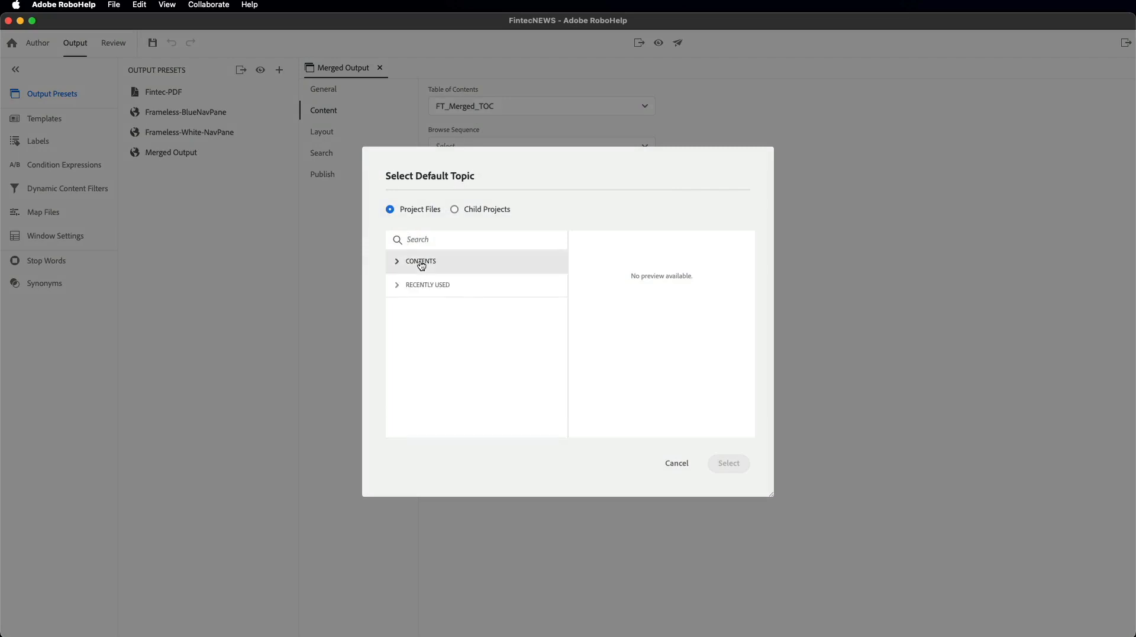
{"action": "left_click", "coordinate": [474, 210]}
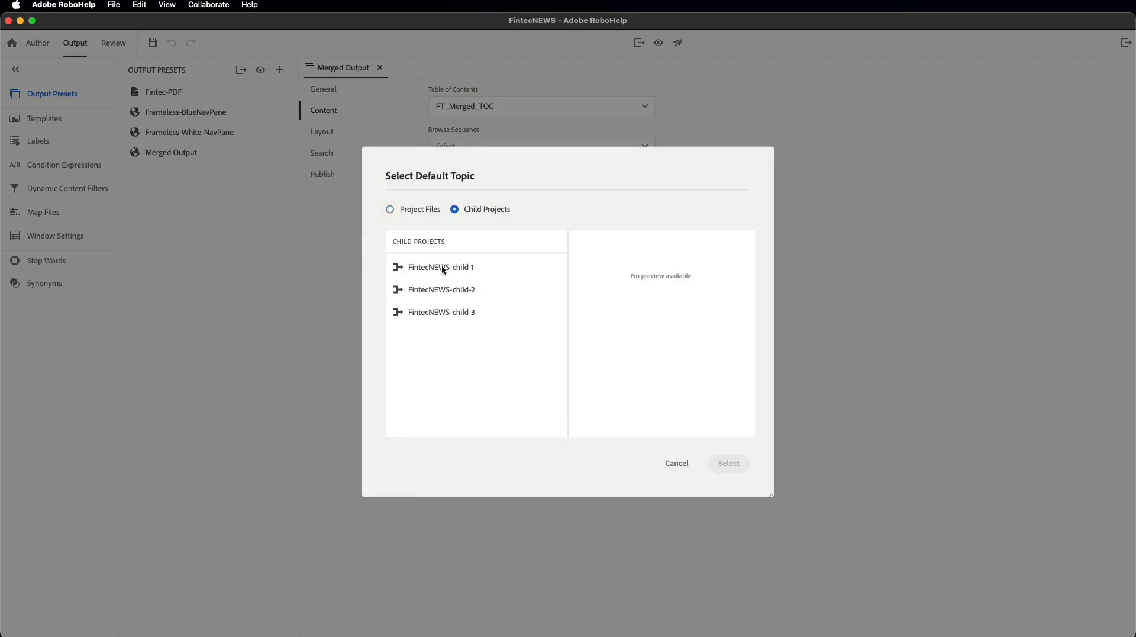
{"action": "left_click", "coordinate": [425, 267]}
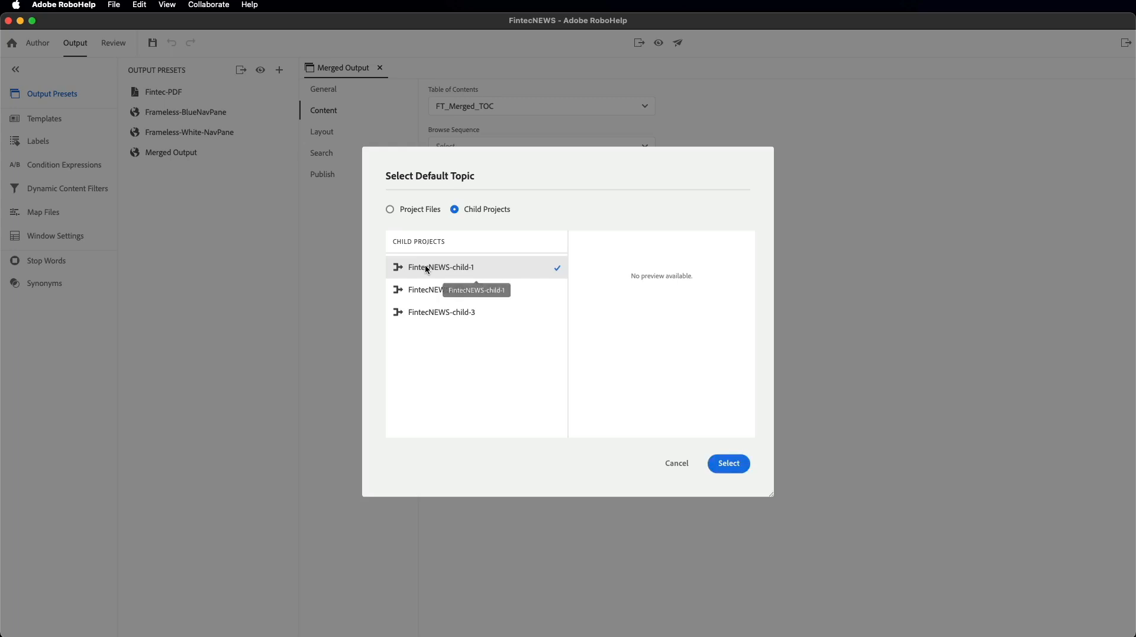
{"action": "double_click", "coordinate": [427, 267]}
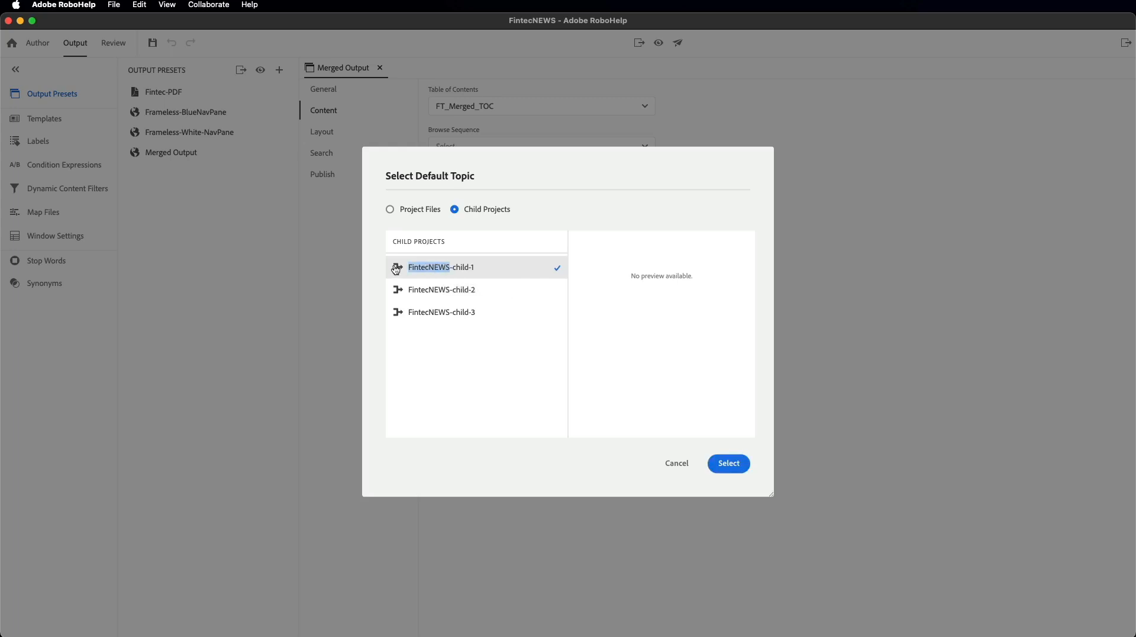
{"action": "left_click", "coordinate": [480, 267]}
{"action": "left_click", "coordinate": [731, 464]}
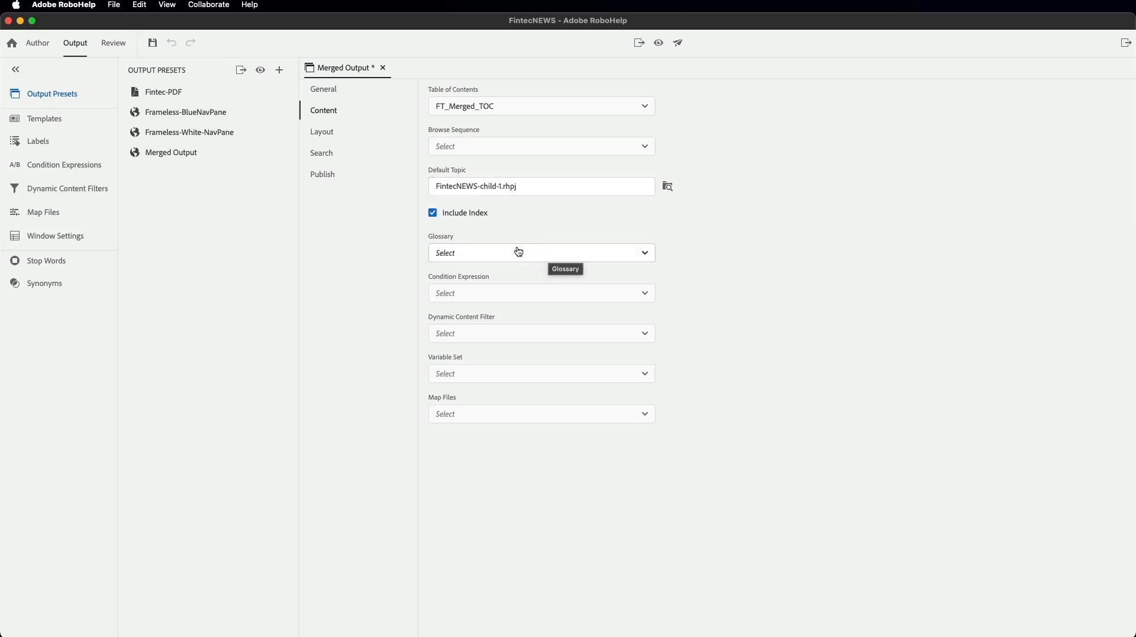
- Create a Frameless template named "Studio-Merged" from Studio as the Merged Output preset's template, and save the preset
{"action": "left_click", "coordinate": [329, 138]}
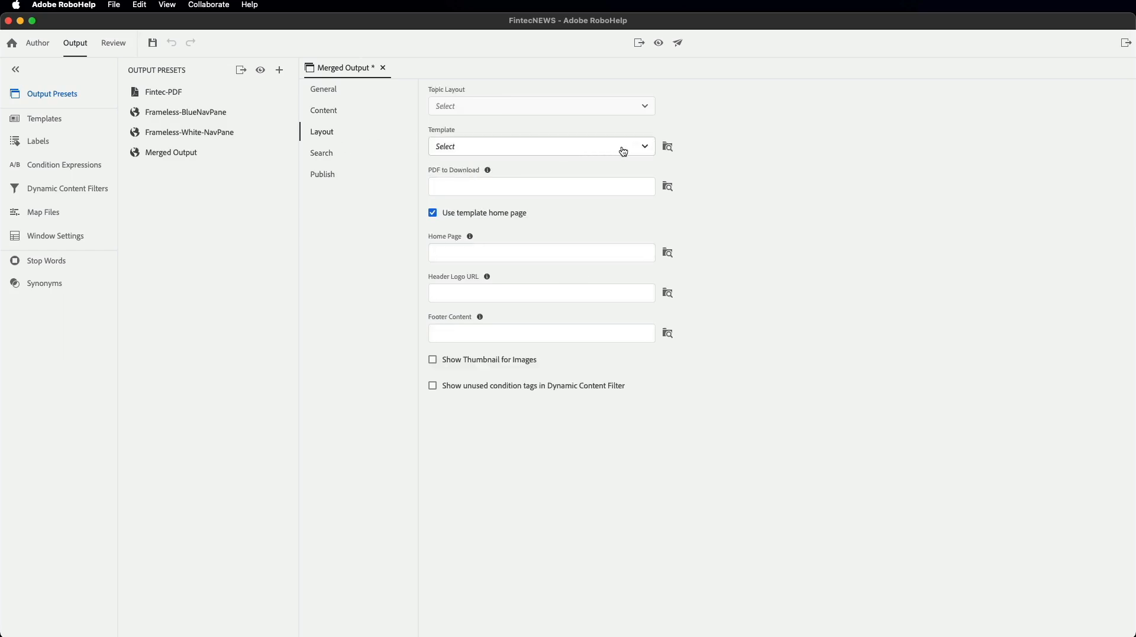
{"action": "left_click", "coordinate": [647, 150]}
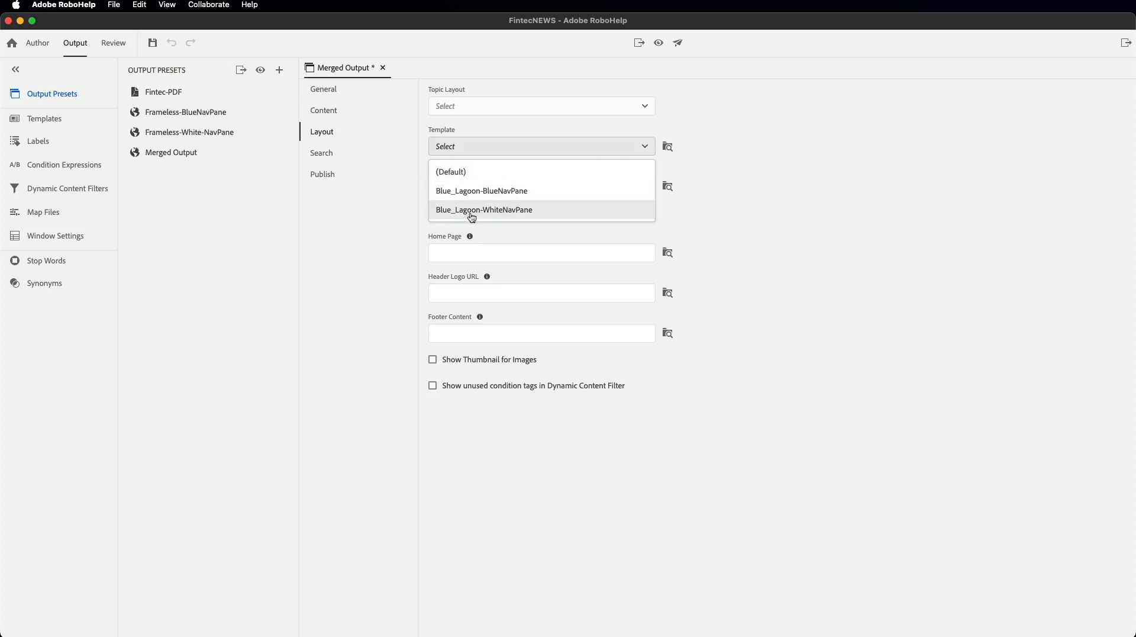
{"action": "left_click", "coordinate": [669, 148]}
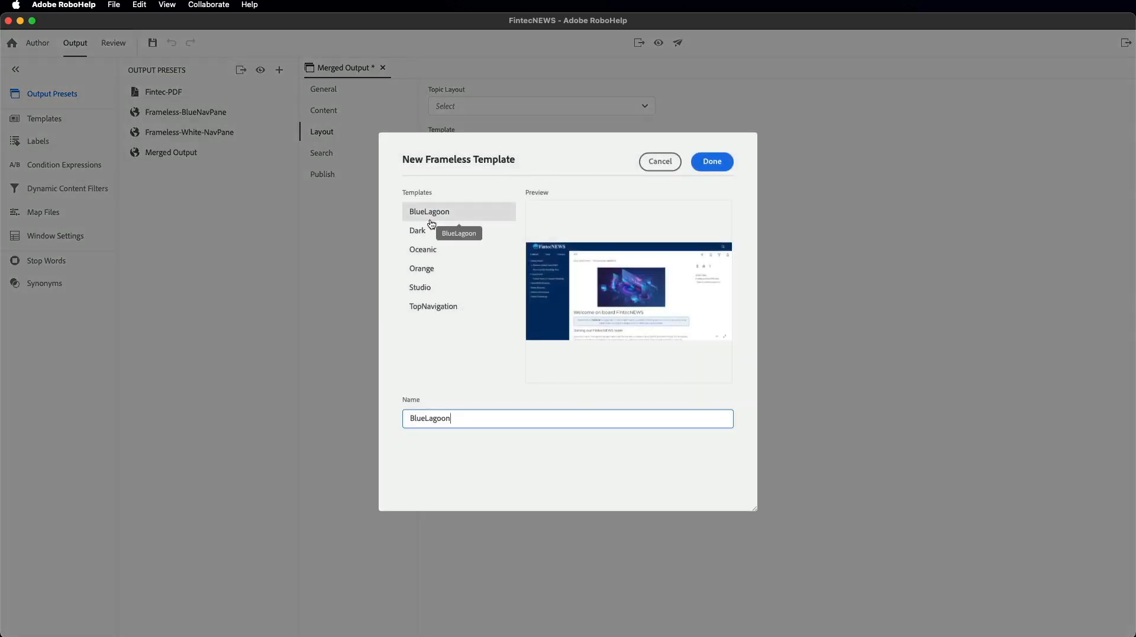
{"action": "left_click", "coordinate": [425, 291]}
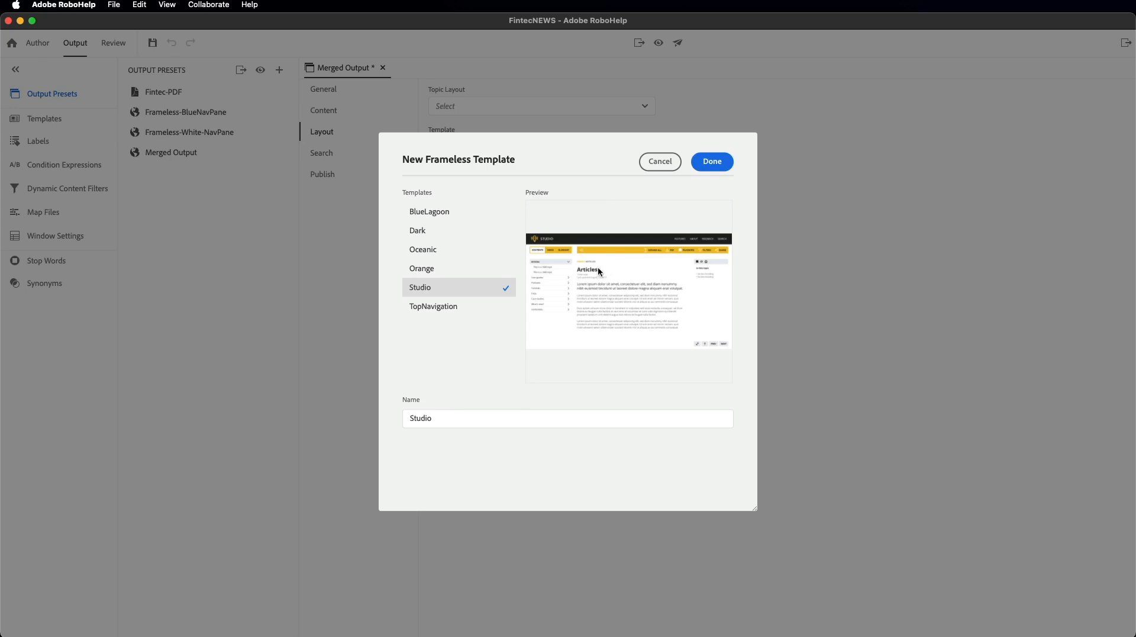
{"action": "left_click", "coordinate": [466, 421]}
{"action": "type", "text": "-Merged"}
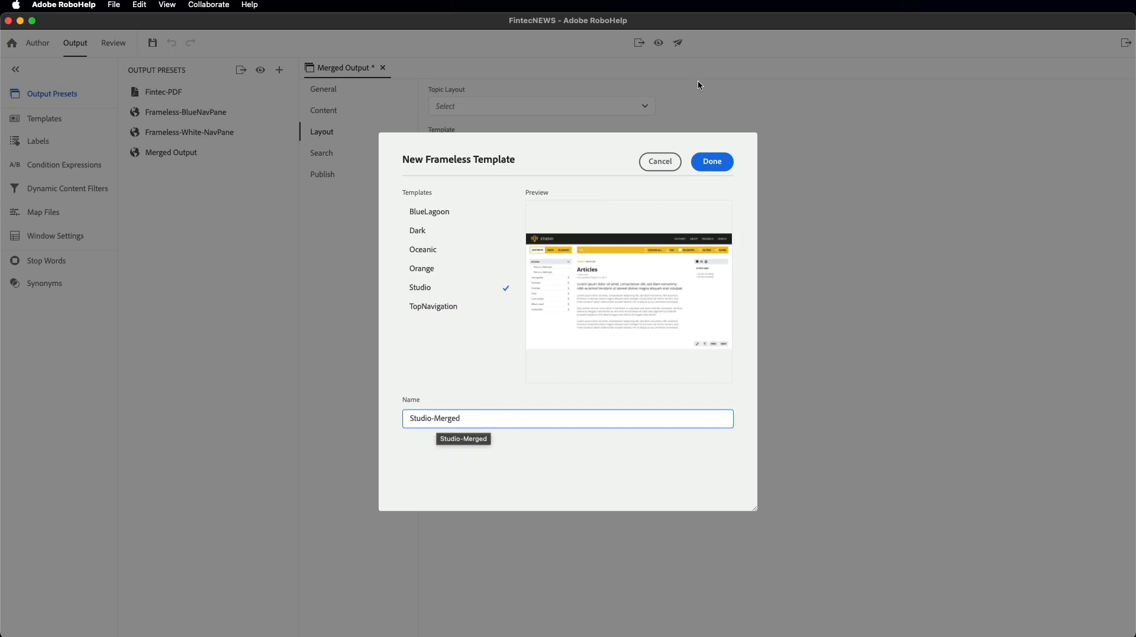
{"action": "left_click", "coordinate": [718, 166]}
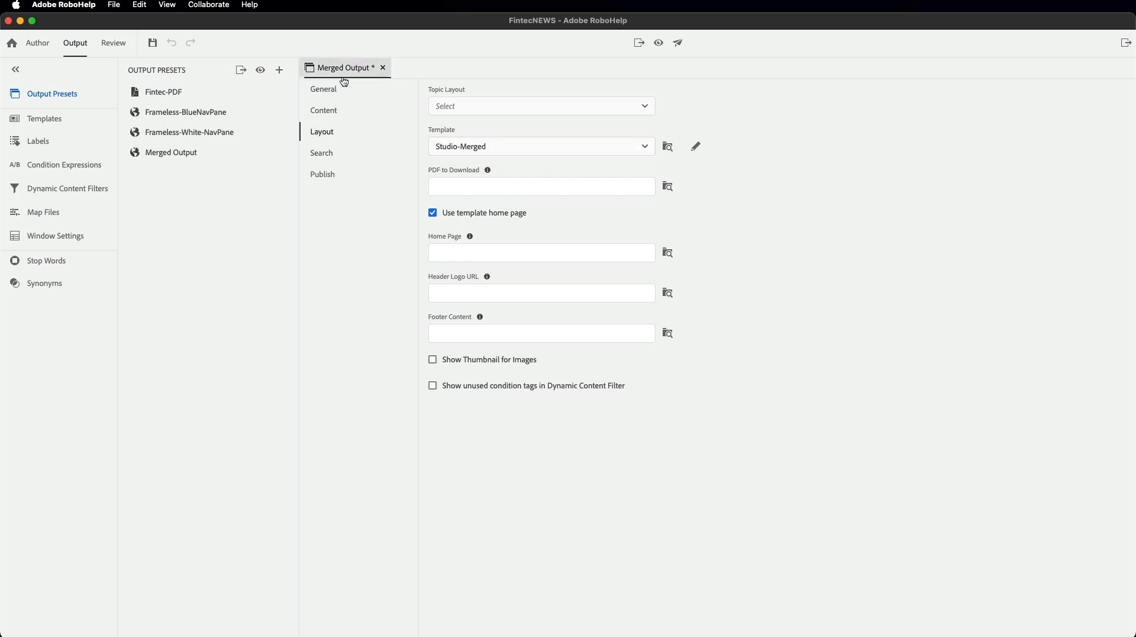
{"action": "key", "text": "super+s"}
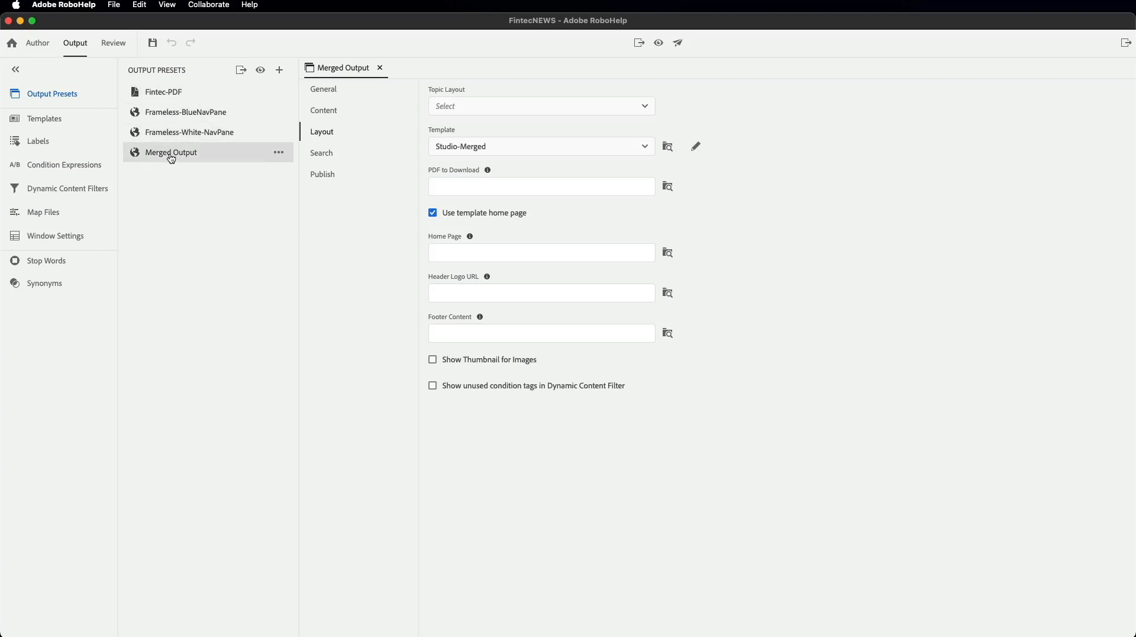
- Generate the Merged Output preset, then switch to Finder and inspect index.htm and the mergedProjects folder in the output folder
{"action": "left_click", "coordinate": [242, 71]}
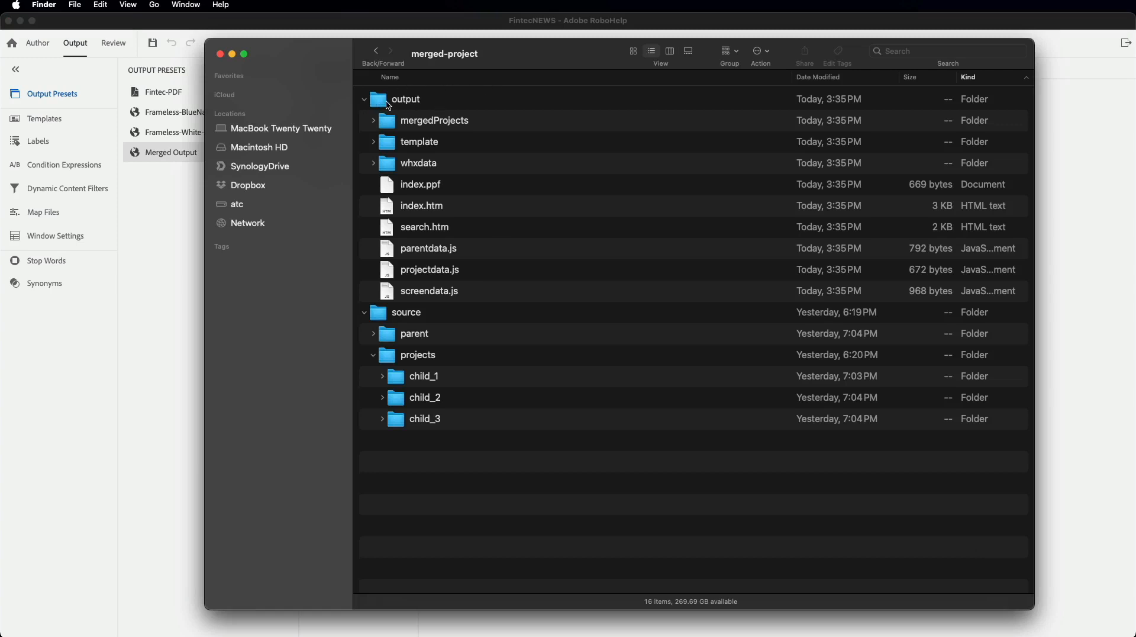
{"action": "double_click", "coordinate": [387, 101]}
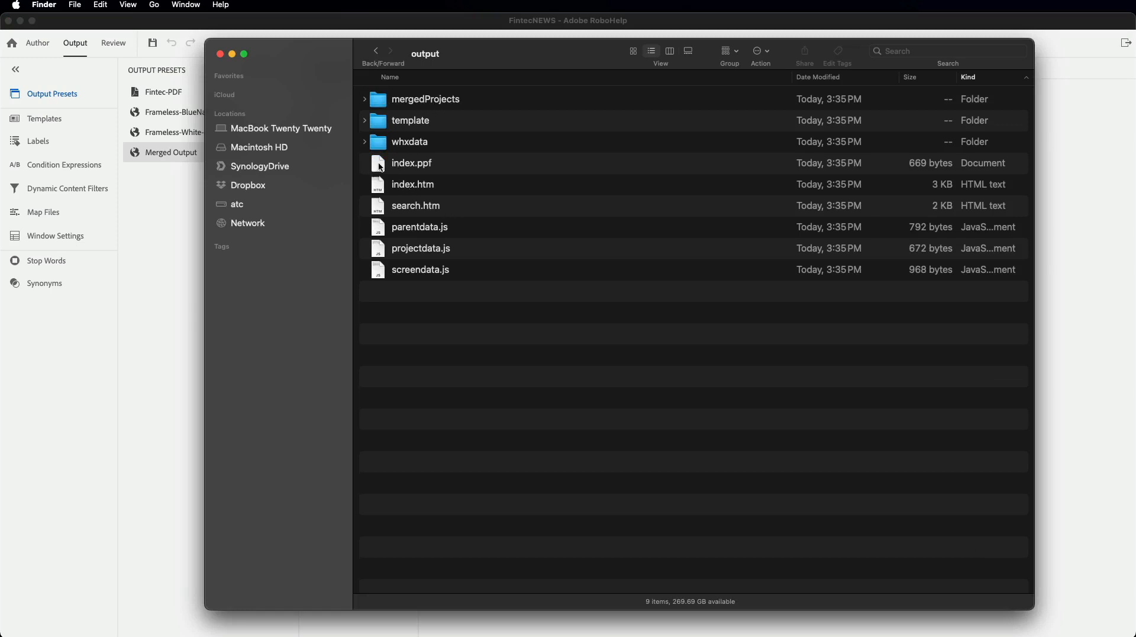
{"action": "left_click", "coordinate": [379, 191]}
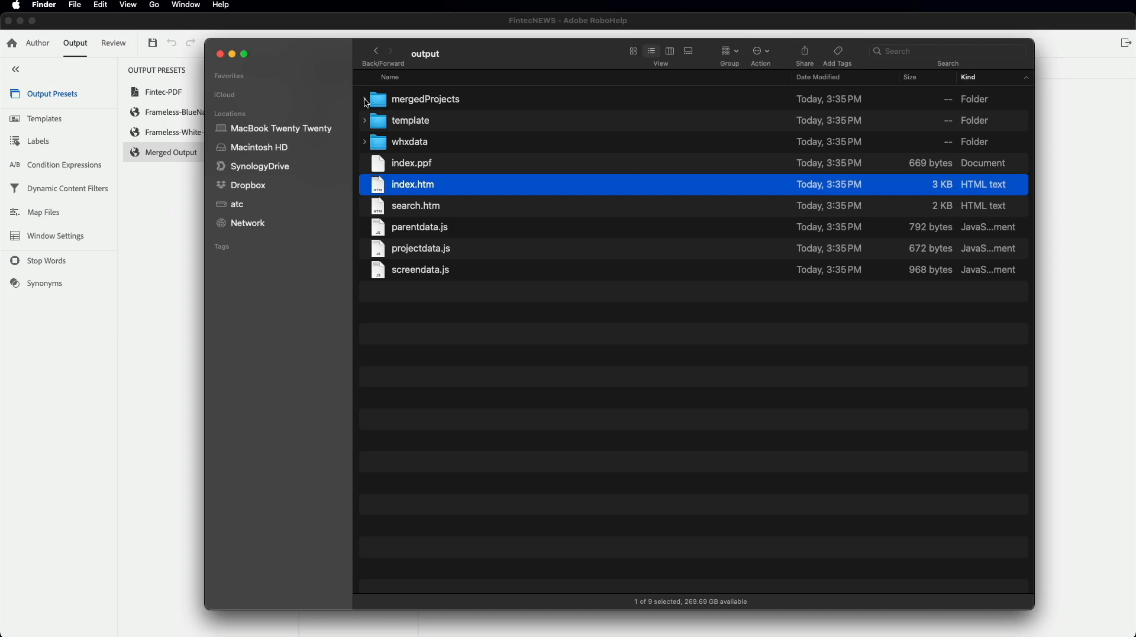
{"action": "left_click", "coordinate": [365, 100]}
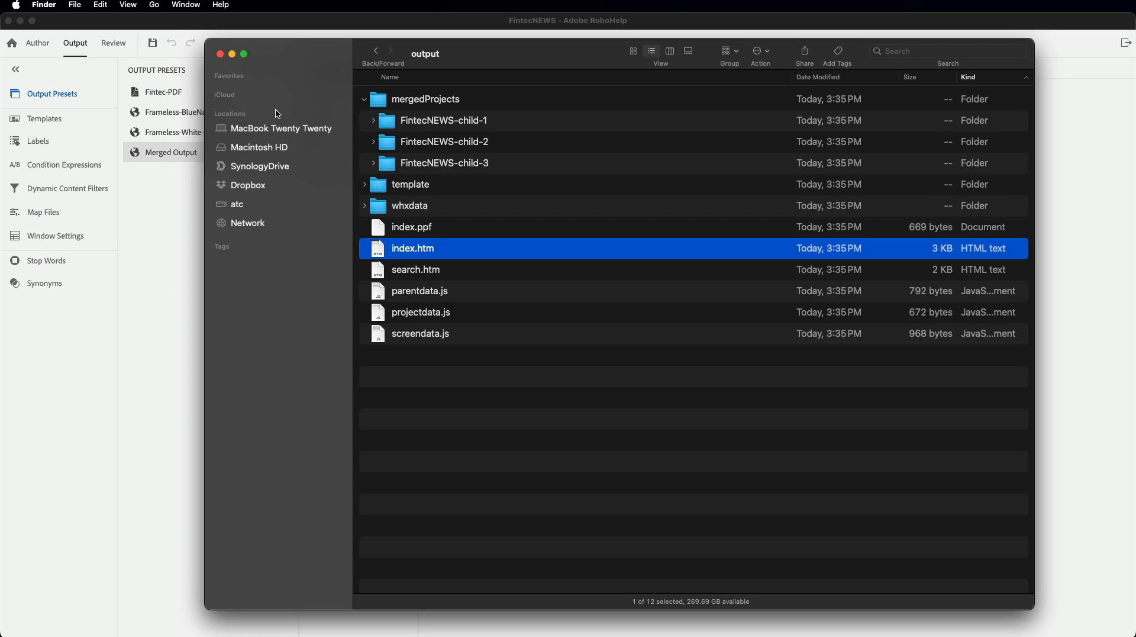
- Switch back to RoboHelp, close the parent project, and open the Frameless-BlueNavPane preset of the FintecNEWS-child-1 project
{"action": "left_click", "coordinate": [181, 213]}
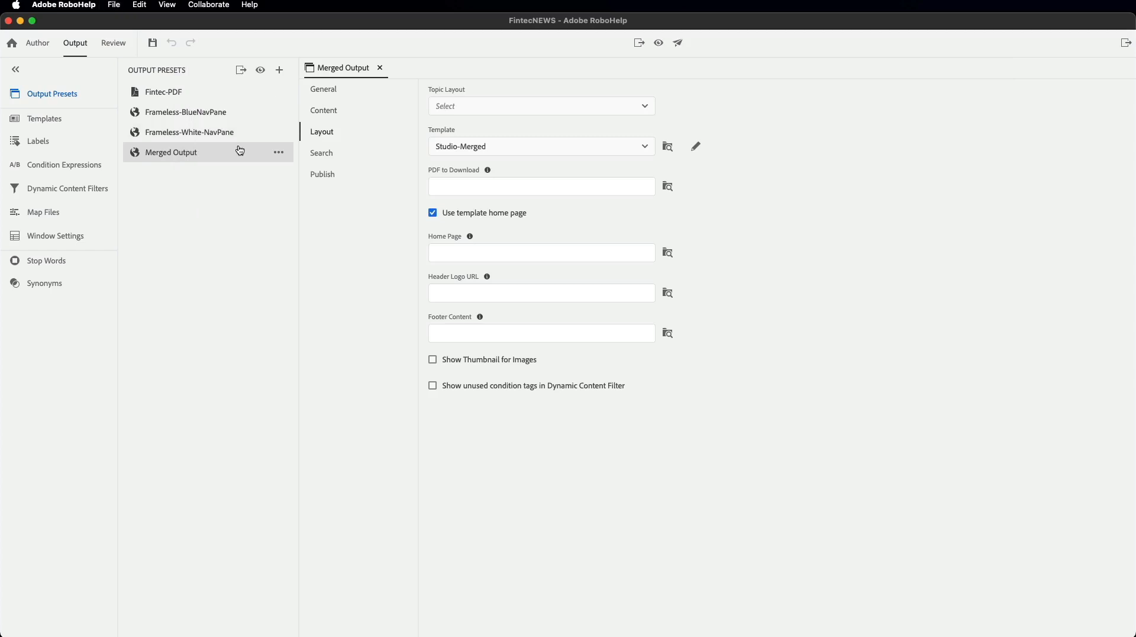
{"action": "key", "text": "super+w"}
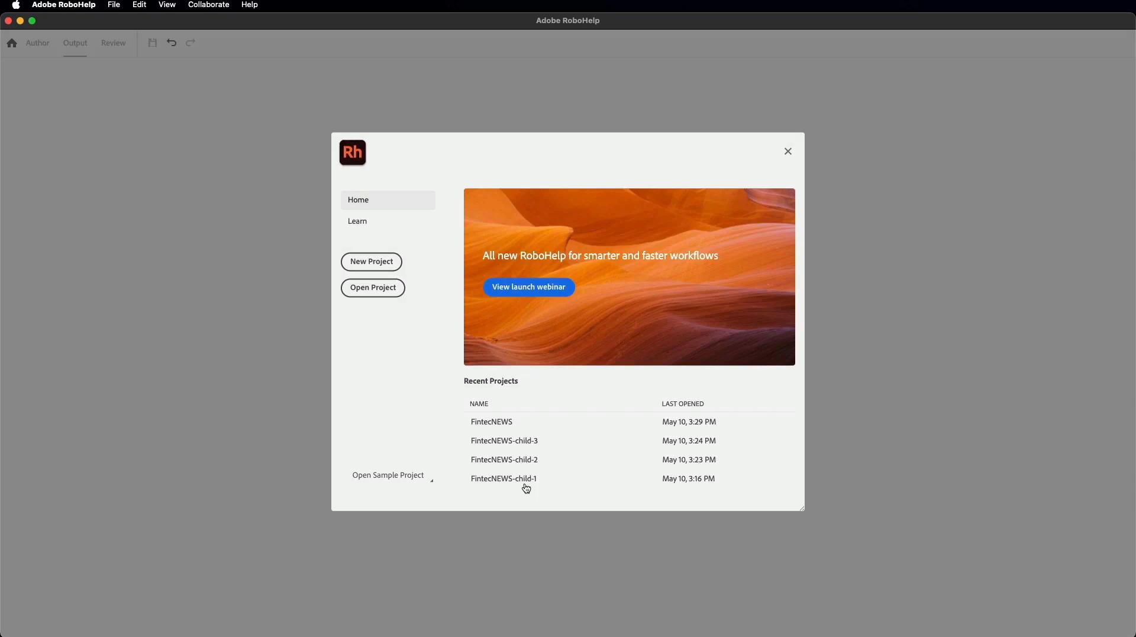
{"action": "left_click", "coordinate": [512, 479]}
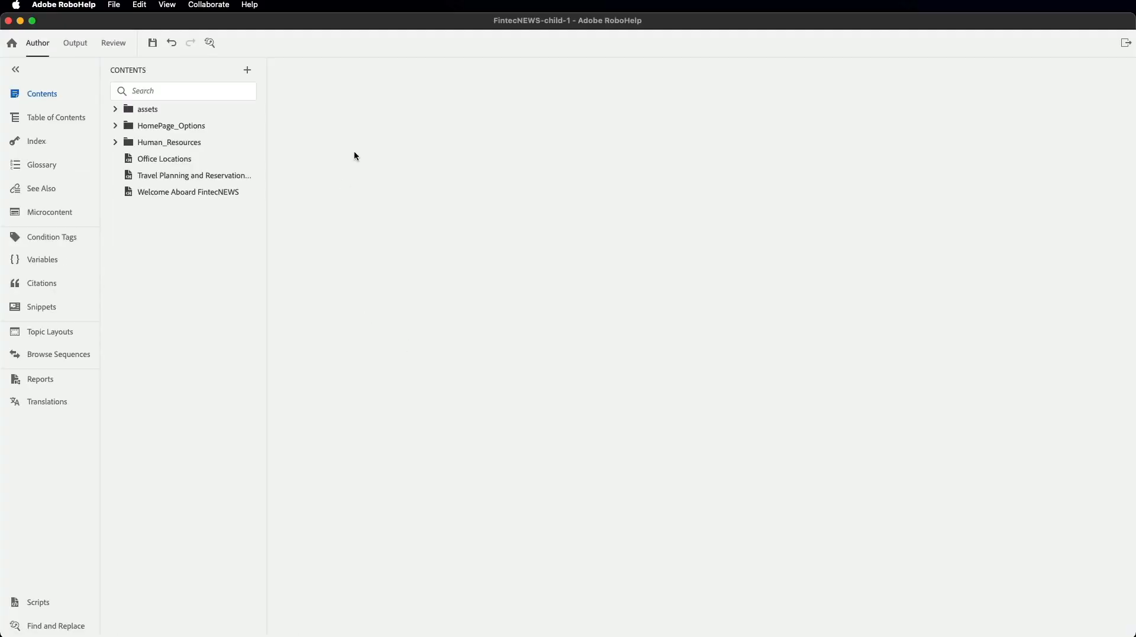
{"action": "left_click", "coordinate": [76, 45]}
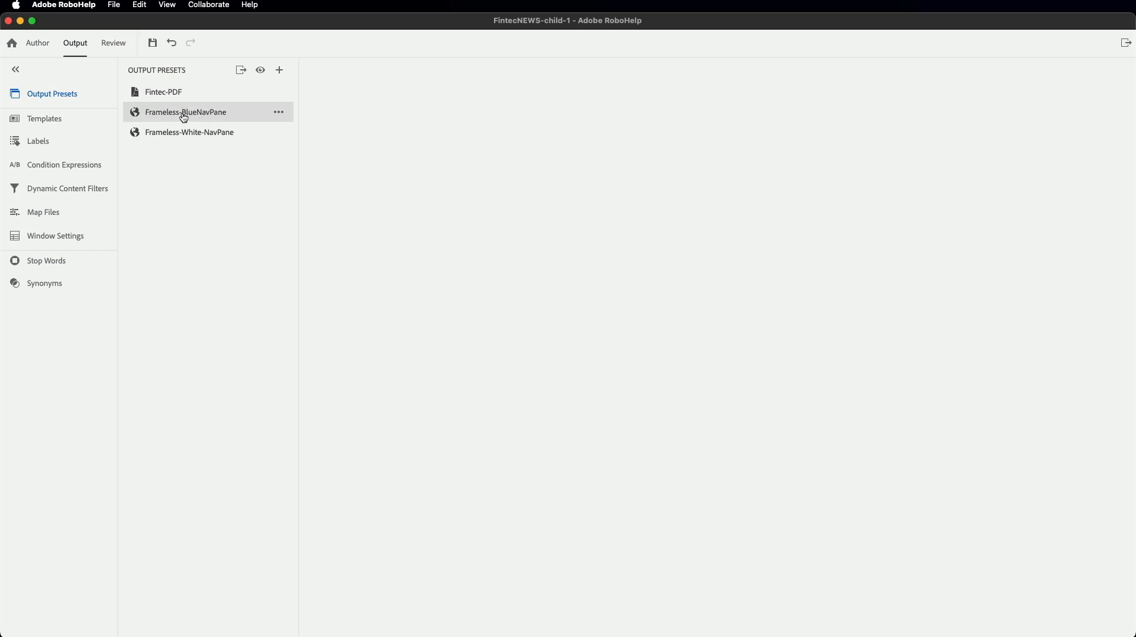
{"action": "double_click", "coordinate": [220, 117]}
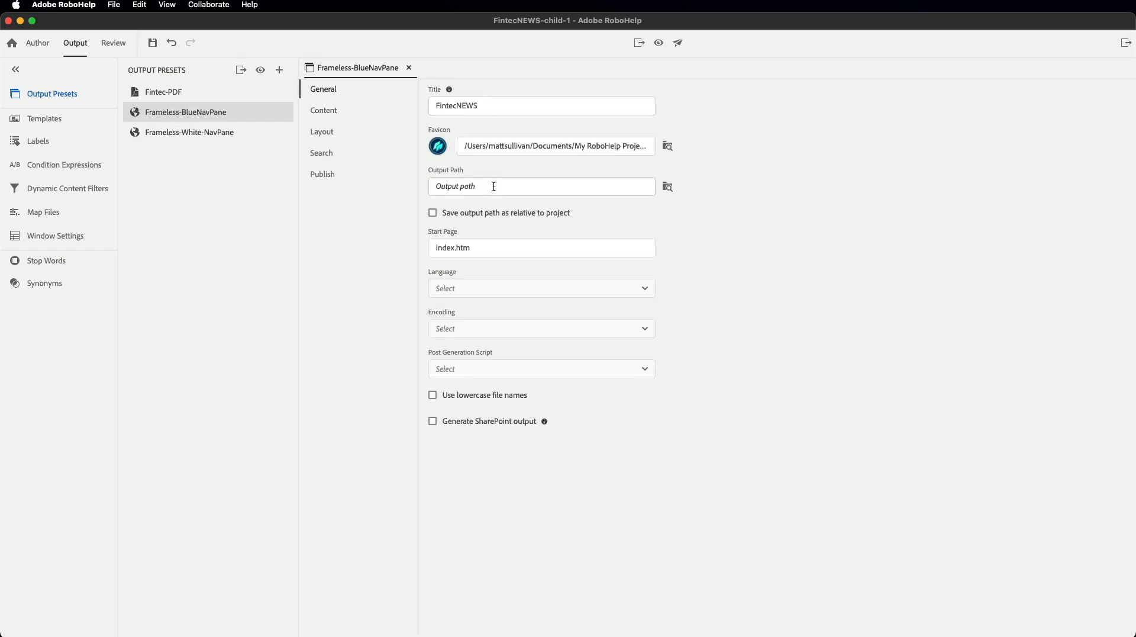
- Set the preset's output path to the FintecNEWS-child-1 folder inside output/mergedProjects, and try to generate the output
{"action": "left_click", "coordinate": [667, 187]}
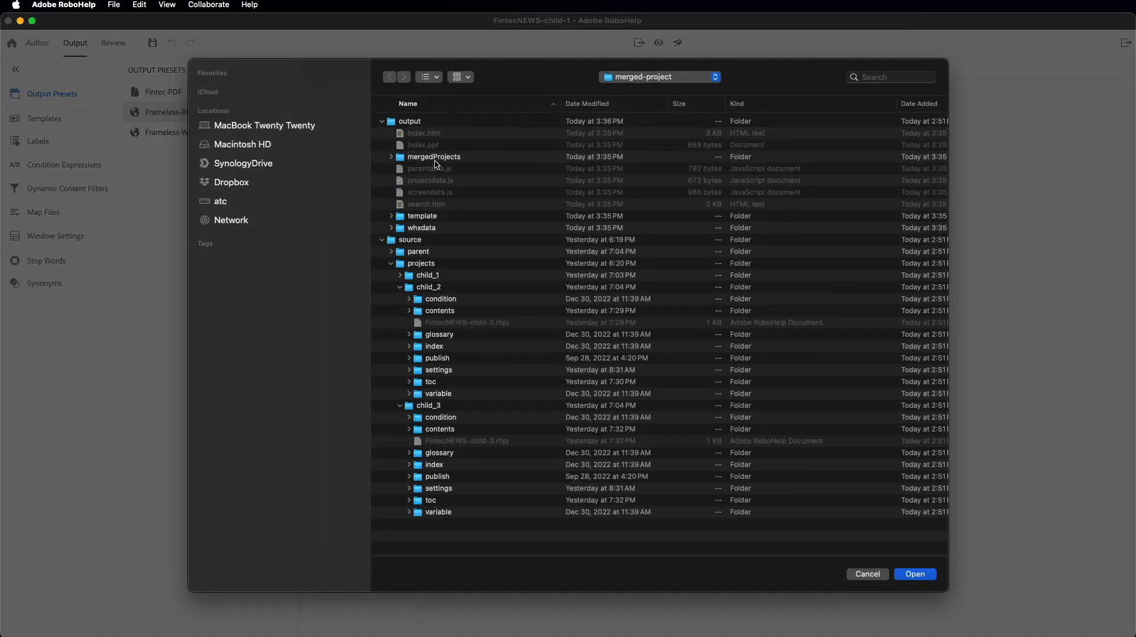
{"action": "left_click", "coordinate": [392, 158]}
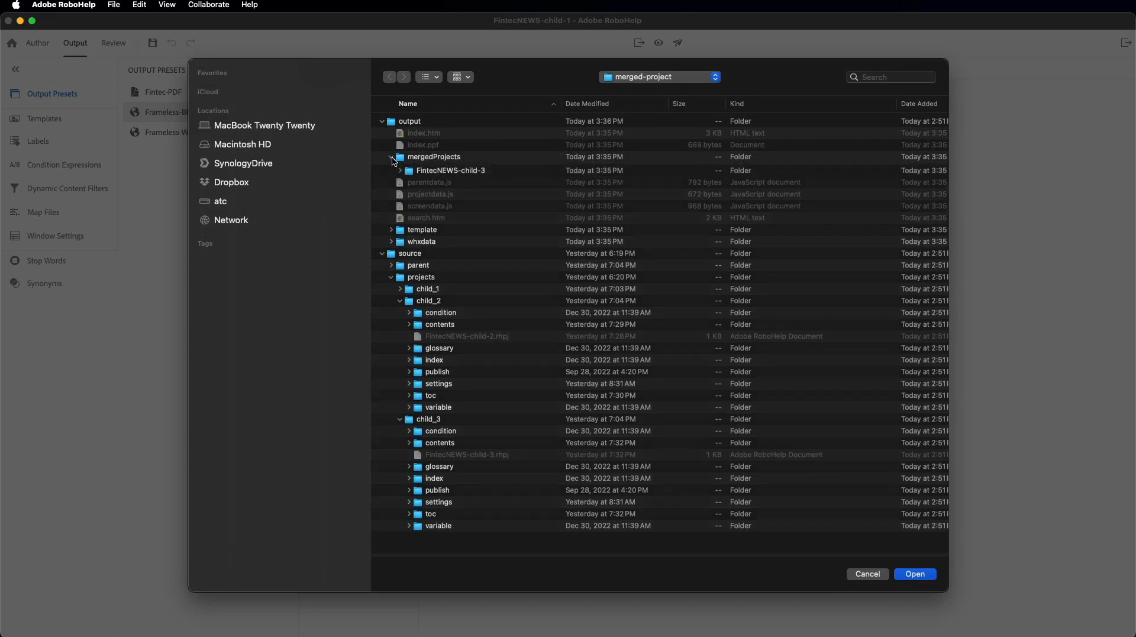
{"action": "left_click", "coordinate": [452, 170]}
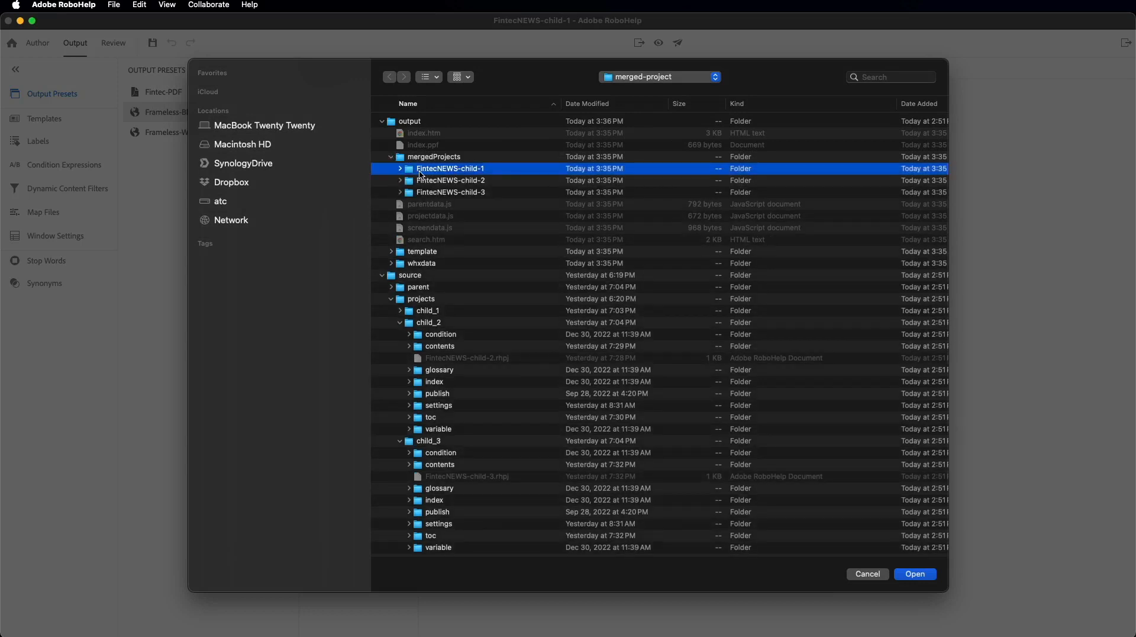
{"action": "left_click", "coordinate": [401, 169]}
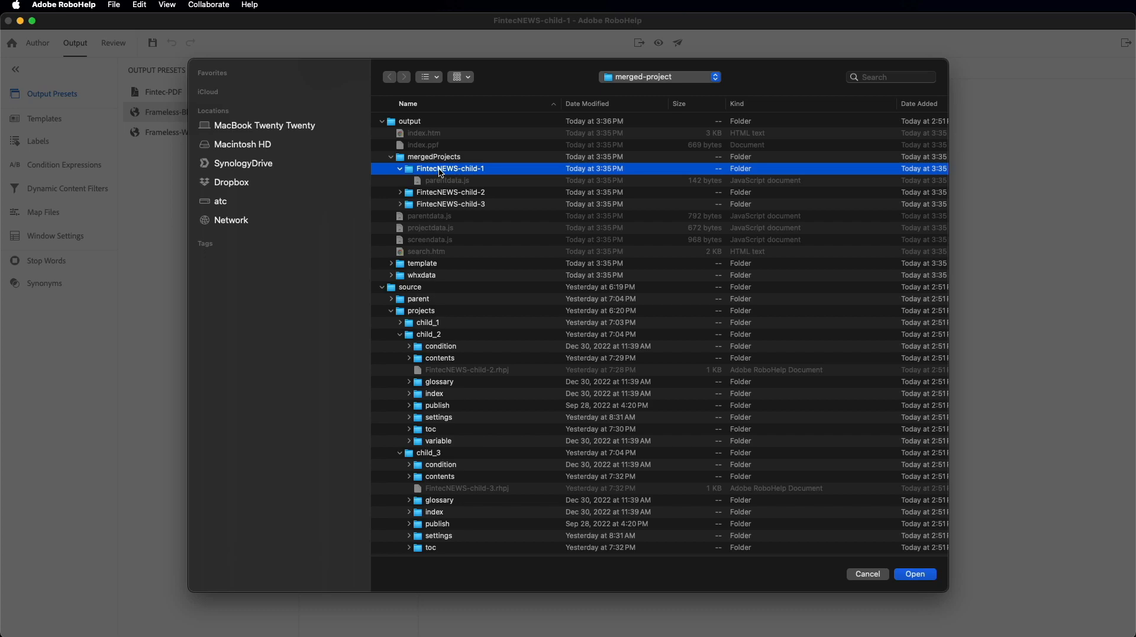
{"action": "left_click", "coordinate": [916, 574]}
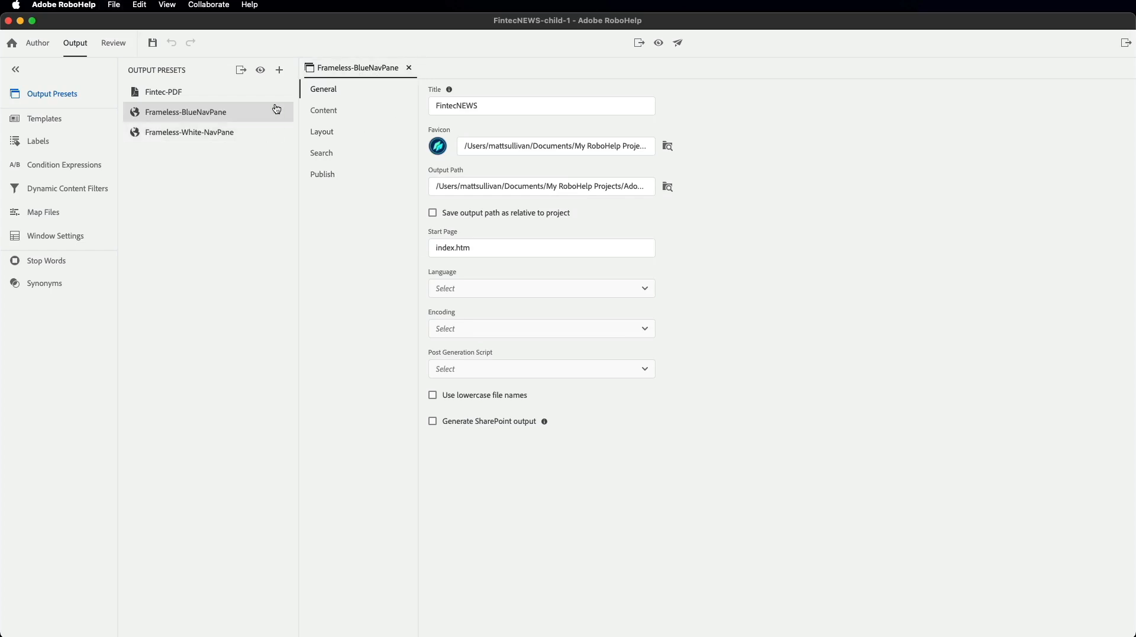
{"action": "left_click", "coordinate": [242, 73]}
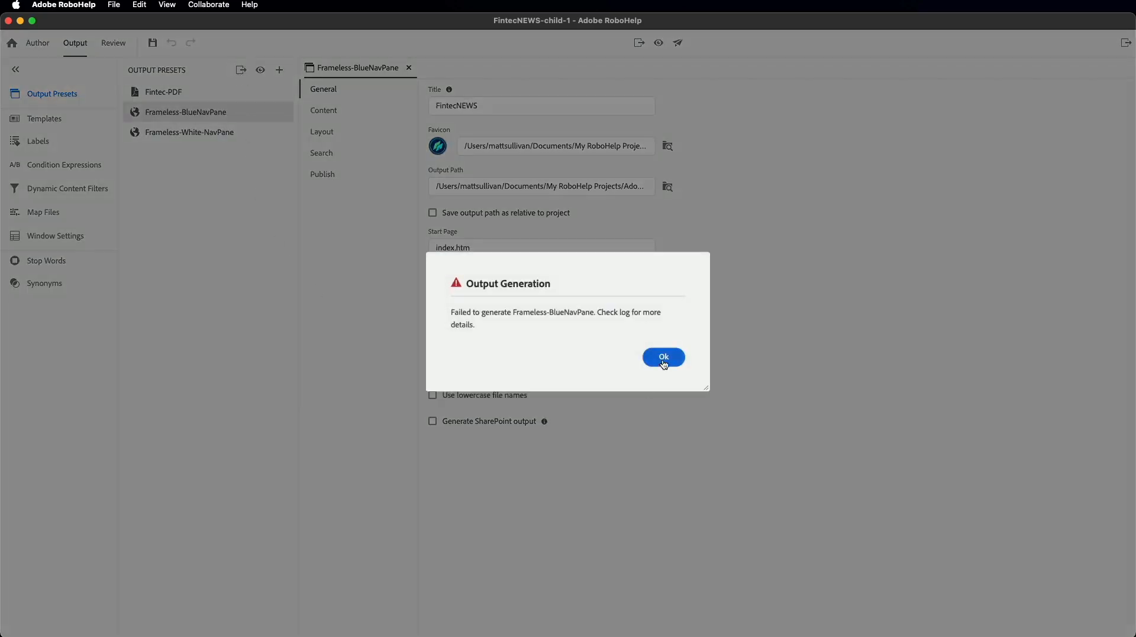
{"action": "left_click", "coordinate": [665, 358]}
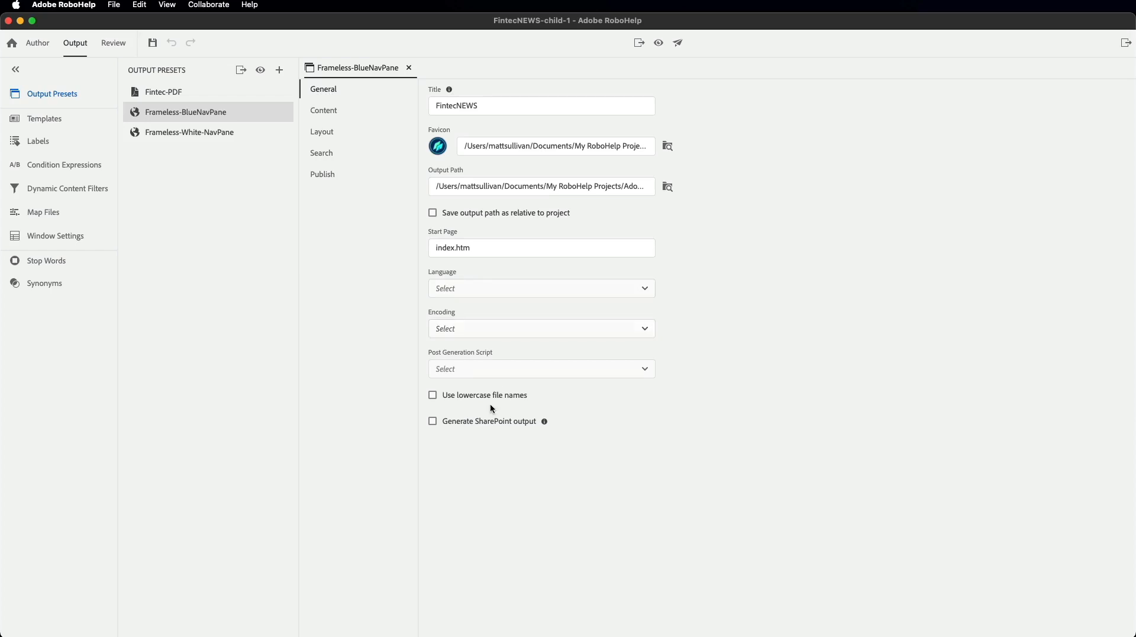
- Set the Frameless-BlueNavPane preset's table of contents to FT_Child_1 and check its layout settings
{"action": "left_click", "coordinate": [324, 114]}
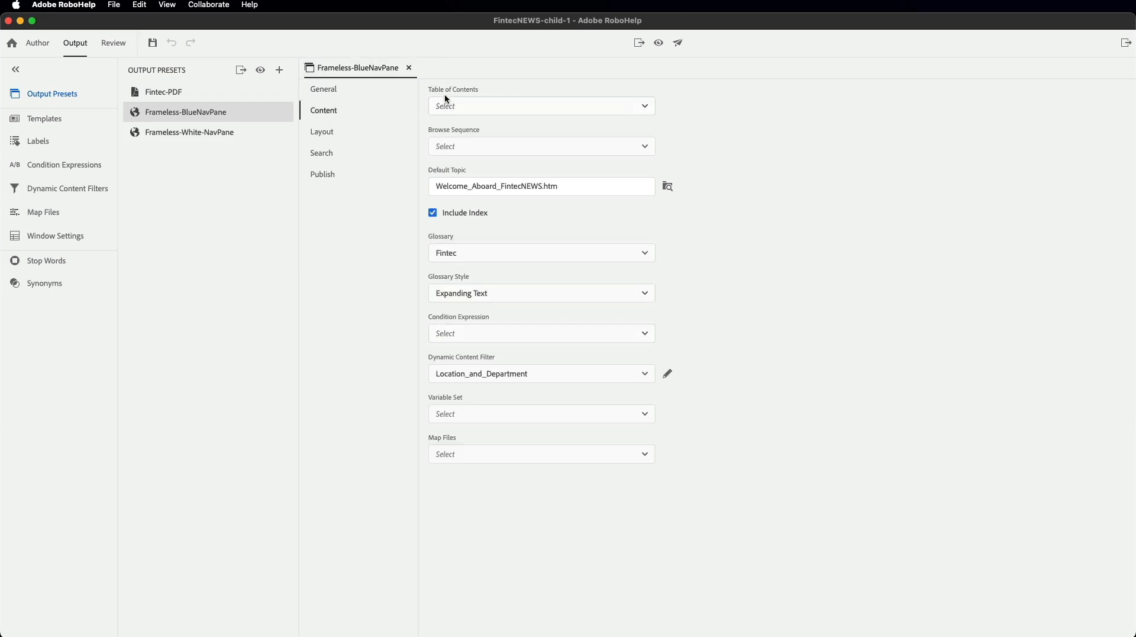
{"action": "left_click", "coordinate": [474, 110]}
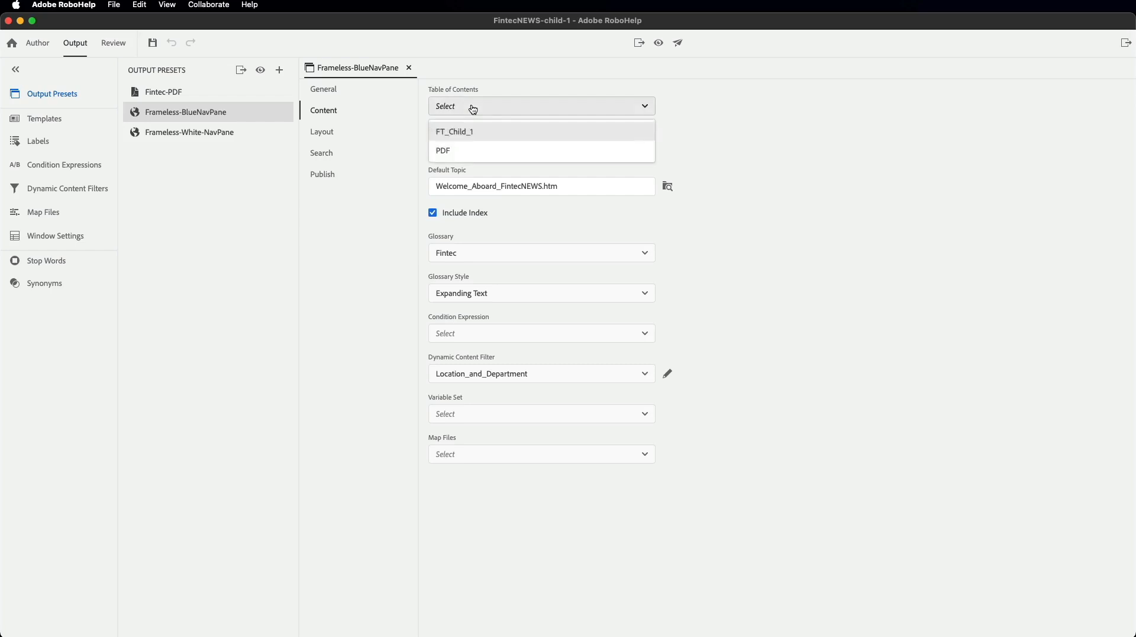
{"action": "left_click", "coordinate": [459, 135]}
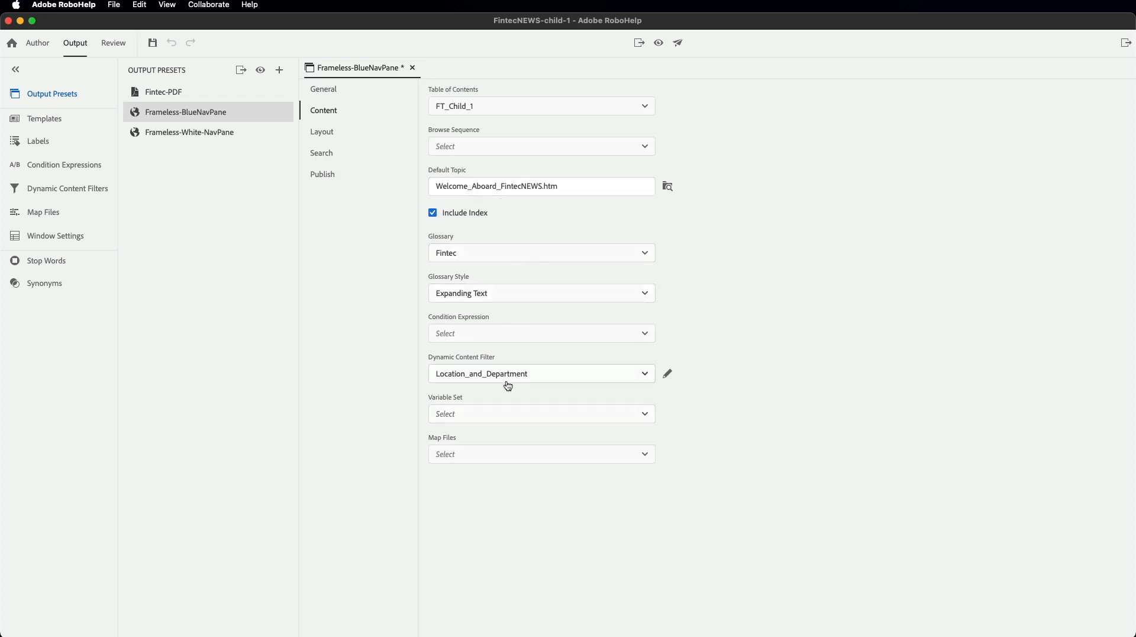
{"action": "left_click", "coordinate": [334, 139]}
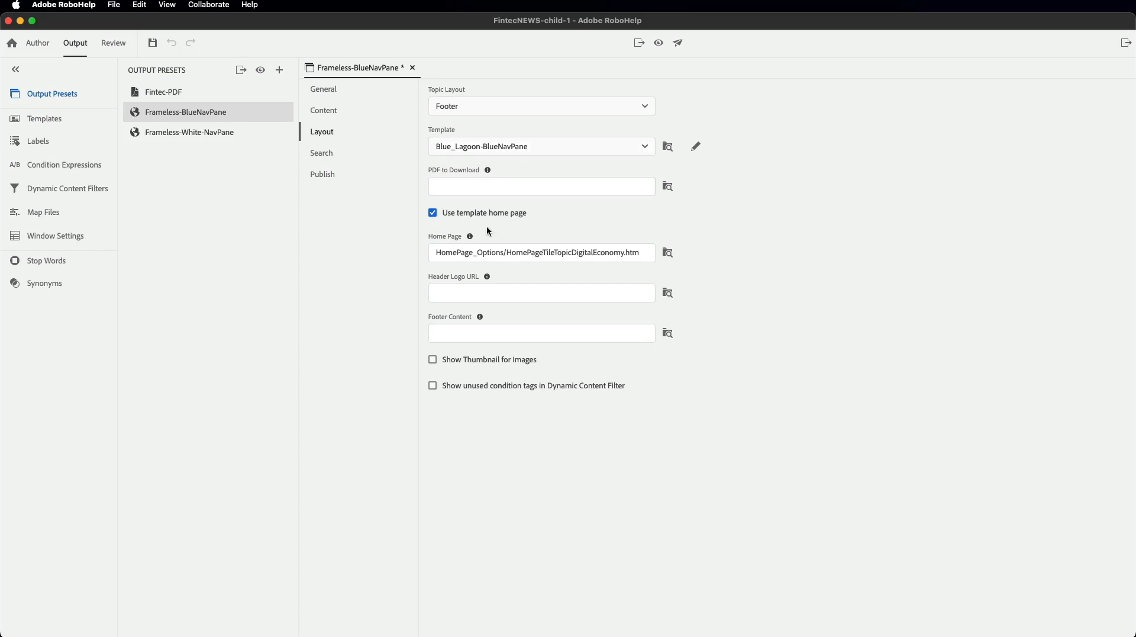
- Generate the FintecNEWS-child-1 output with the Frameless-BlueNavPane preset and inspect its home page in the browser
{"action": "left_click", "coordinate": [242, 72]}
{"action": "left_click", "coordinate": [241, 72]}
{"action": "left_click", "coordinate": [261, 72]}
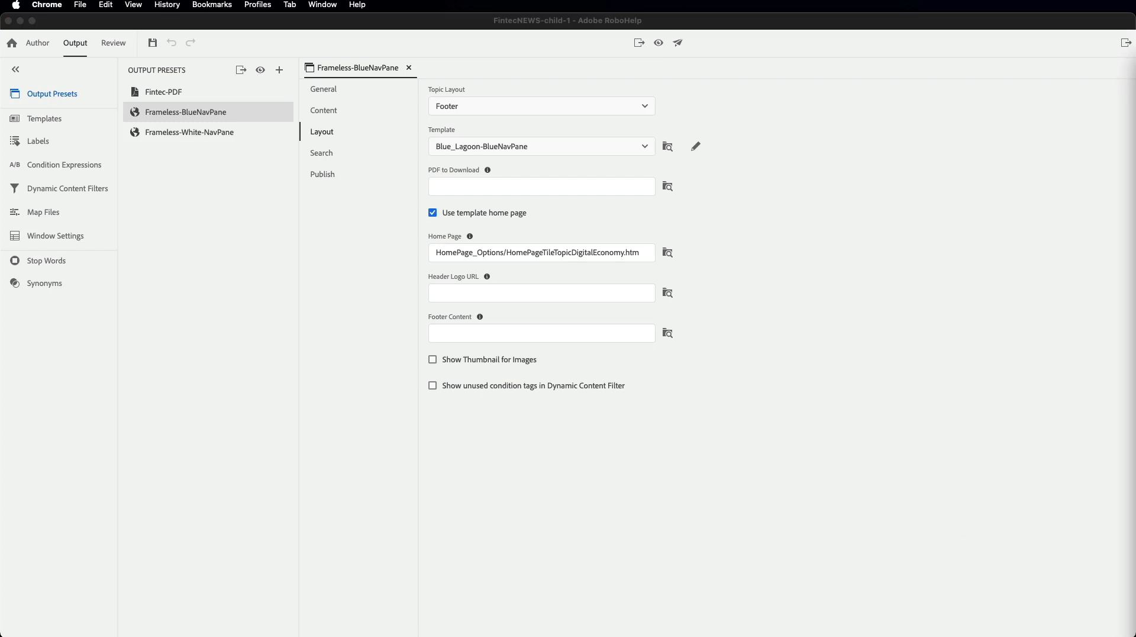
{"action": "left_click_drag", "start_coordinate": [1135, 65], "coordinate": [436, 66]}
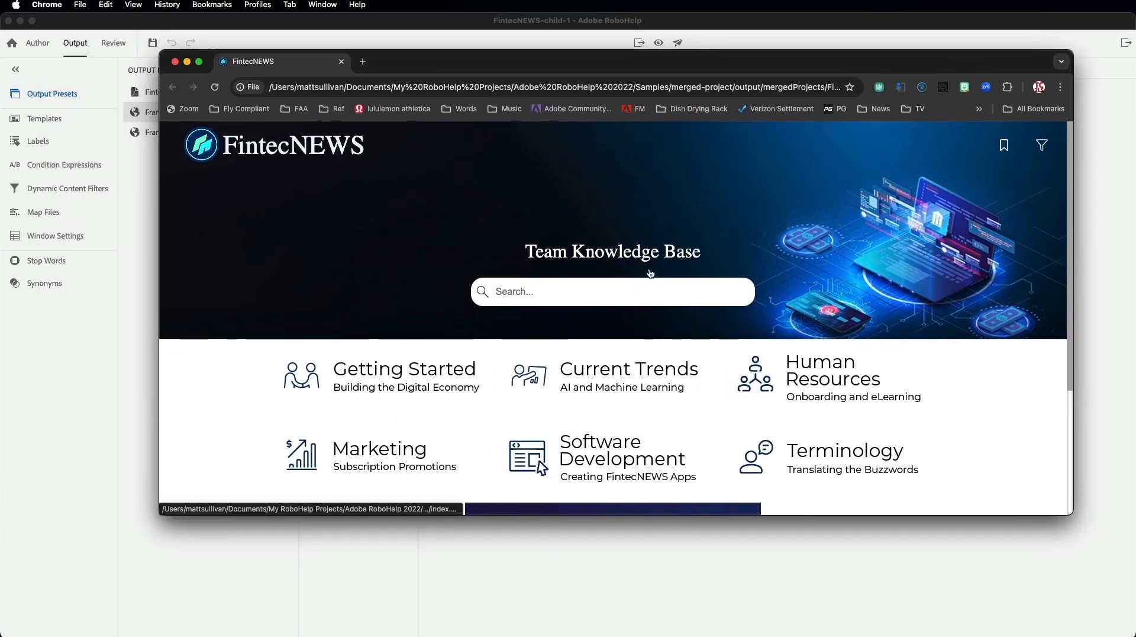
{"action": "scroll", "coordinate": [710, 320], "scroll_direction": "down", "scroll_amount": 5}
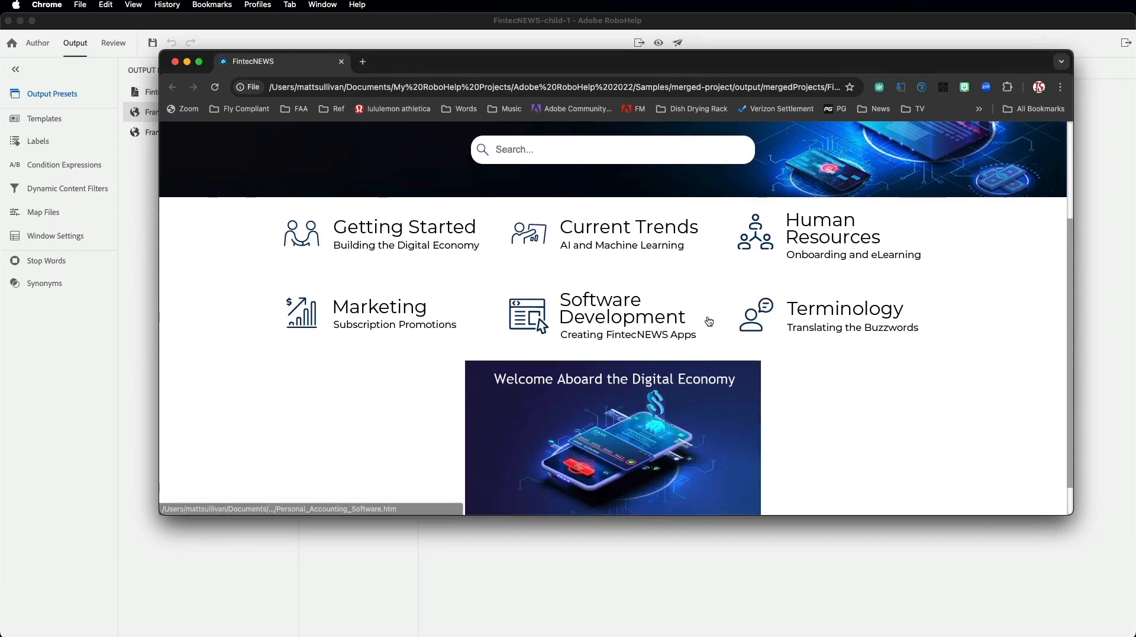
{"action": "scroll", "coordinate": [710, 320], "scroll_direction": "up", "scroll_amount": 5}
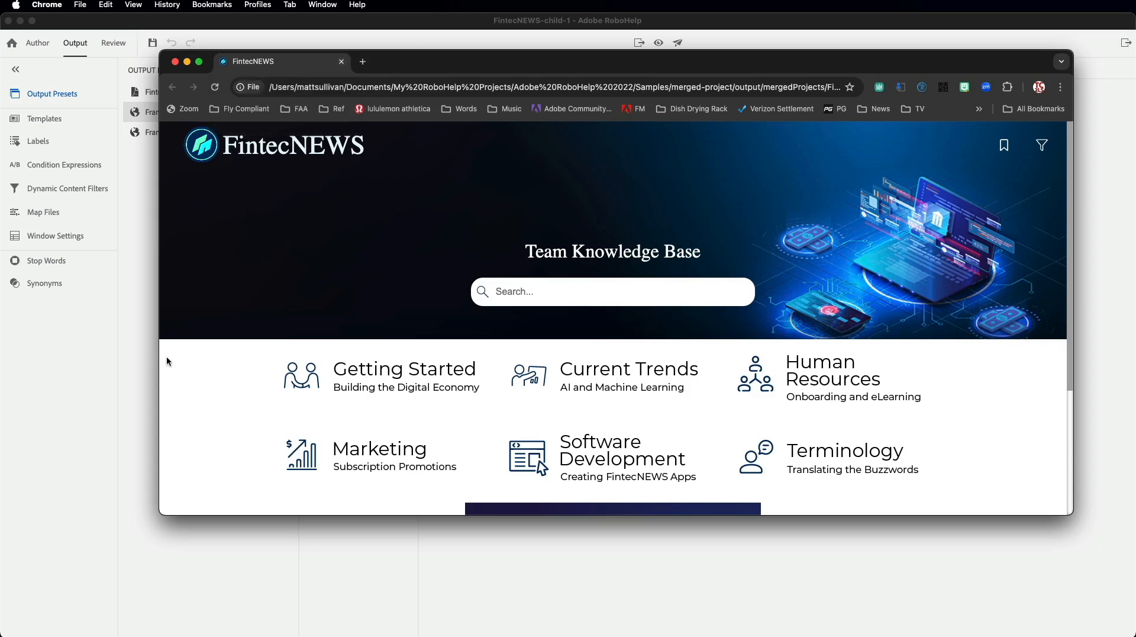
- Return to RoboHelp, close FintecNEWS-child-1, and open the Frameless-BlueNavPane preset of the FintecNEWS-child-2 project
{"action": "left_click", "coordinate": [90, 373]}
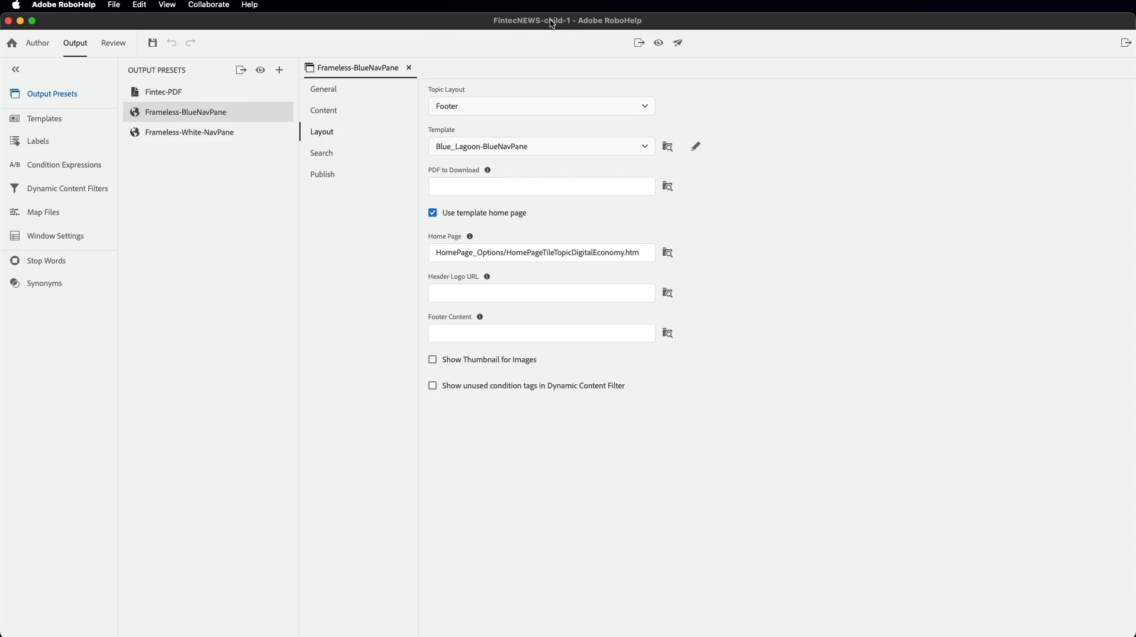
{"action": "key", "text": "super+w"}
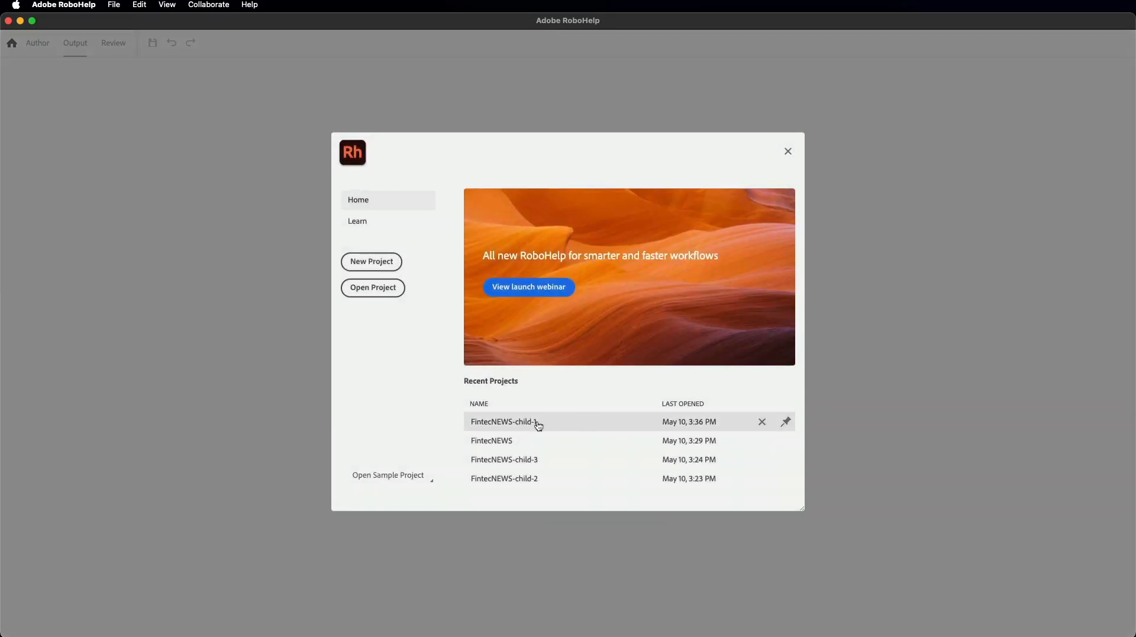
{"action": "left_click", "coordinate": [512, 481]}
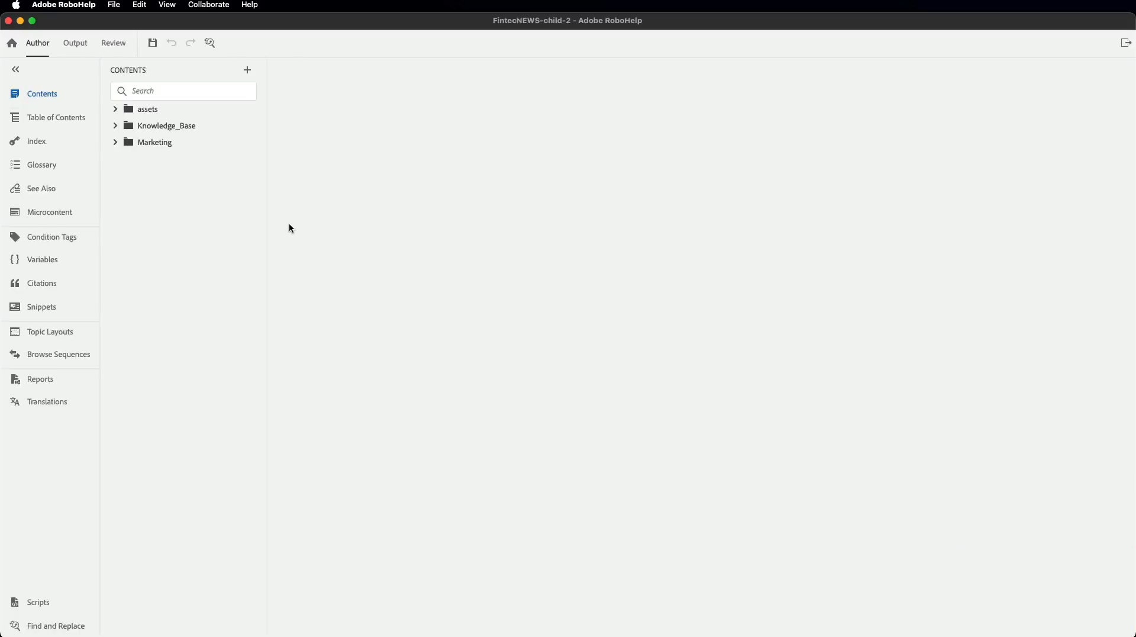
{"action": "left_click", "coordinate": [73, 44]}
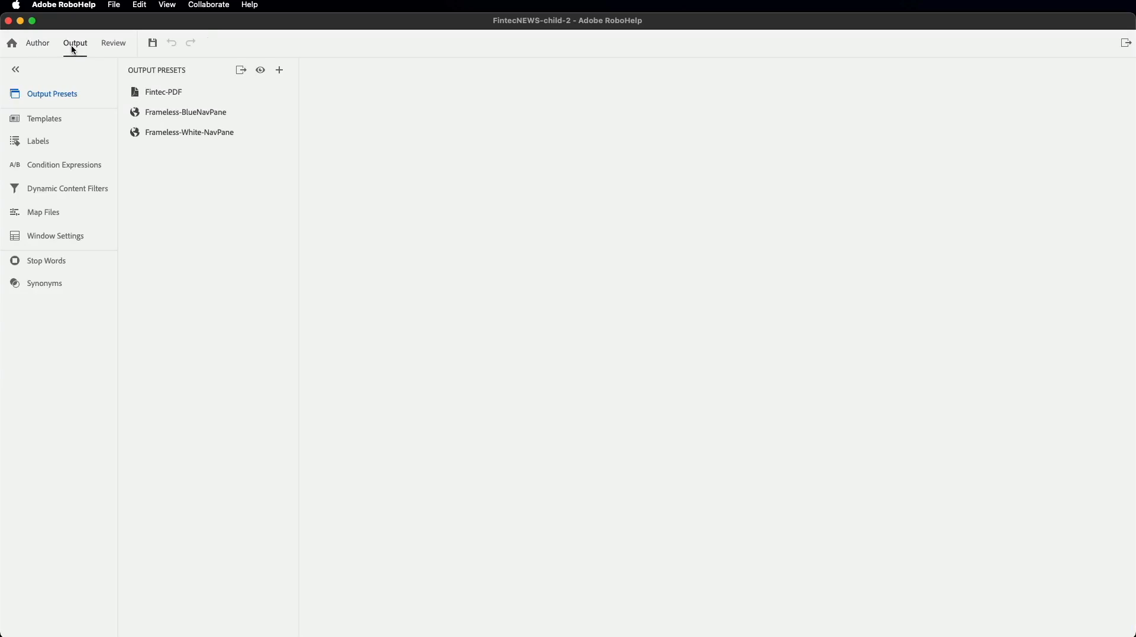
{"action": "double_click", "coordinate": [177, 118]}
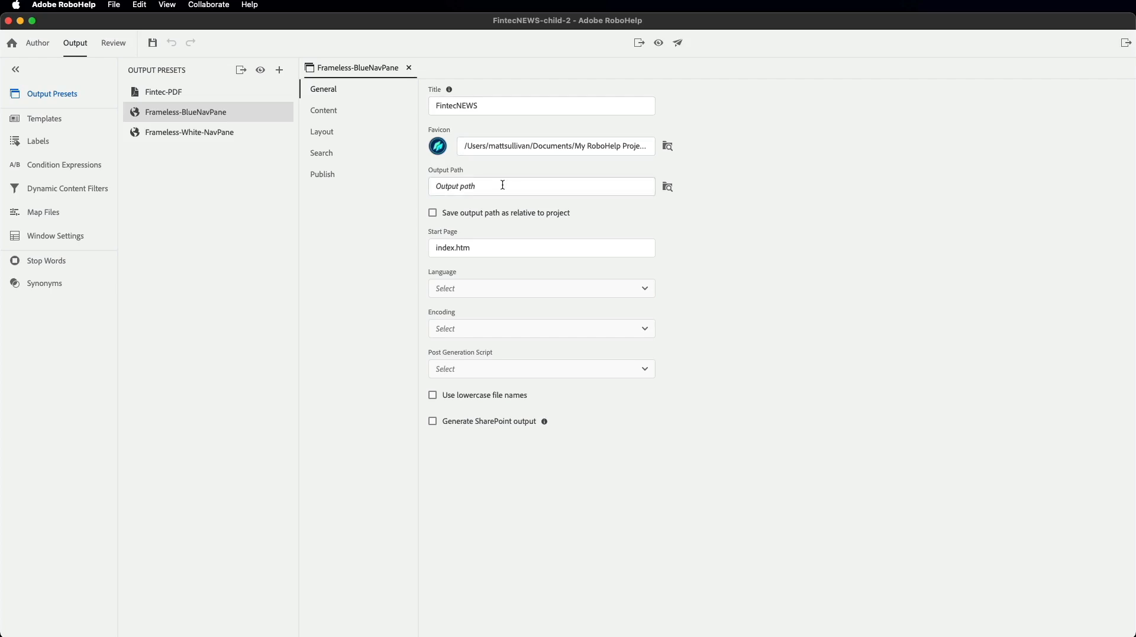
- Set the preset's output path to the FintecNEWS-child-2 folder inside output/mergedProjects
{"action": "left_click", "coordinate": [668, 189]}
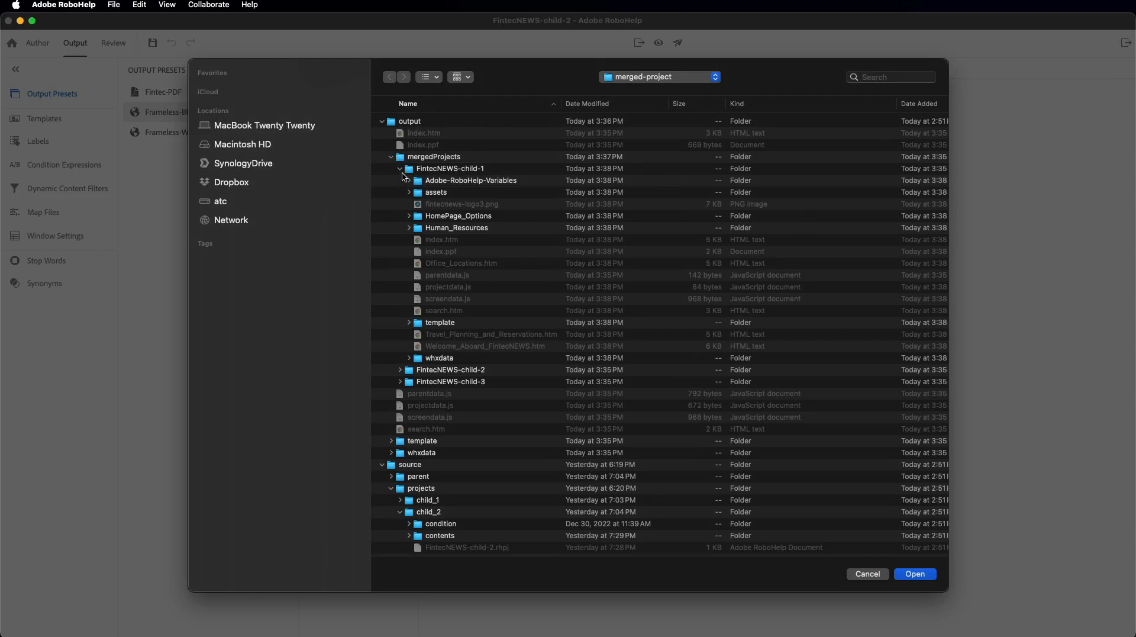
{"action": "left_click", "coordinate": [401, 170]}
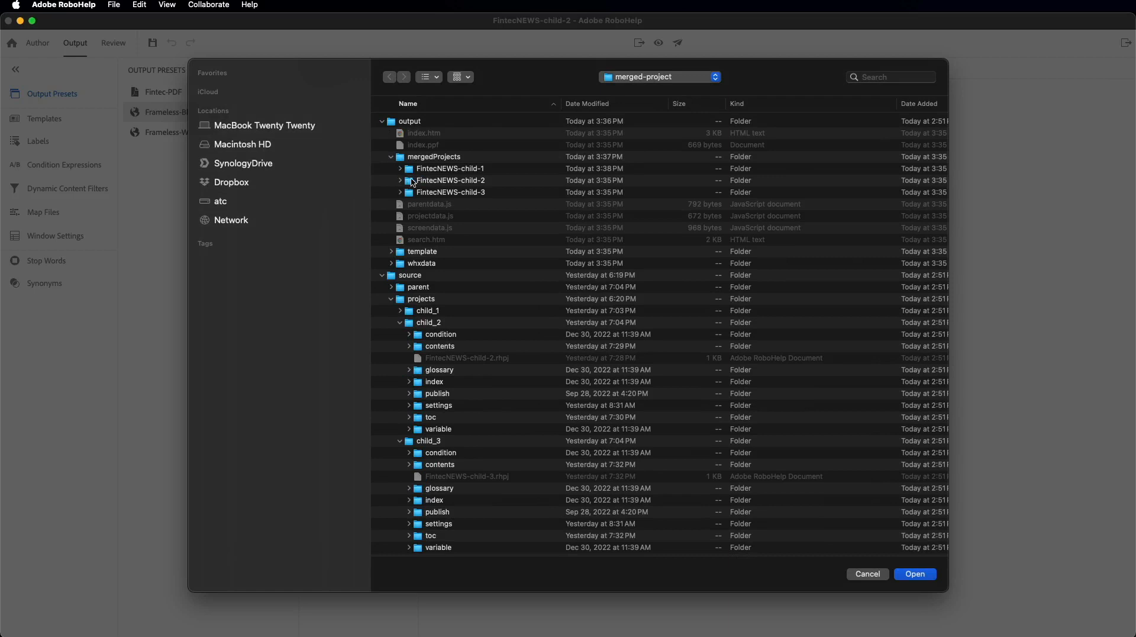
{"action": "left_click", "coordinate": [423, 182]}
{"action": "left_click", "coordinate": [400, 181]}
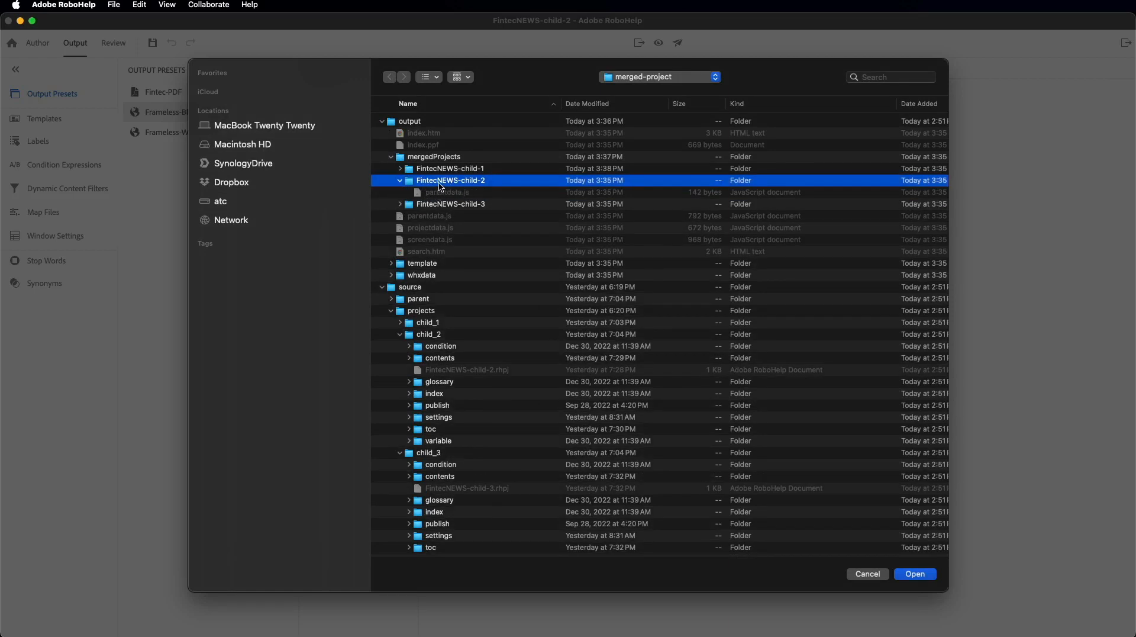
{"action": "left_click", "coordinate": [920, 580]}
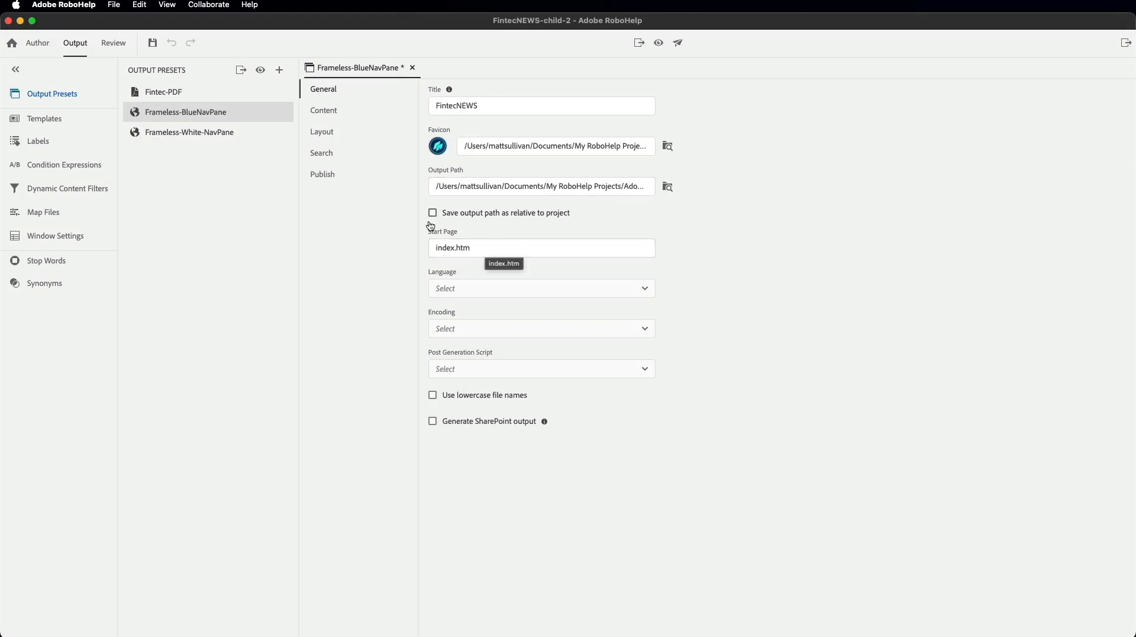
- Set the Frameless-BlueNavPane preset's table of contents to FT_Child_2
{"action": "left_click", "coordinate": [324, 113]}
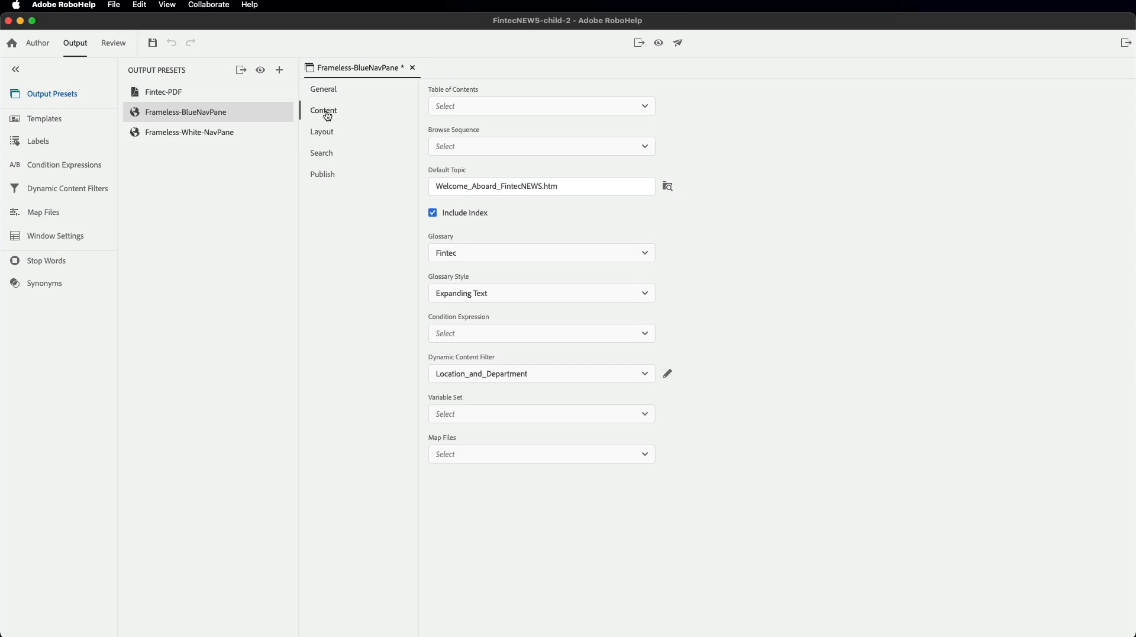
{"action": "left_click", "coordinate": [476, 106]}
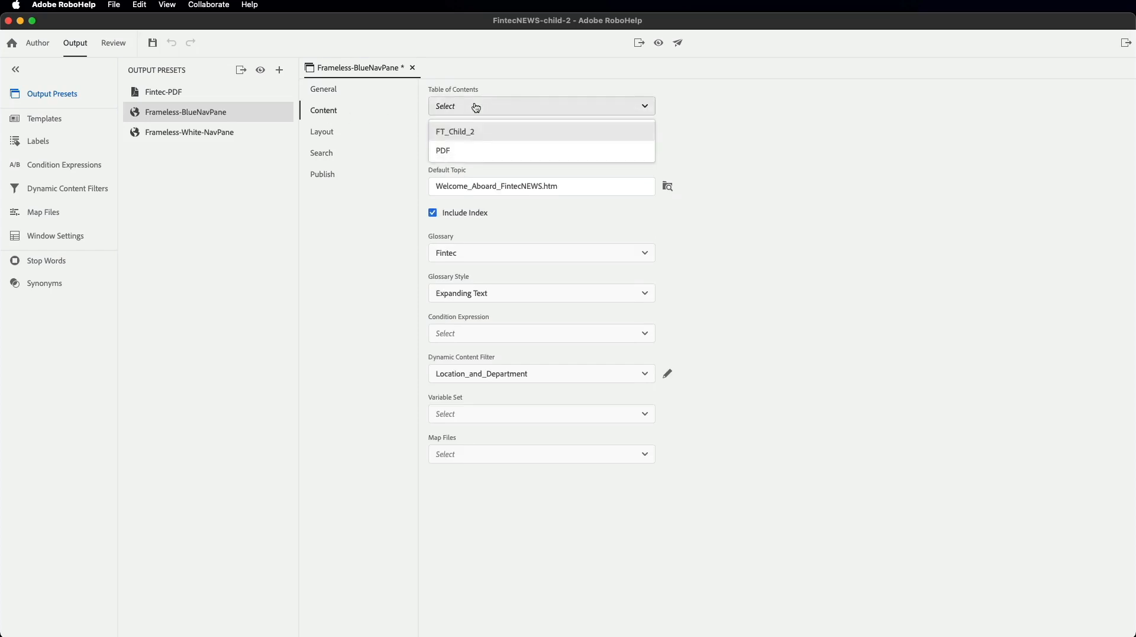
{"action": "left_click", "coordinate": [459, 133]}
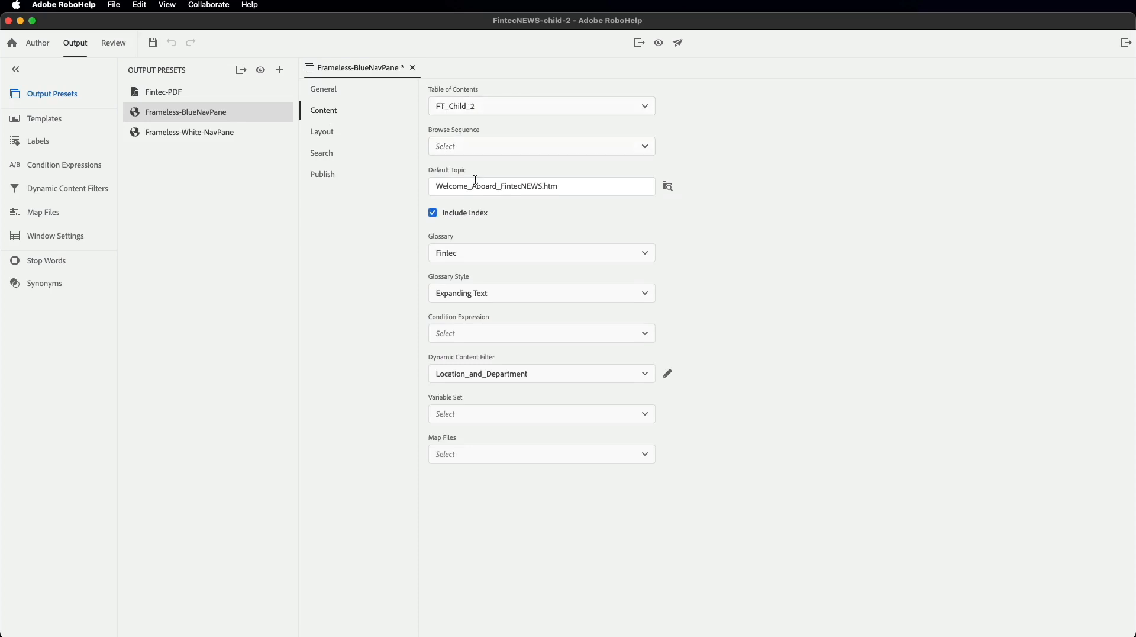
- Set the preset's default topic to How to use this Knowledge Base from the Knowledge_Base folder
{"action": "left_click", "coordinate": [669, 188]}
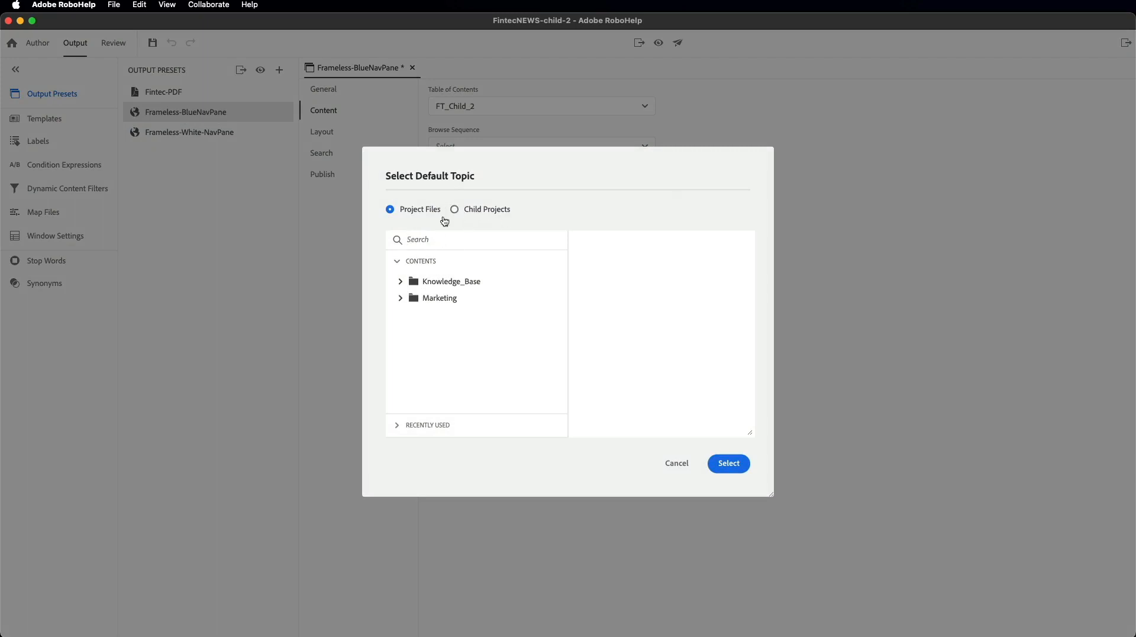
{"action": "left_click", "coordinate": [400, 283]}
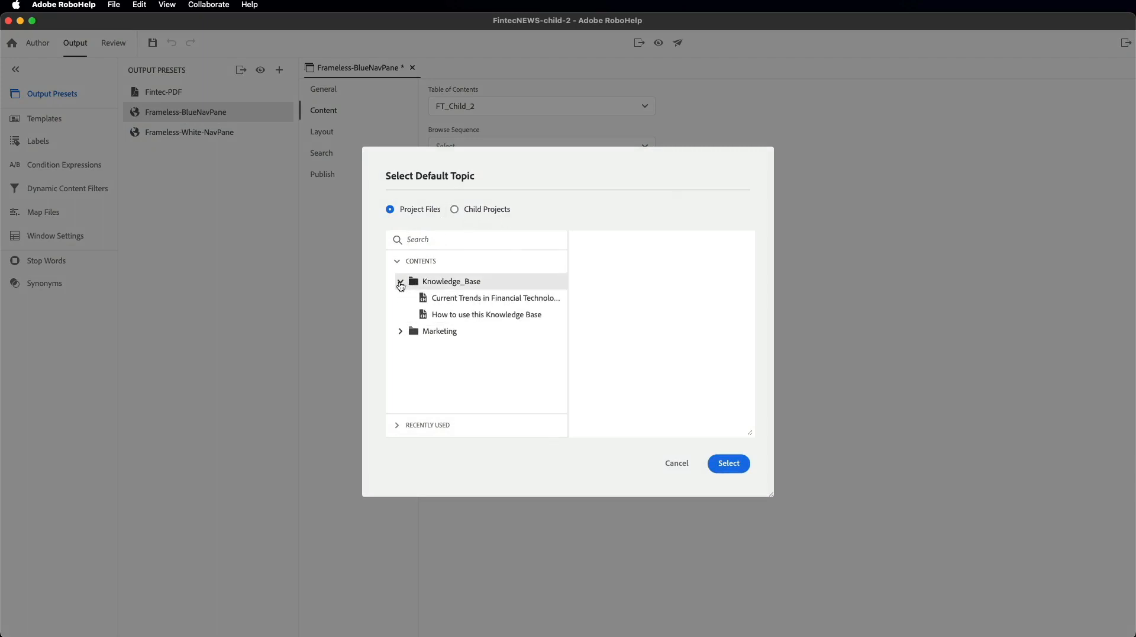
{"action": "left_click", "coordinate": [458, 319]}
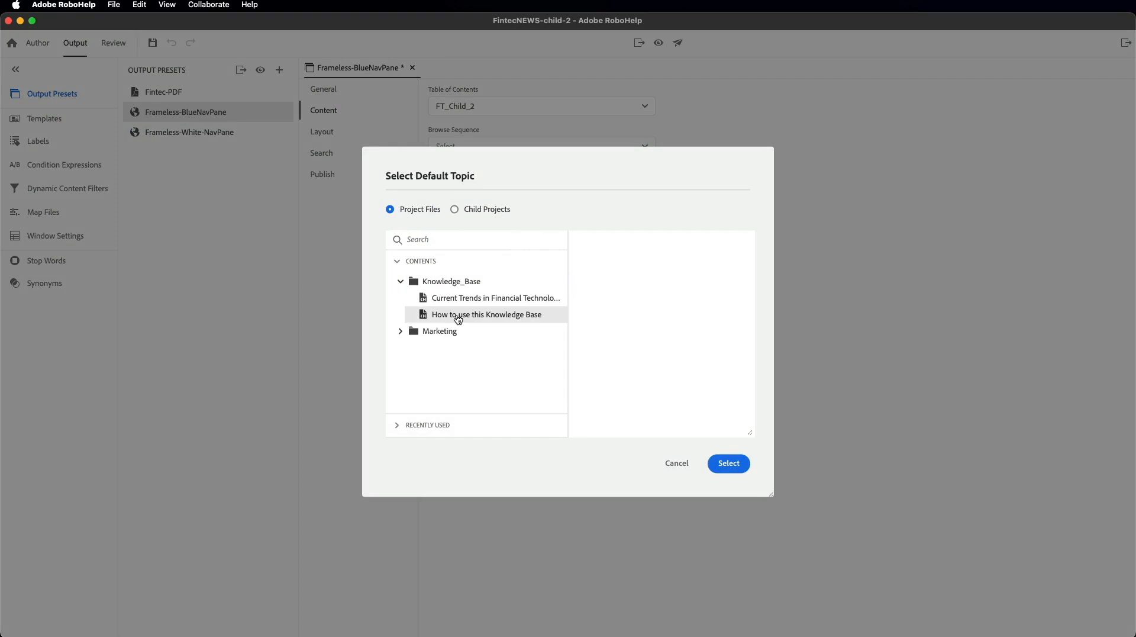
{"action": "left_click", "coordinate": [728, 462]}
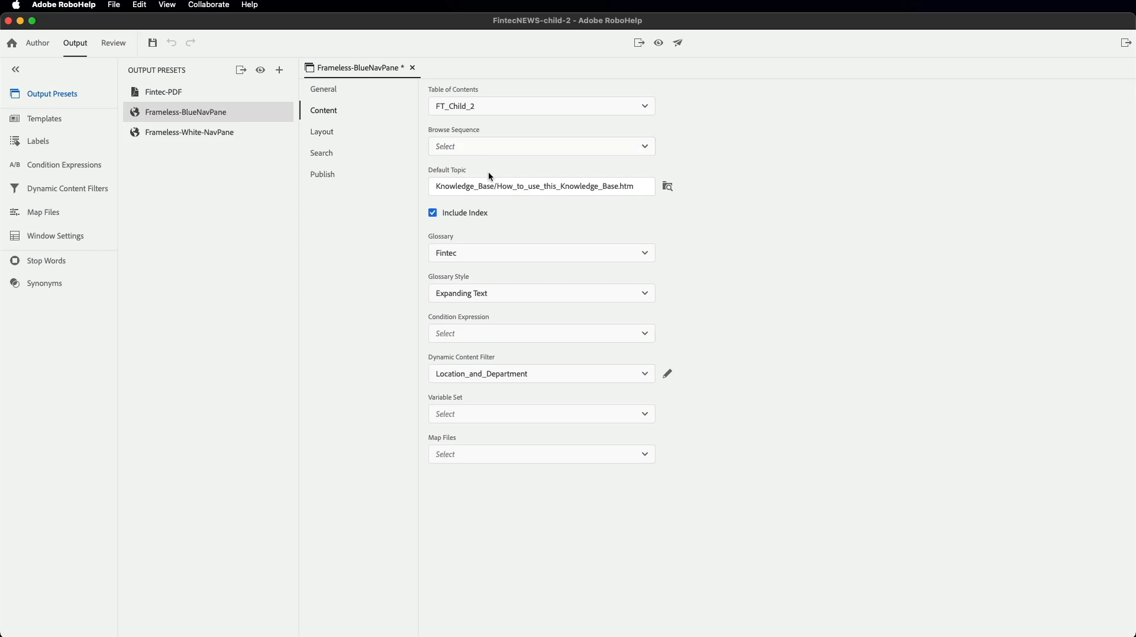
- Save the Frameless-BlueNavPane preset, and generate the FintecNEWS-child-2 output and inspect its opening topic in the browser
{"action": "left_click", "coordinate": [327, 134]}
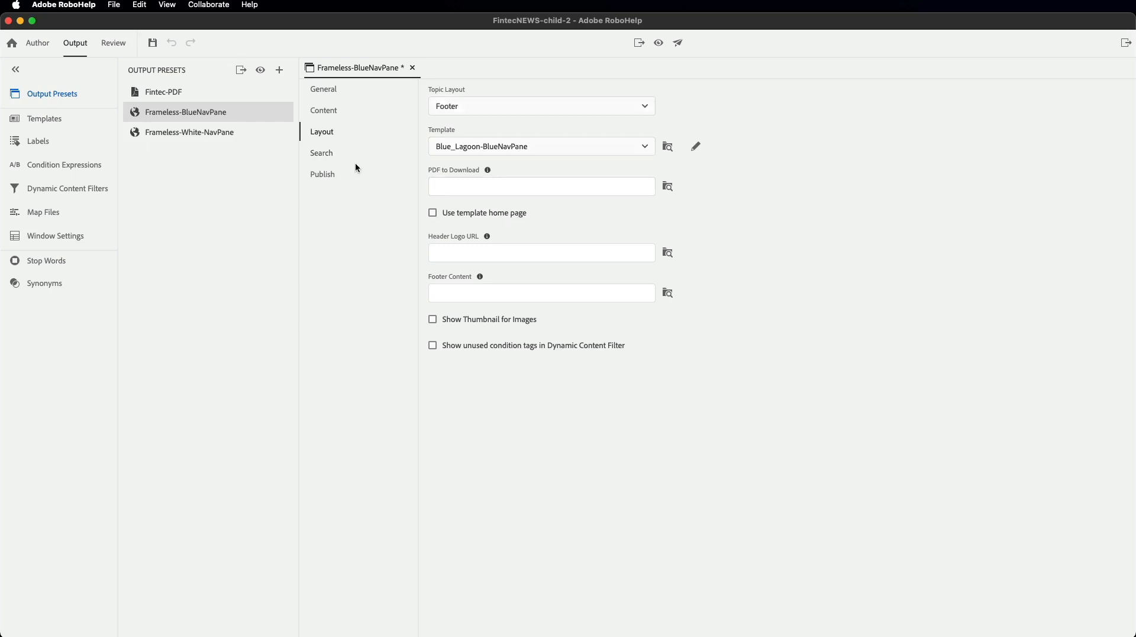
{"action": "key", "text": "super+s"}
{"action": "left_click", "coordinate": [242, 73]}
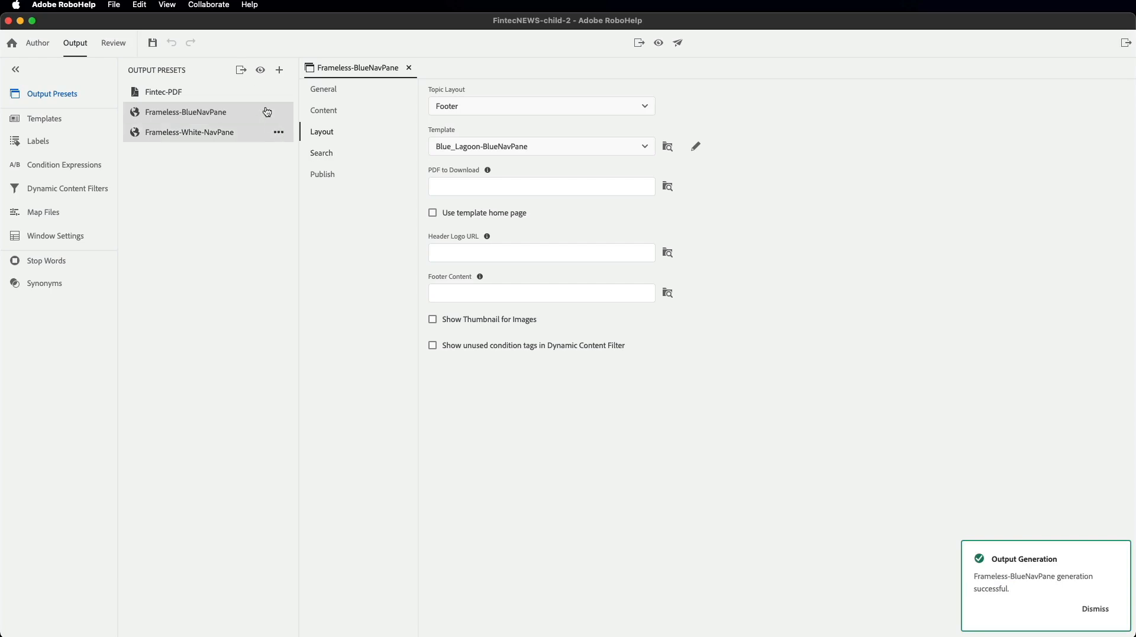
{"action": "left_click", "coordinate": [261, 72]}
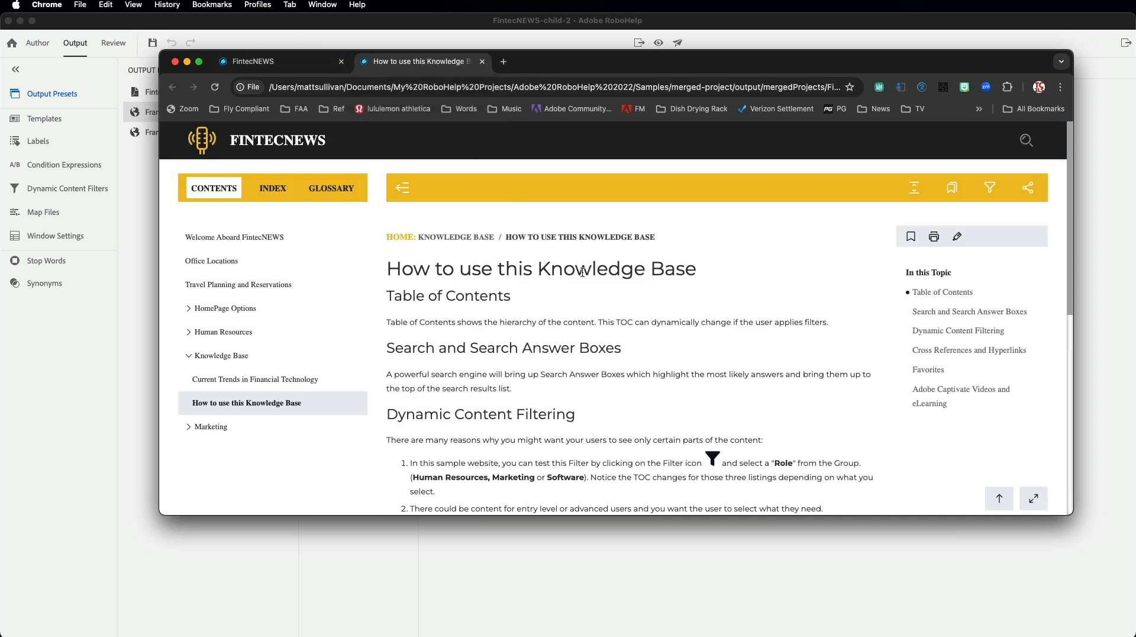
{"action": "left_click_drag", "start_coordinate": [576, 272], "coordinate": [490, 271]}
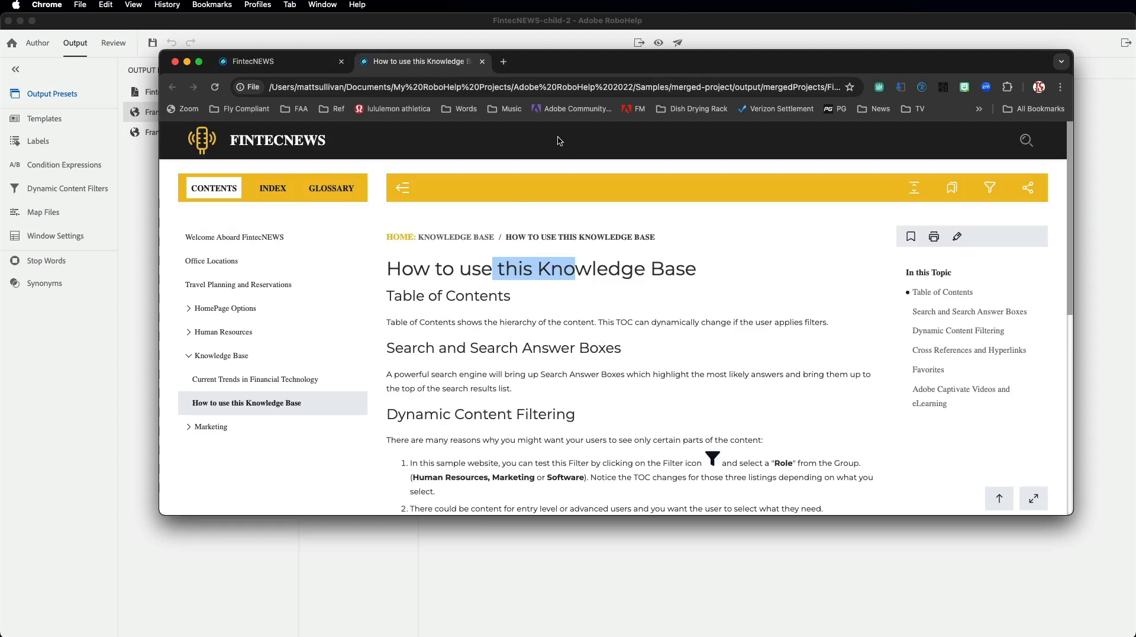
{"action": "left_click", "coordinate": [483, 62]}
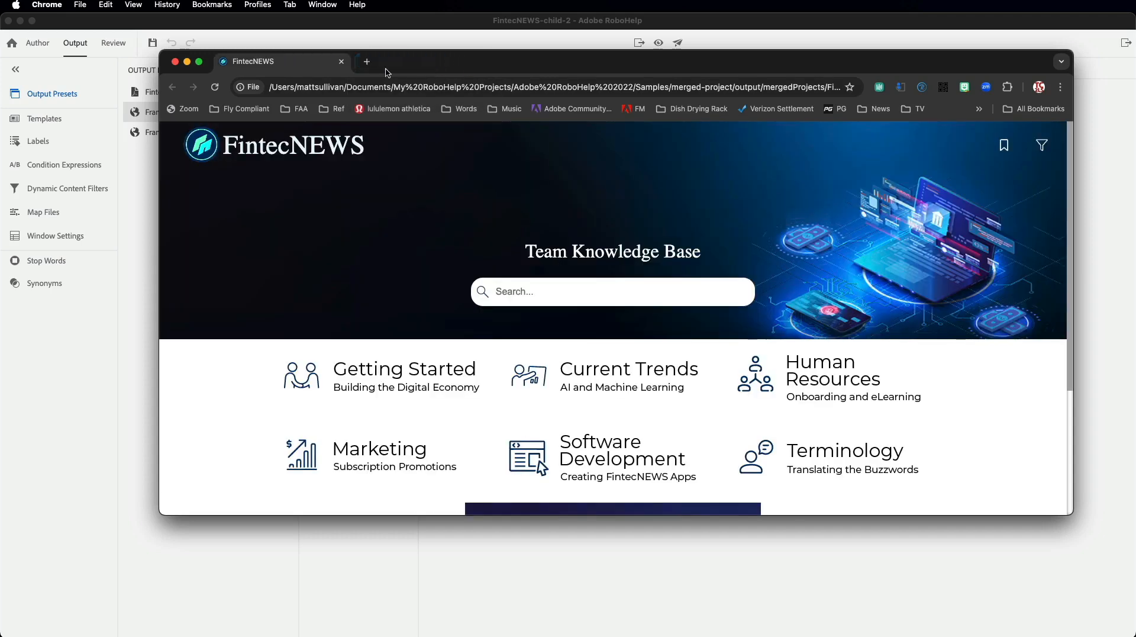
{"action": "left_click", "coordinate": [342, 62]}
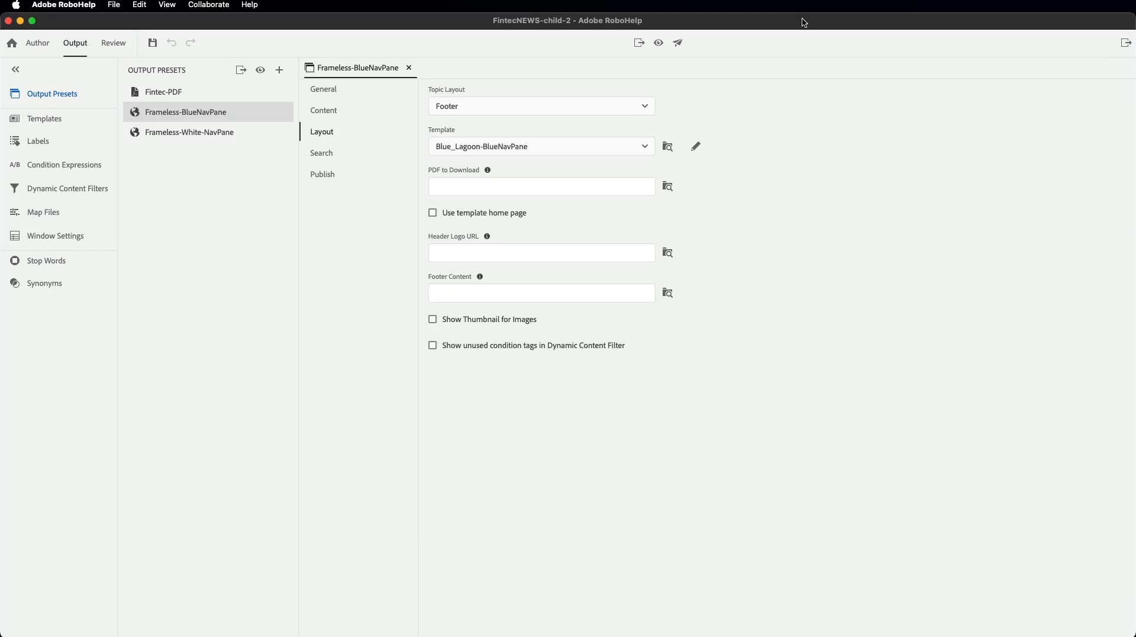
- Close FintecNEWS-child-2 and open the Frameless-BlueNavPane output preset of the FintecNEWS-child-3 project
{"action": "key", "text": "super+w"}
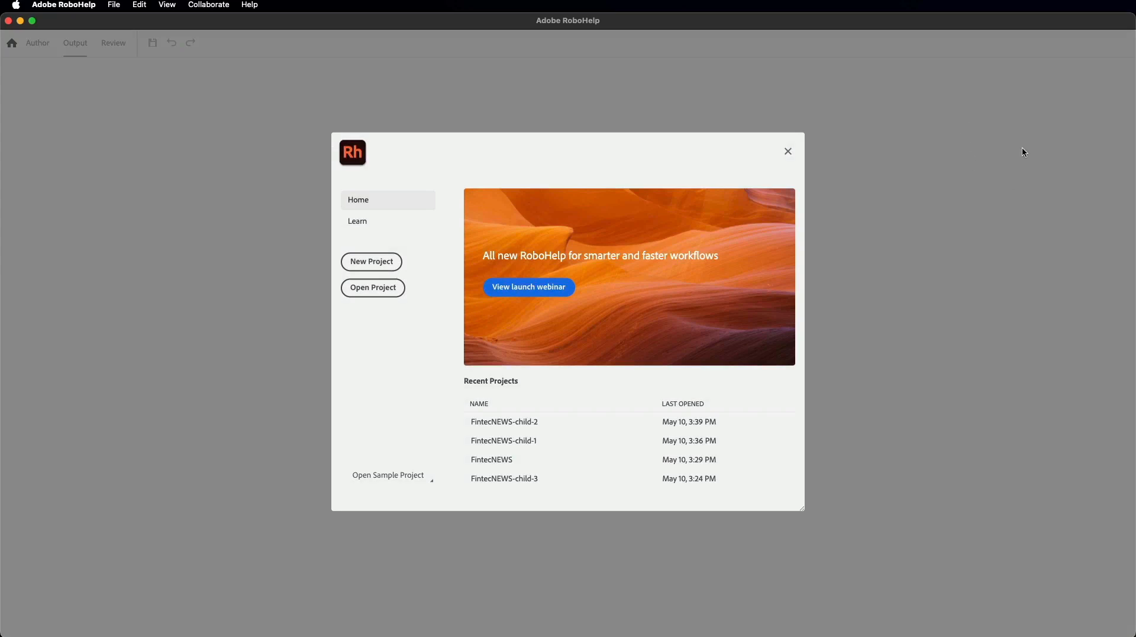
{"action": "left_click", "coordinate": [524, 478]}
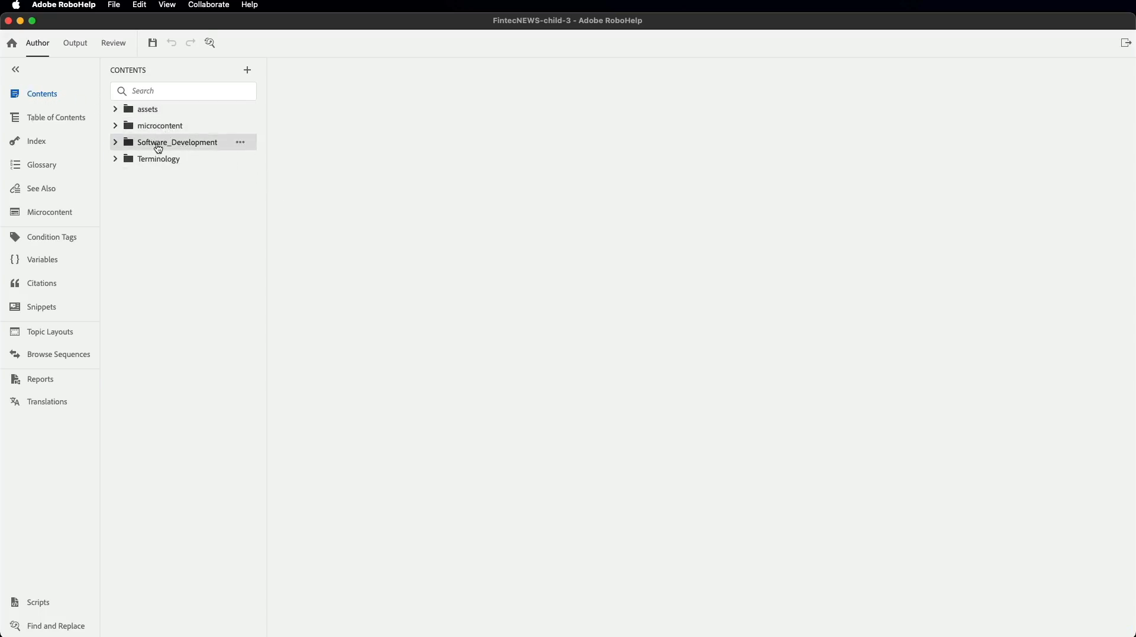
{"action": "left_click", "coordinate": [46, 120]}
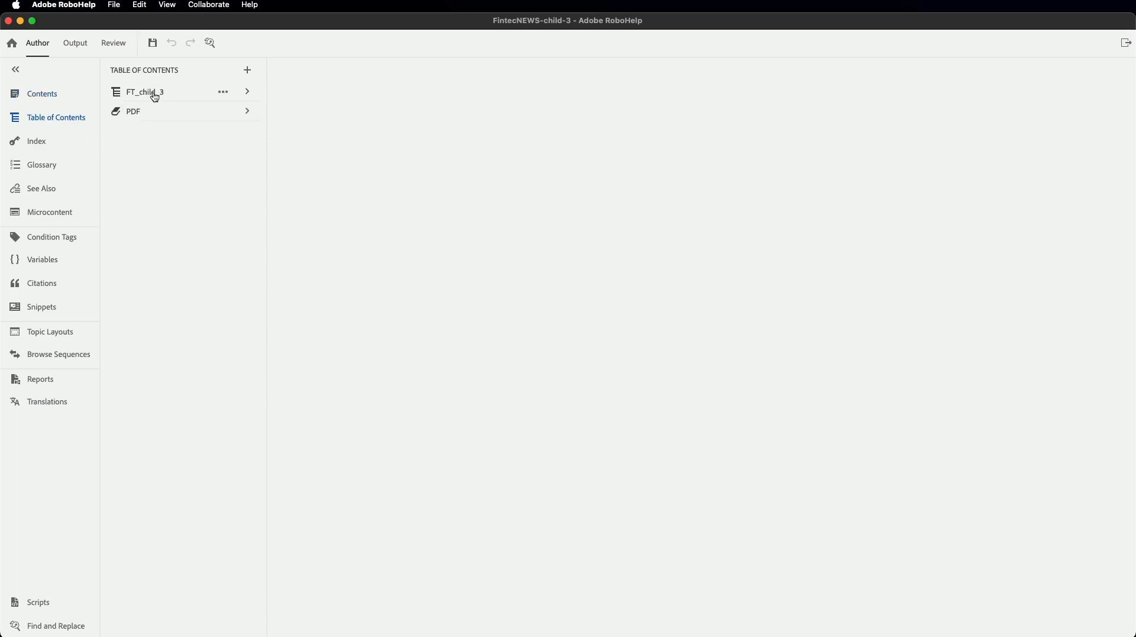
{"action": "left_click", "coordinate": [75, 43]}
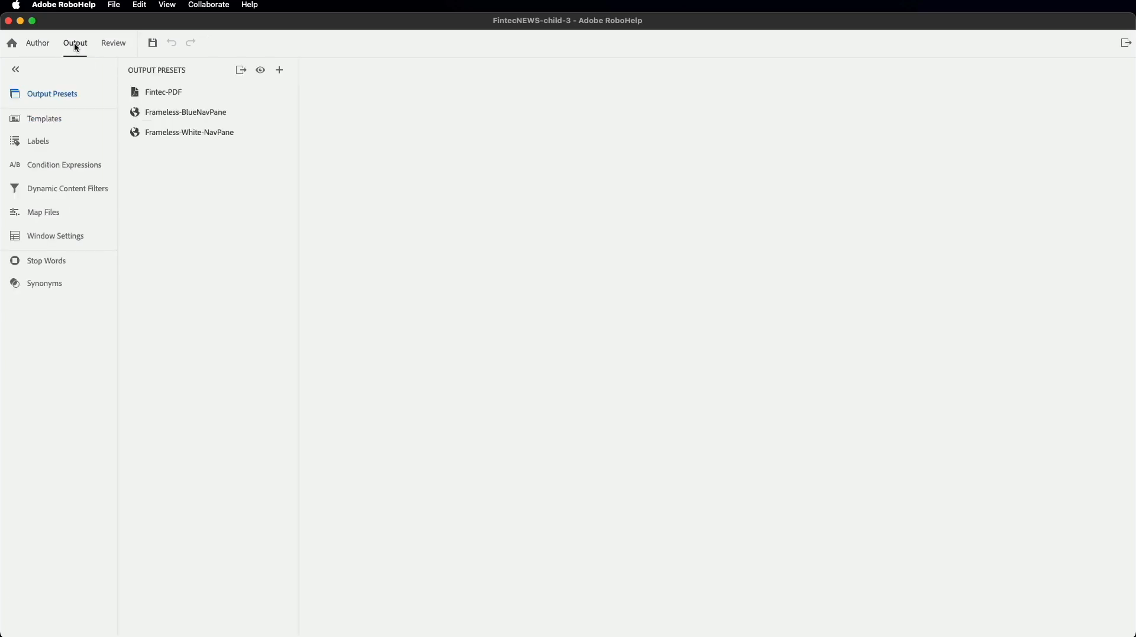
{"action": "double_click", "coordinate": [167, 113]}
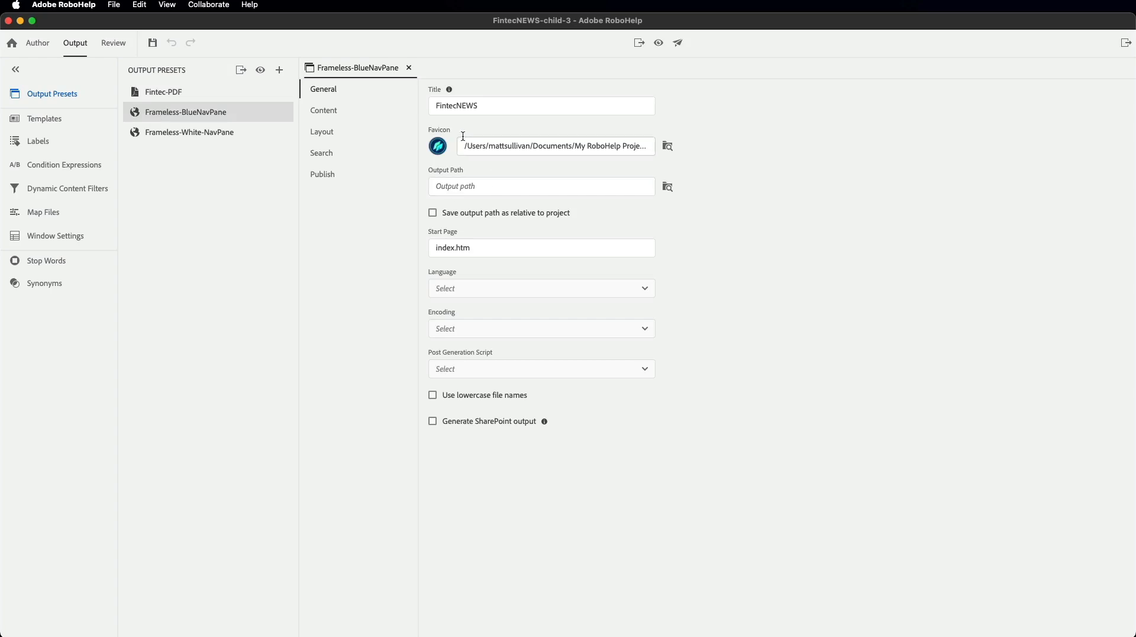
- Set the preset's output path to the FintecNEWS-child-3 folder inside output/mergedProjects
{"action": "left_click", "coordinate": [668, 187]}
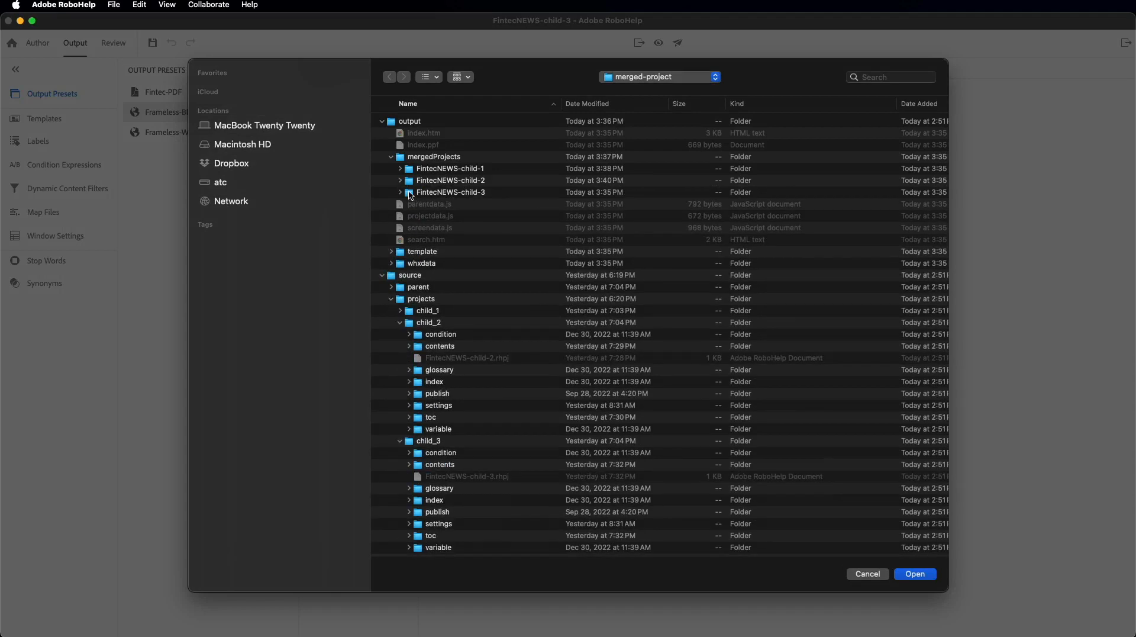
{"action": "left_click", "coordinate": [410, 195]}
{"action": "left_click", "coordinate": [916, 575]}
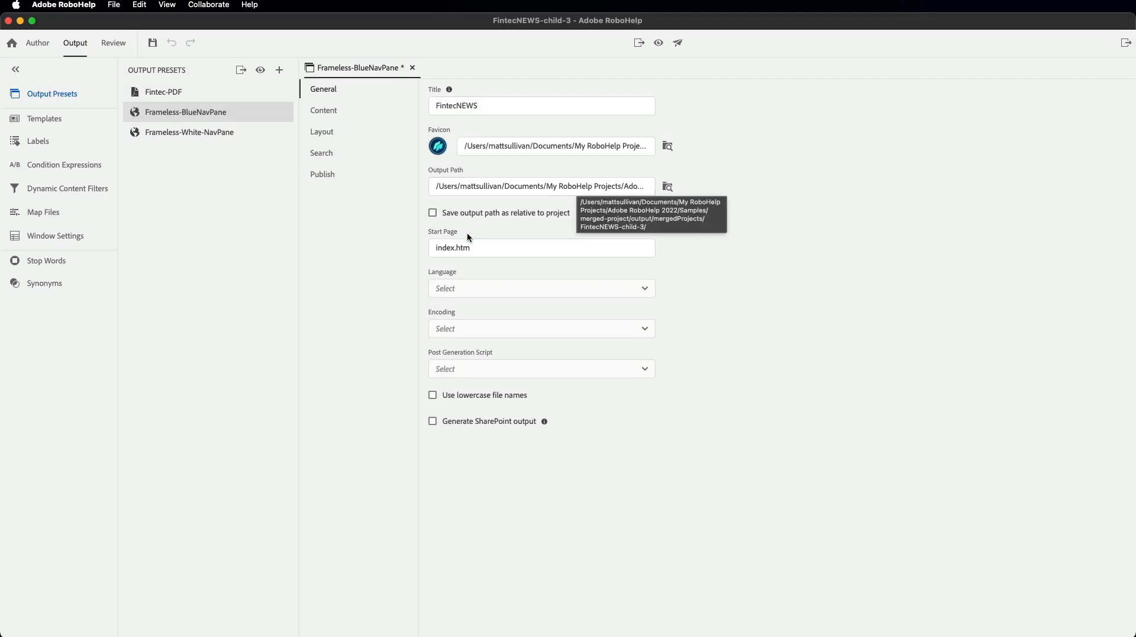
- Set the Frameless-BlueNavPane preset's table of contents to FT_child_3
{"action": "left_click", "coordinate": [325, 112]}
{"action": "left_click", "coordinate": [472, 111]}
{"action": "left_click", "coordinate": [461, 131]}
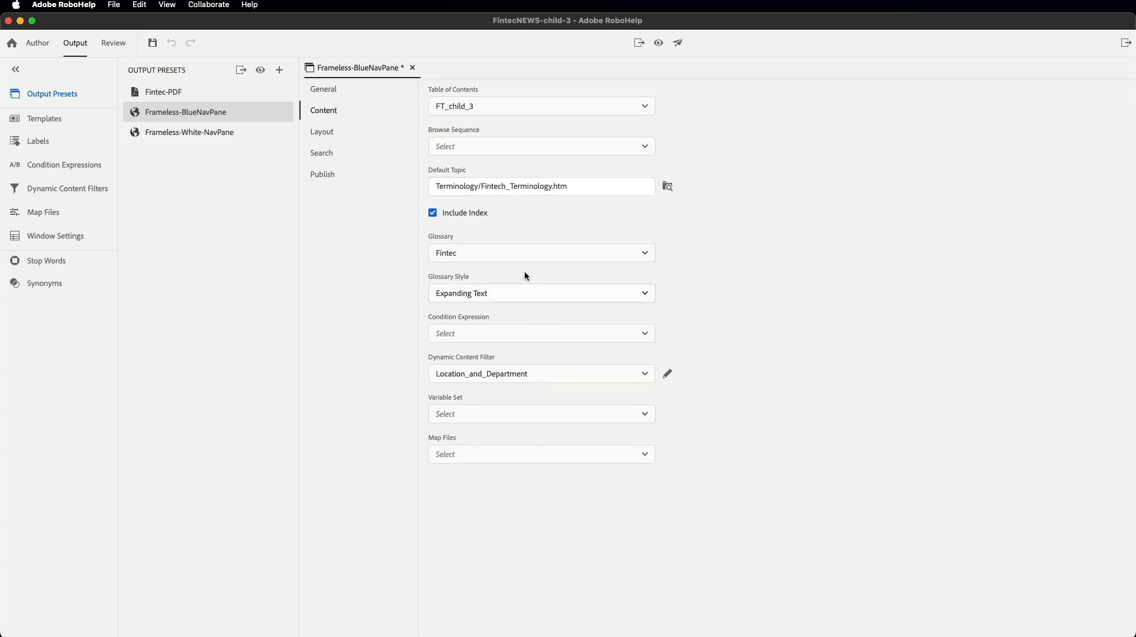
- Check the preset's layout settings, and generate the FintecNEWS-child-3 output and view it in the browser
{"action": "left_click", "coordinate": [324, 137]}
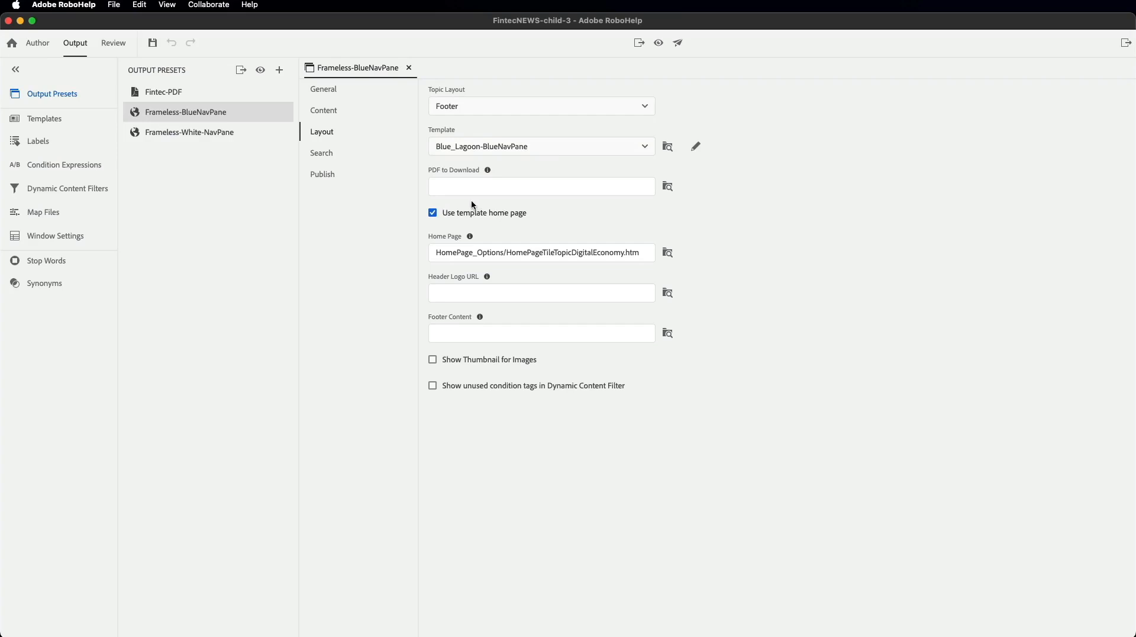
{"action": "left_click", "coordinate": [242, 71]}
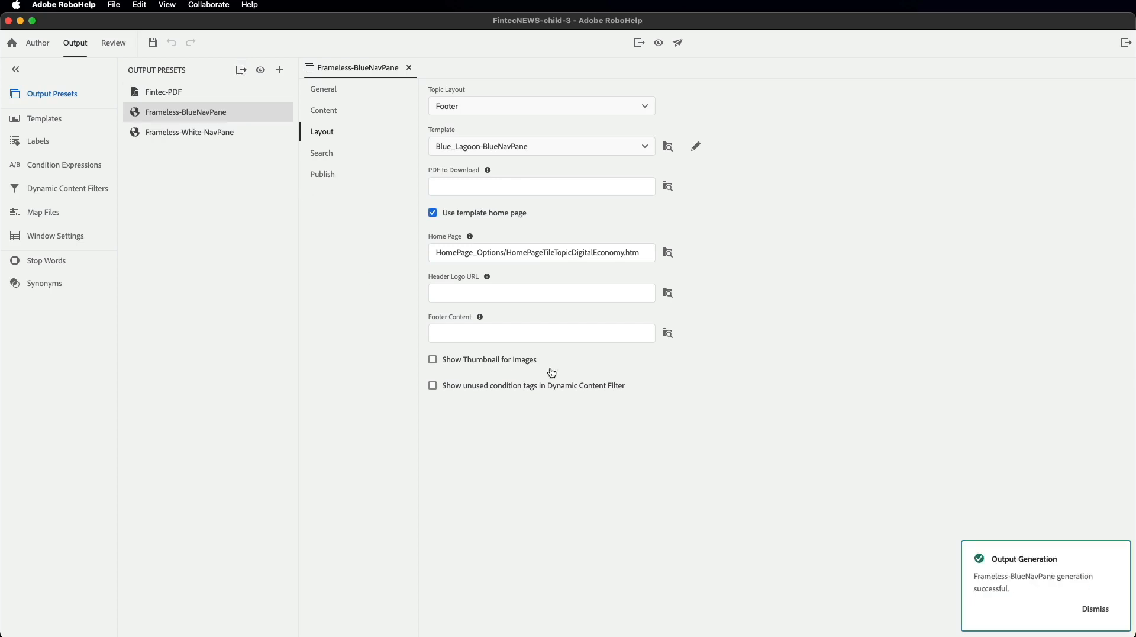
{"action": "left_click", "coordinate": [1094, 614]}
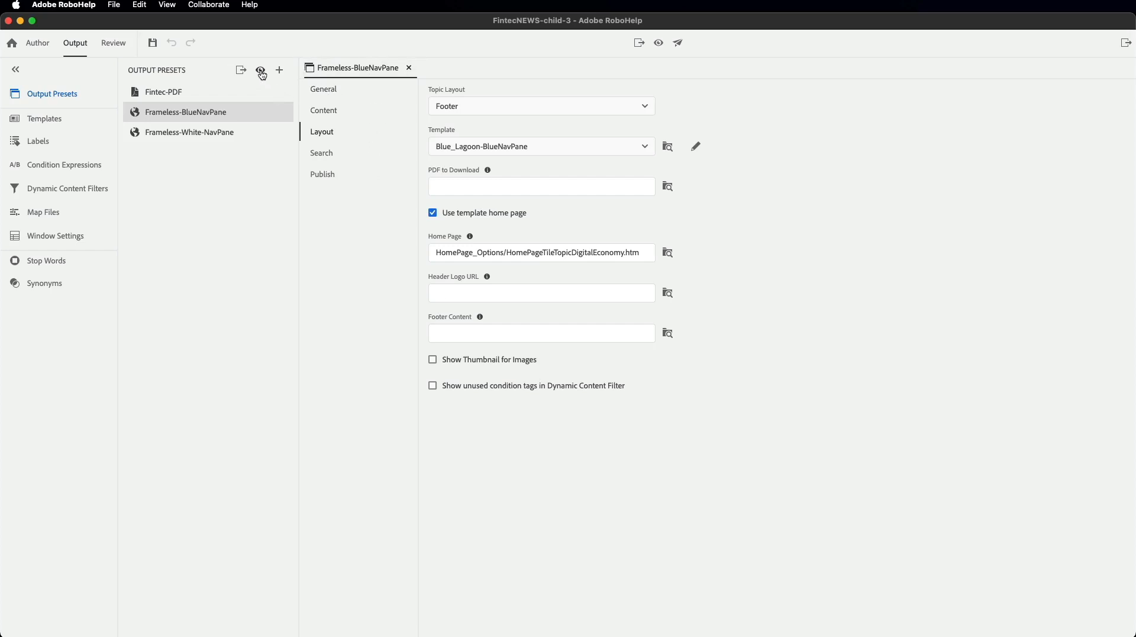
{"action": "left_click", "coordinate": [261, 71]}
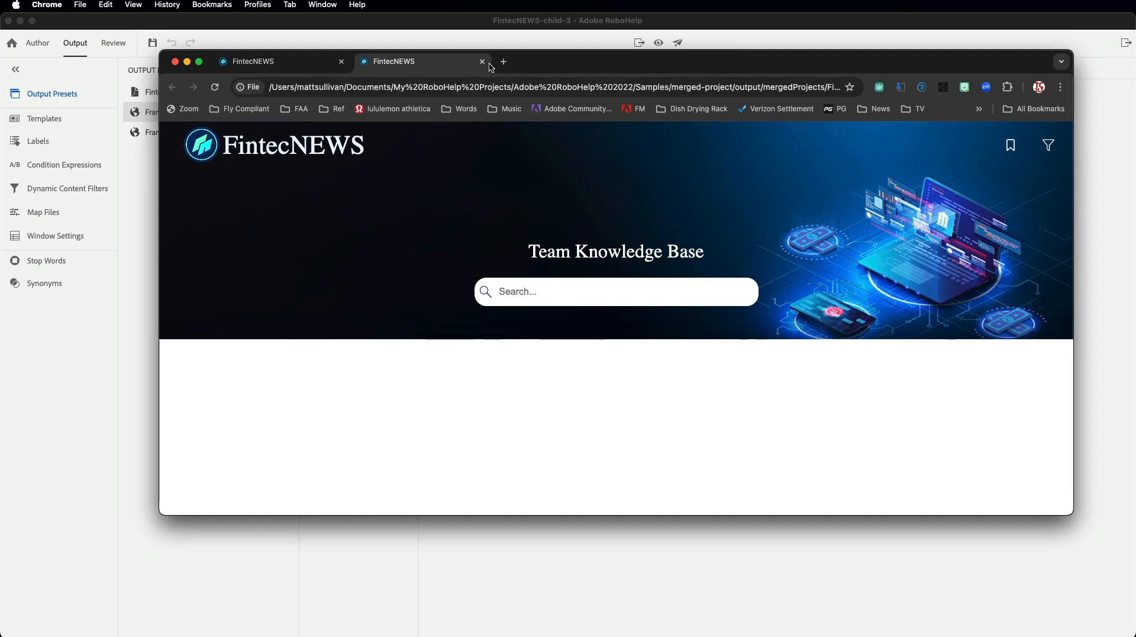
- Switch to Finder and inspect the generated files inside the FintecNEWS-child-3 folder of mergedProjects
{"action": "left_click", "coordinate": [523, 48]}
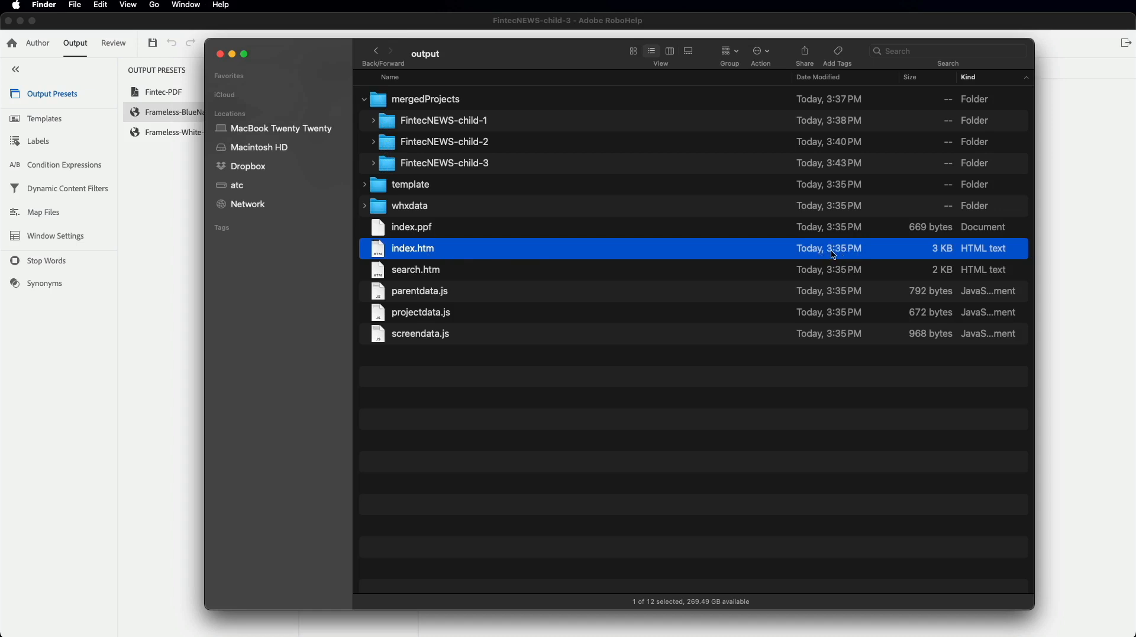
{"action": "left_click", "coordinate": [380, 168]}
{"action": "left_click", "coordinate": [377, 166]}
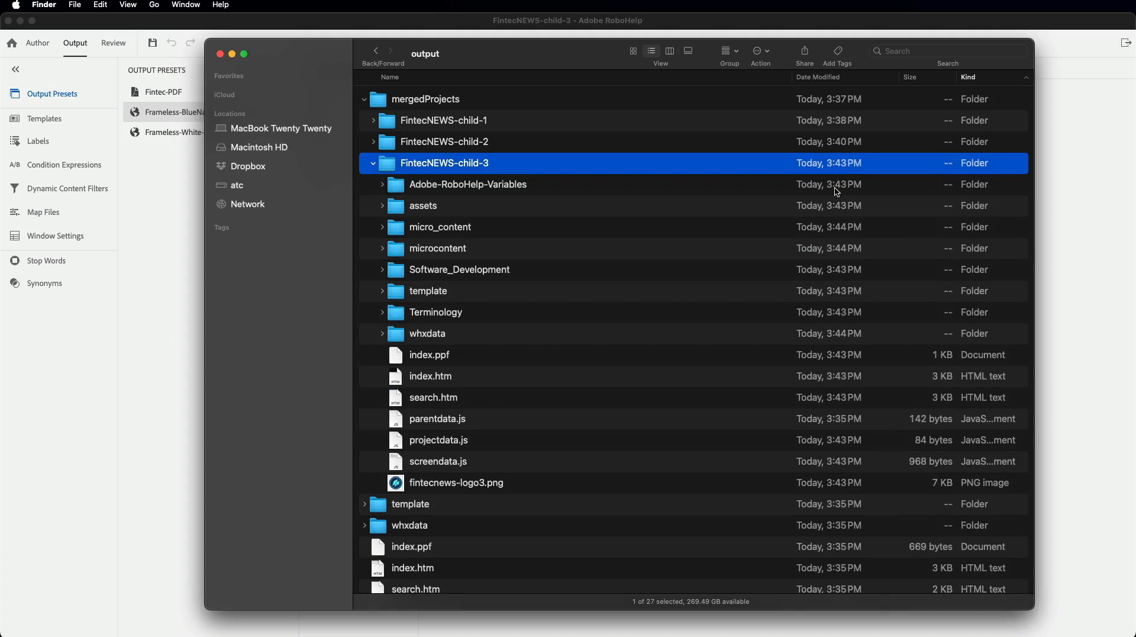
{"action": "left_click", "coordinate": [376, 165]}
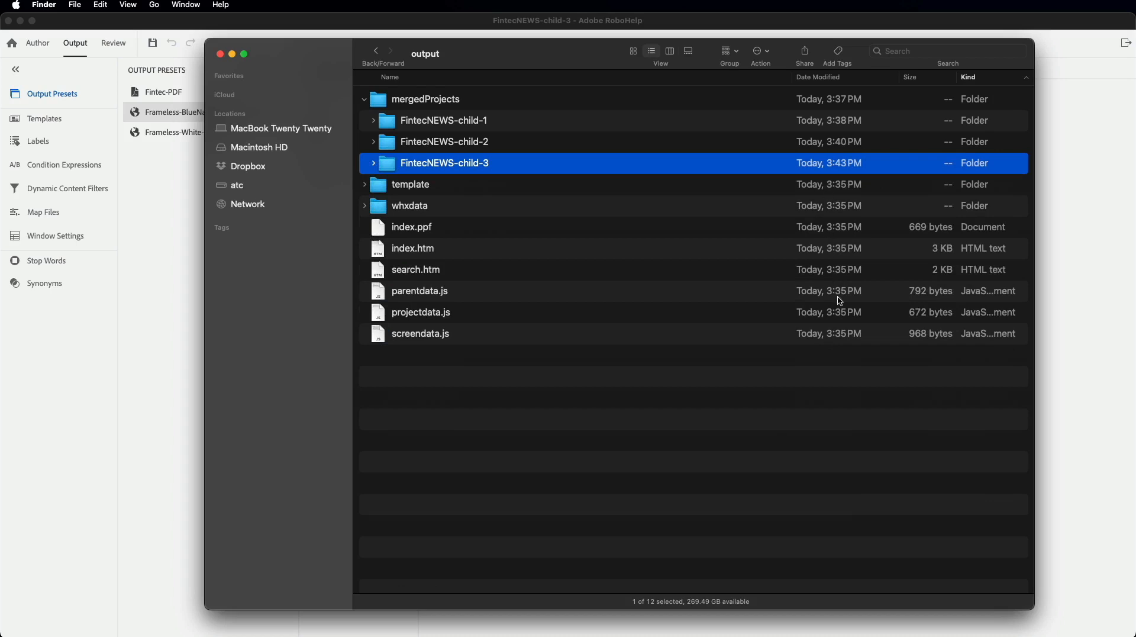
- Open the parent project's index.htm from the output folder in Chrome and examine the topic tiles on the merged home page
{"action": "double_click", "coordinate": [381, 250]}
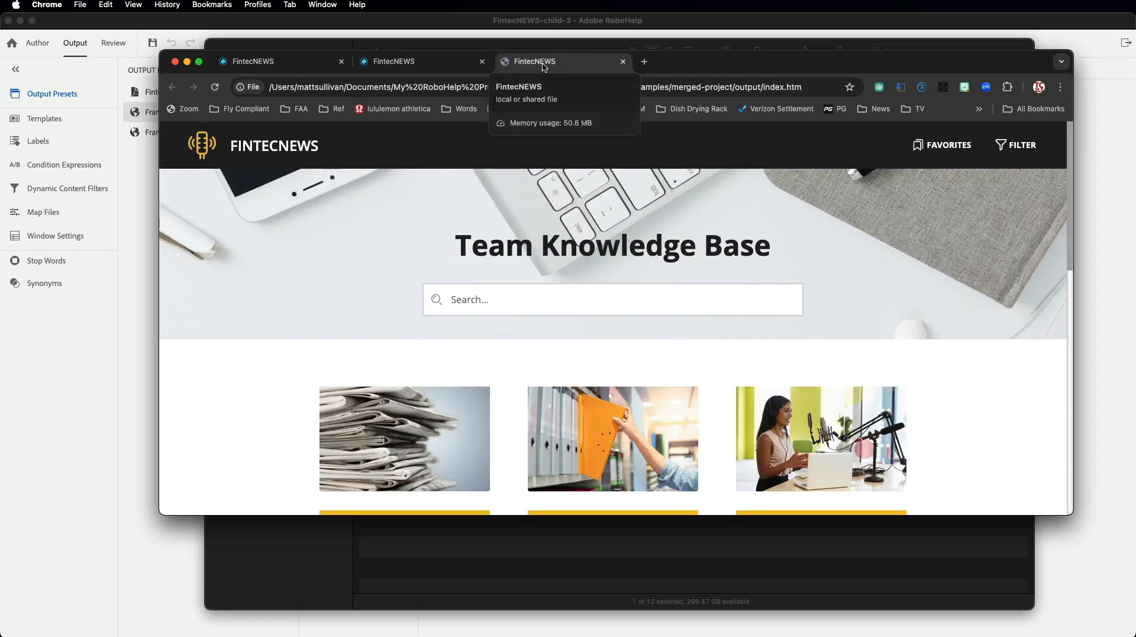
{"action": "scroll", "coordinate": [644, 296], "scroll_direction": "down", "scroll_amount": 3}
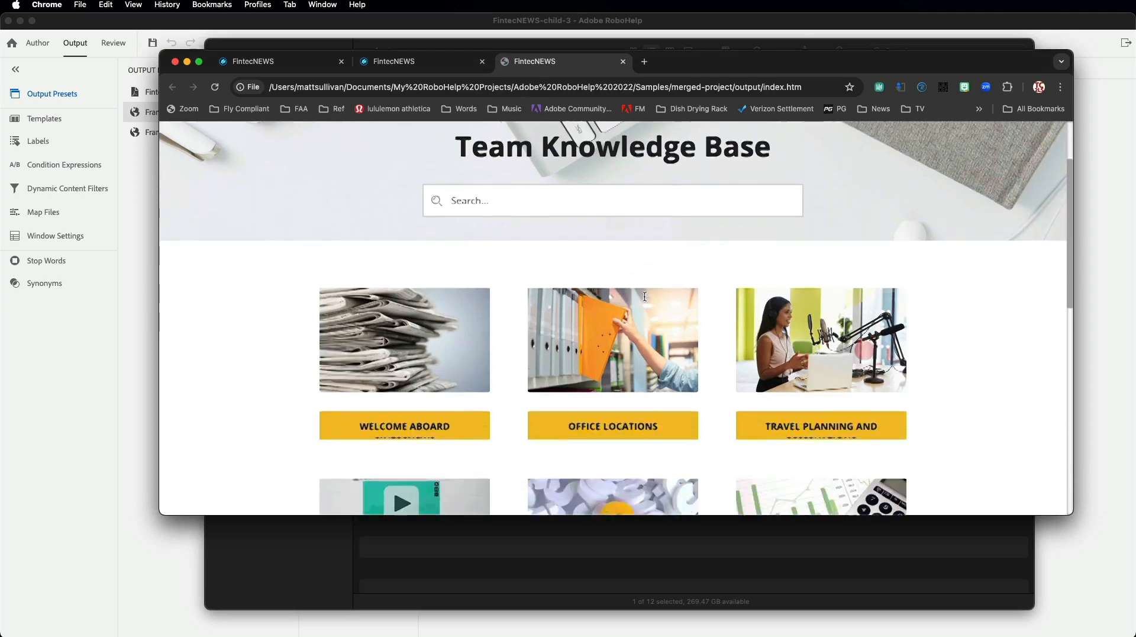
{"action": "left_click_drag", "start_coordinate": [1072, 523], "coordinate": [1100, 632]}
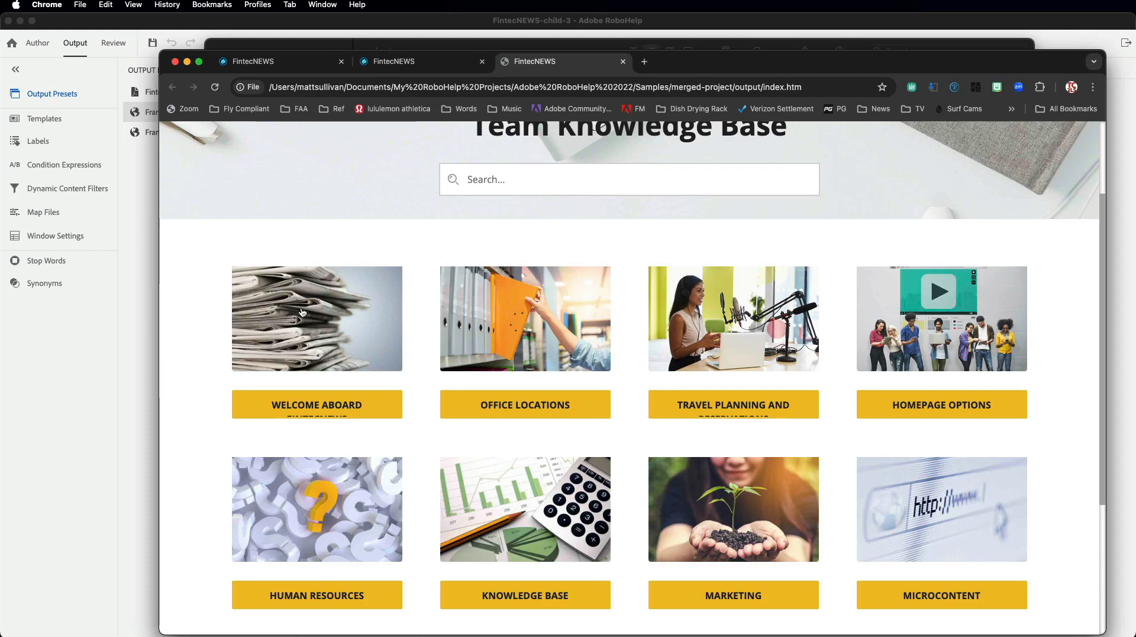
{"action": "scroll", "coordinate": [315, 318], "scroll_direction": "down", "scroll_amount": 3}
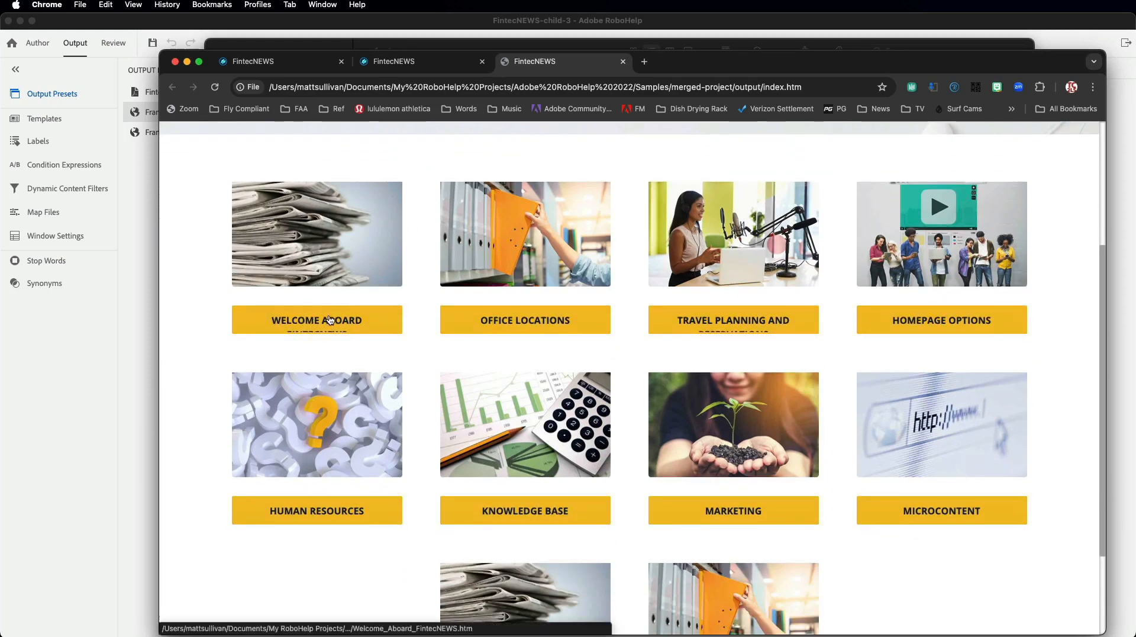
{"action": "scroll", "coordinate": [344, 323], "scroll_direction": "up", "scroll_amount": 1}
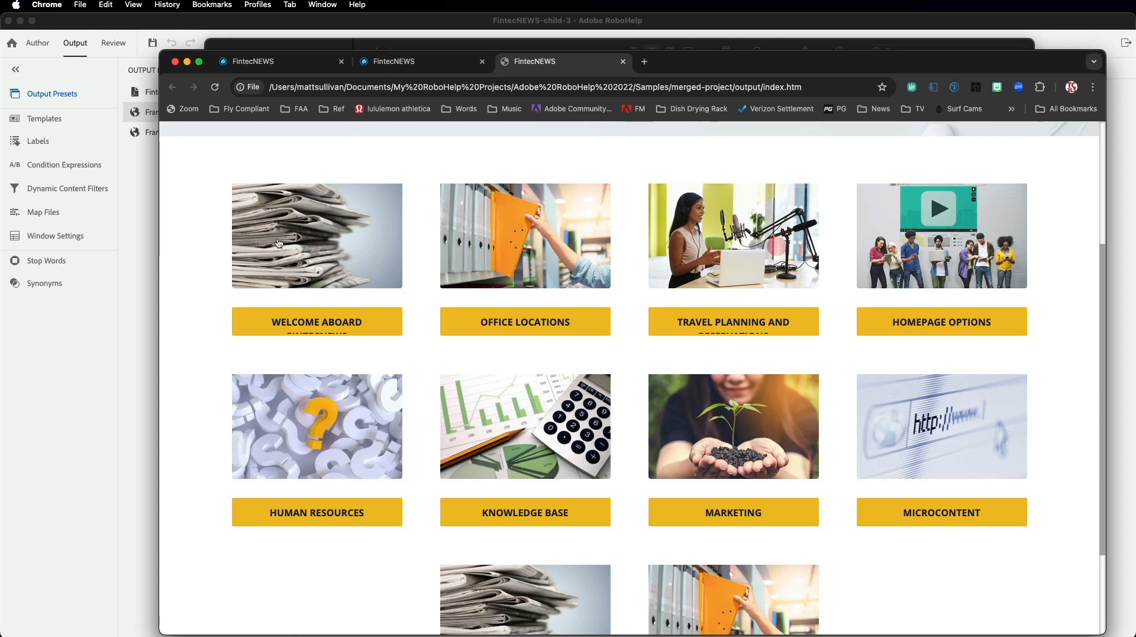
{"action": "scroll", "coordinate": [616, 448], "scroll_direction": "down", "scroll_amount": 3}
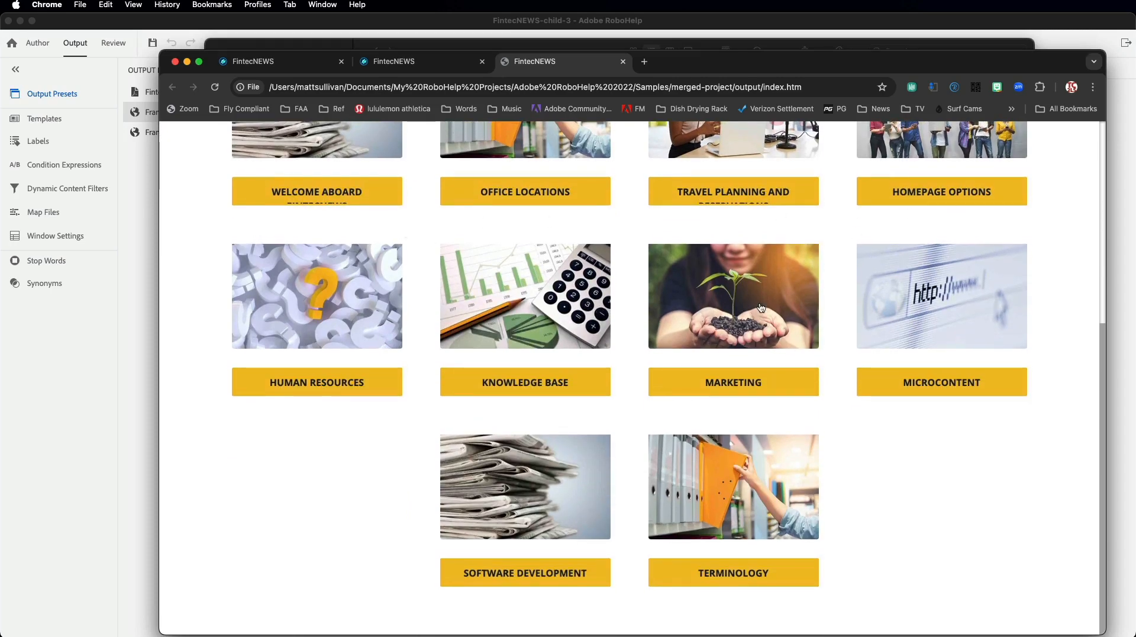
{"action": "scroll", "coordinate": [681, 308], "scroll_direction": "up", "scroll_amount": 8}
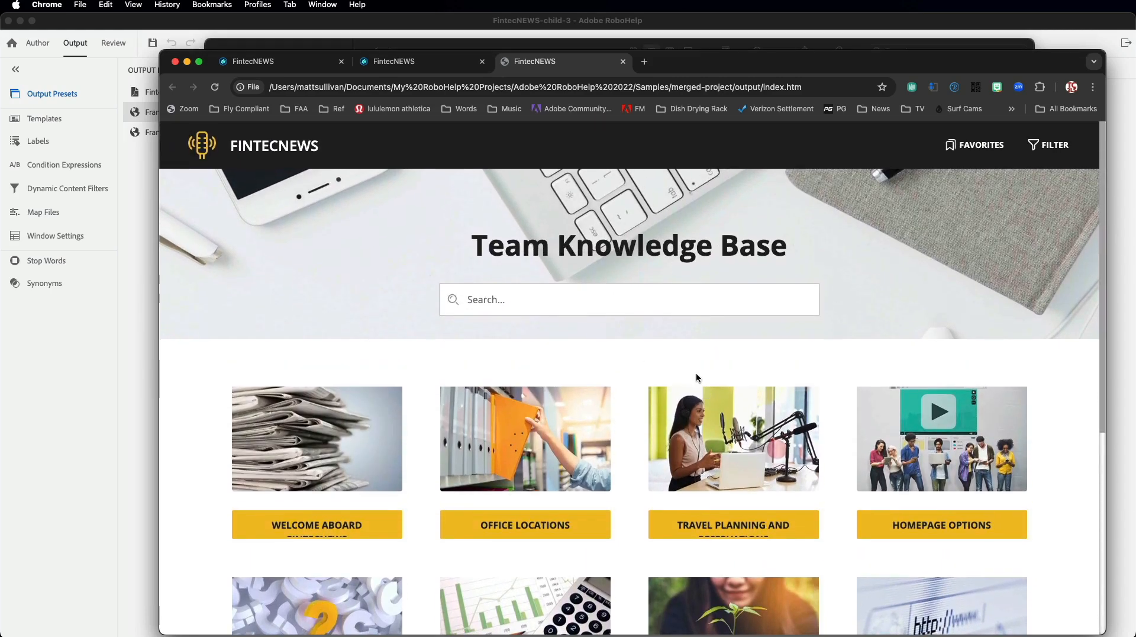
{"action": "scroll", "coordinate": [682, 517], "scroll_direction": "down", "scroll_amount": 2}
{"action": "scroll", "coordinate": [682, 517], "scroll_direction": "down", "scroll_amount": 4}
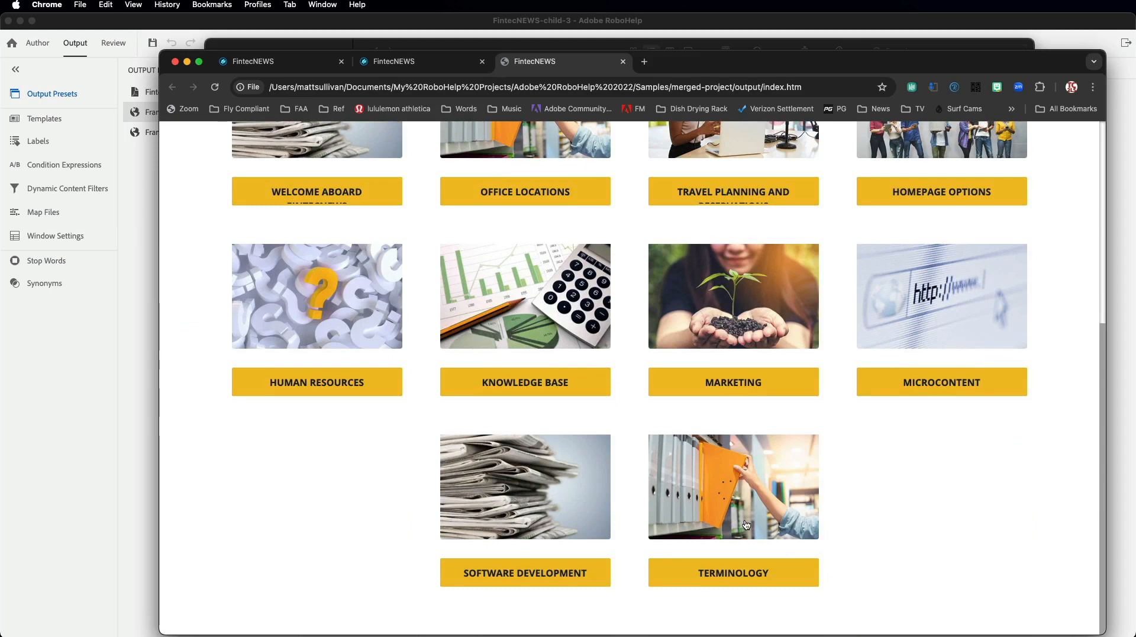
{"action": "scroll", "coordinate": [670, 428], "scroll_direction": "up", "scroll_amount": 6}
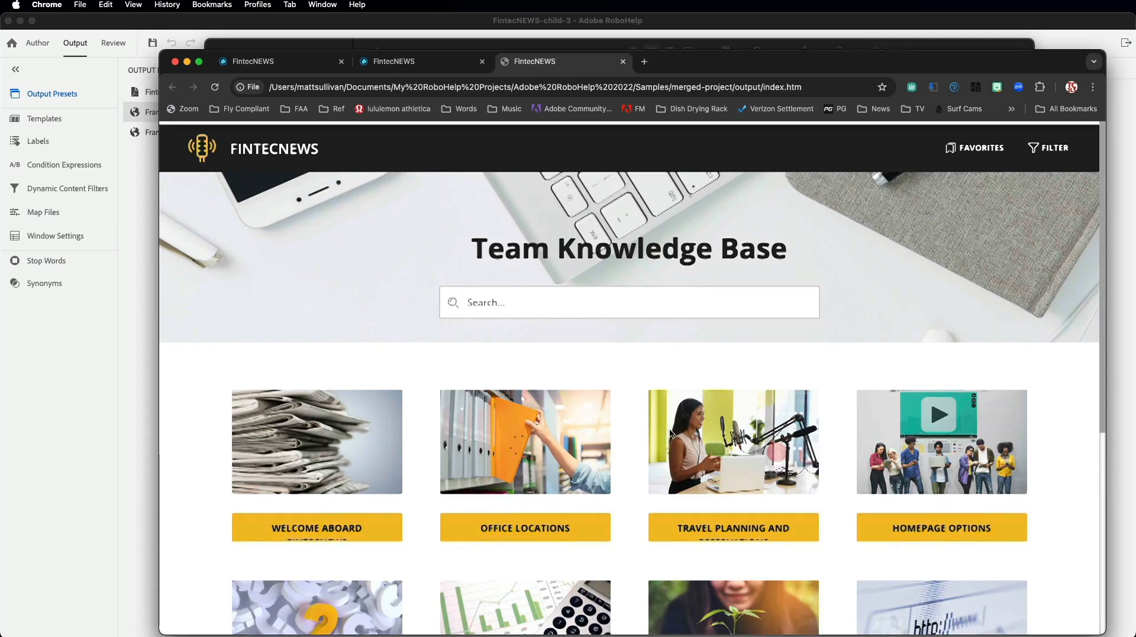
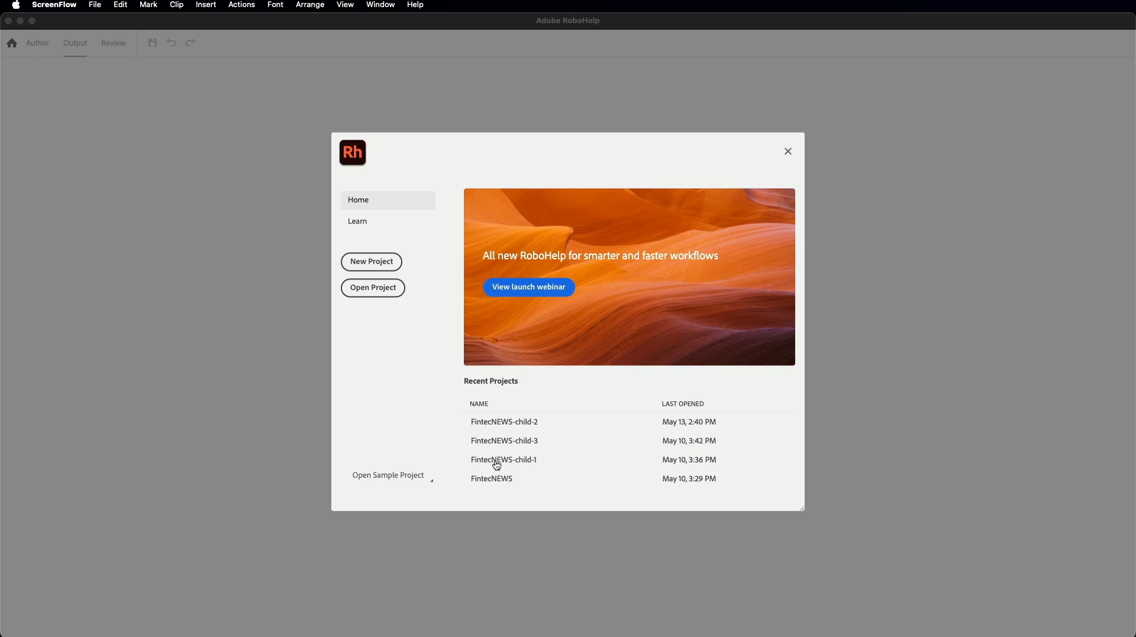
- Switch to Finder, open the index.htm of each child project and of the parent output in Chrome, and widen the browser window
{"action": "key", "text": "super+Tab"}
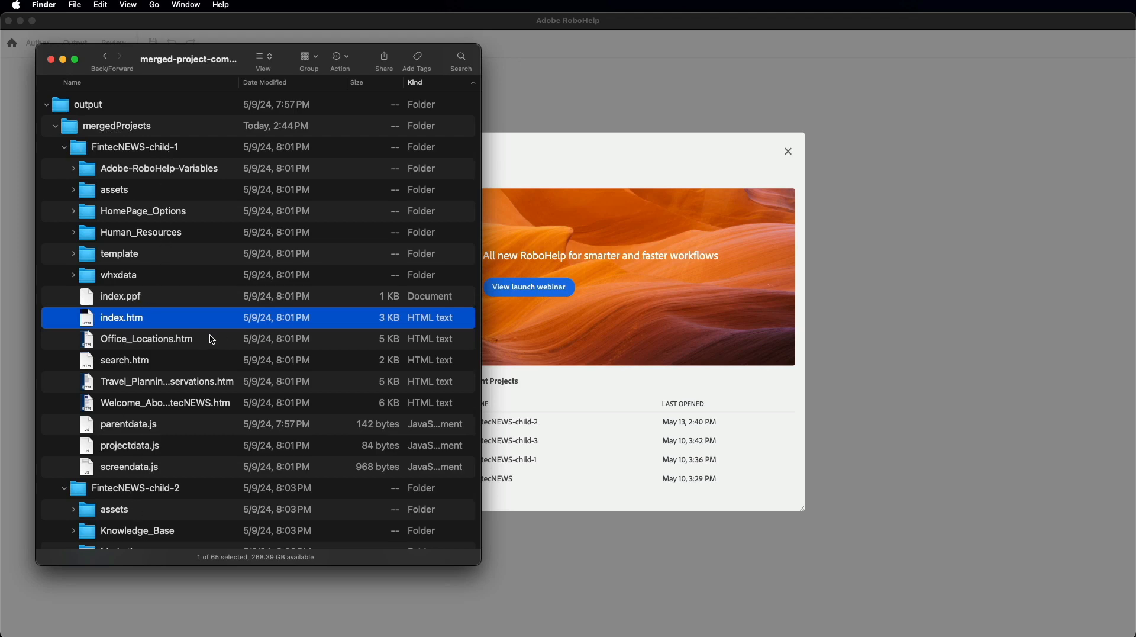
{"action": "double_click", "coordinate": [142, 321]}
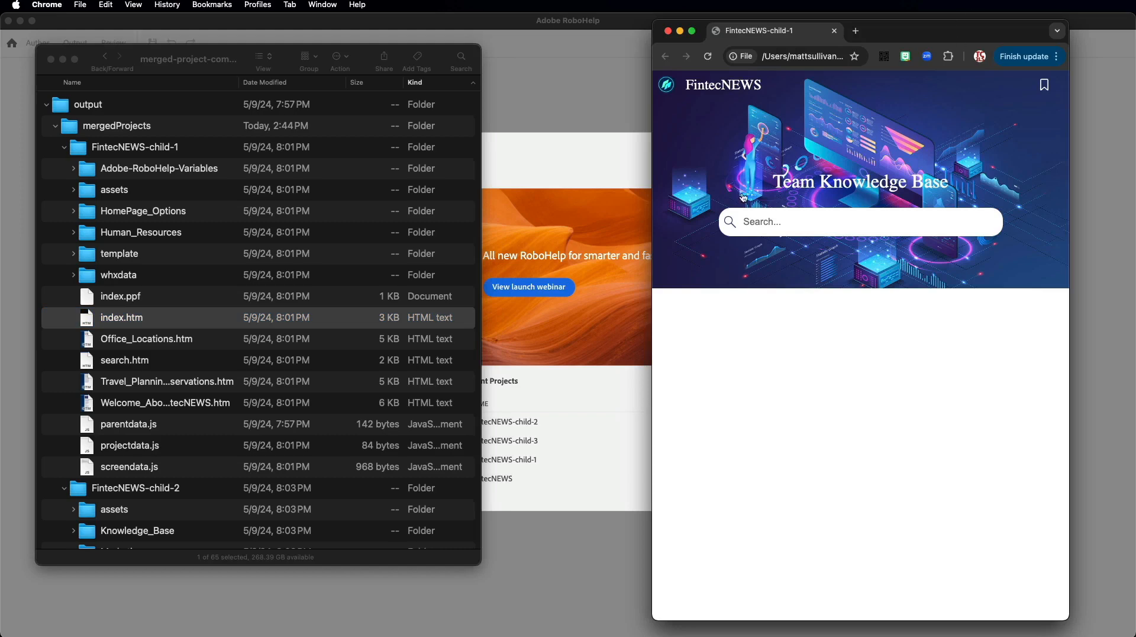
{"action": "scroll", "coordinate": [181, 510], "scroll_direction": "down", "scroll_amount": 5}
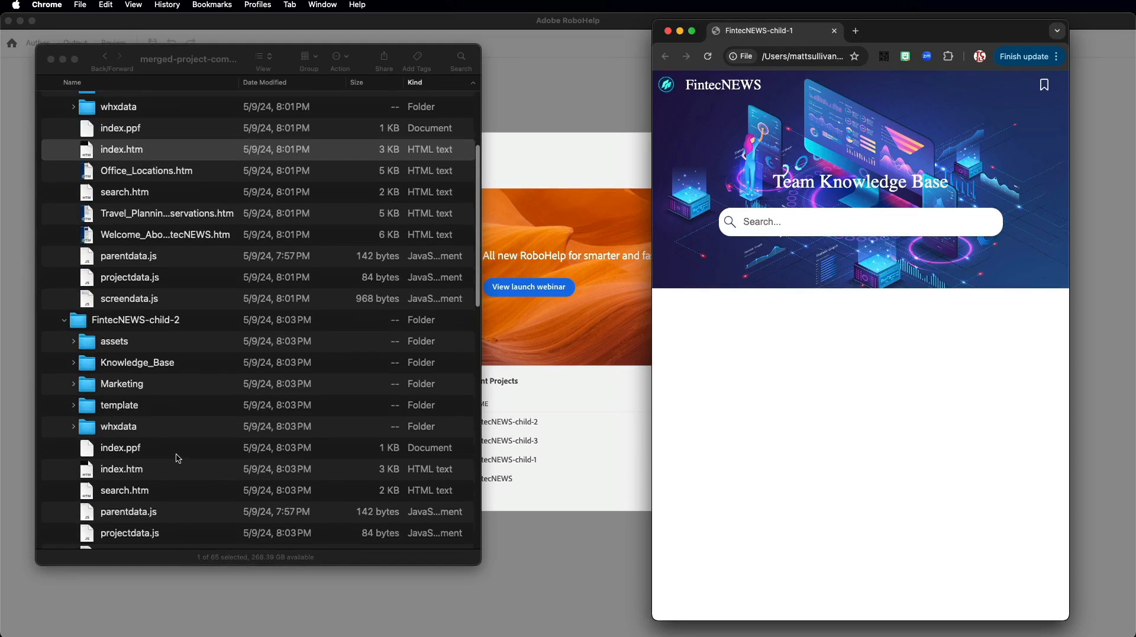
{"action": "scroll", "coordinate": [172, 490], "scroll_direction": "down", "scroll_amount": 3}
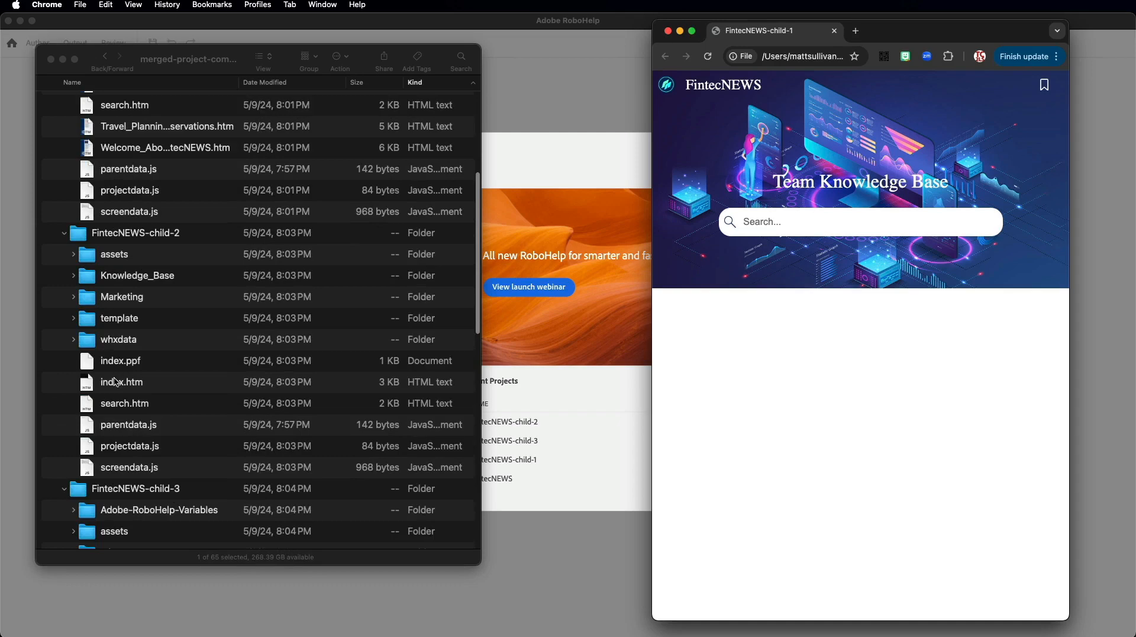
{"action": "double_click", "coordinate": [116, 385]}
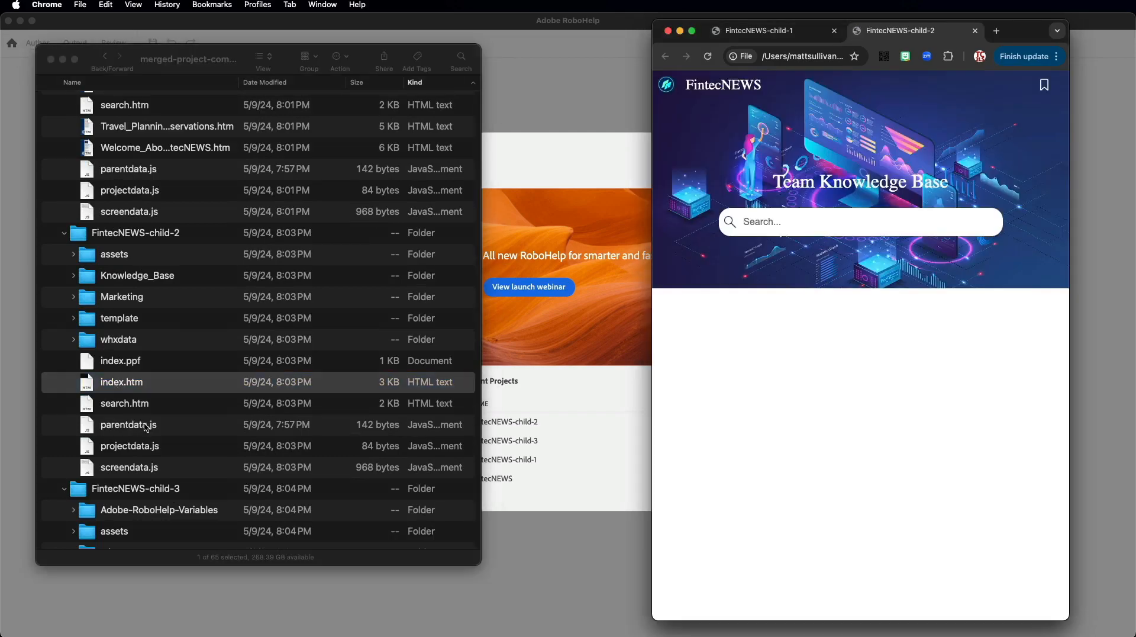
{"action": "scroll", "coordinate": [170, 500], "scroll_direction": "down", "scroll_amount": 7}
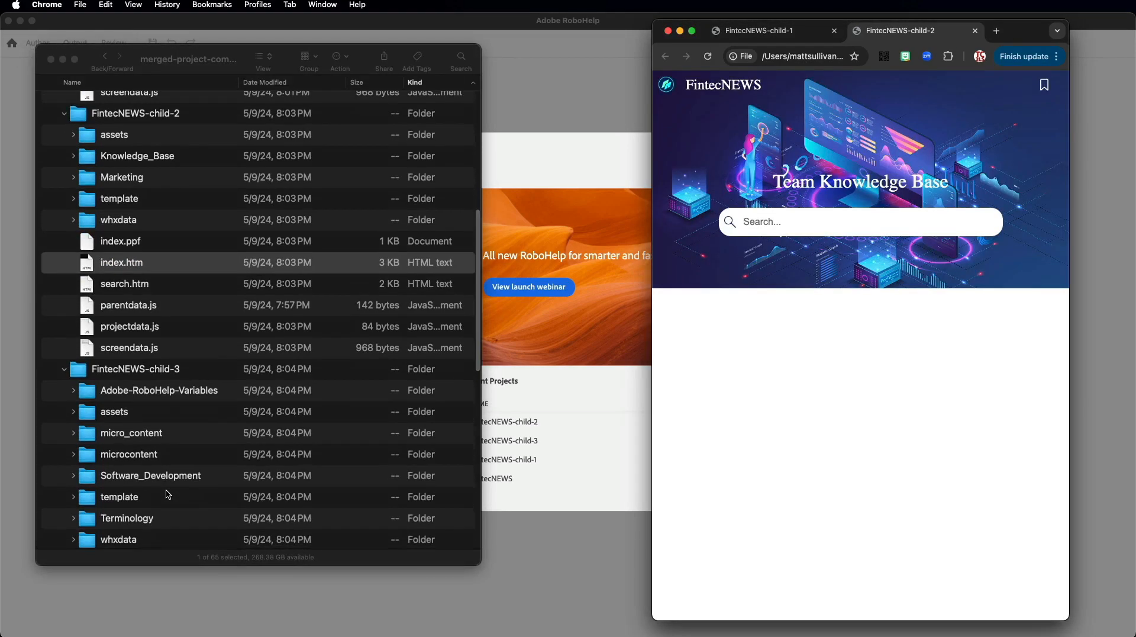
{"action": "double_click", "coordinate": [118, 490]}
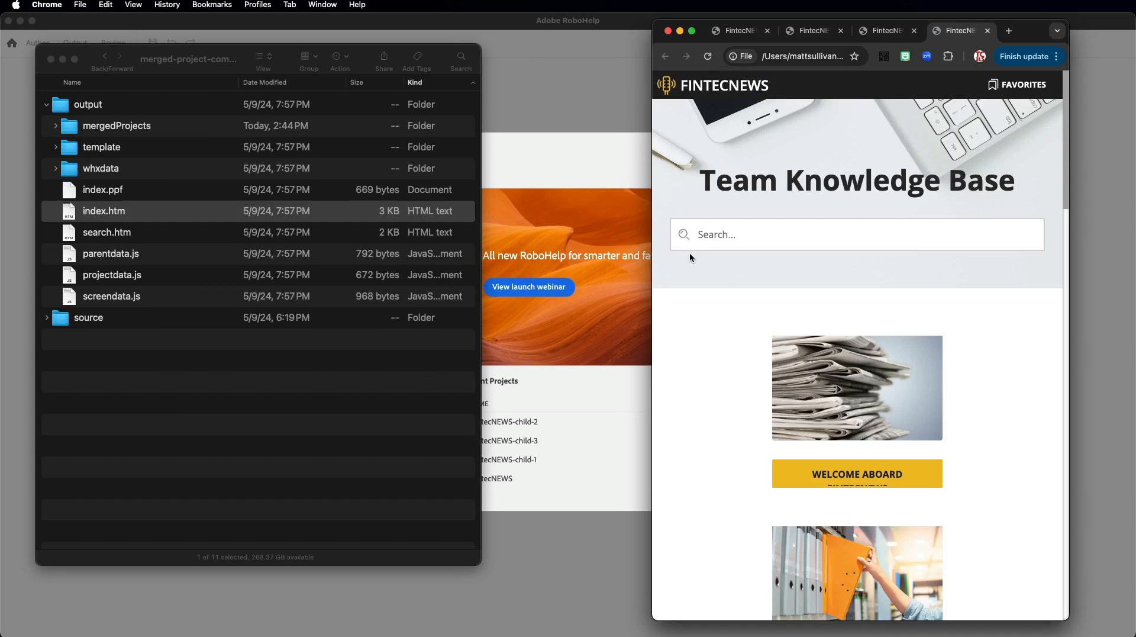
{"action": "left_click_drag", "start_coordinate": [655, 287], "coordinate": [103, 278]}
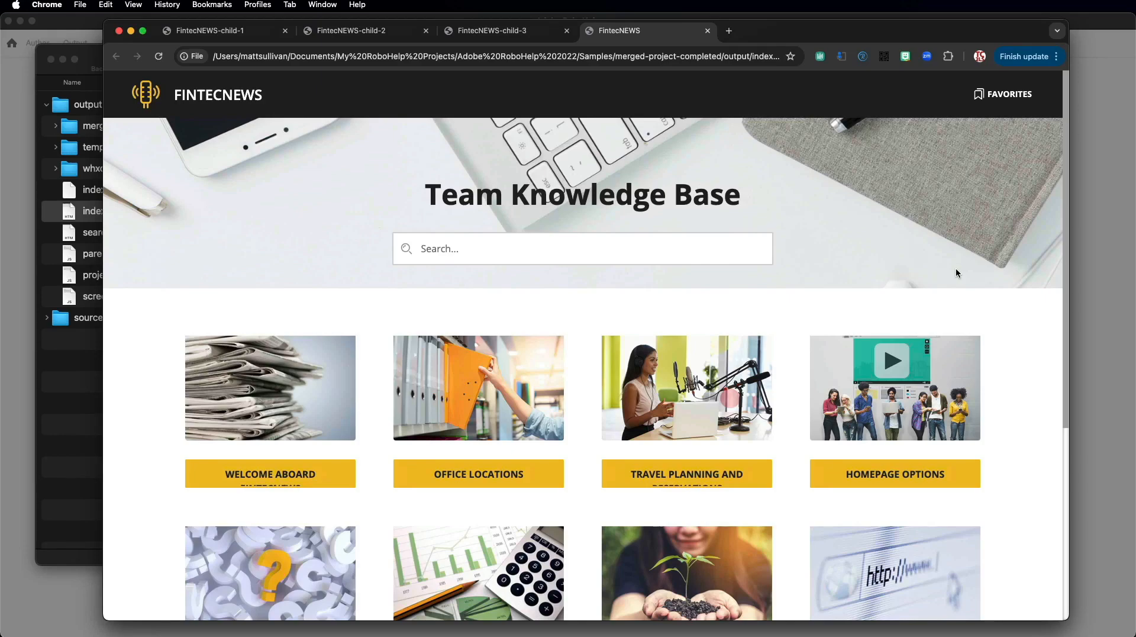
- Return to RoboHelp, open the FintecNEWS-child-1 project, and display the layout settings of its Frameless-BlueNavPane output preset
{"action": "left_click", "coordinate": [1090, 262]}
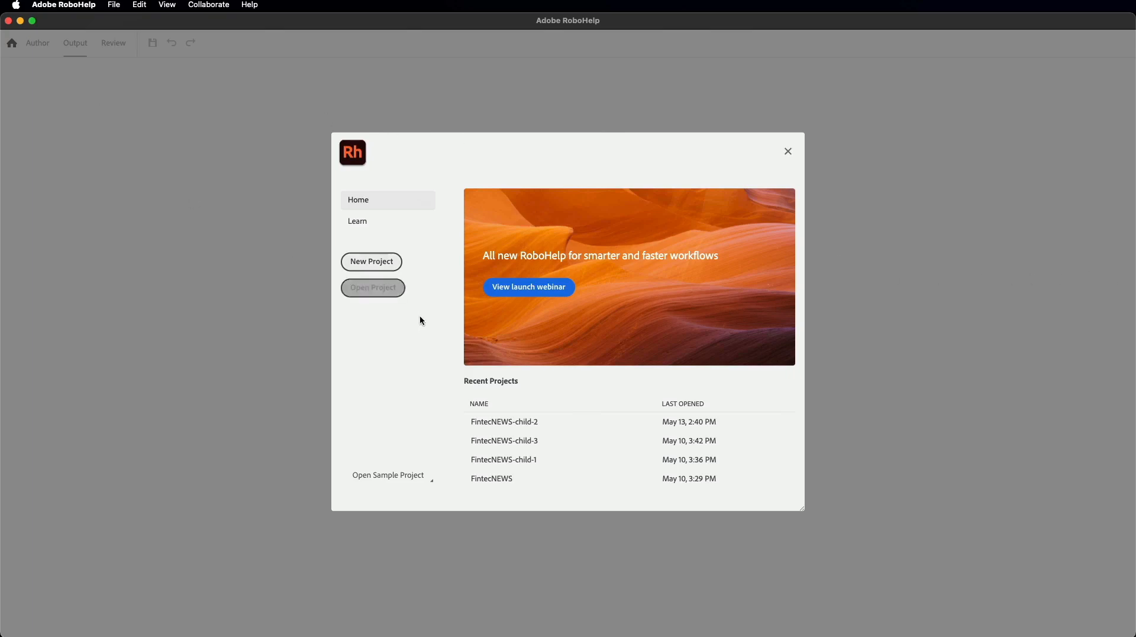
{"action": "left_click", "coordinate": [505, 459]}
{"action": "left_click", "coordinate": [77, 44]}
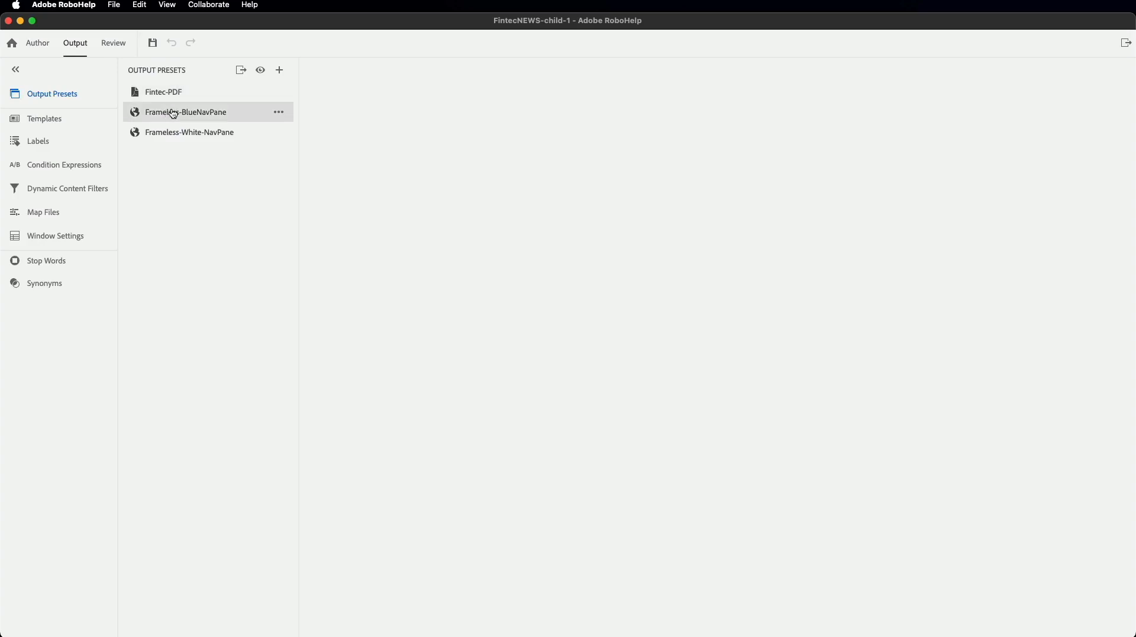
{"action": "double_click", "coordinate": [155, 119]}
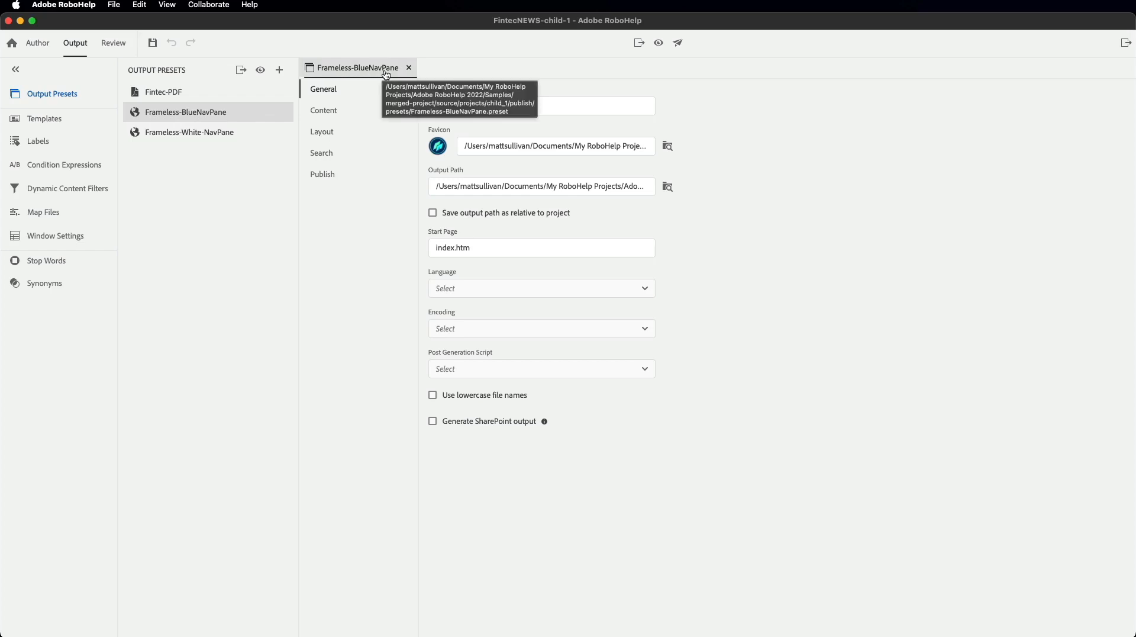
{"action": "left_click", "coordinate": [331, 135]}
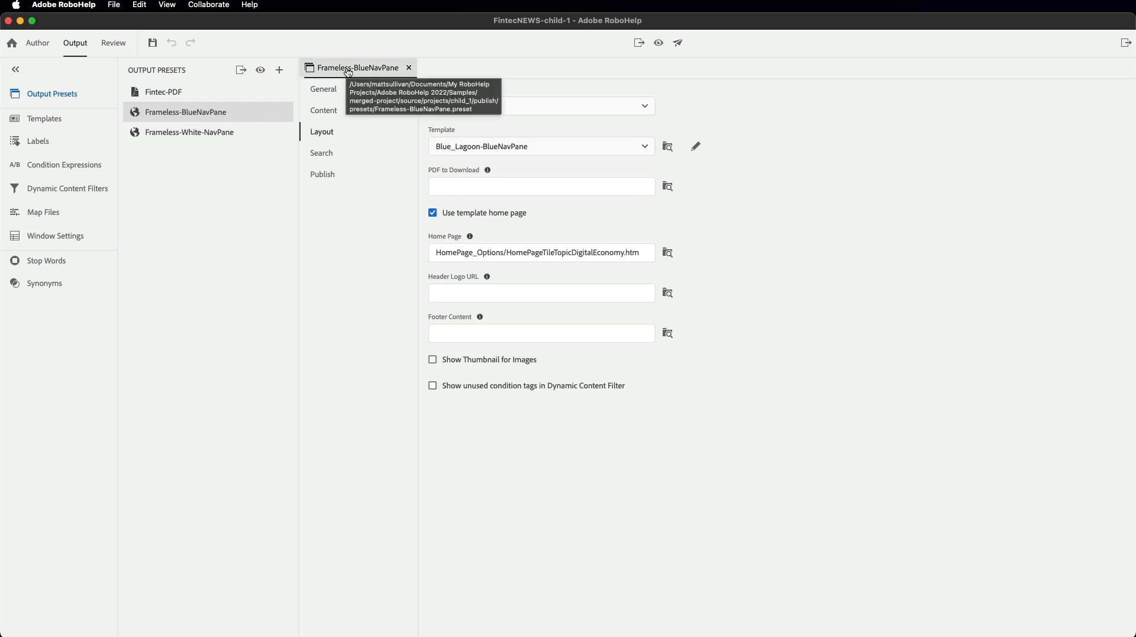
- Preview the Oceanic, Dark and TopNavigation frameless templates in the template gallery, and close it without choosing one
{"action": "left_click", "coordinate": [645, 152]}
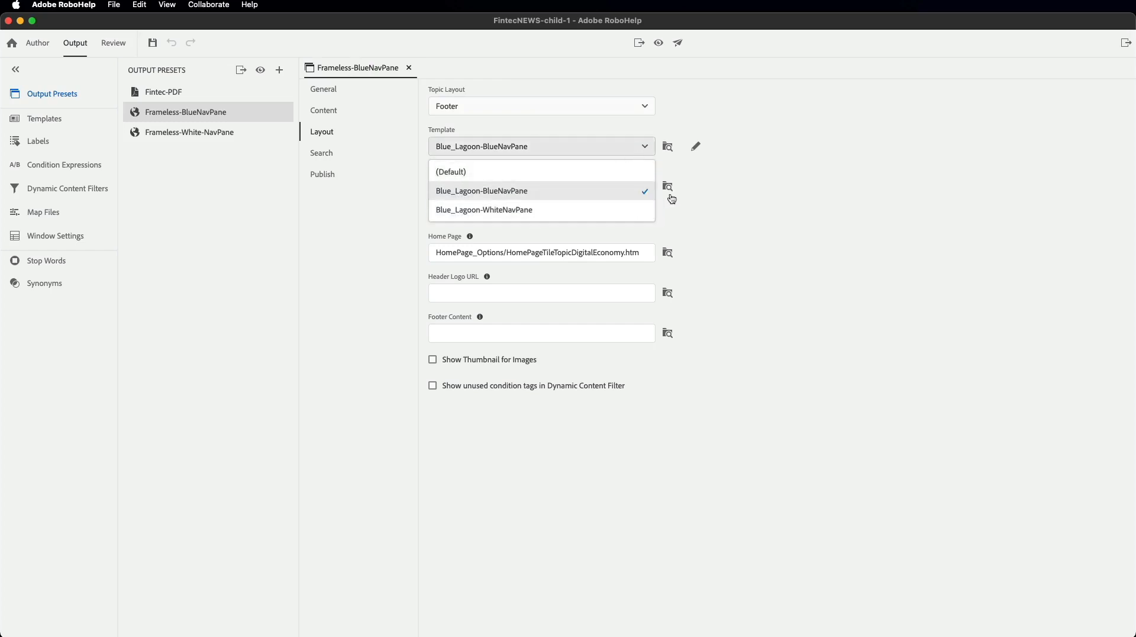
{"action": "left_click", "coordinate": [668, 148]}
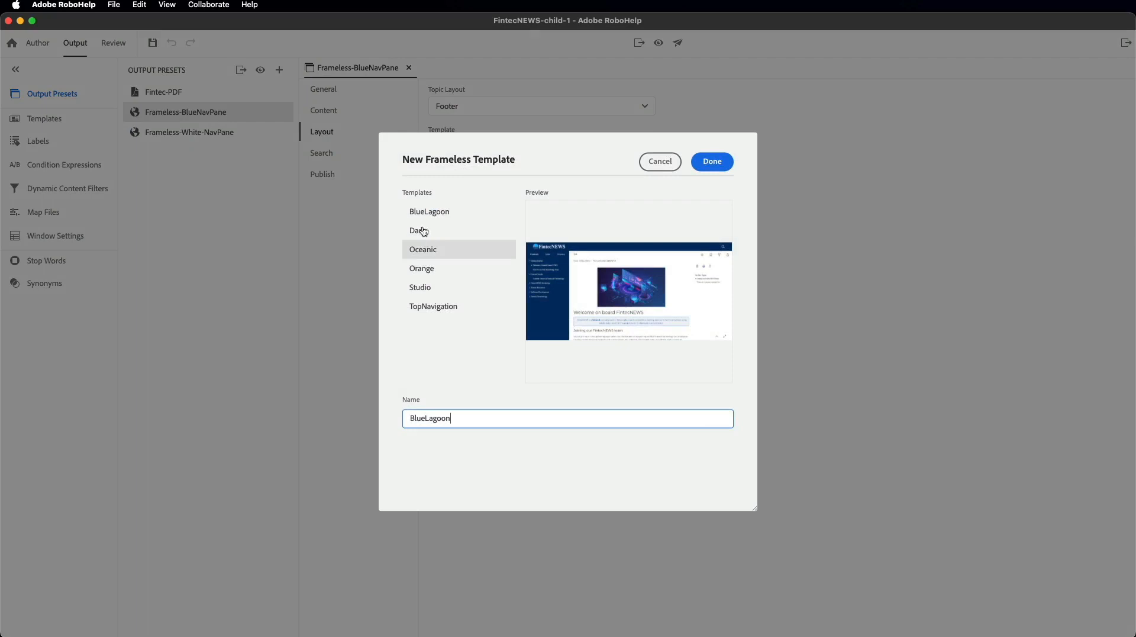
{"action": "left_click", "coordinate": [429, 252]}
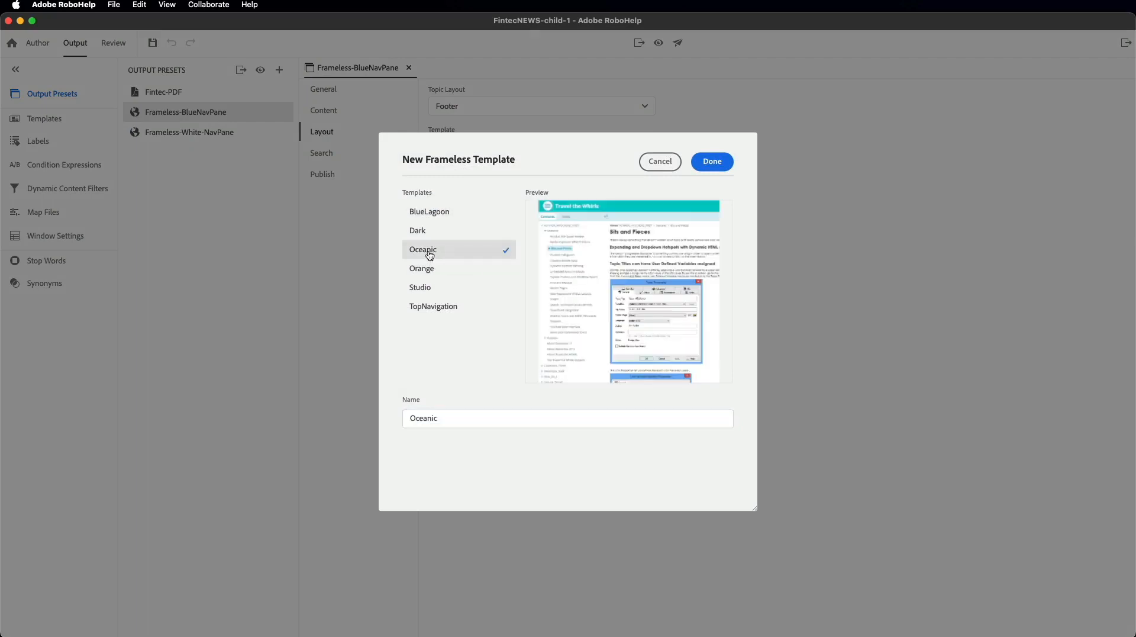
{"action": "left_click", "coordinate": [428, 235]}
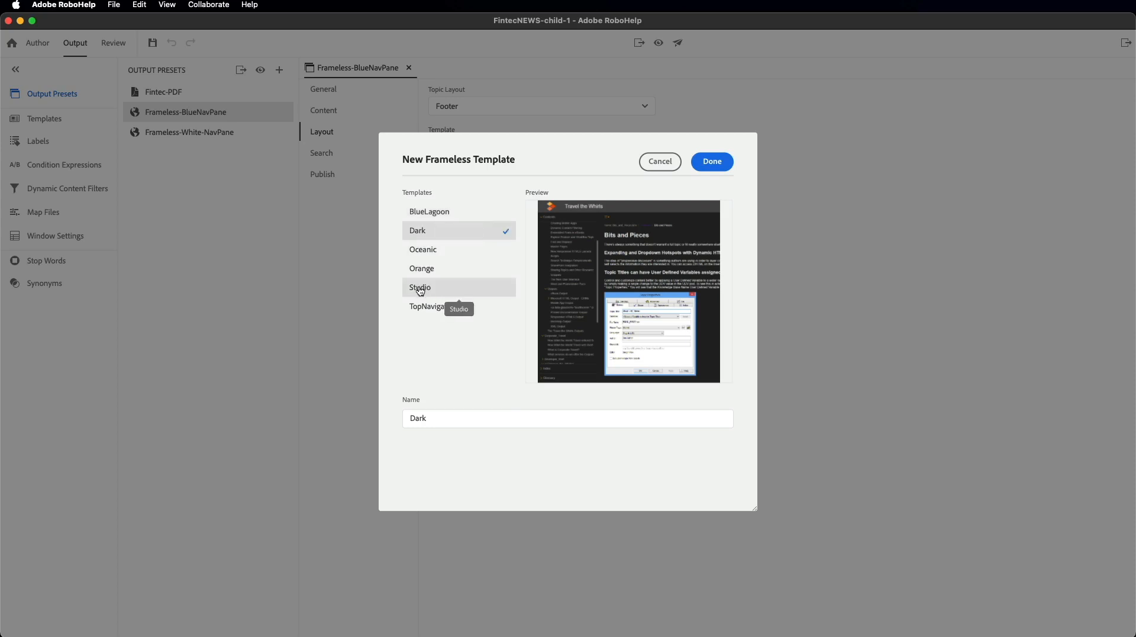
{"action": "left_click", "coordinate": [430, 309]}
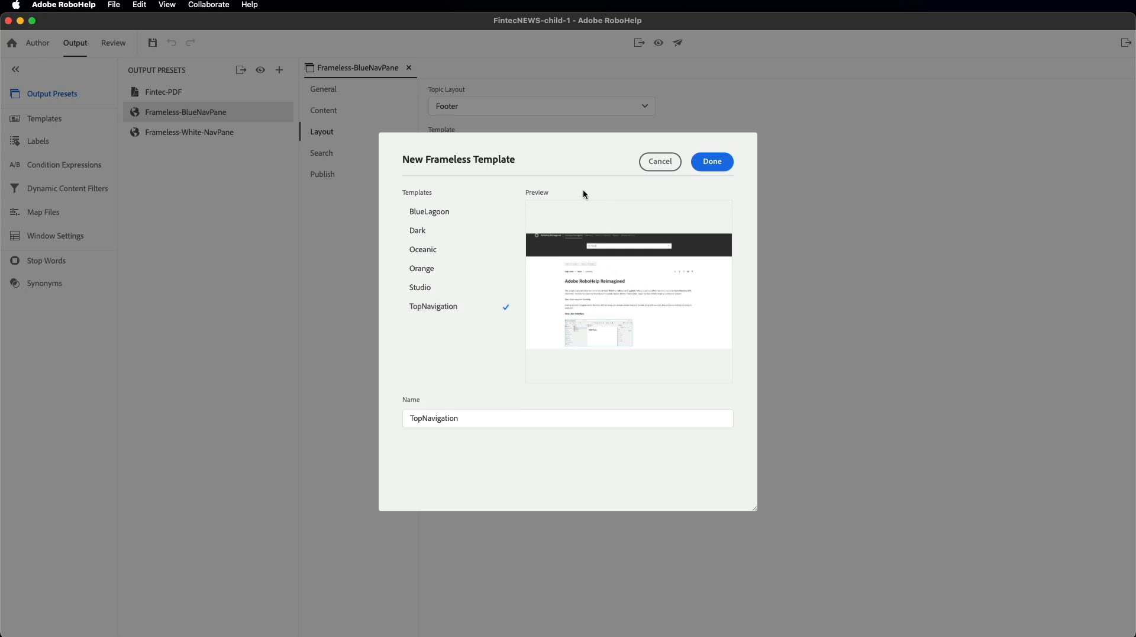
{"action": "left_click", "coordinate": [663, 167]}
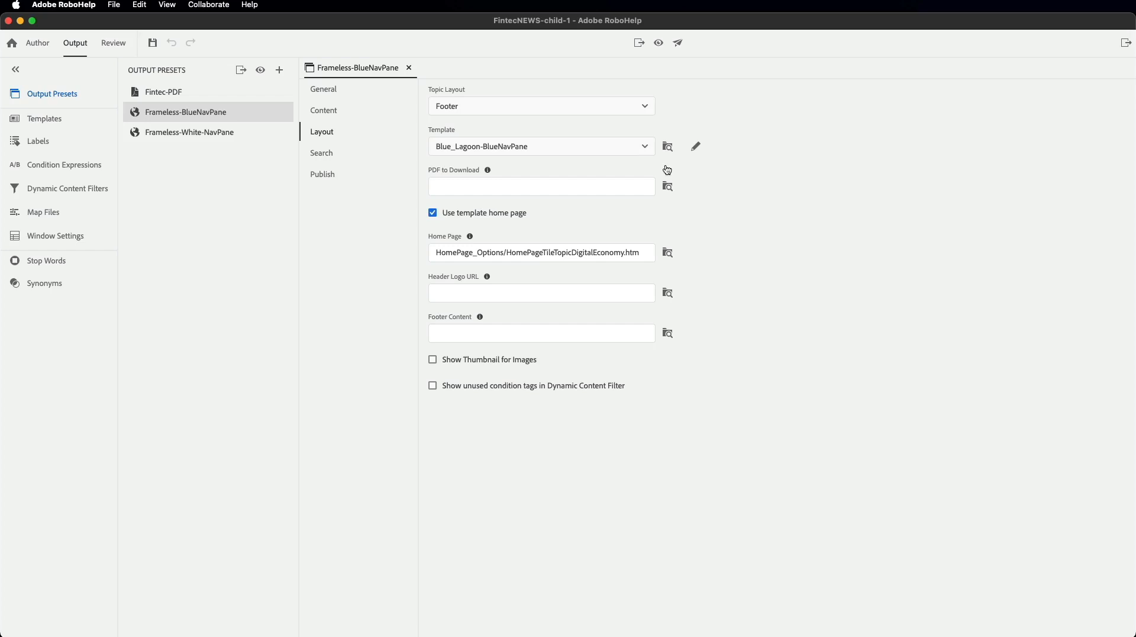
- Switch to Finder and inspect the contents of the FintecNEWS-child-1 folder inside mergedProjects
{"action": "key", "text": "super+Tab"}
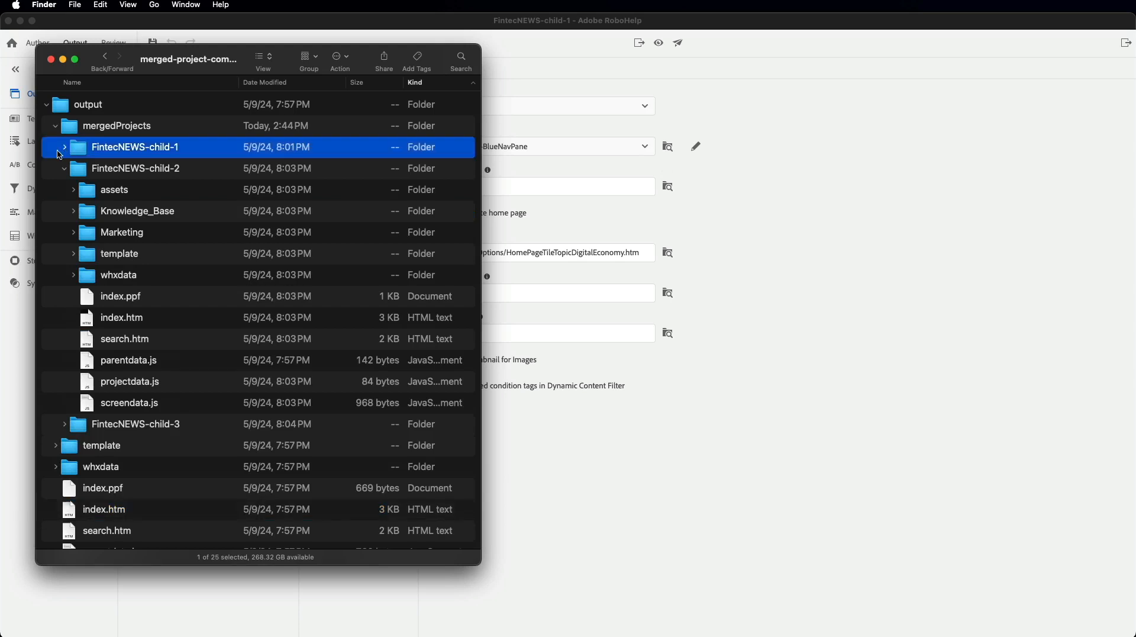
{"action": "left_click", "coordinate": [64, 148]}
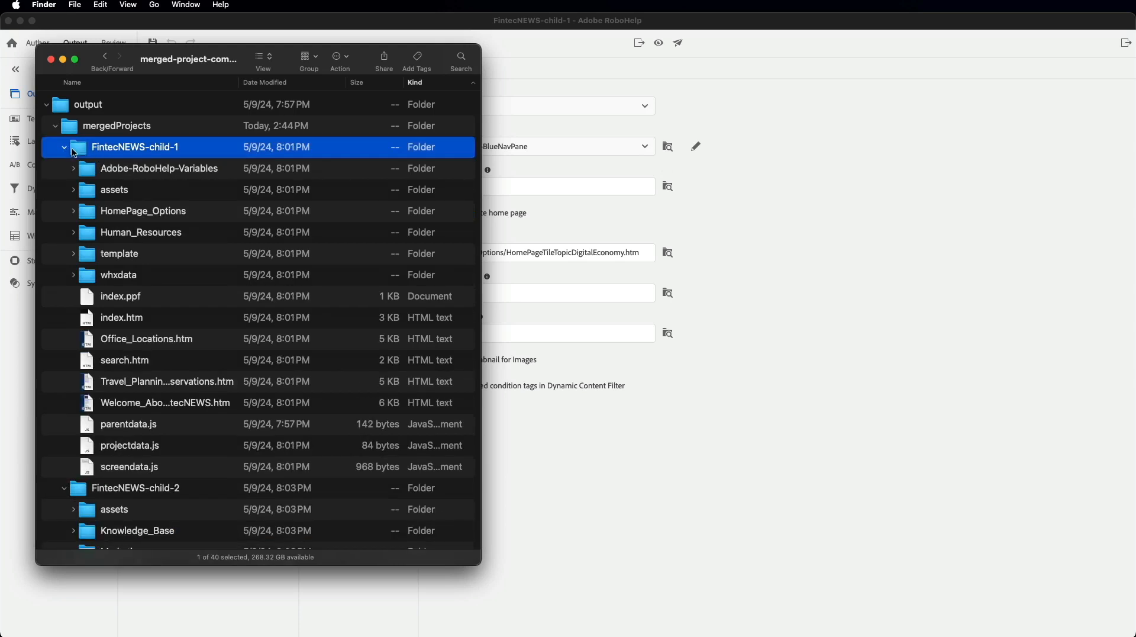
{"action": "left_click", "coordinate": [149, 469], "text": "shift"}
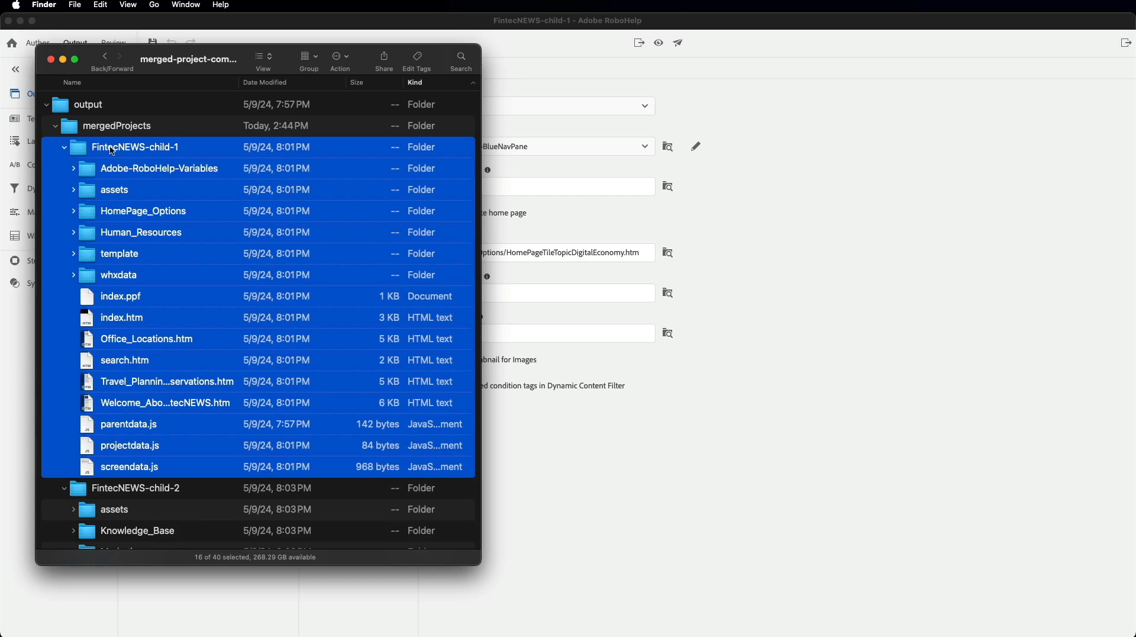
- Return to RoboHelp, create a Frameless output preset named "Independent output" in the FintecNEWS-child-1 project, and select it
{"action": "left_click", "coordinate": [589, 464]}
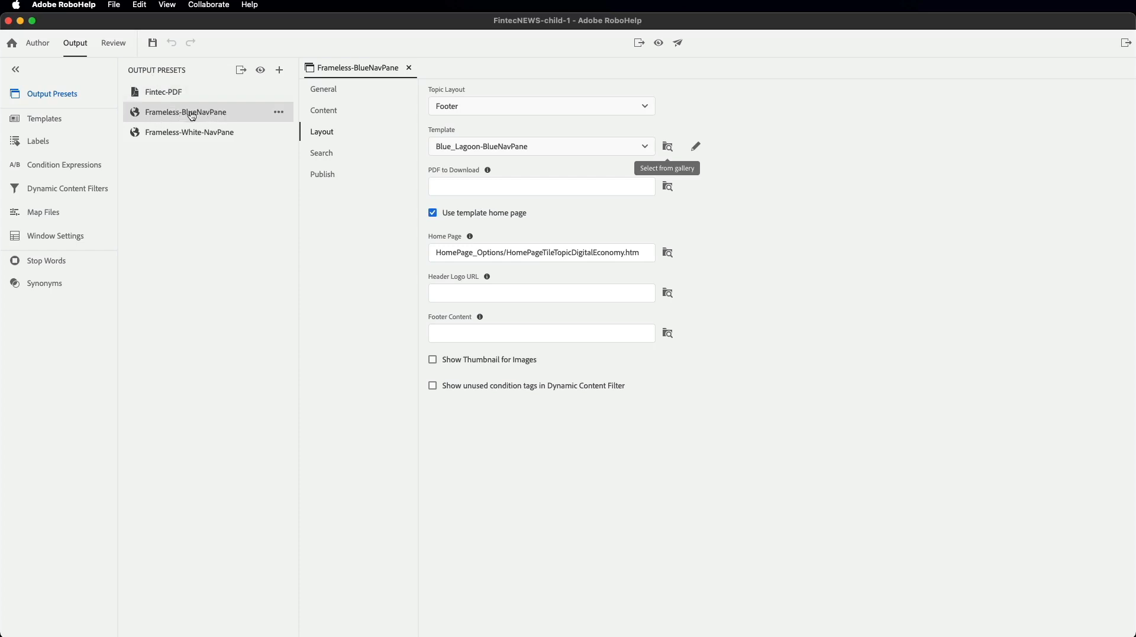
{"action": "left_click", "coordinate": [280, 71]}
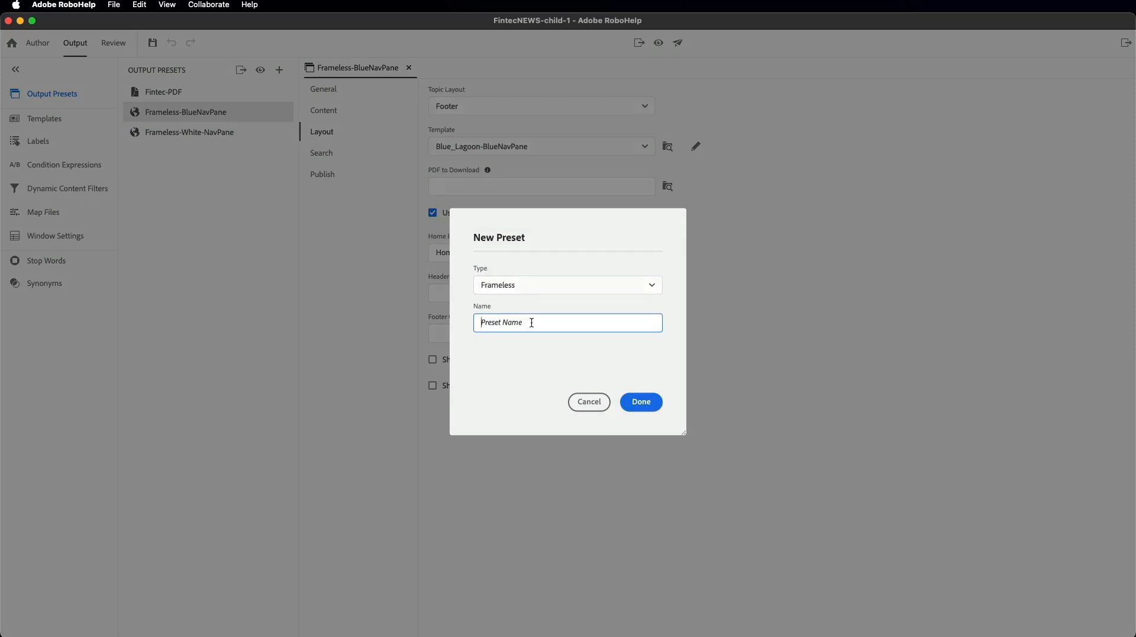
{"action": "type", "text": "Independent output"}
{"action": "left_click", "coordinate": [643, 404]}
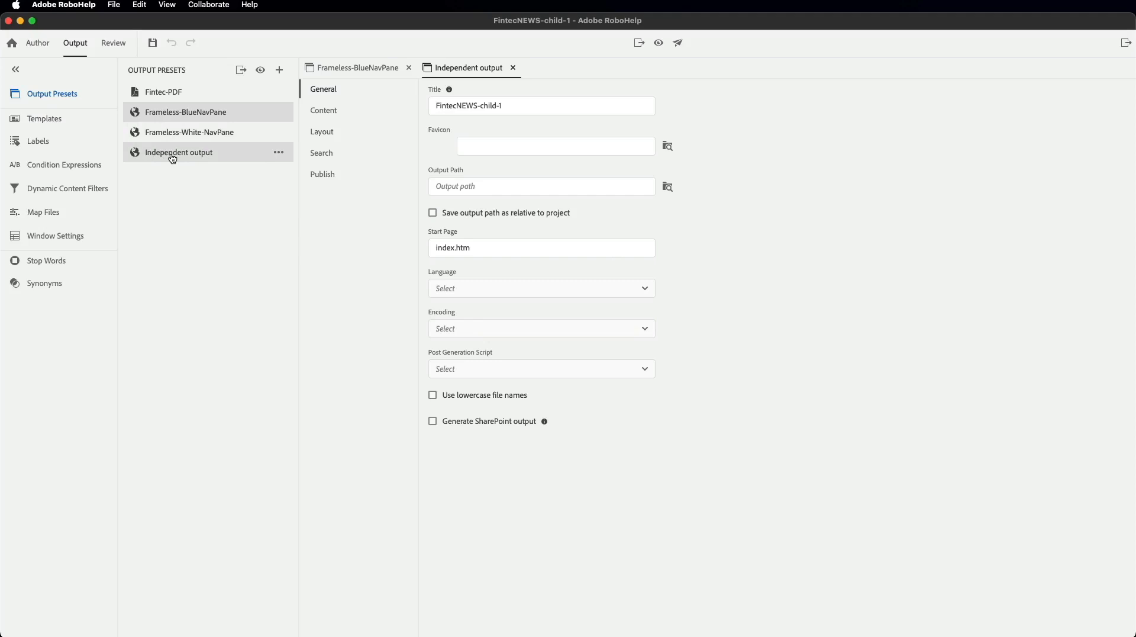
{"action": "left_click", "coordinate": [172, 159]}
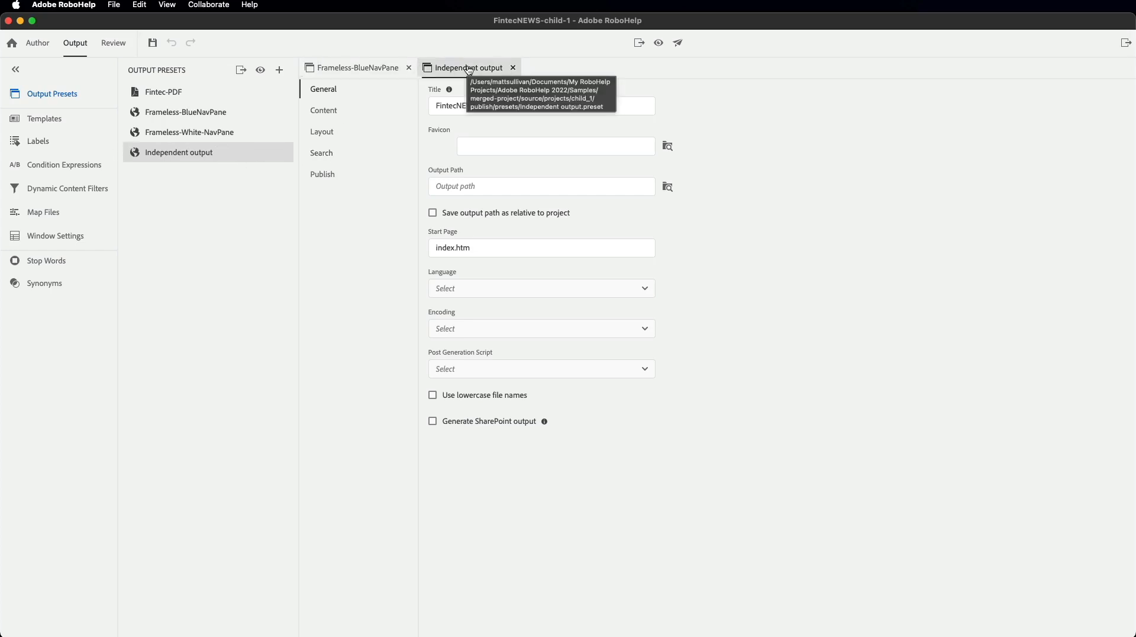
- Set the Independent output preset's layout template to Dark from the template gallery
{"action": "left_click", "coordinate": [324, 133]}
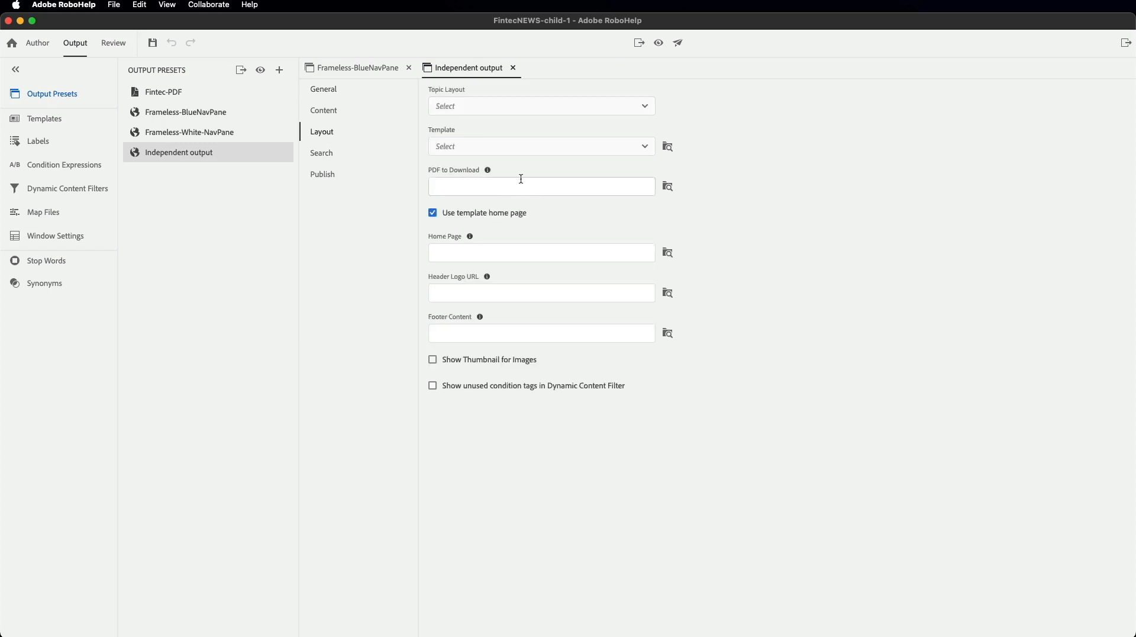
{"action": "left_click", "coordinate": [645, 149]}
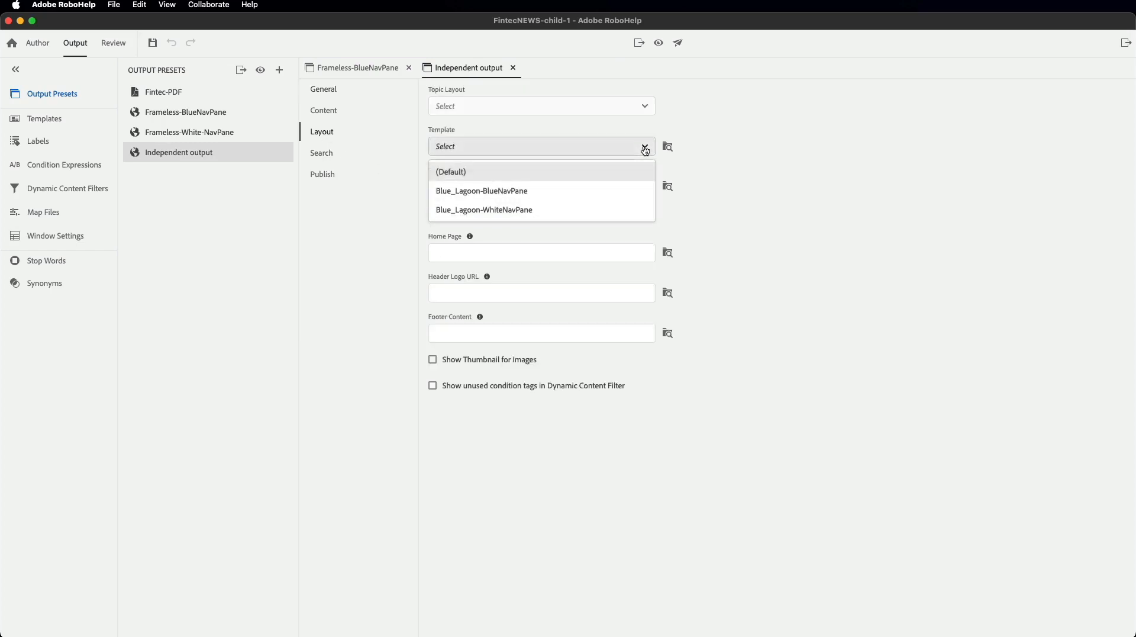
{"action": "left_click", "coordinate": [670, 145]}
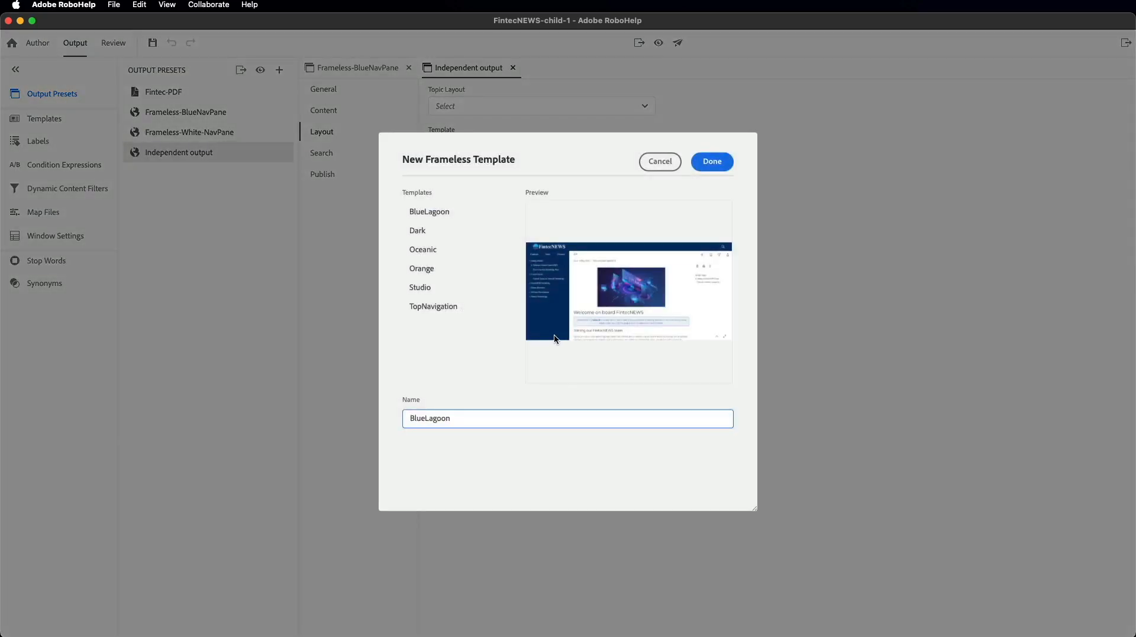
{"action": "left_click", "coordinate": [421, 233]}
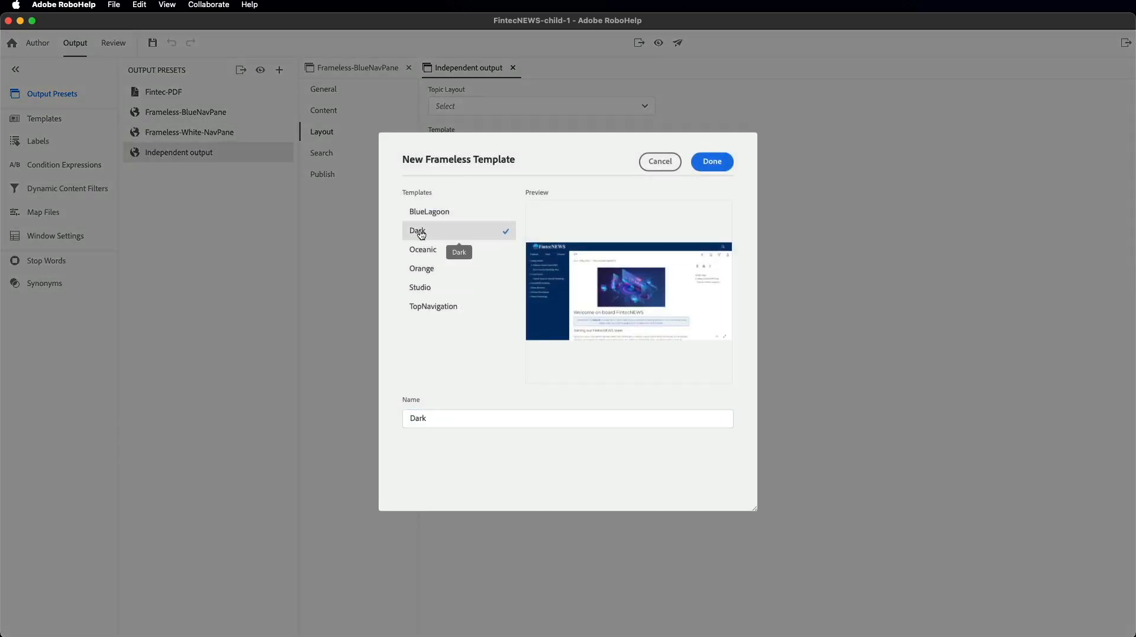
{"action": "left_click", "coordinate": [723, 169]}
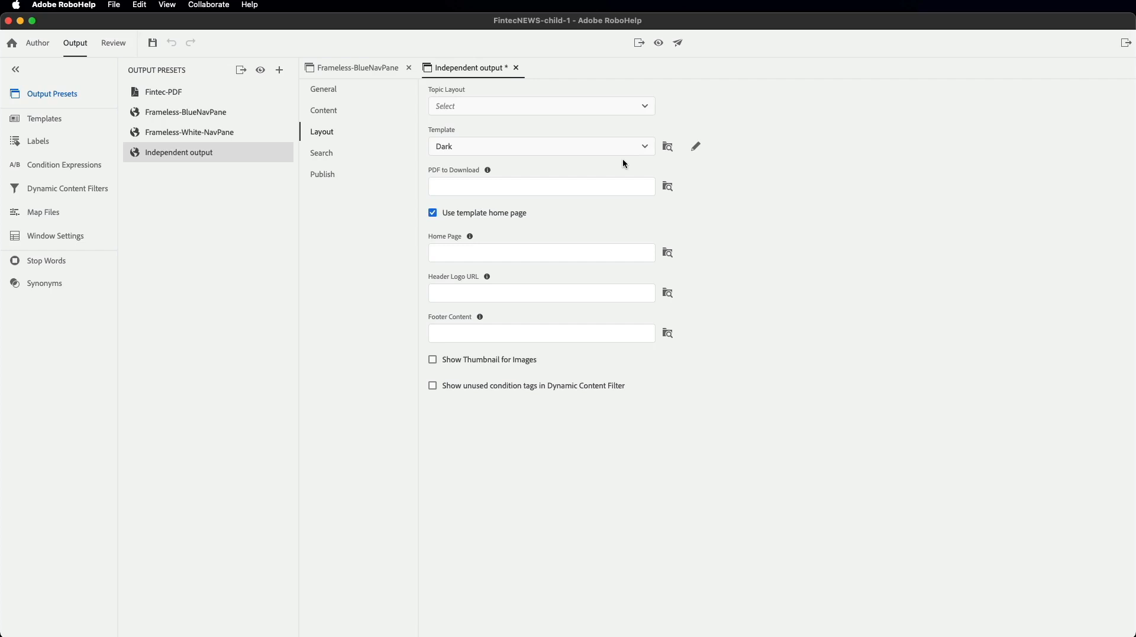
- Set the Independent output preset's output path to the Child 1 Independent Output folder in Samples
{"action": "left_click", "coordinate": [331, 93]}
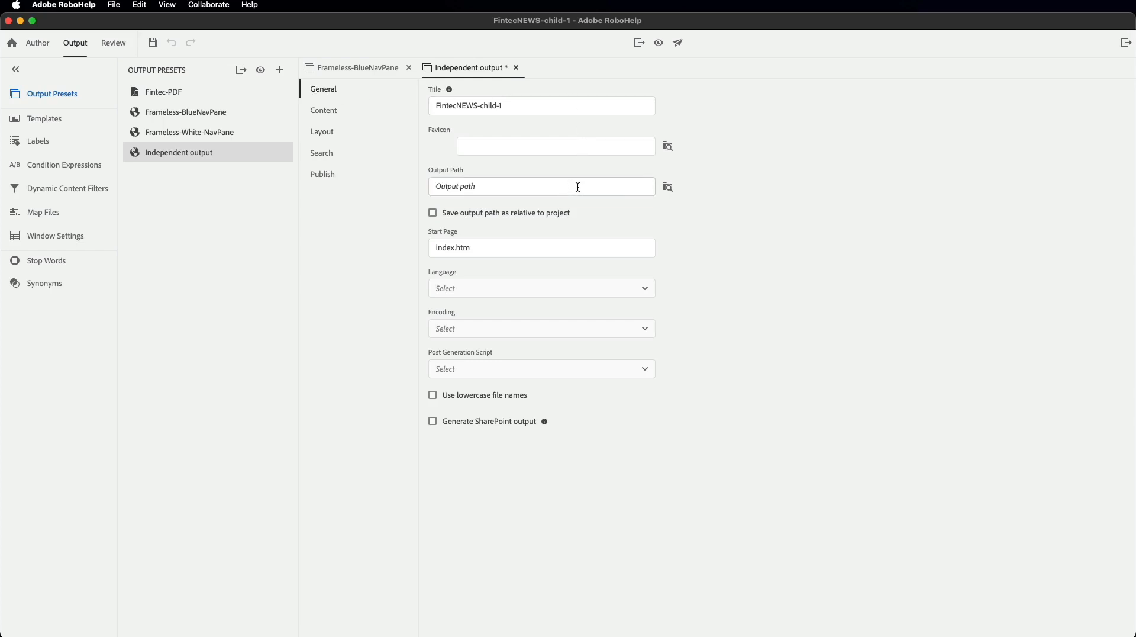
{"action": "left_click", "coordinate": [668, 188]}
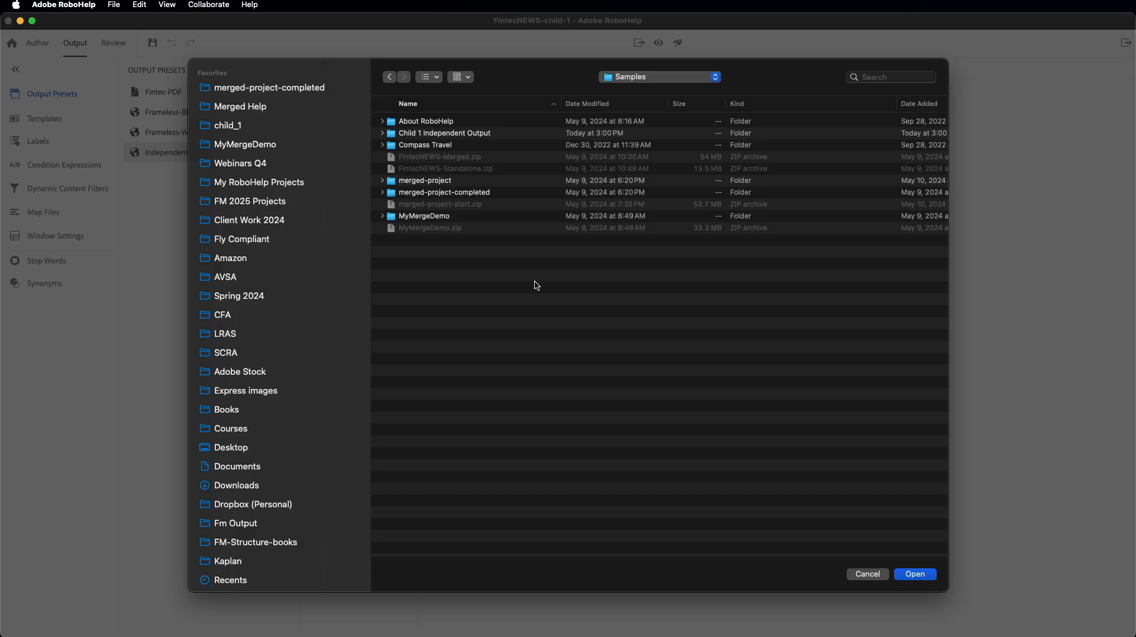
{"action": "left_click", "coordinate": [459, 134]}
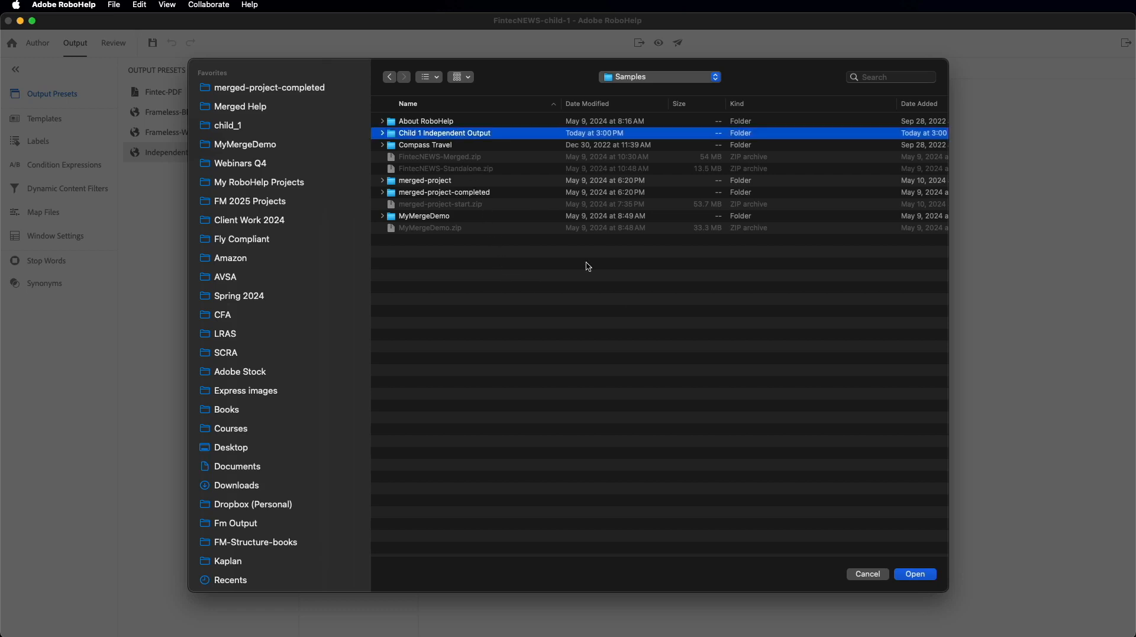
{"action": "left_click", "coordinate": [916, 575]}
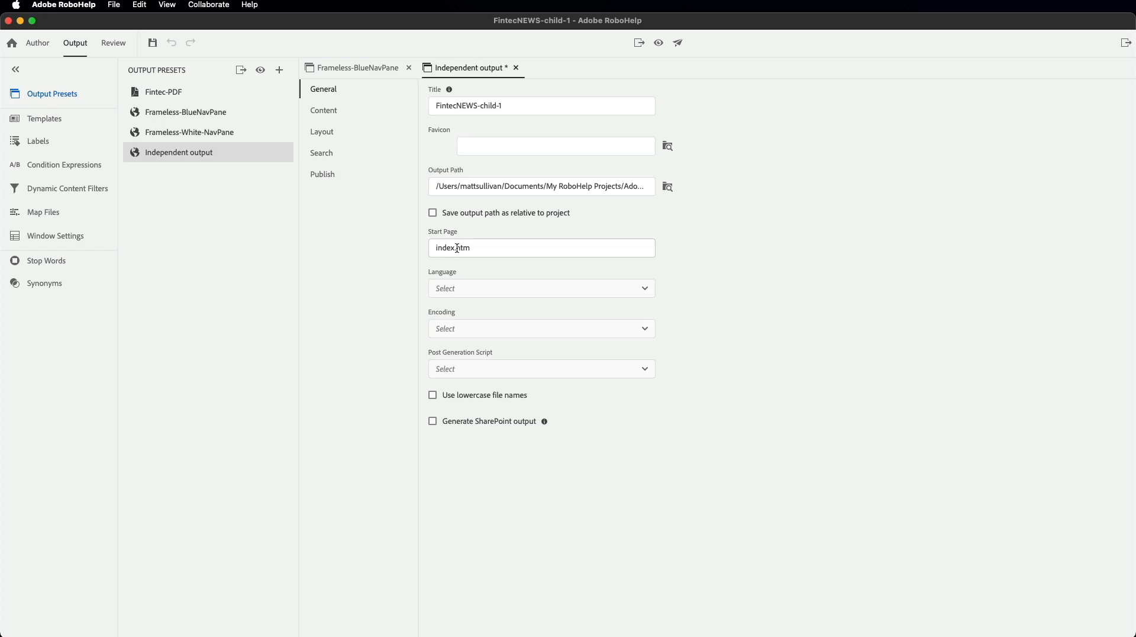
- Set the Independent output preset's default topic to the project topic Welcome Aboard FintecNEWS
{"action": "left_click", "coordinate": [325, 113]}
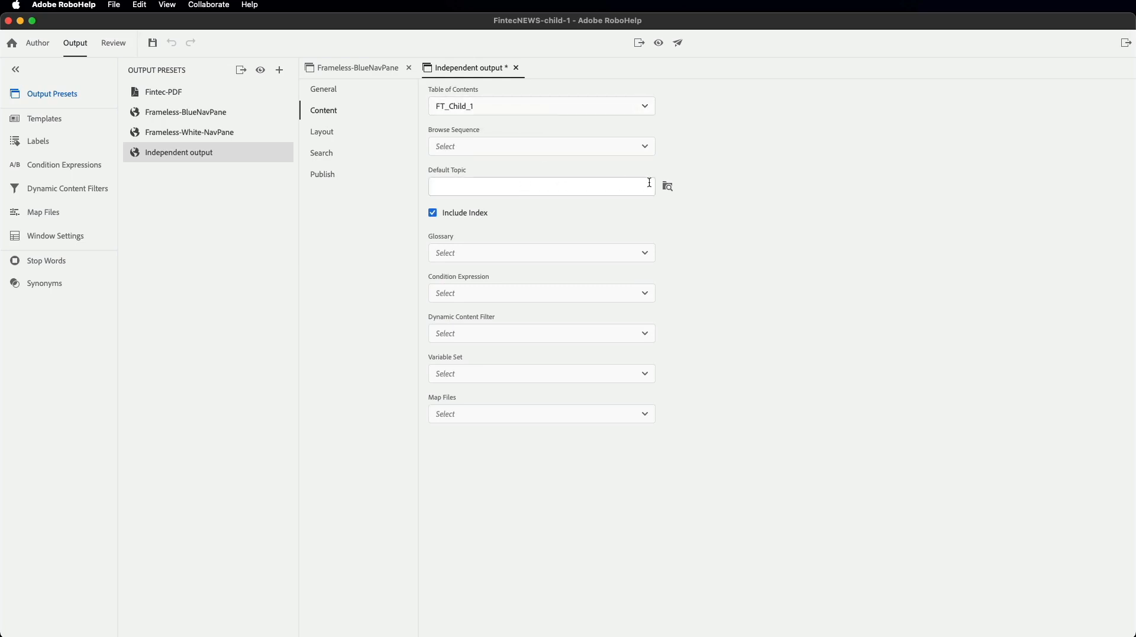
{"action": "left_click", "coordinate": [668, 186]}
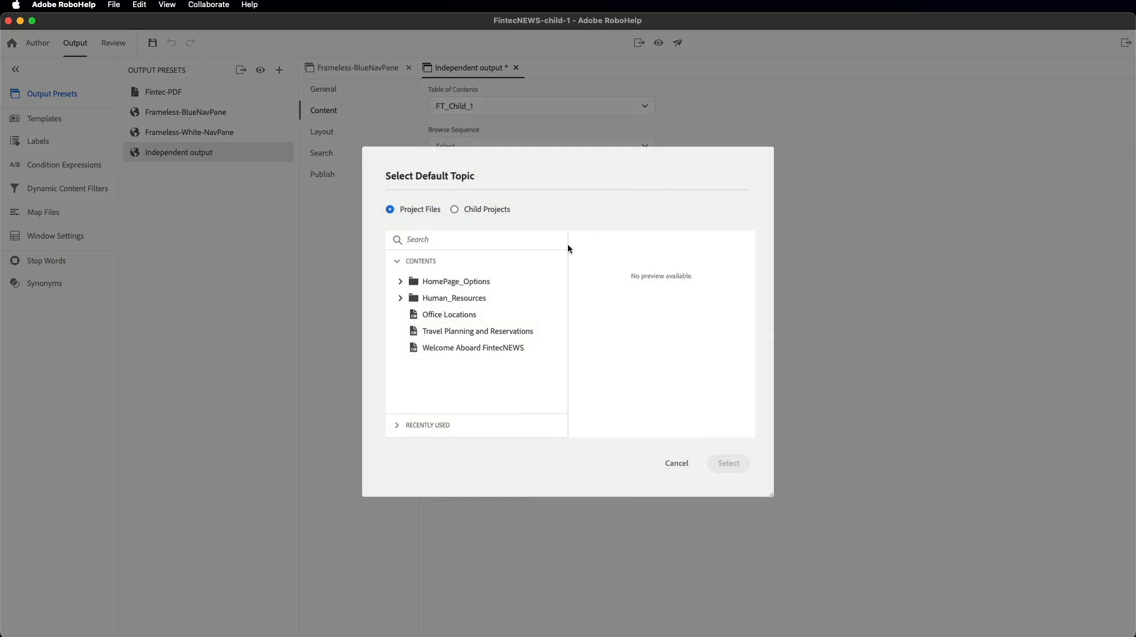
{"action": "left_click", "coordinate": [457, 351]}
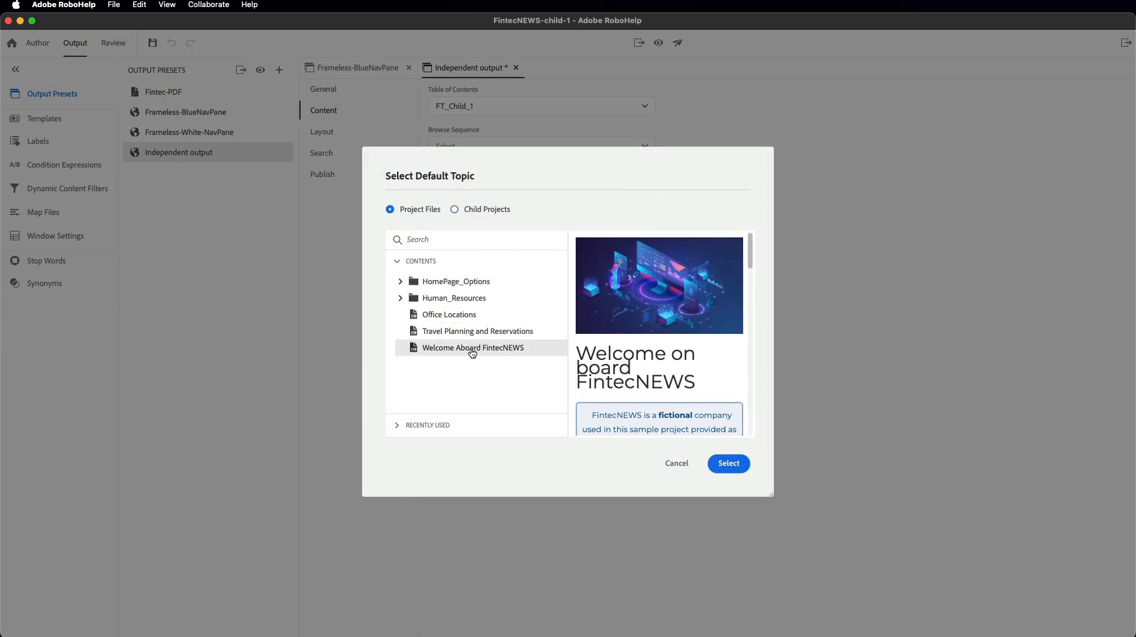
{"action": "left_click", "coordinate": [730, 466]}
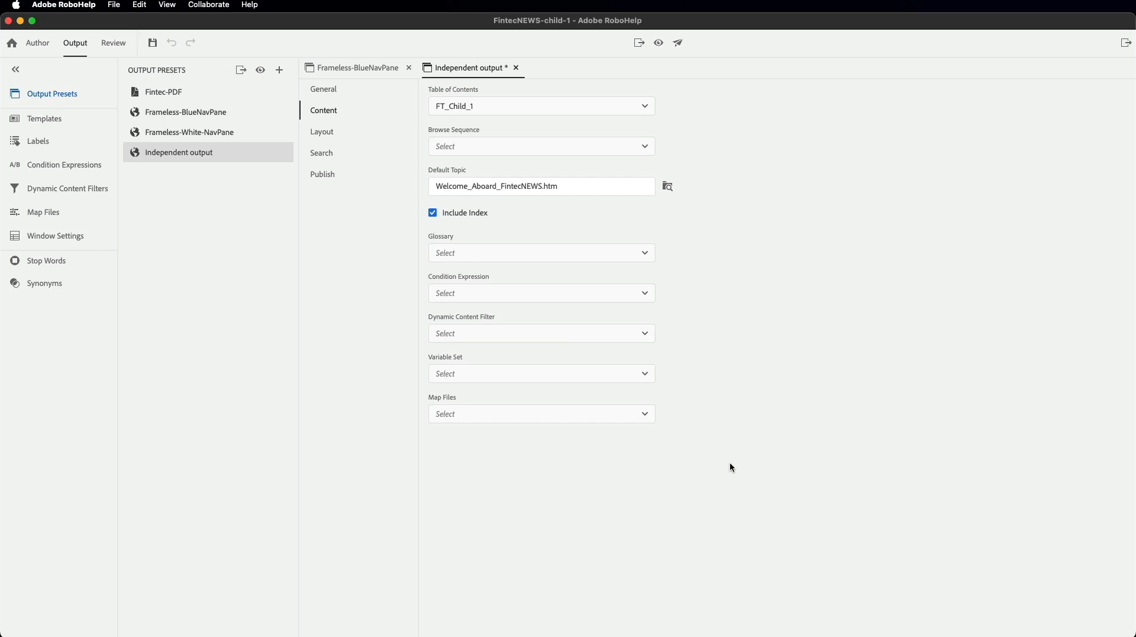
- Review the Independent output preset's layout settings, save the preset, generate its output, and view the result
{"action": "left_click", "coordinate": [321, 133]}
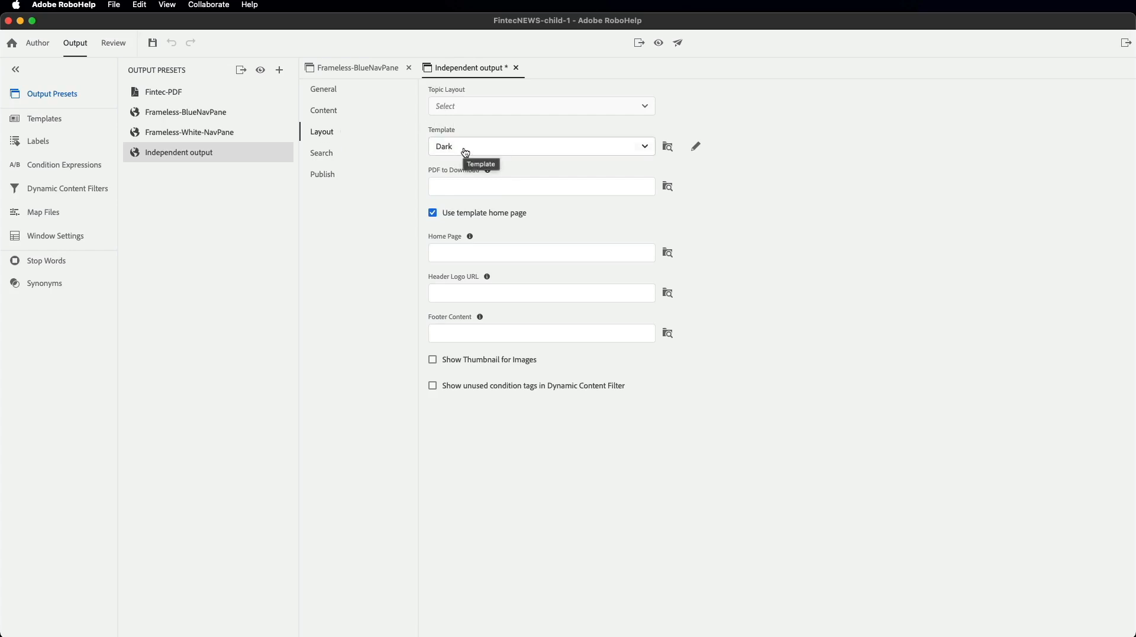
{"action": "key", "text": "super+s"}
{"action": "left_click", "coordinate": [639, 44]}
{"action": "left_click", "coordinate": [659, 44]}
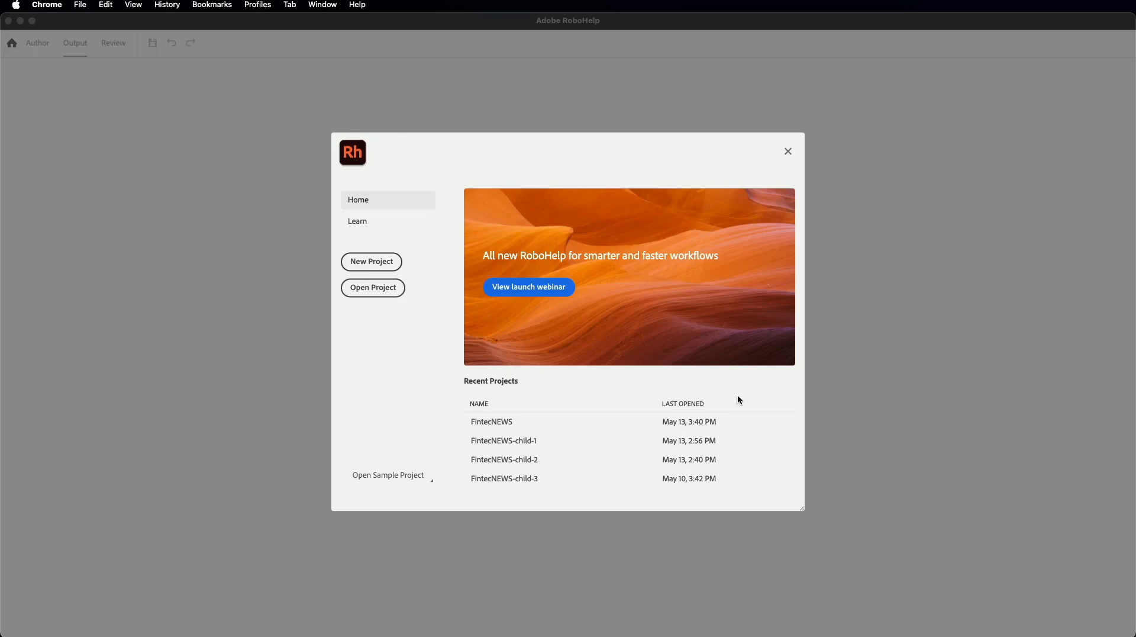
- Return to RoboHelp, open the recent FintecNEWS project, and show its output presets
{"action": "left_click", "coordinate": [494, 425]}
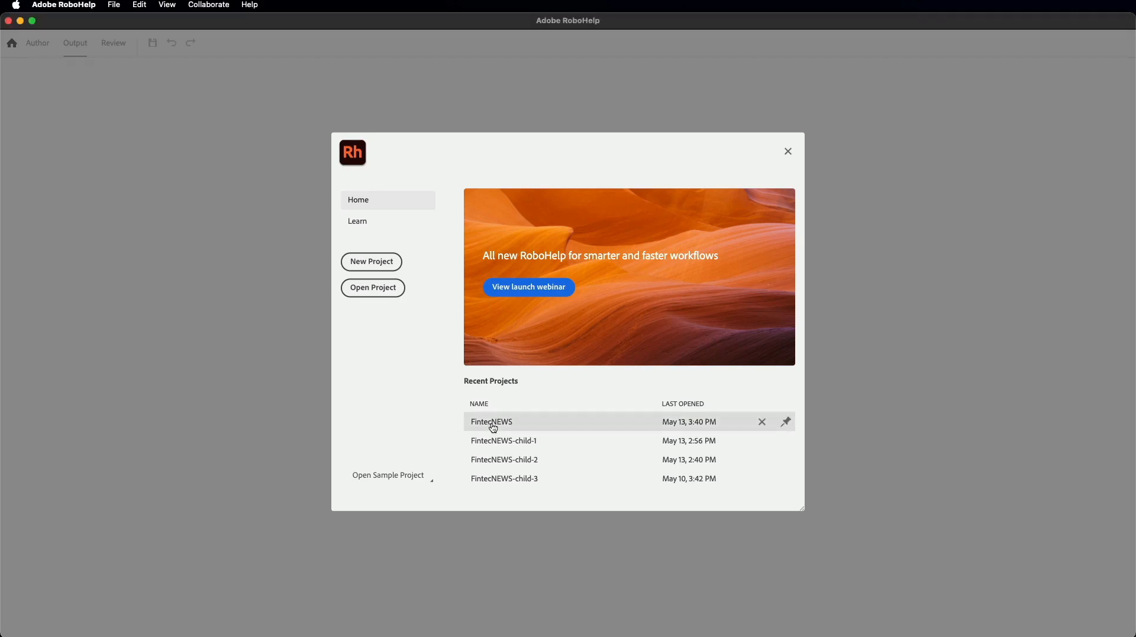
{"action": "double_click", "coordinate": [495, 426]}
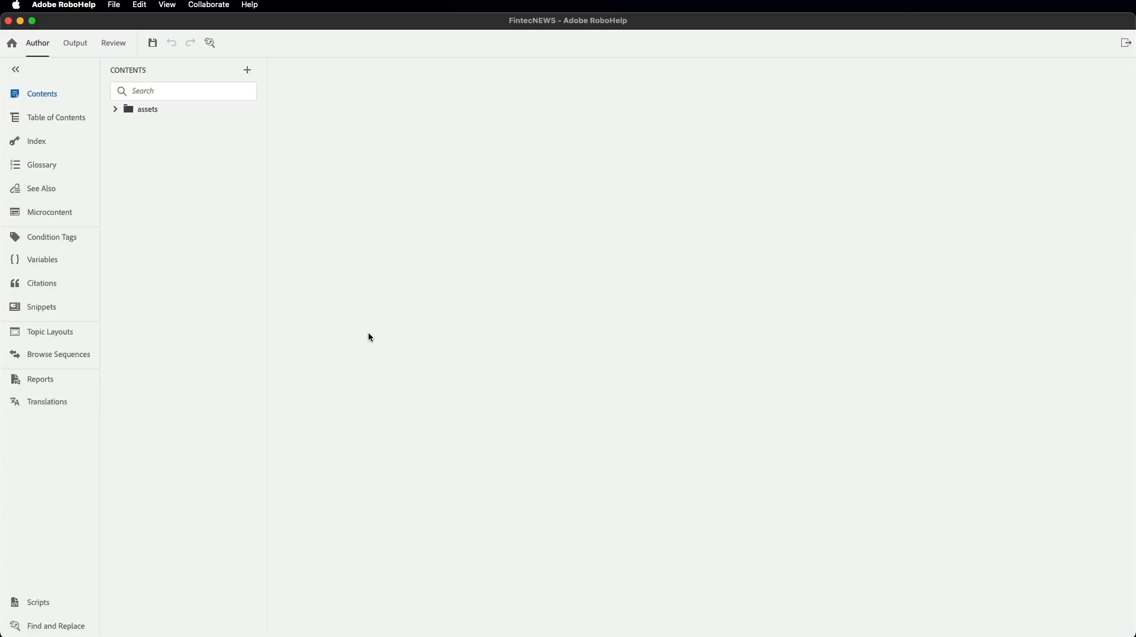
{"action": "left_click", "coordinate": [71, 43]}
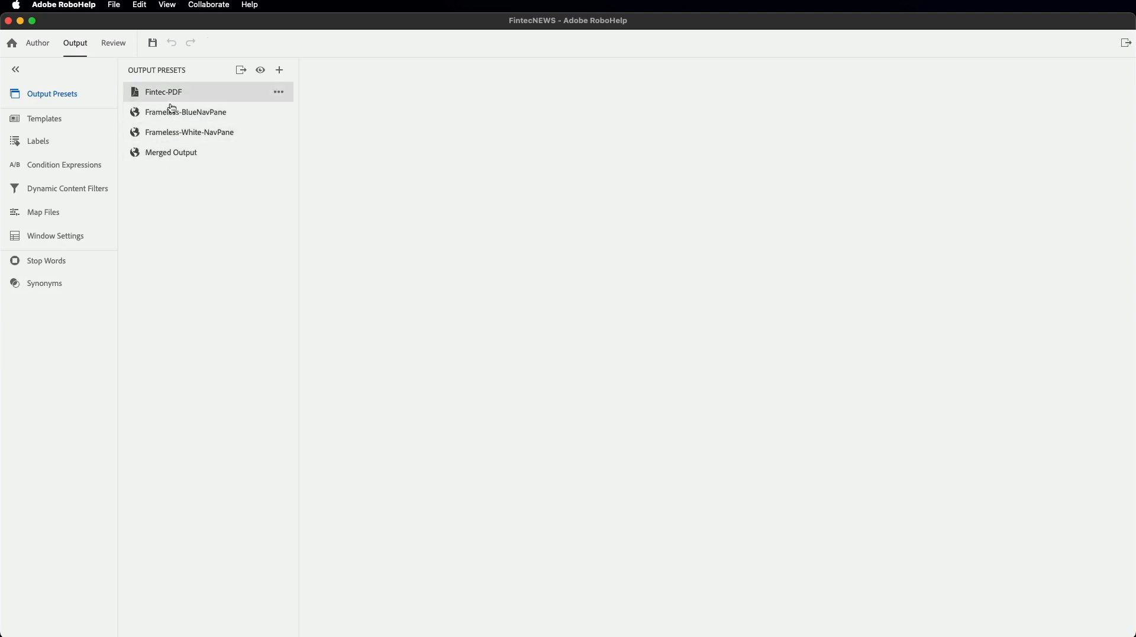
- Create a Responsive HTML5 output preset named output-html5 in the FintecNEWS project
{"action": "left_click", "coordinate": [281, 71]}
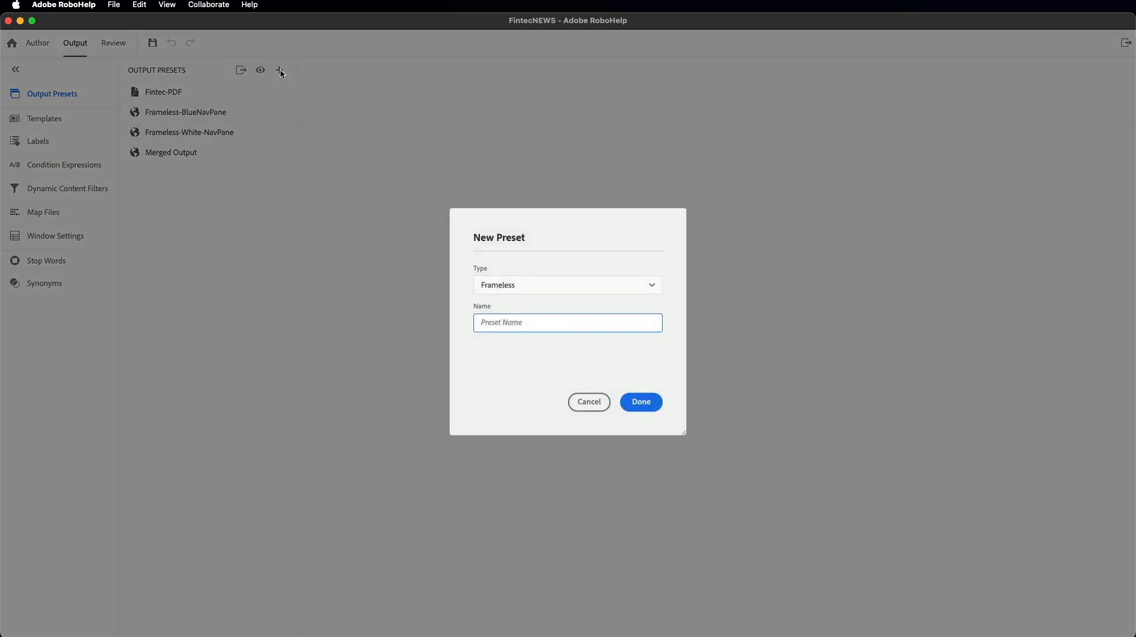
{"action": "left_click", "coordinate": [536, 288]}
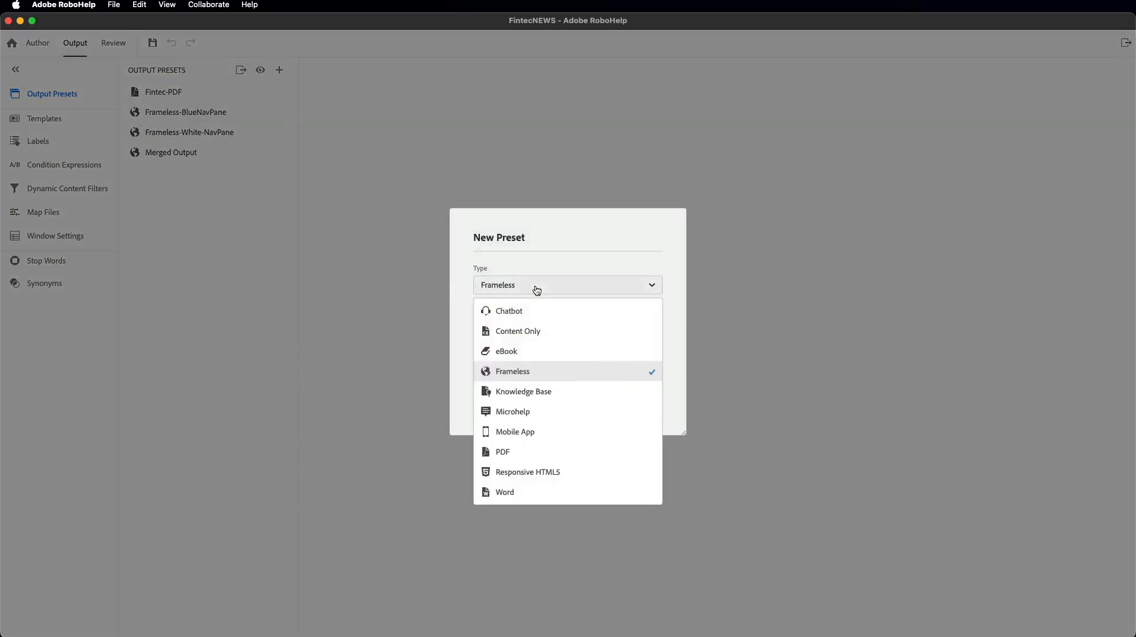
{"action": "left_click", "coordinate": [535, 472]}
{"action": "left_click", "coordinate": [540, 323]}
{"action": "type", "text": "output-html5"}
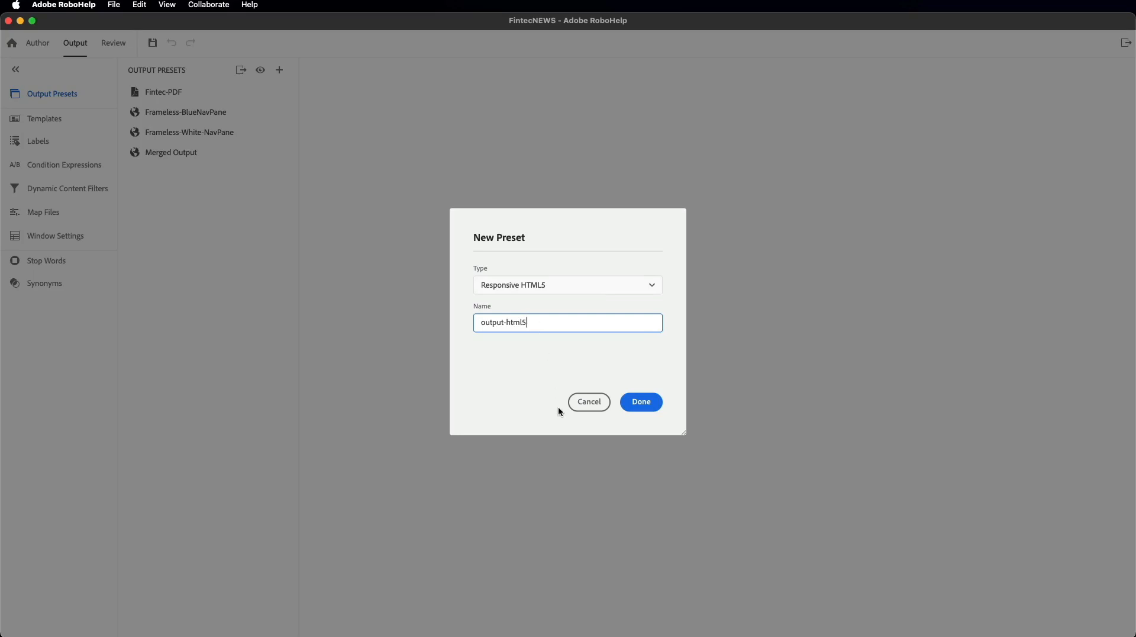
{"action": "left_click", "coordinate": [648, 402]}
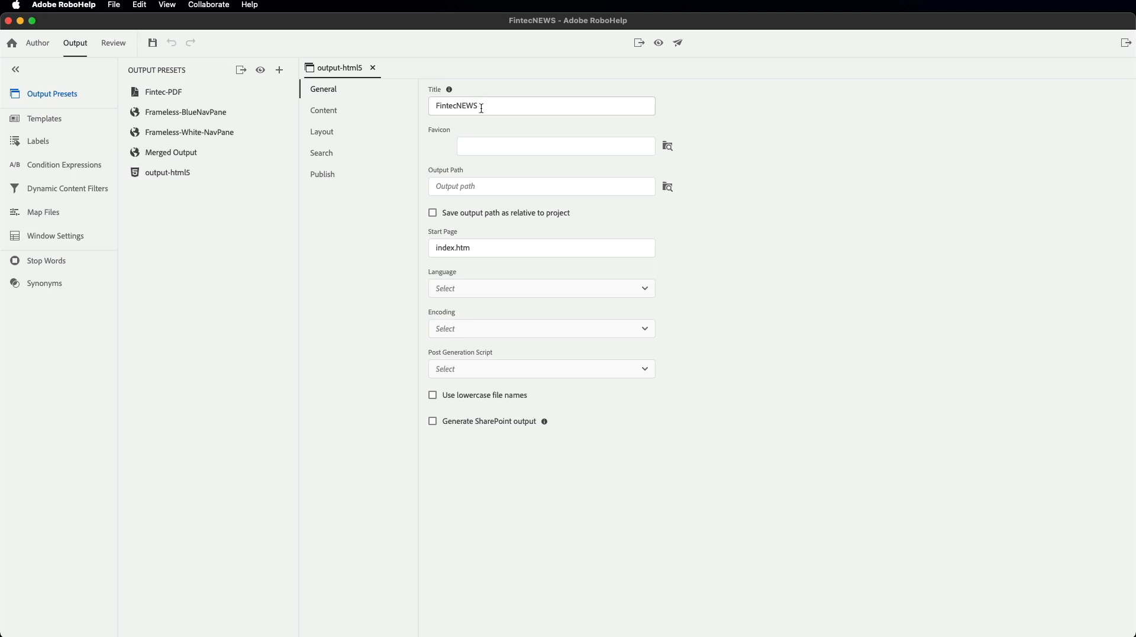
- Set the output-html5 preset's output path to the output-html5 folder in merged-project and save the preset
{"action": "left_click", "coordinate": [662, 193]}
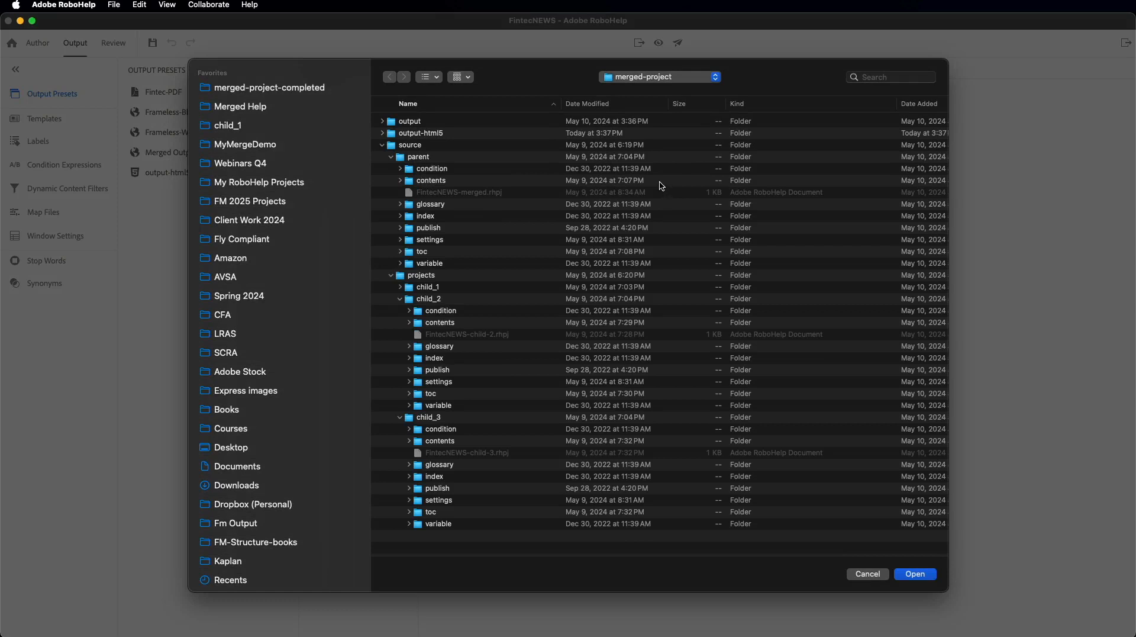
{"action": "left_click", "coordinate": [393, 122]}
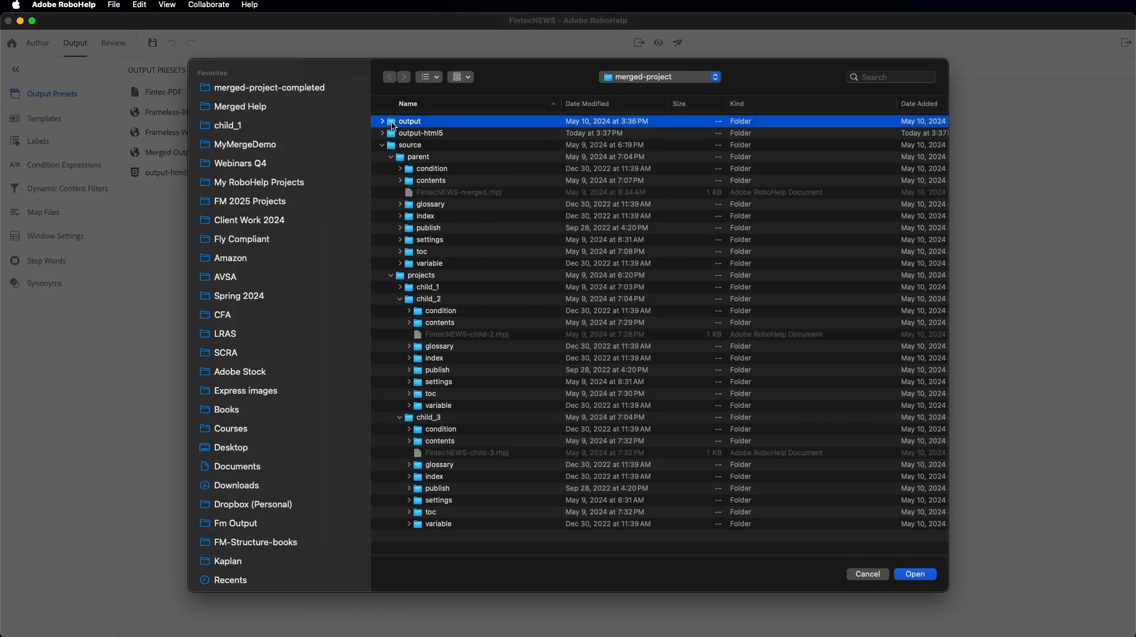
{"action": "left_click", "coordinate": [392, 135]}
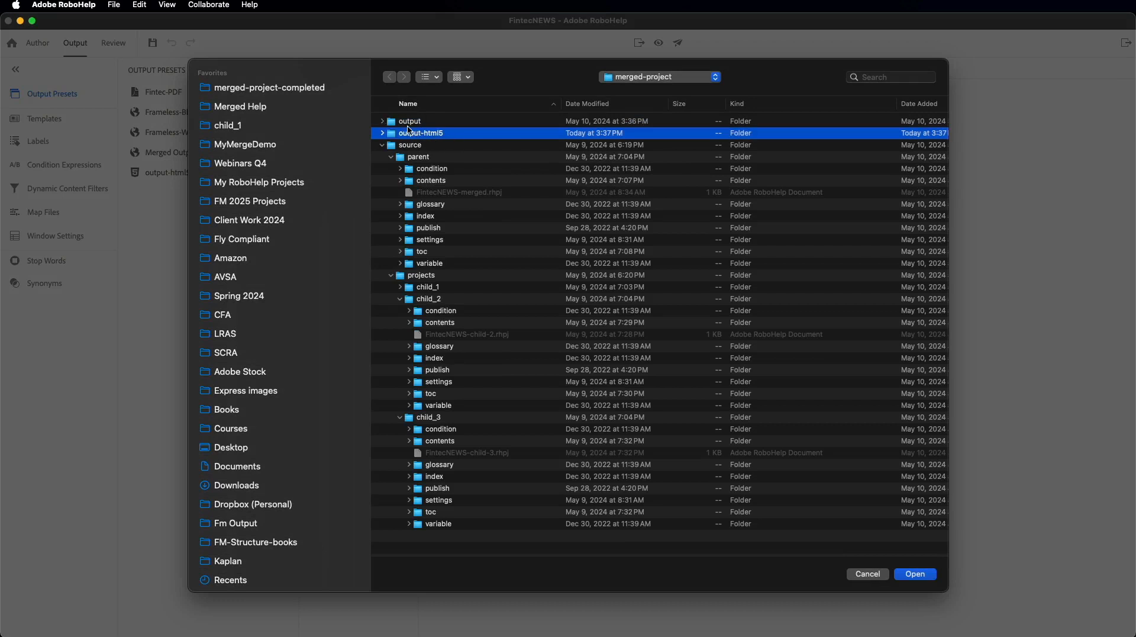
{"action": "left_click", "coordinate": [382, 123]}
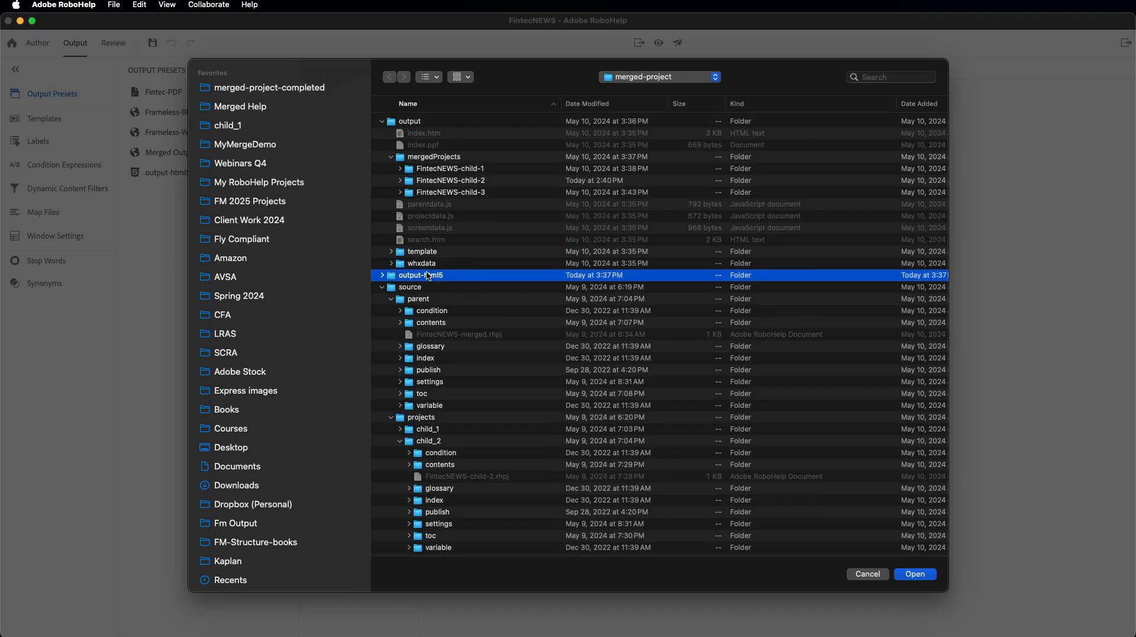
{"action": "left_click", "coordinate": [914, 573]}
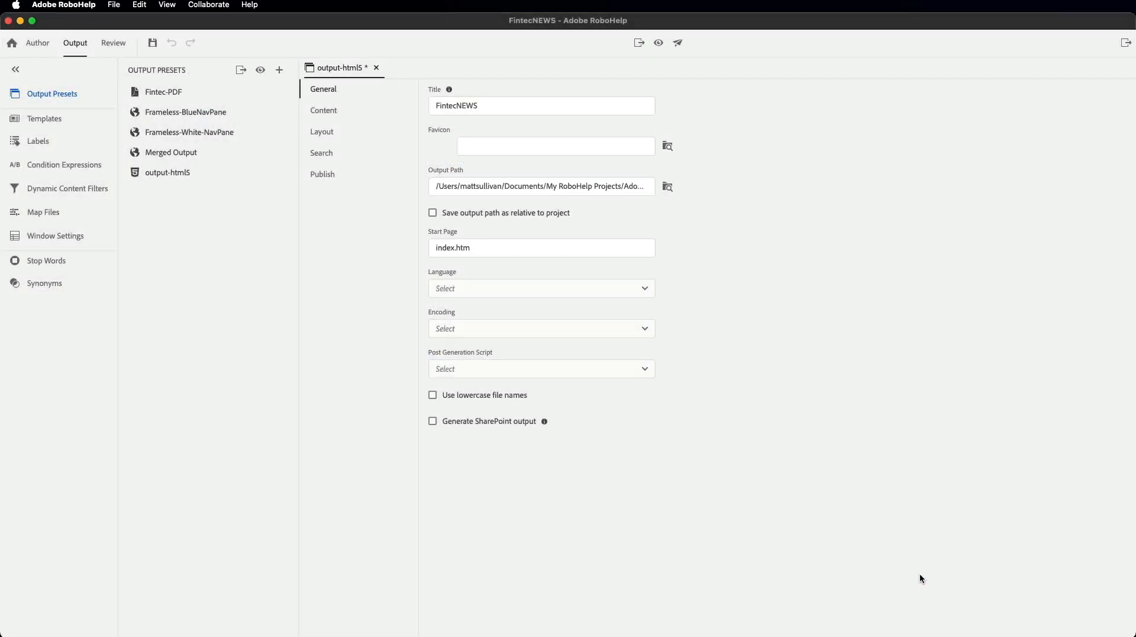
{"action": "key", "text": "super+s"}
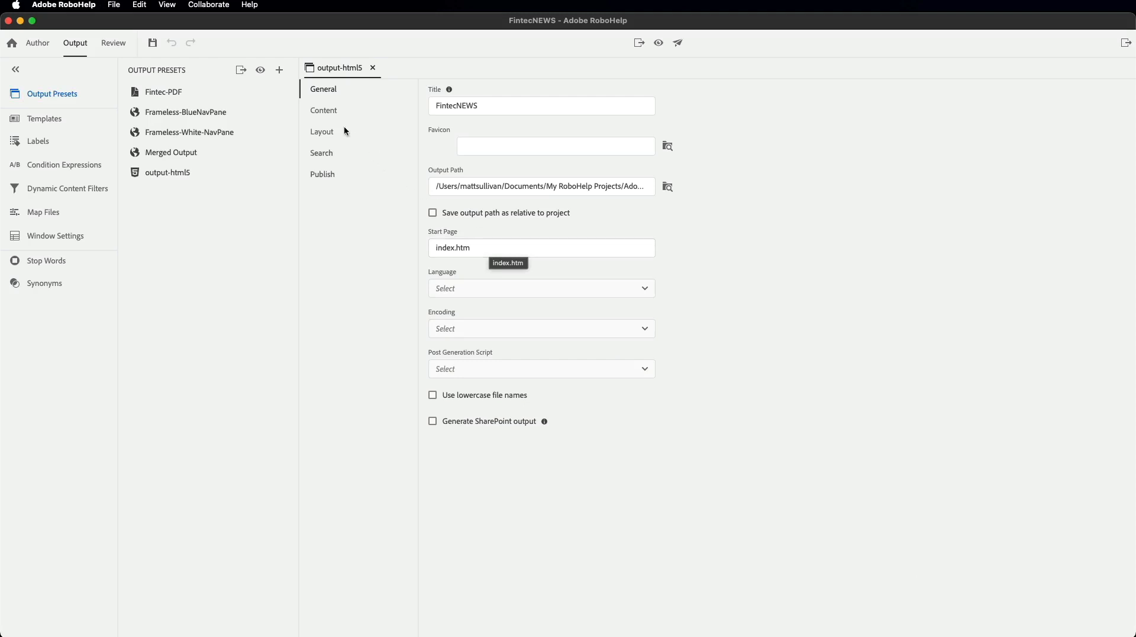
- Set the output-html5 preset's default topic to the child project FintecNEWS-child-1
{"action": "left_click", "coordinate": [324, 112]}
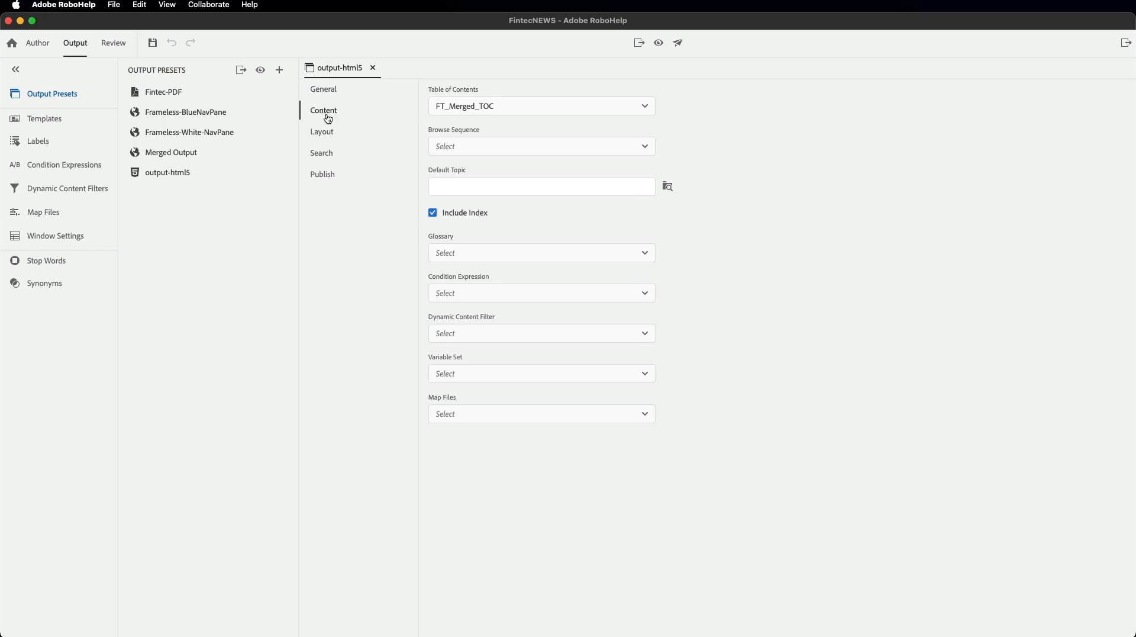
{"action": "left_click", "coordinate": [669, 188]}
{"action": "left_click", "coordinate": [455, 209]}
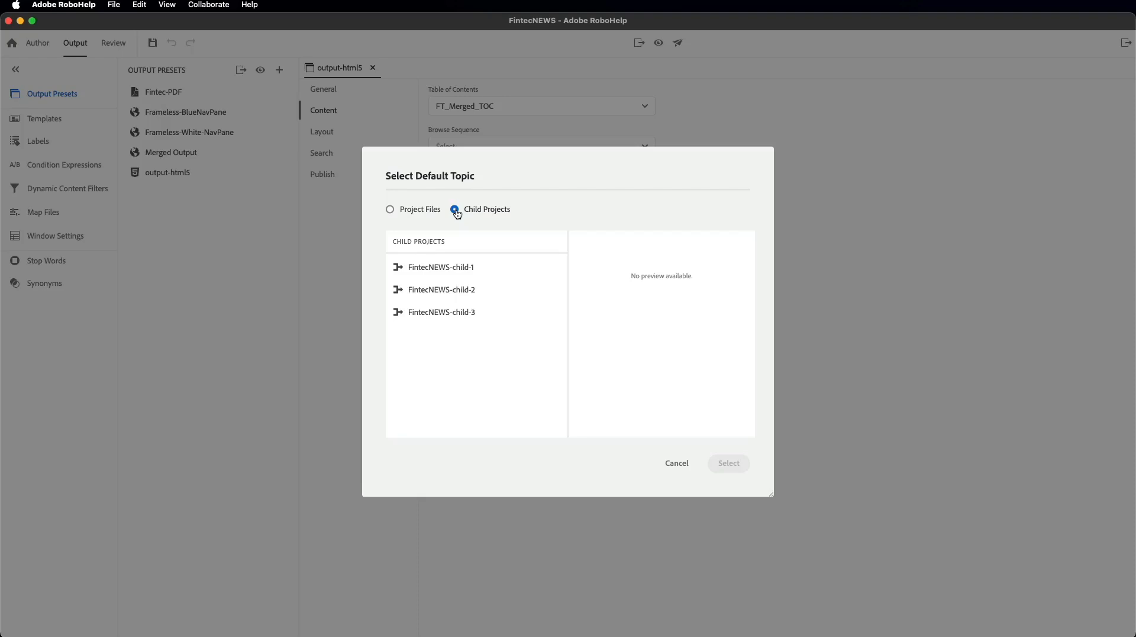
{"action": "left_click", "coordinate": [433, 270]}
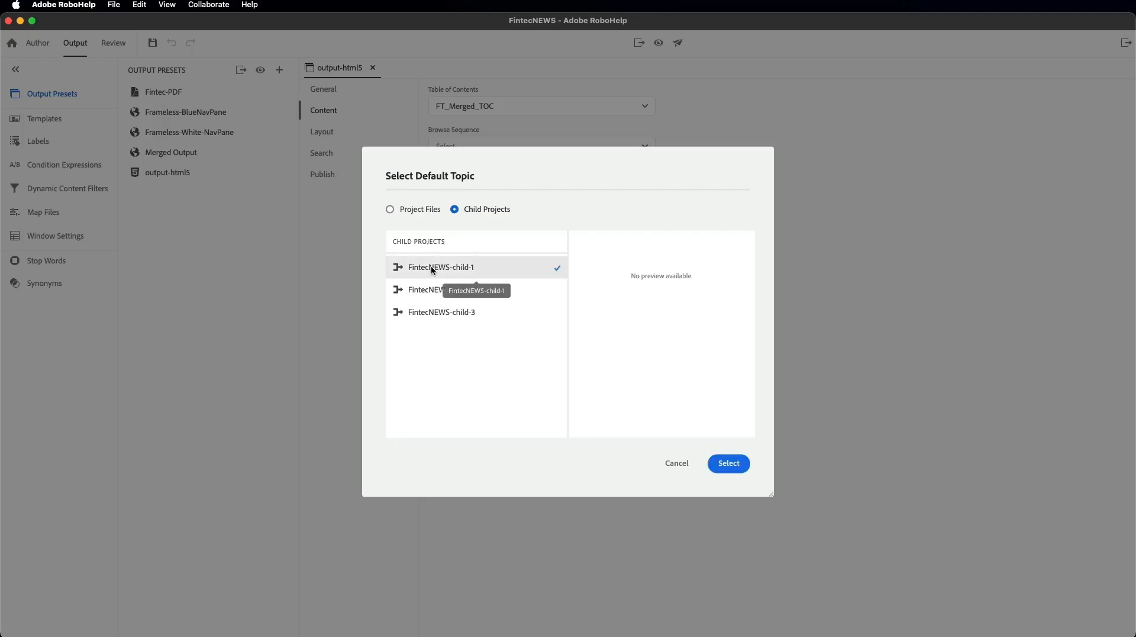
{"action": "left_click", "coordinate": [728, 464]}
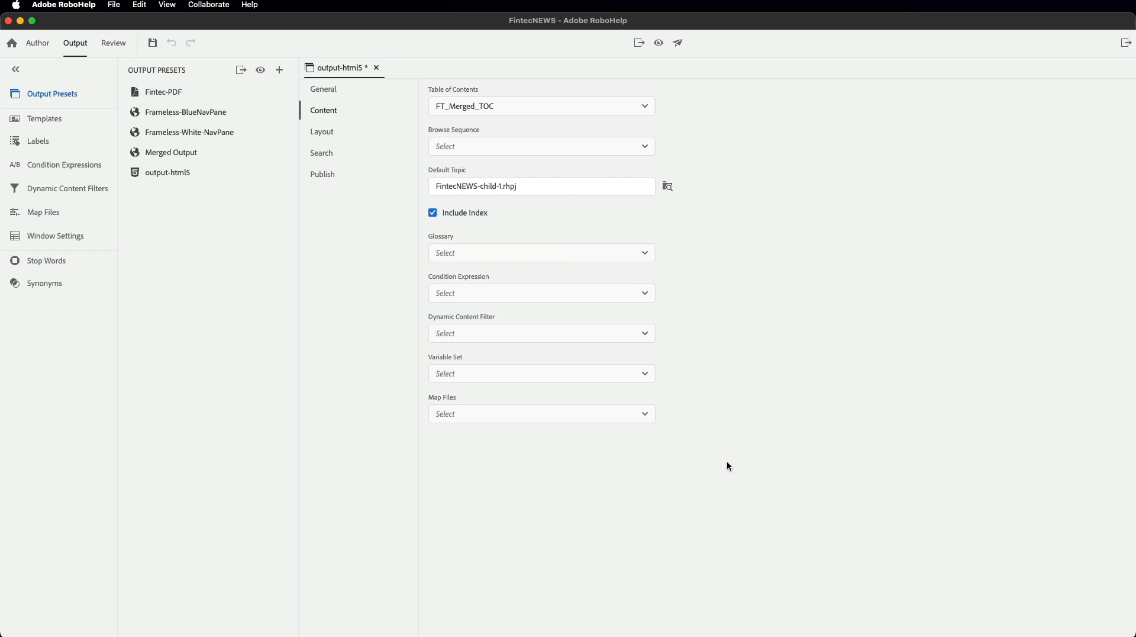
- Add a Responsive HTML5 template based on Charcoal_Grey, named Charcoal_Grey-merged, as the output-html5 preset's layout template
{"action": "left_click", "coordinate": [319, 137]}
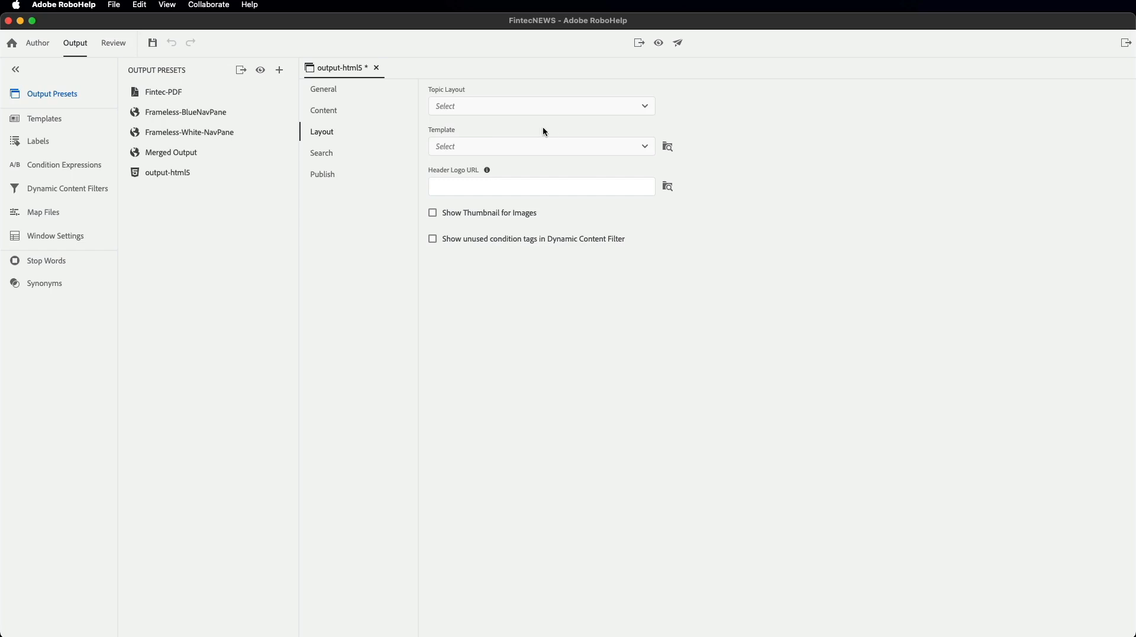
{"action": "left_click", "coordinate": [647, 148]}
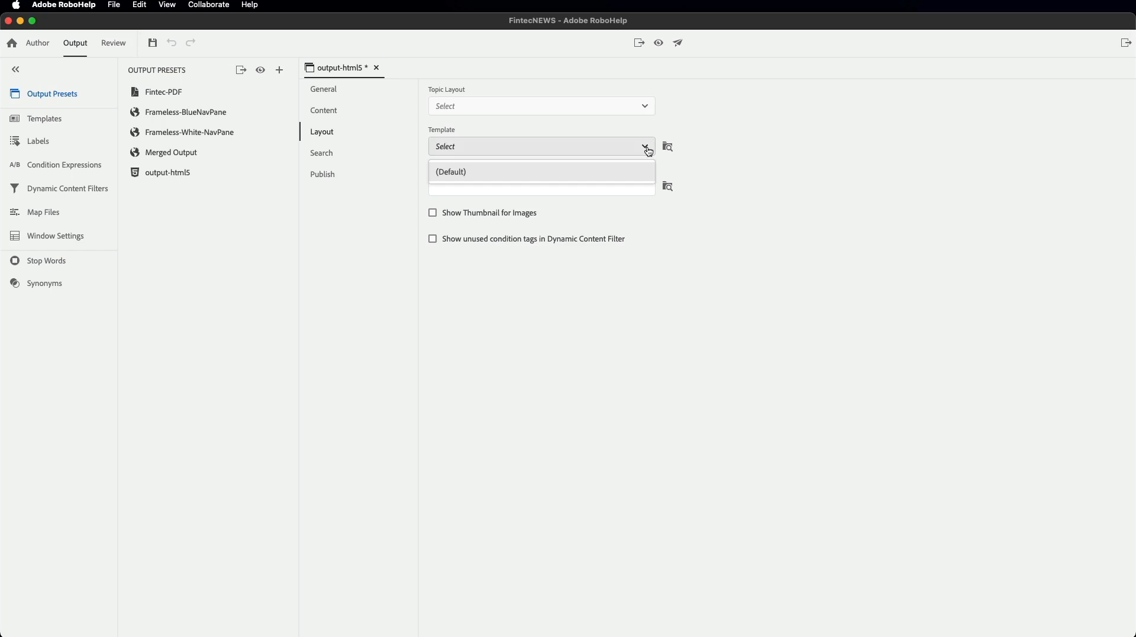
{"action": "left_click", "coordinate": [650, 151]}
{"action": "left_click", "coordinate": [669, 148]}
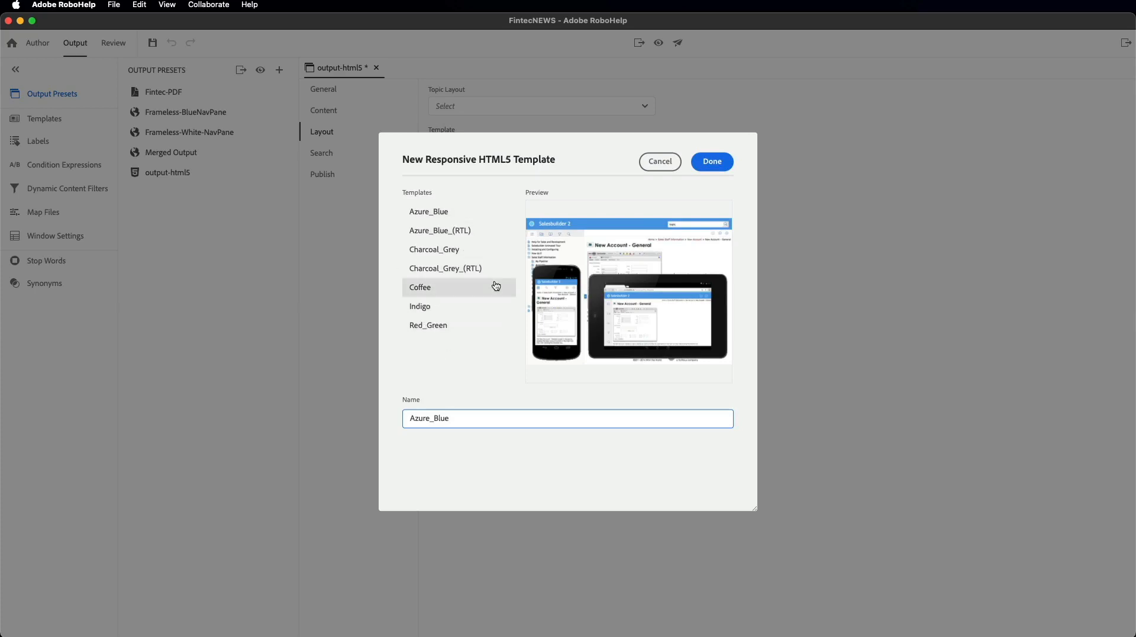
{"action": "left_click", "coordinate": [429, 255]}
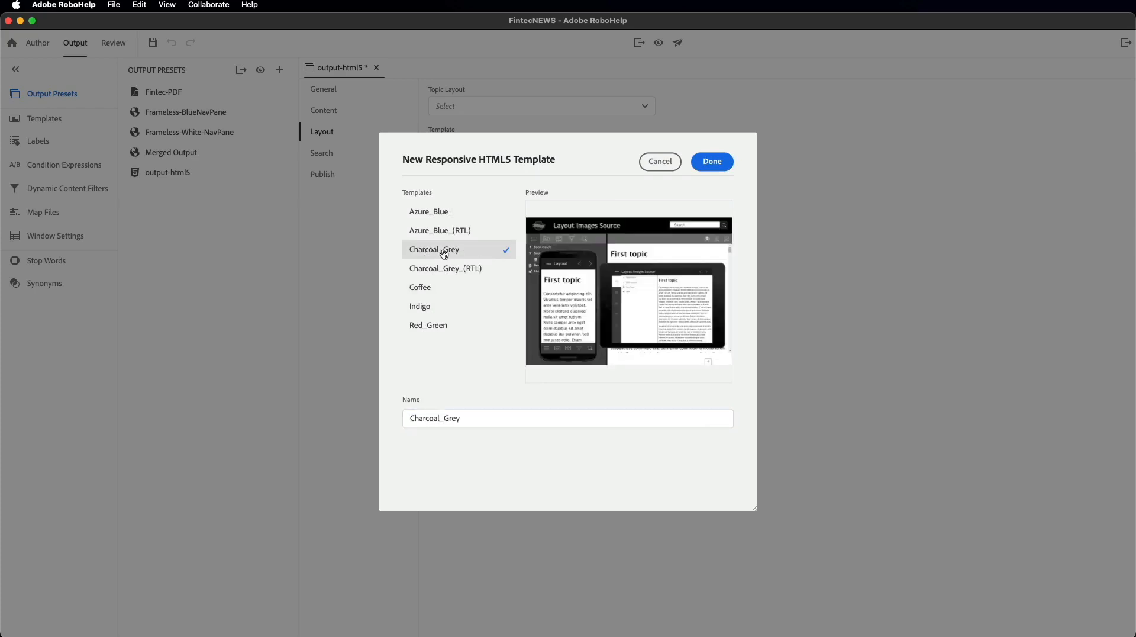
{"action": "left_click", "coordinate": [497, 413]}
{"action": "type", "text": "-merged"}
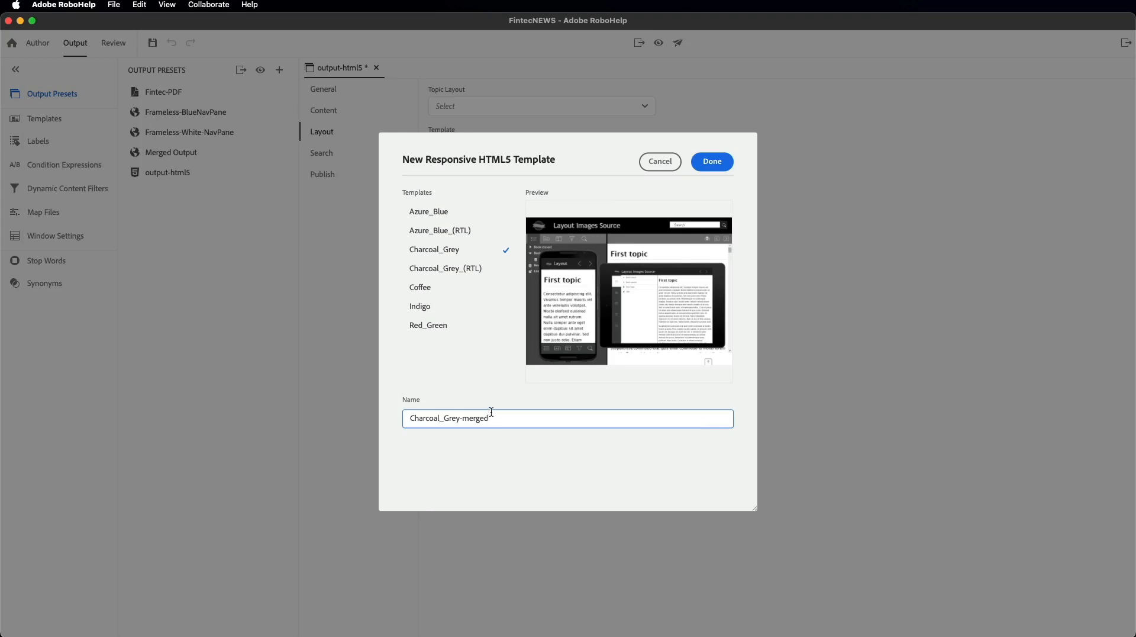
{"action": "left_click", "coordinate": [711, 165]}
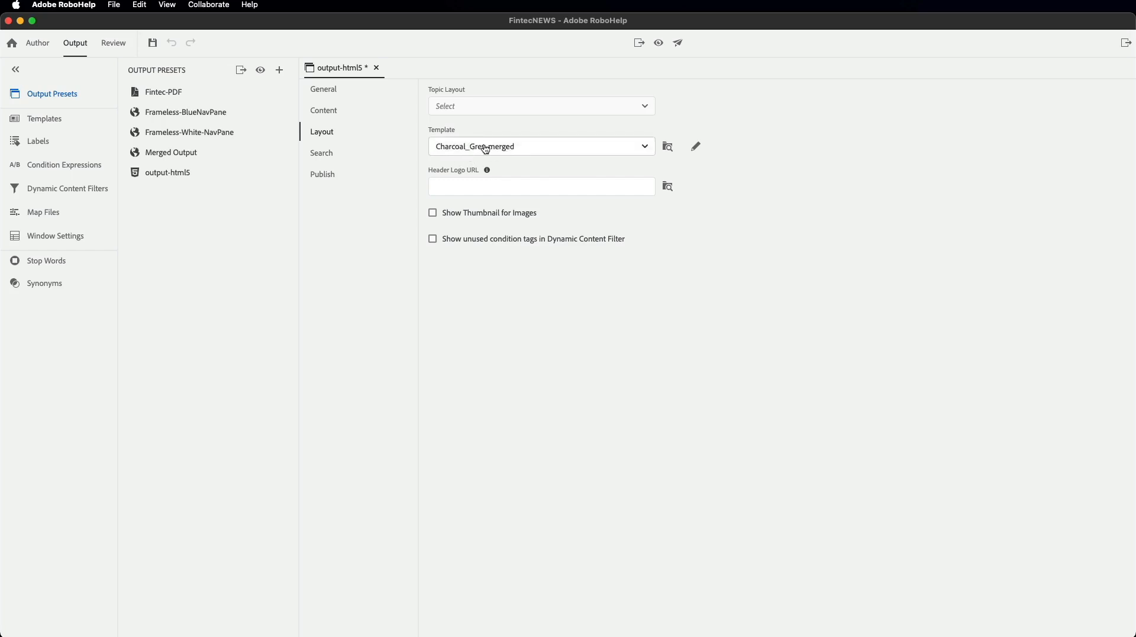
- Save the output-html5 preset, generate the Responsive HTML5 output, and view it in the browser
{"action": "key", "text": "super+s"}
{"action": "left_click", "coordinate": [641, 45]}
{"action": "left_click", "coordinate": [658, 45]}
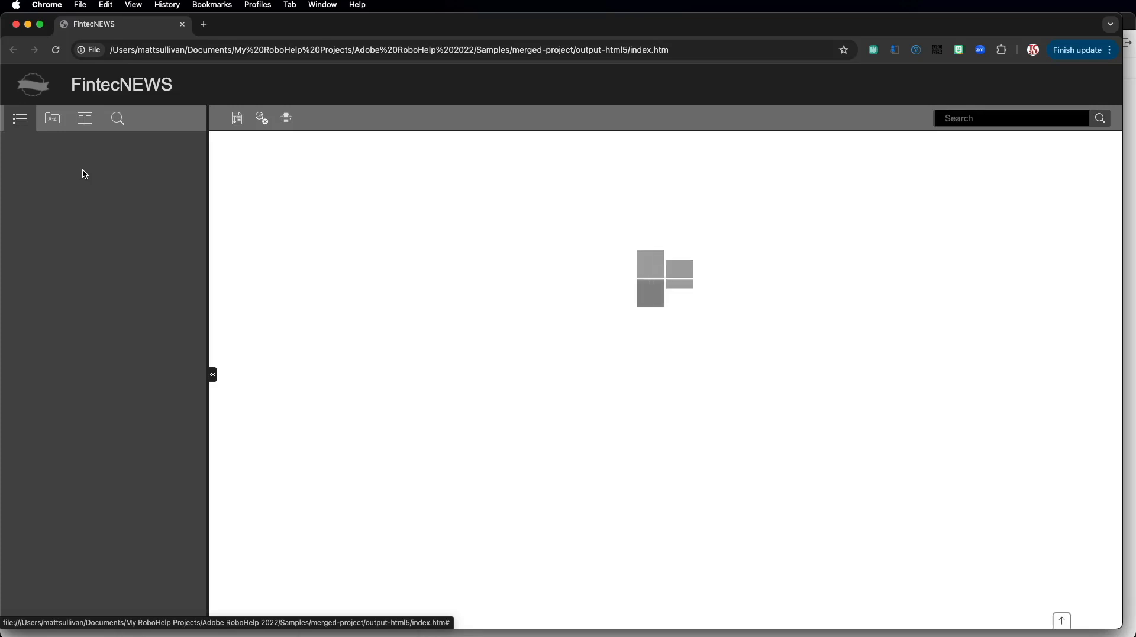
- Switch back to RoboHelp, open the recent FintecNEWS-child-1 project, and show its output presets
{"action": "key", "text": "super+Tab"}
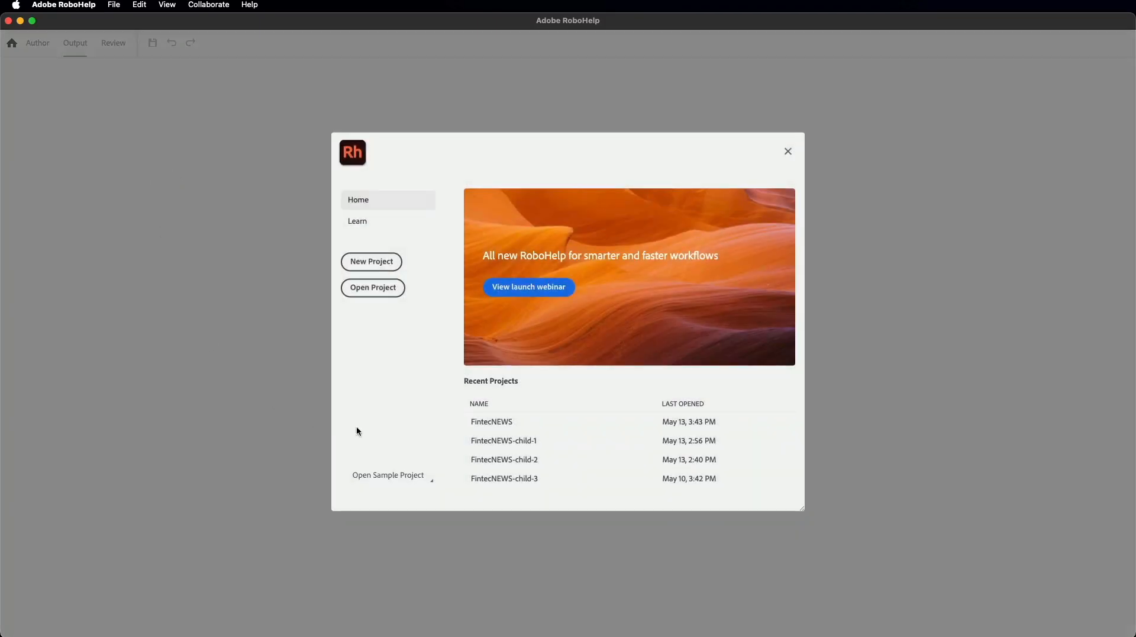
{"action": "left_click", "coordinate": [512, 441]}
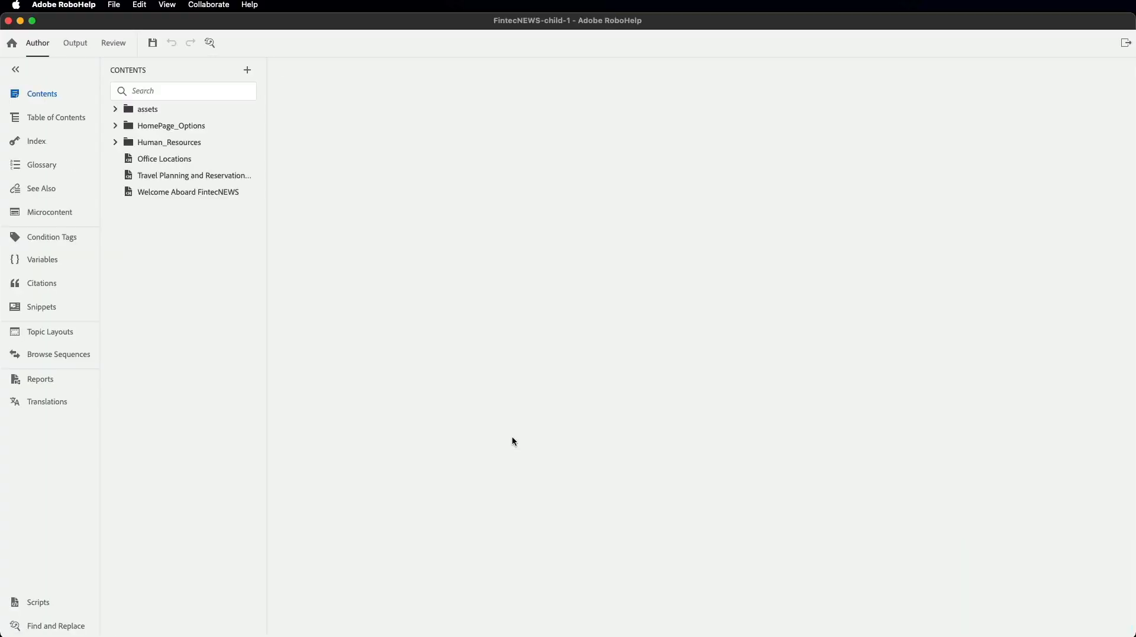
{"action": "left_click", "coordinate": [77, 44]}
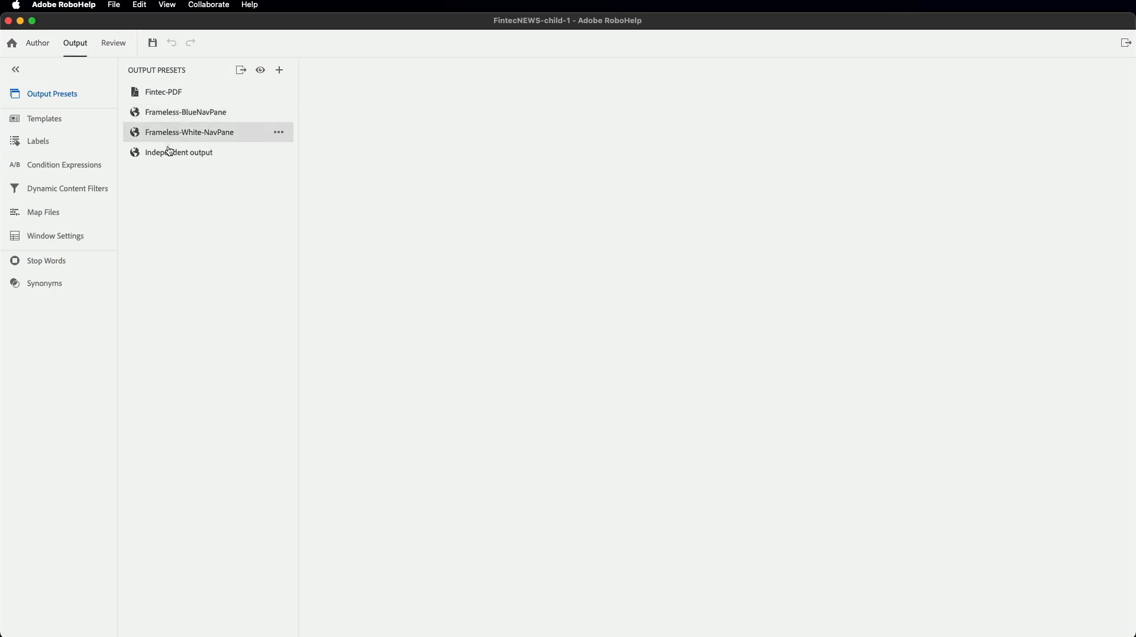
- Create a Responsive HTML5 output preset named Merged-html5 in the FintecNEWS-child-1 project
{"action": "left_click", "coordinate": [282, 72]}
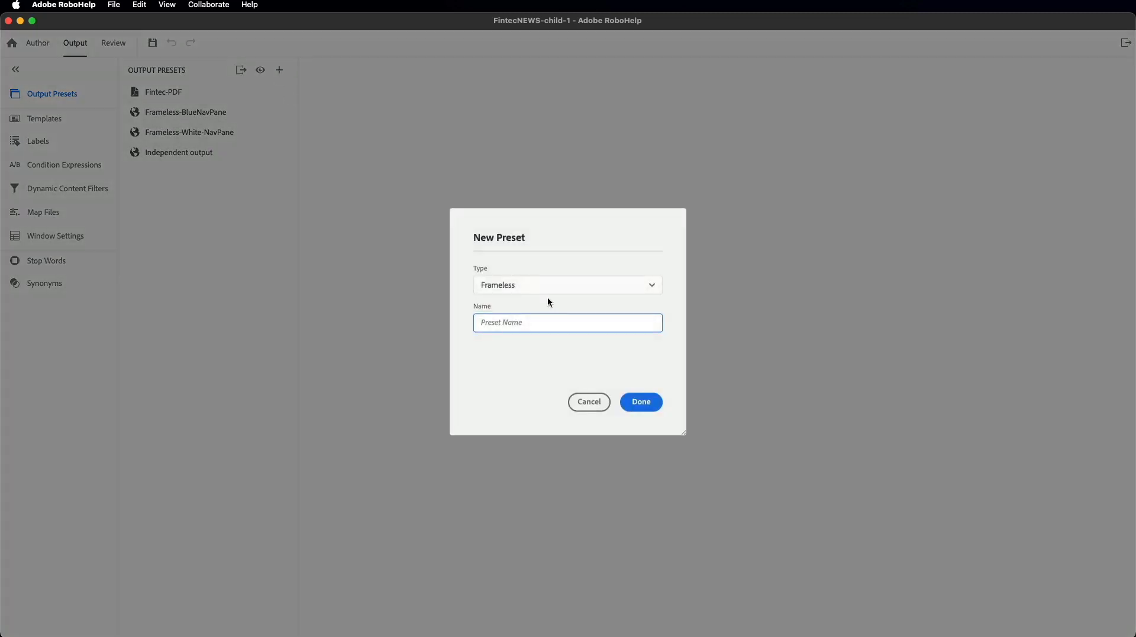
{"action": "left_click", "coordinate": [528, 288]}
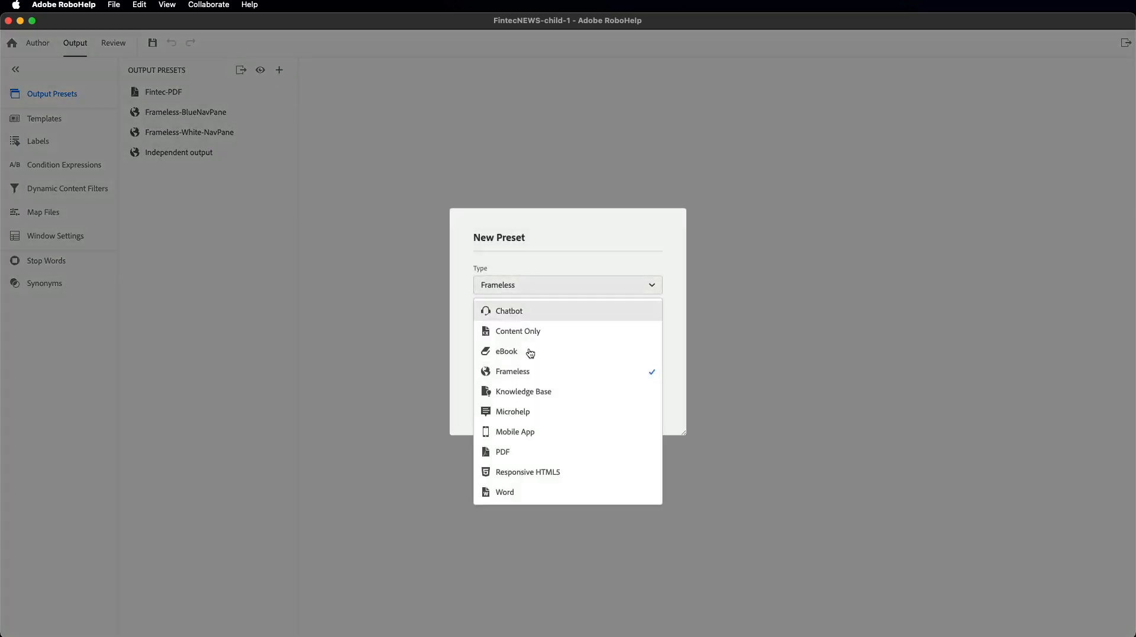
{"action": "left_click", "coordinate": [537, 471]}
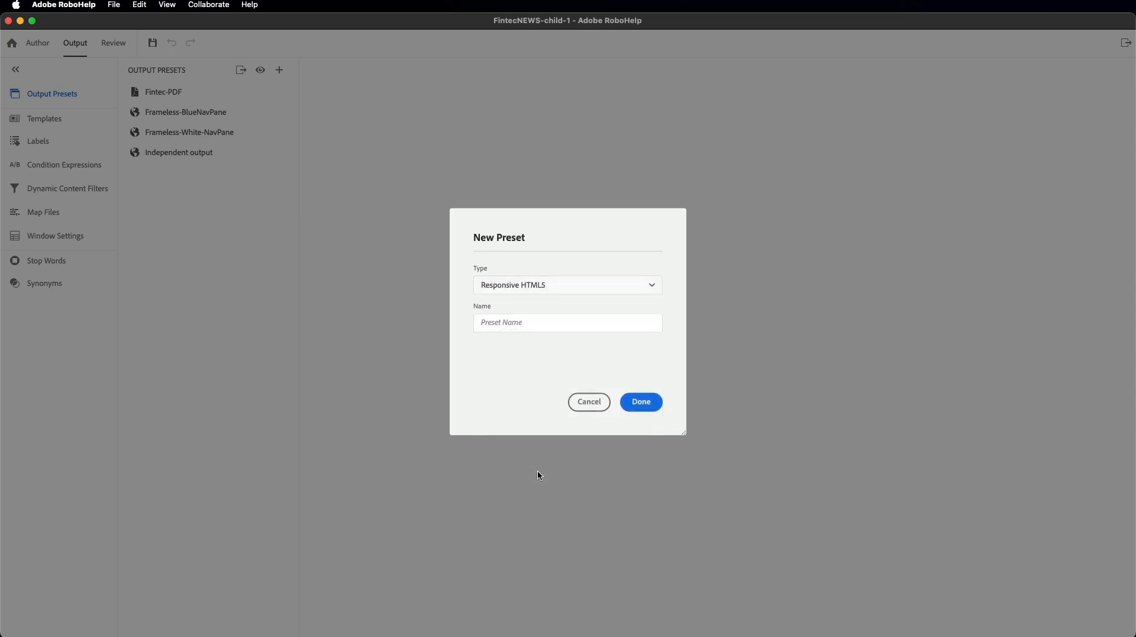
{"action": "left_click", "coordinate": [522, 322]}
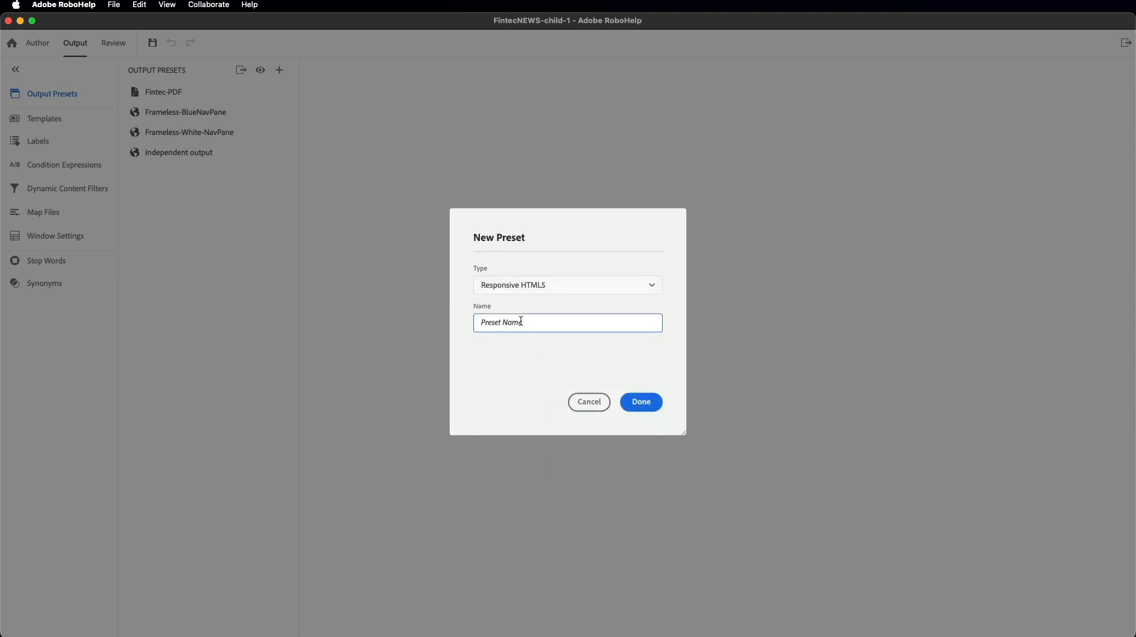
{"action": "type", "text": "Merged-html5"}
{"action": "left_click", "coordinate": [642, 400]}
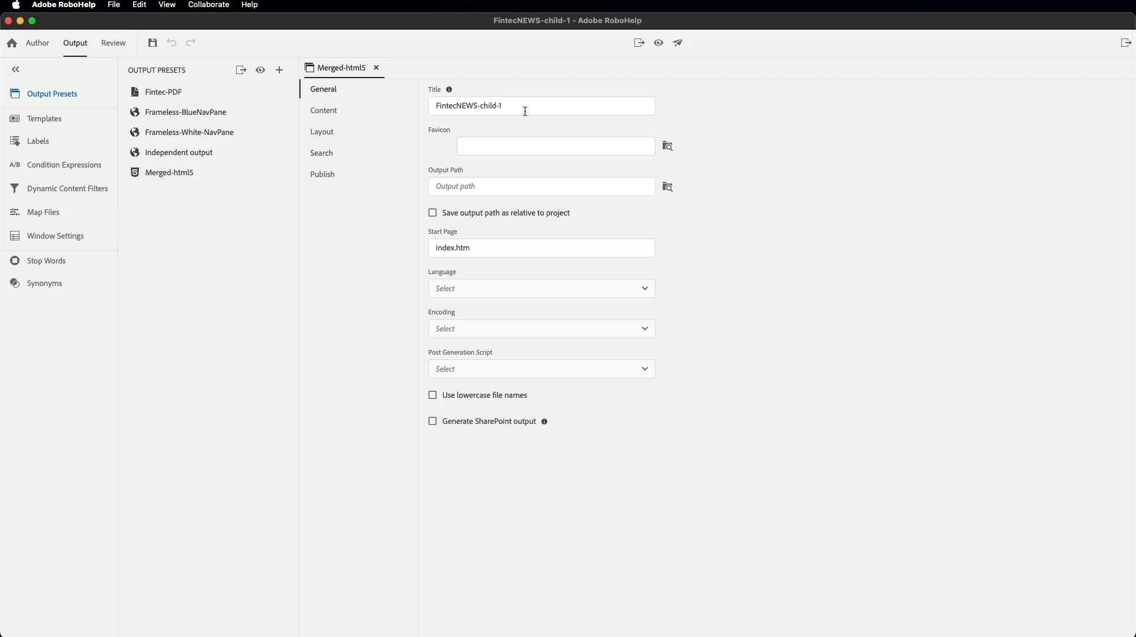
- Set the Merged-html5 preset's output path to the FintecNEWS-child-1 folder inside output-html5/mergedProjects
{"action": "left_click", "coordinate": [667, 190]}
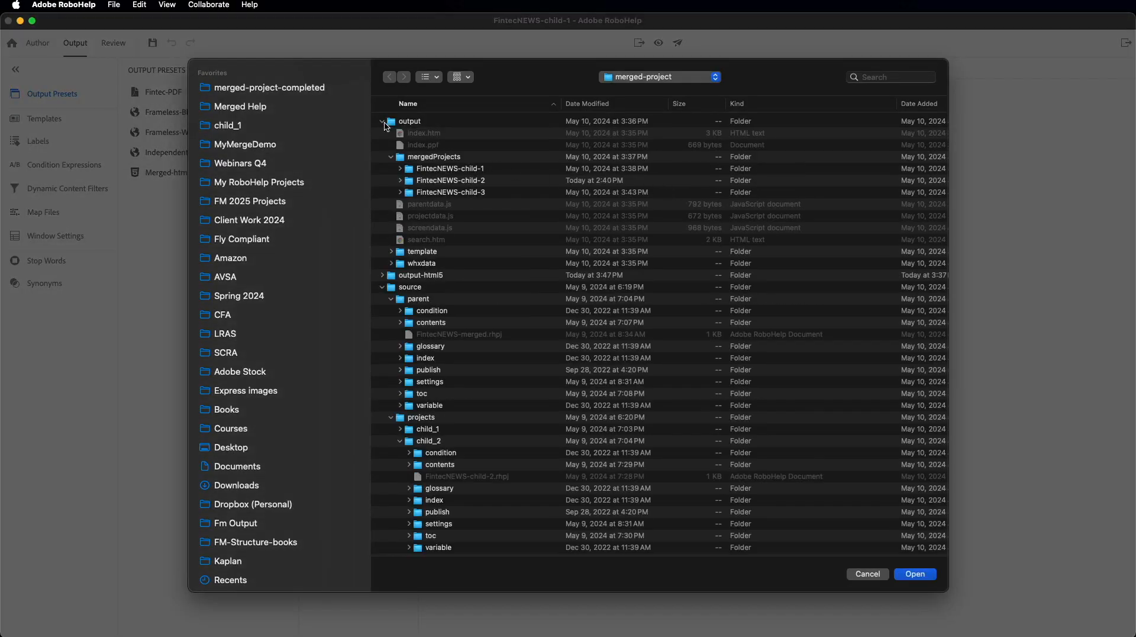
{"action": "left_click", "coordinate": [382, 121]}
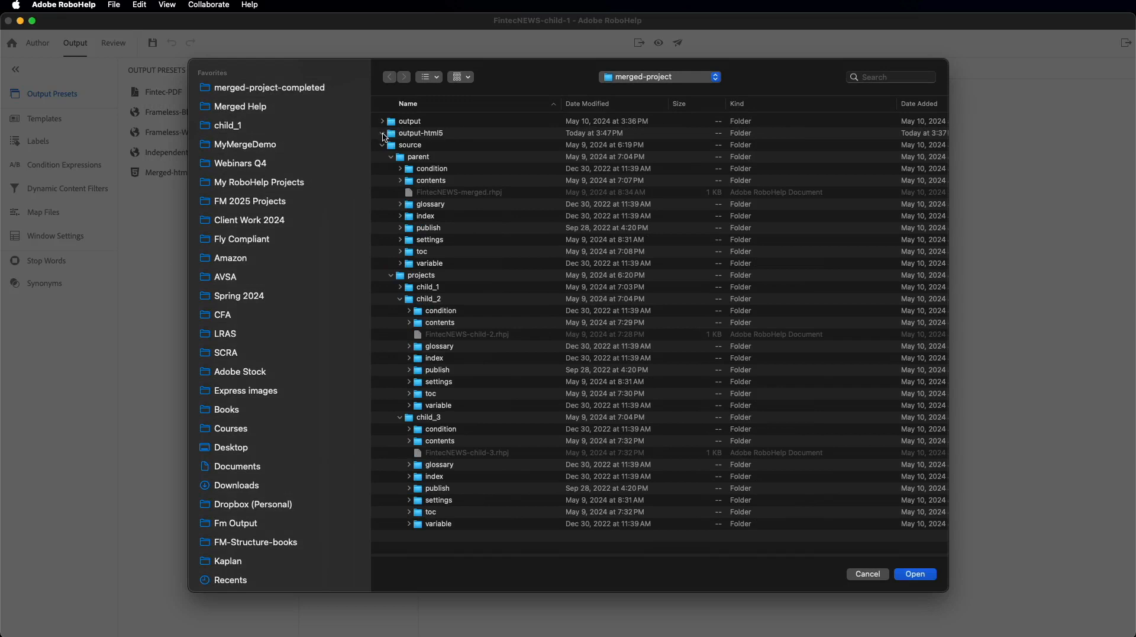
{"action": "left_click", "coordinate": [383, 134]}
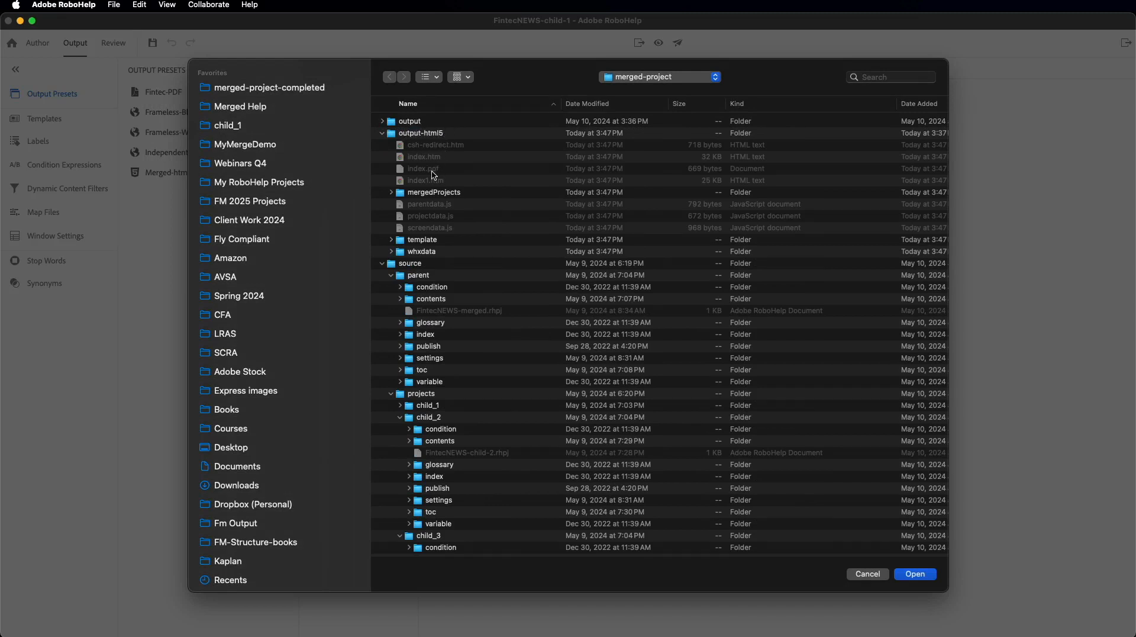
{"action": "left_click", "coordinate": [392, 193]}
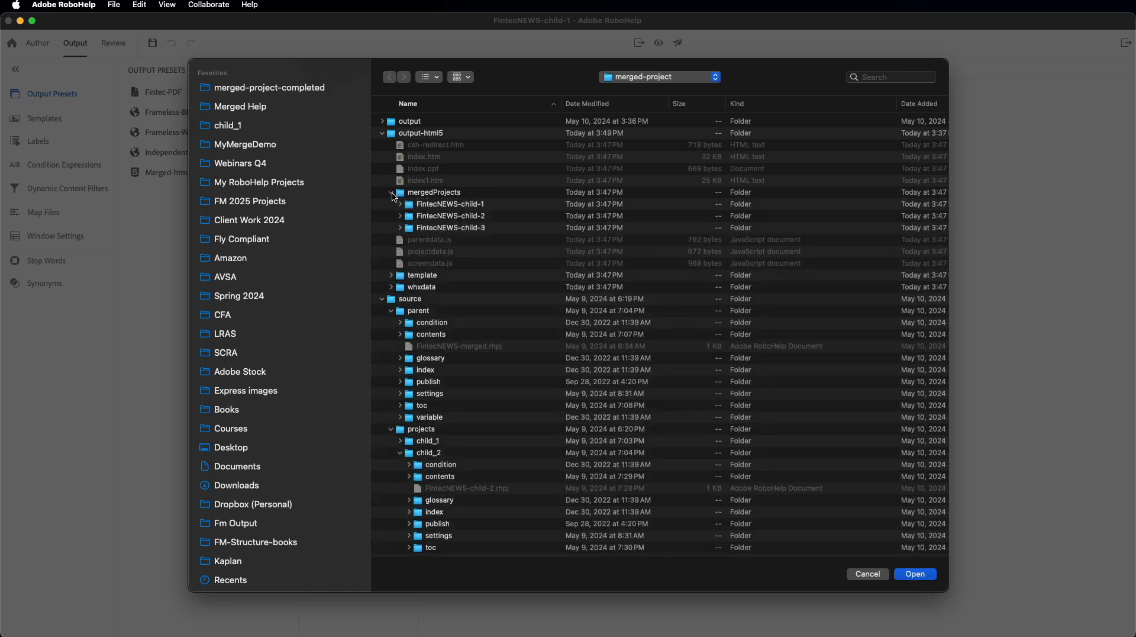
{"action": "left_click", "coordinate": [437, 206]}
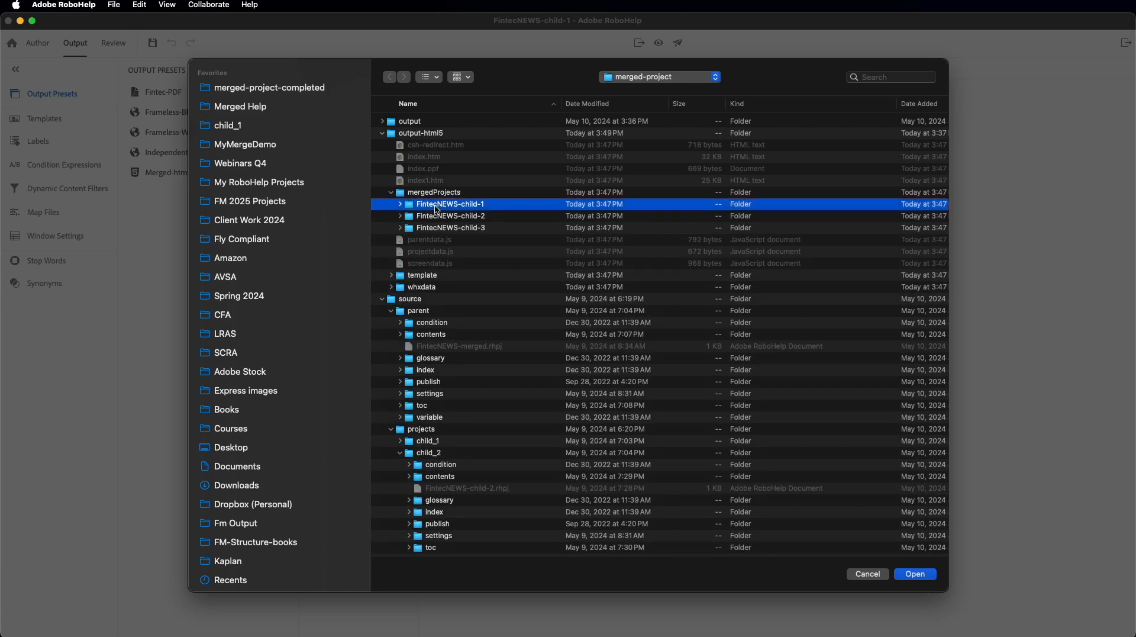
{"action": "left_click", "coordinate": [920, 577]}
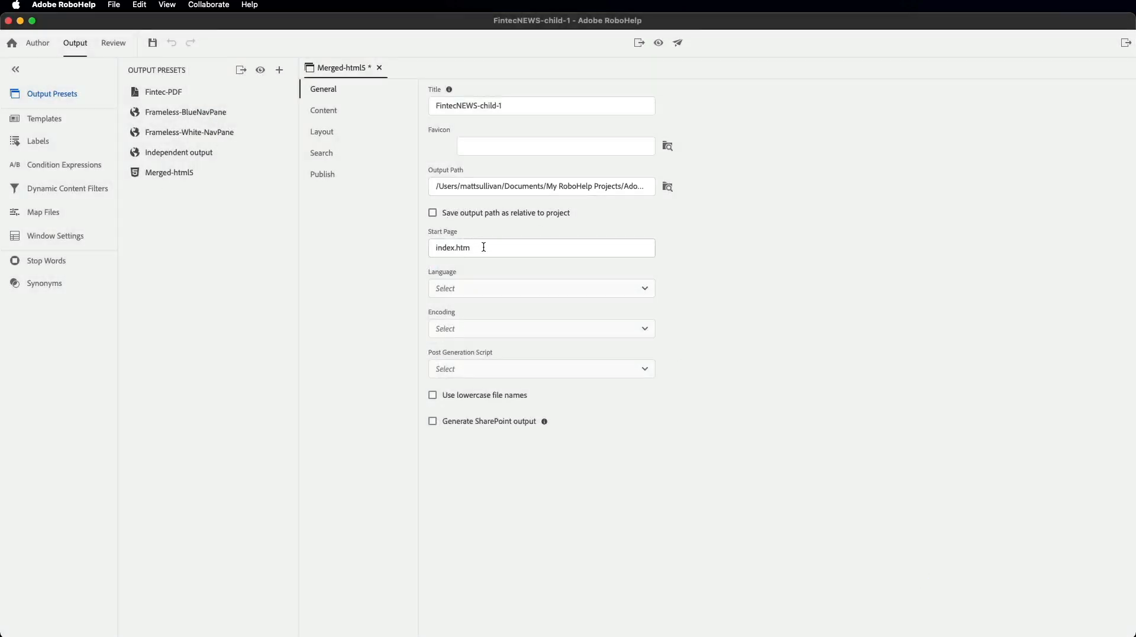
- Set the Merged-html5 preset's default topic to Welcome Aboard FintecNEWS from the project files
{"action": "left_click", "coordinate": [325, 112]}
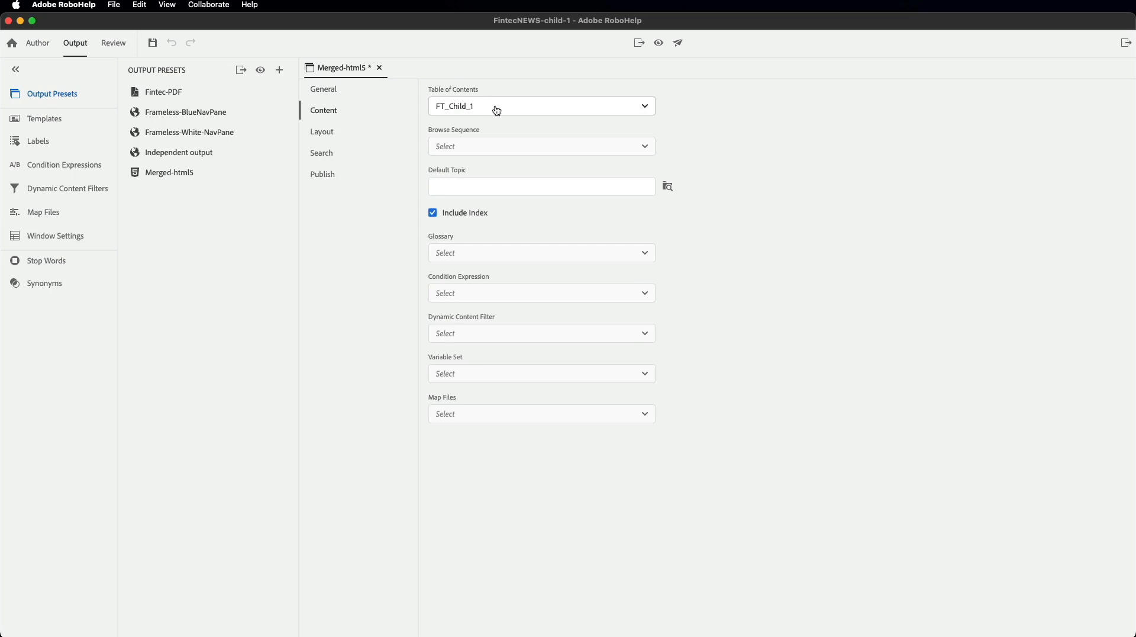
{"action": "left_click", "coordinate": [671, 188]}
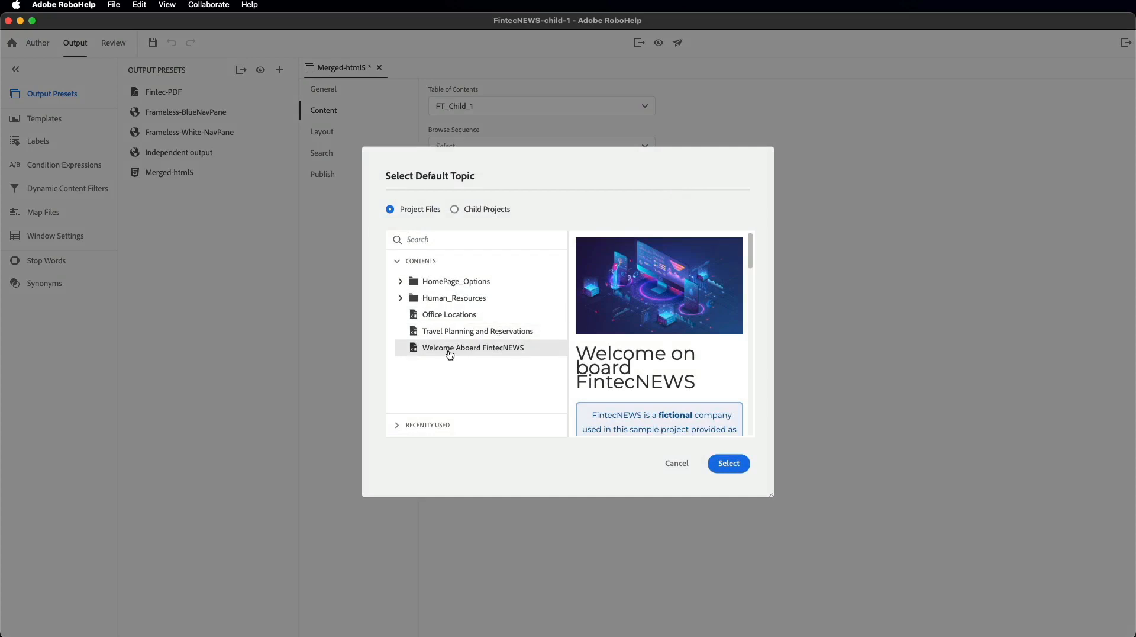
{"action": "left_click", "coordinate": [727, 463]}
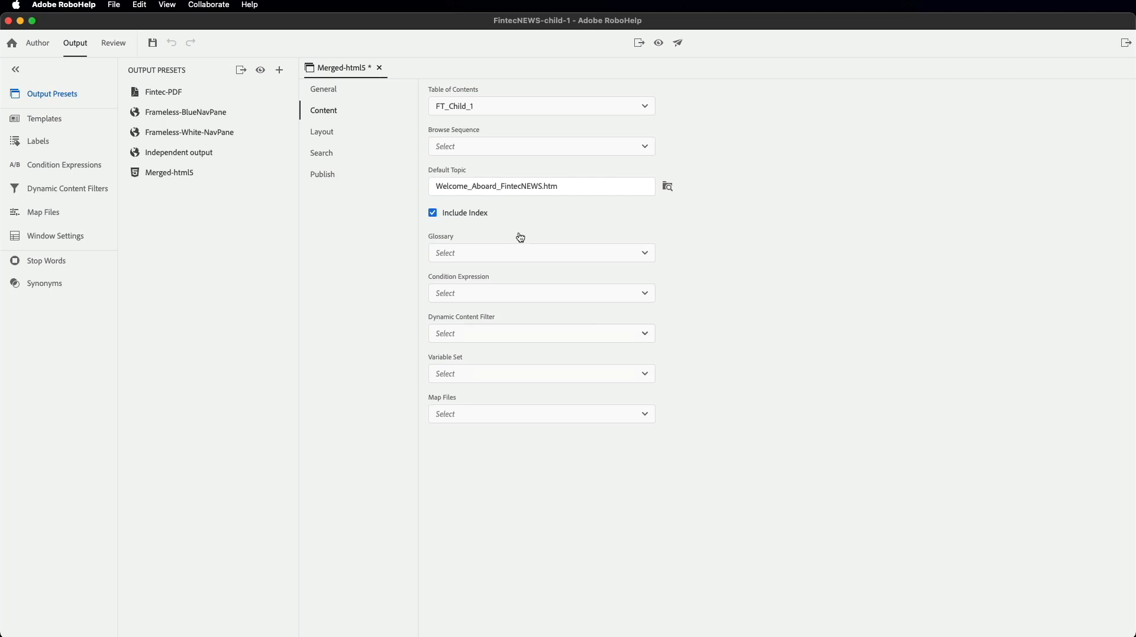
- Add a Responsive HTML5 template based on Azure_Blue, keeping that name, as the Merged-html5 preset's layout template
{"action": "left_click", "coordinate": [326, 135]}
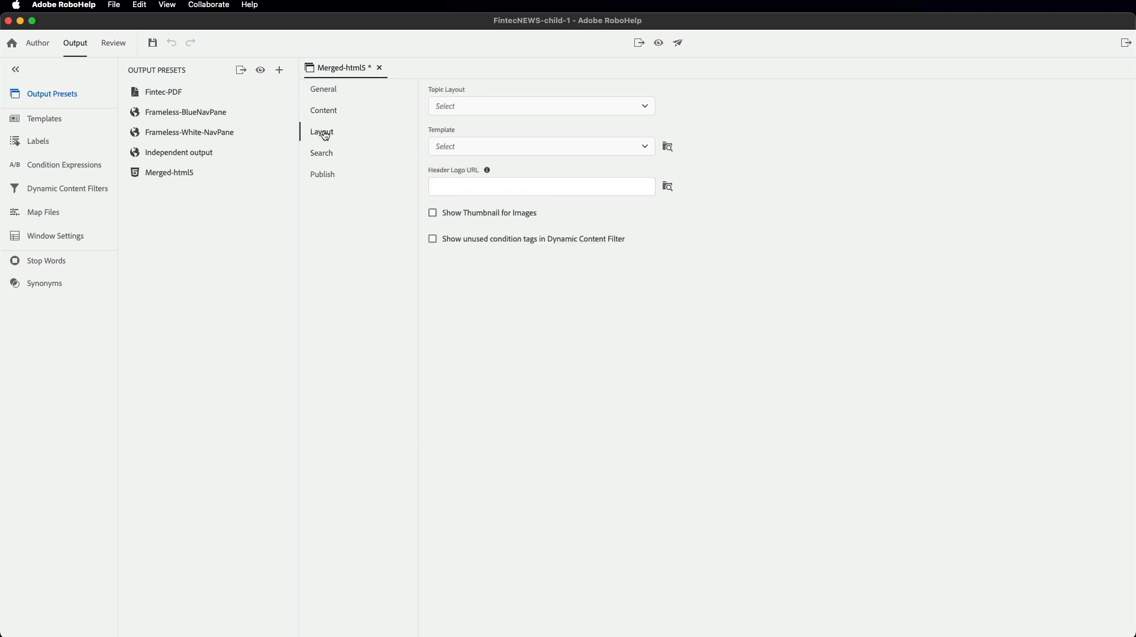
{"action": "left_click", "coordinate": [647, 151]}
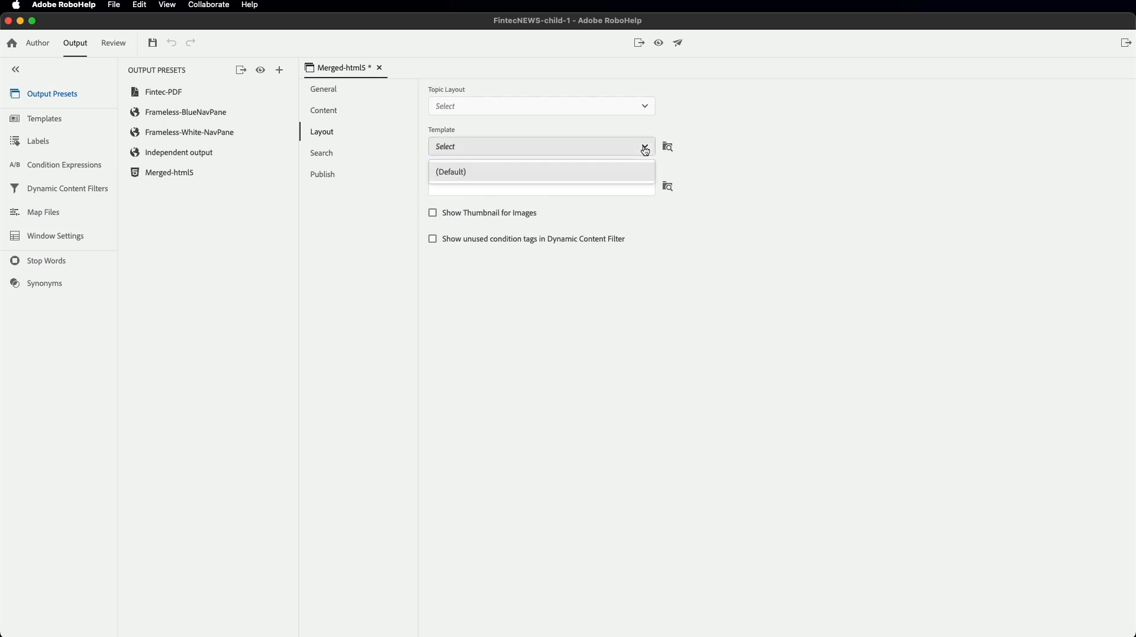
{"action": "left_click", "coordinate": [668, 147]}
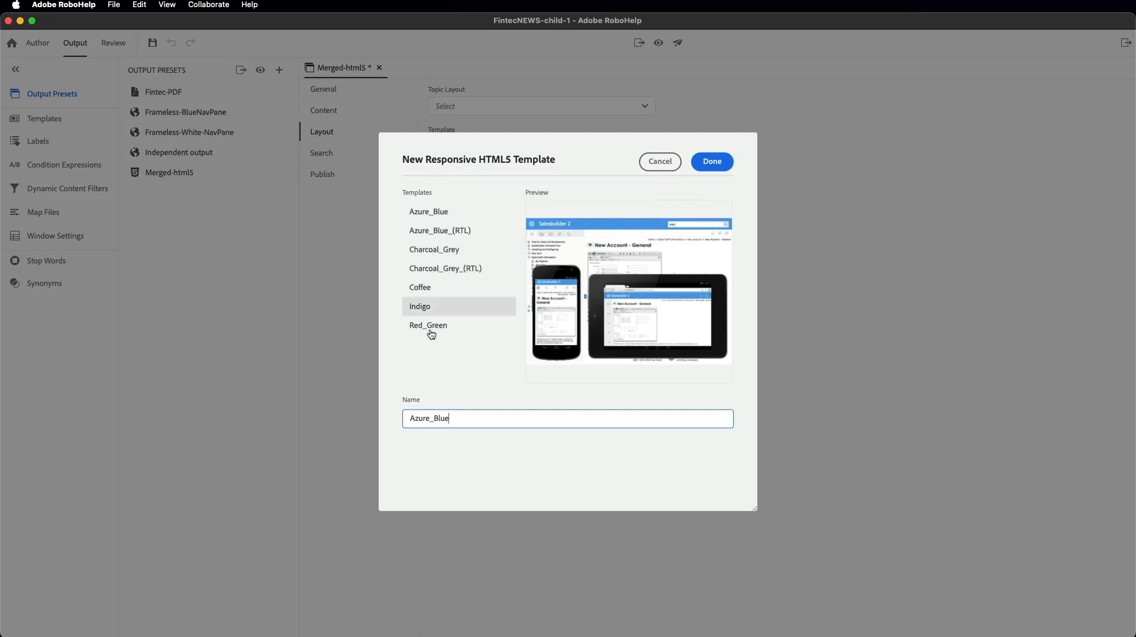
{"action": "left_click", "coordinate": [432, 216]}
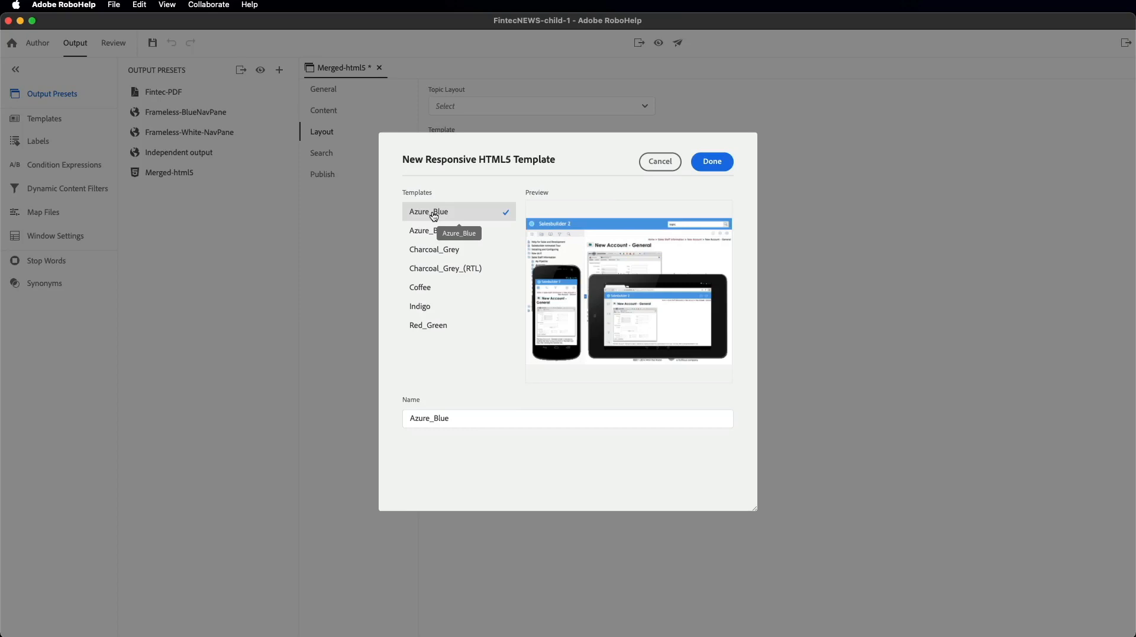
{"action": "left_click", "coordinate": [714, 166]}
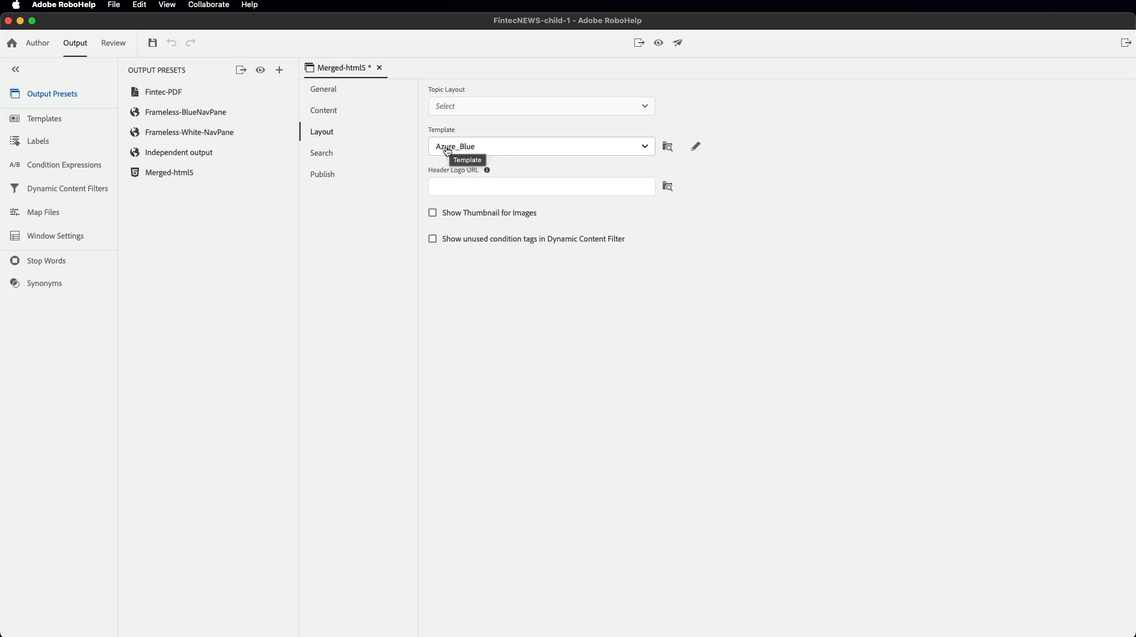
- Save the Merged-html5 preset, generate its output, and view the result in the browser
{"action": "key", "text": "super+s"}
{"action": "left_click", "coordinate": [659, 42]}
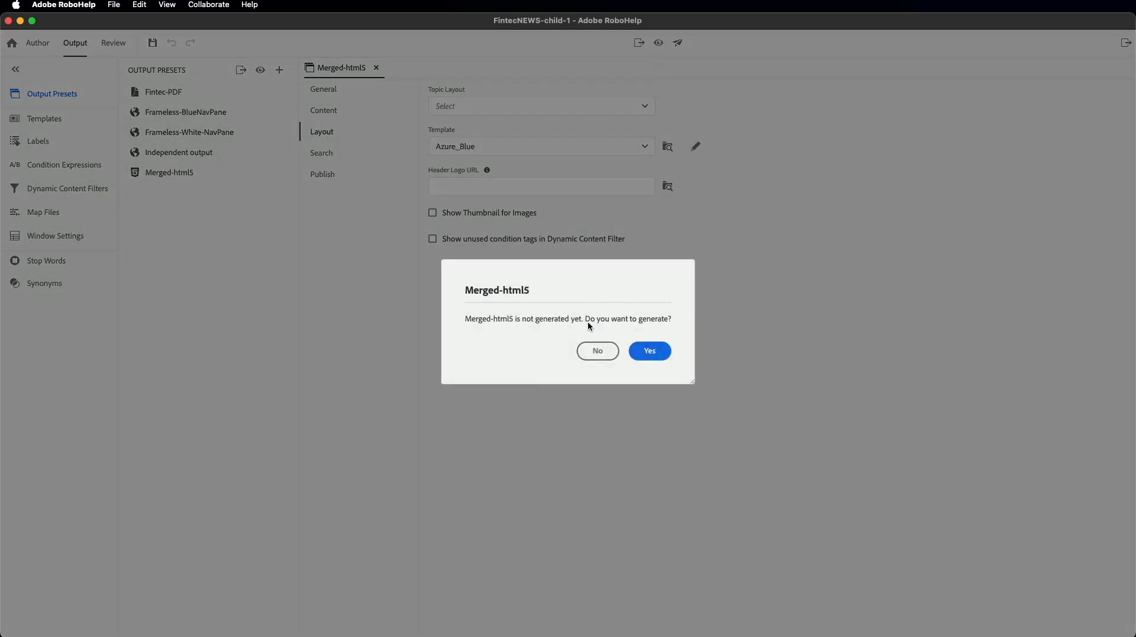
{"action": "left_click", "coordinate": [598, 351]}
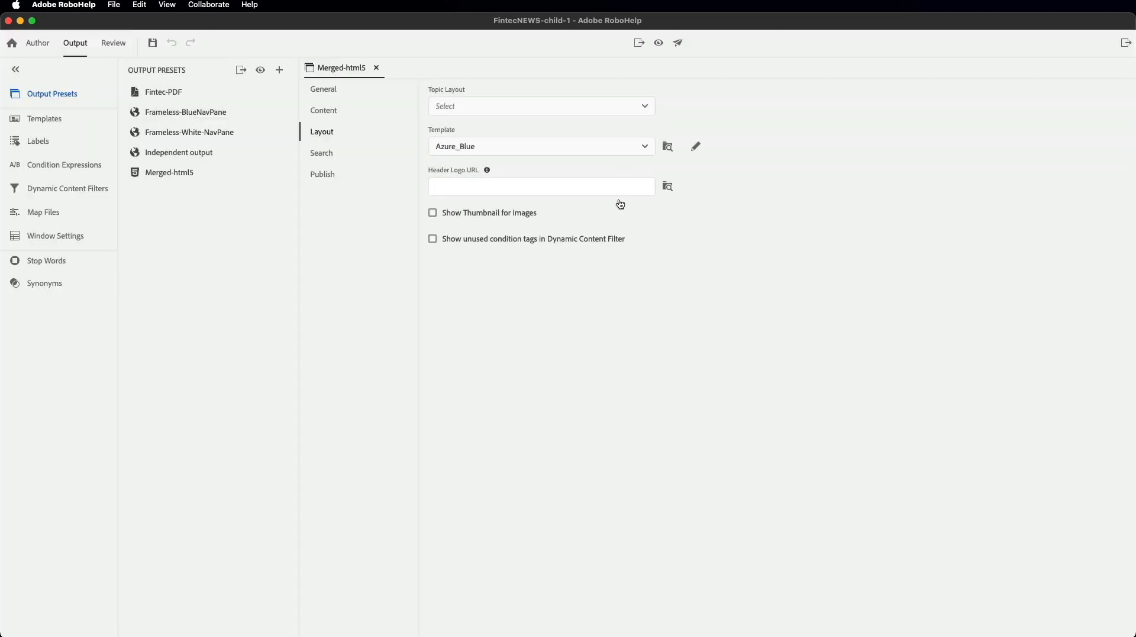
{"action": "left_click", "coordinate": [639, 46]}
{"action": "left_click", "coordinate": [660, 45]}
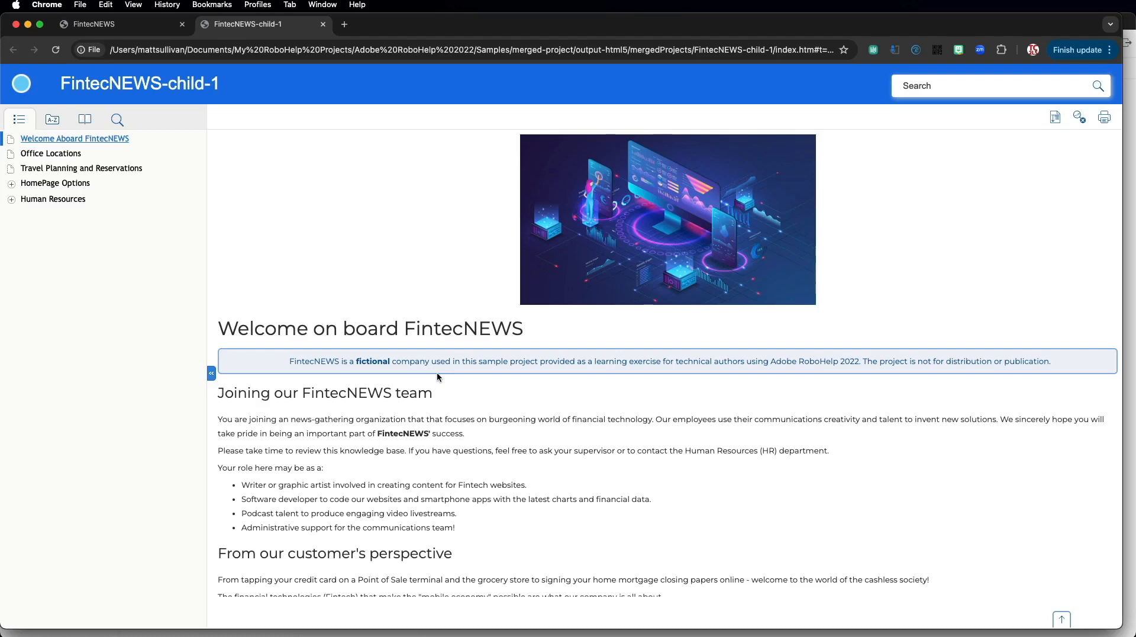
- Switch back to RoboHelp, close the child-1 project, open the recent FintecNEWS-child-2 project, and show its output presets
{"action": "key", "text": "super+Tab"}
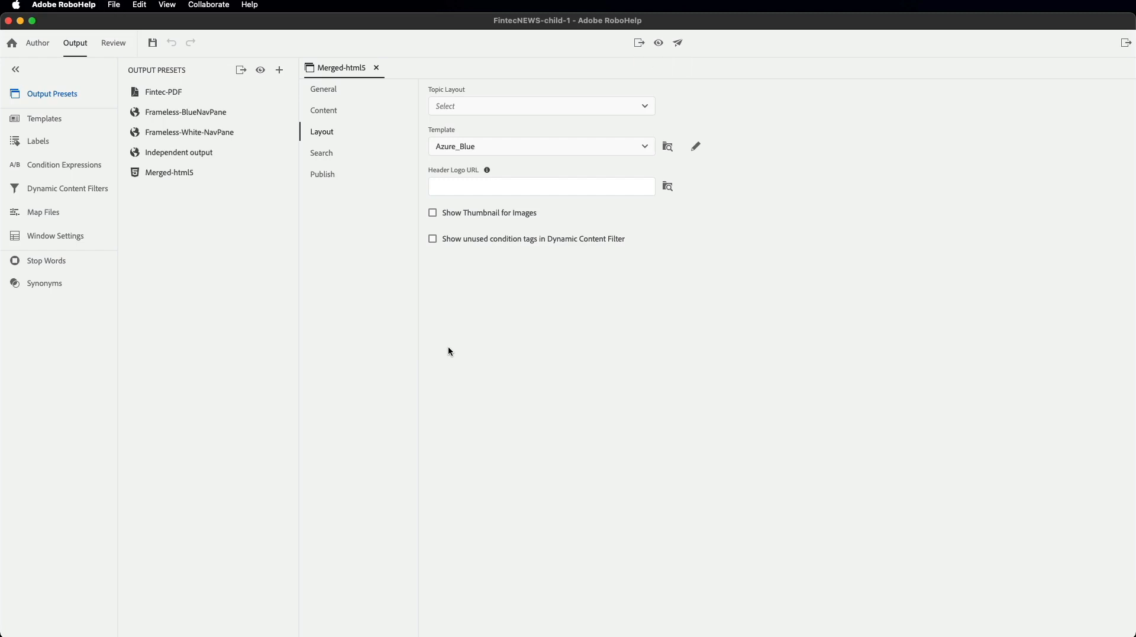
{"action": "key", "text": "super+w"}
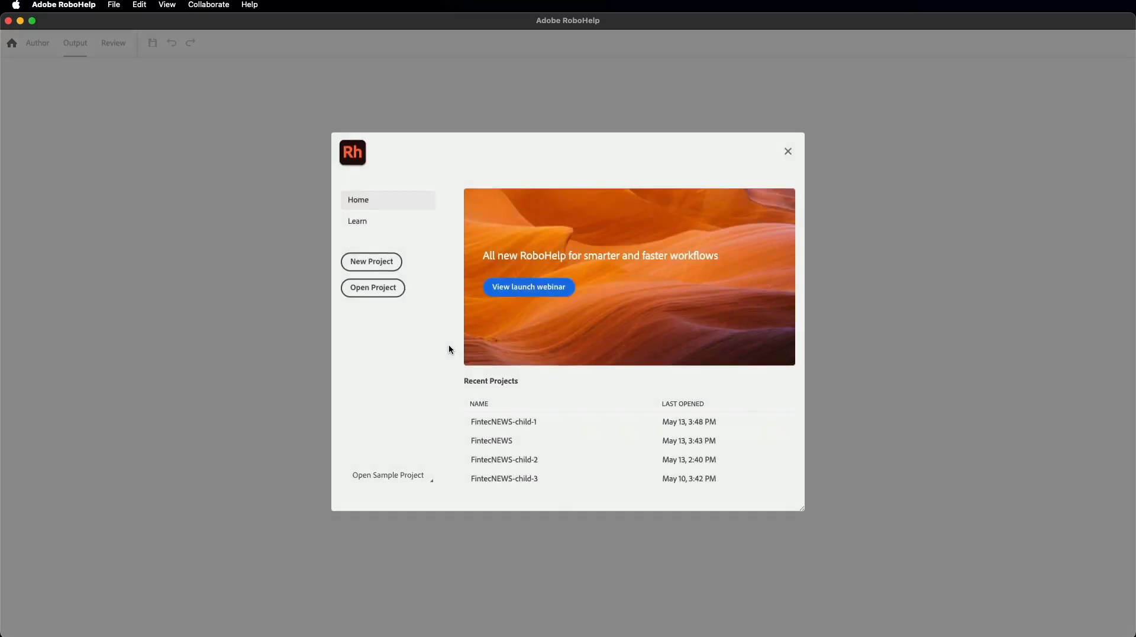
{"action": "left_click", "coordinate": [498, 461]}
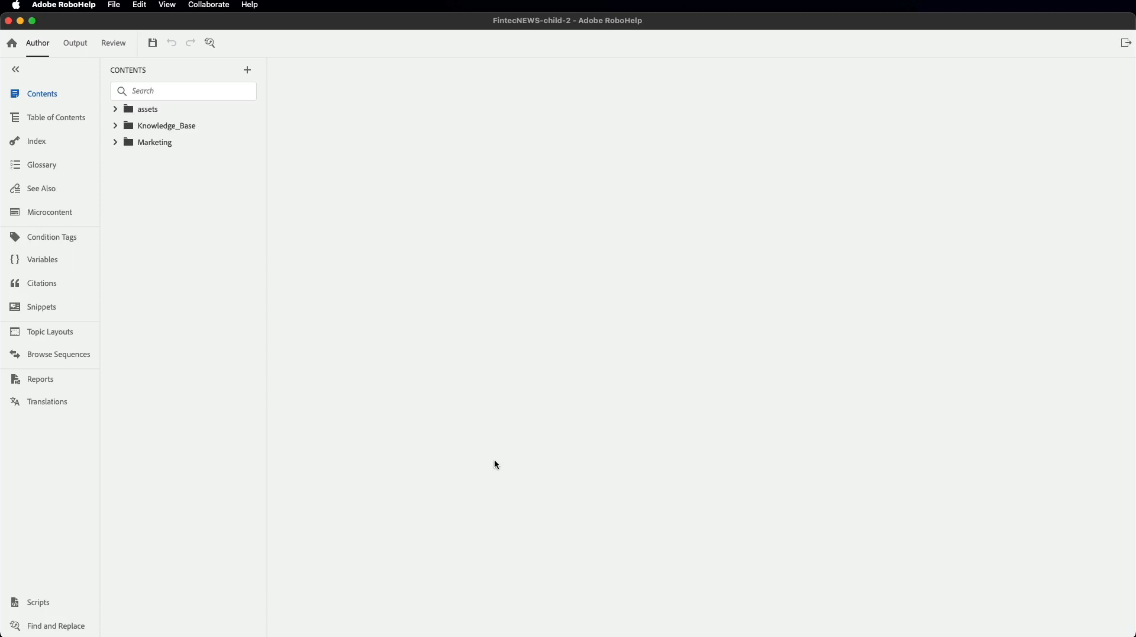
{"action": "left_click", "coordinate": [77, 46]}
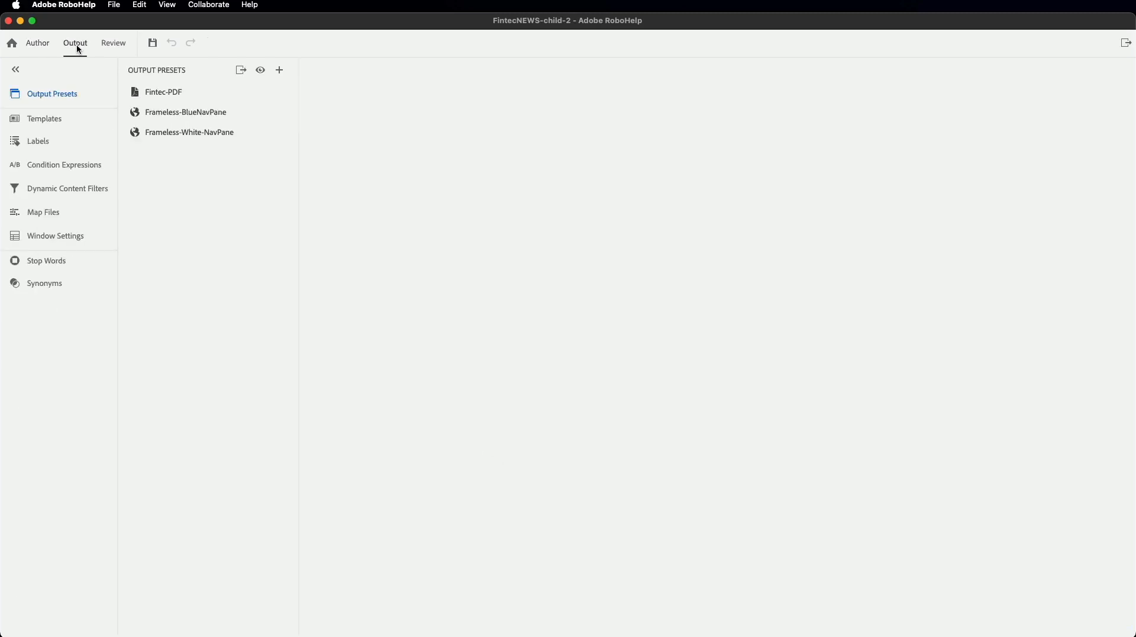
- Create a Responsive HTML5 output preset named merged-html5 in the FintecNEWS-child-2 project
{"action": "left_click", "coordinate": [280, 71]}
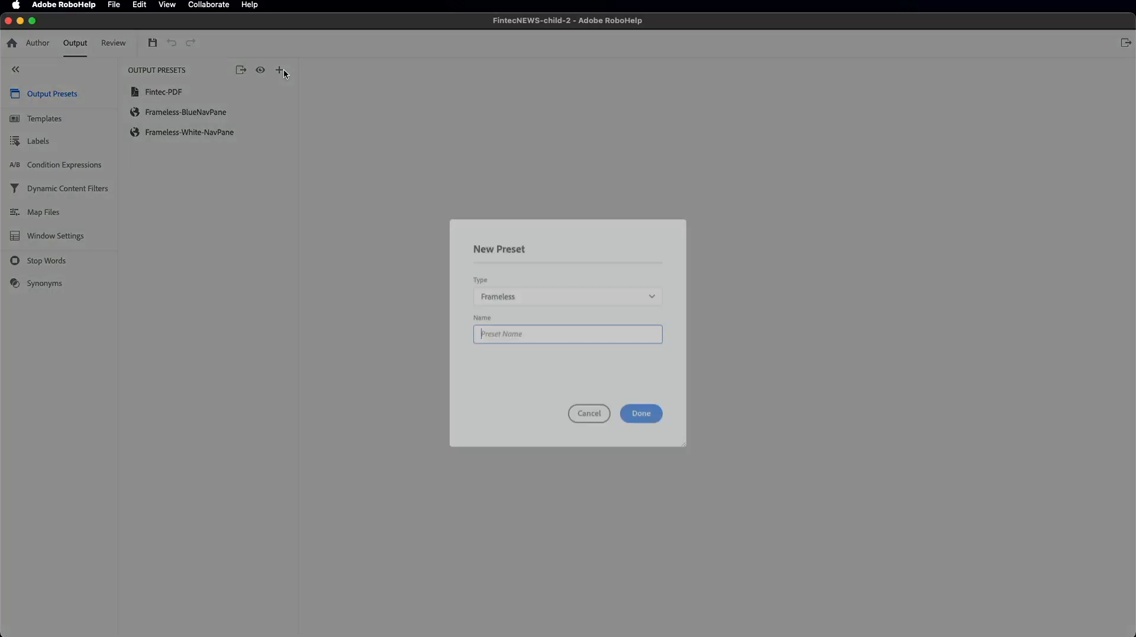
{"action": "left_click", "coordinate": [533, 288]}
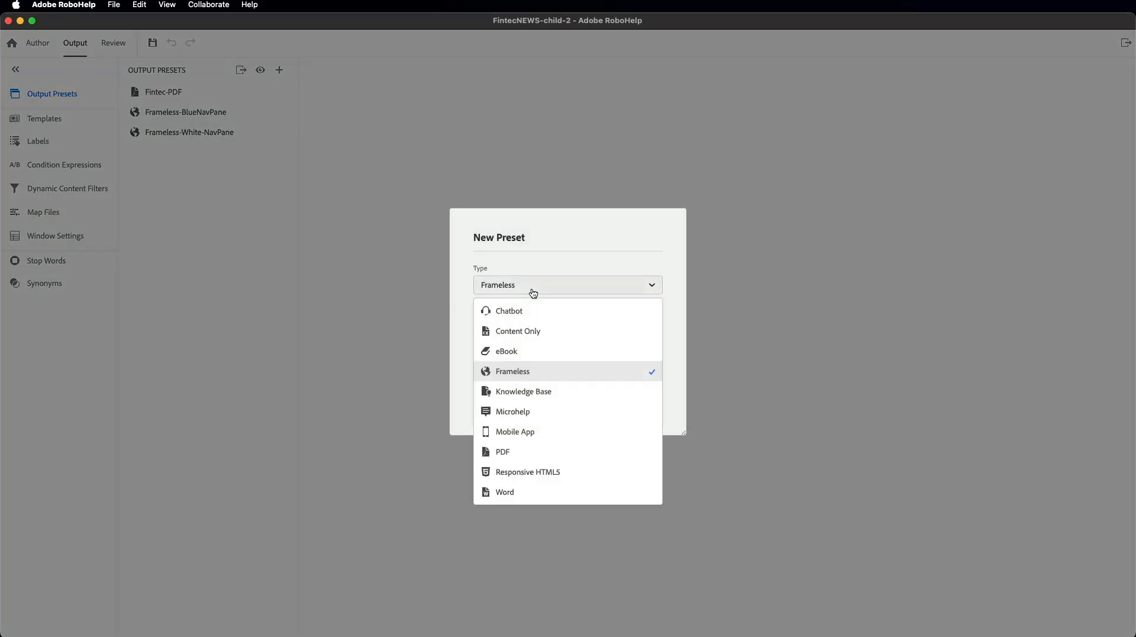
{"action": "left_click", "coordinate": [530, 471]}
{"action": "left_click", "coordinate": [523, 324]}
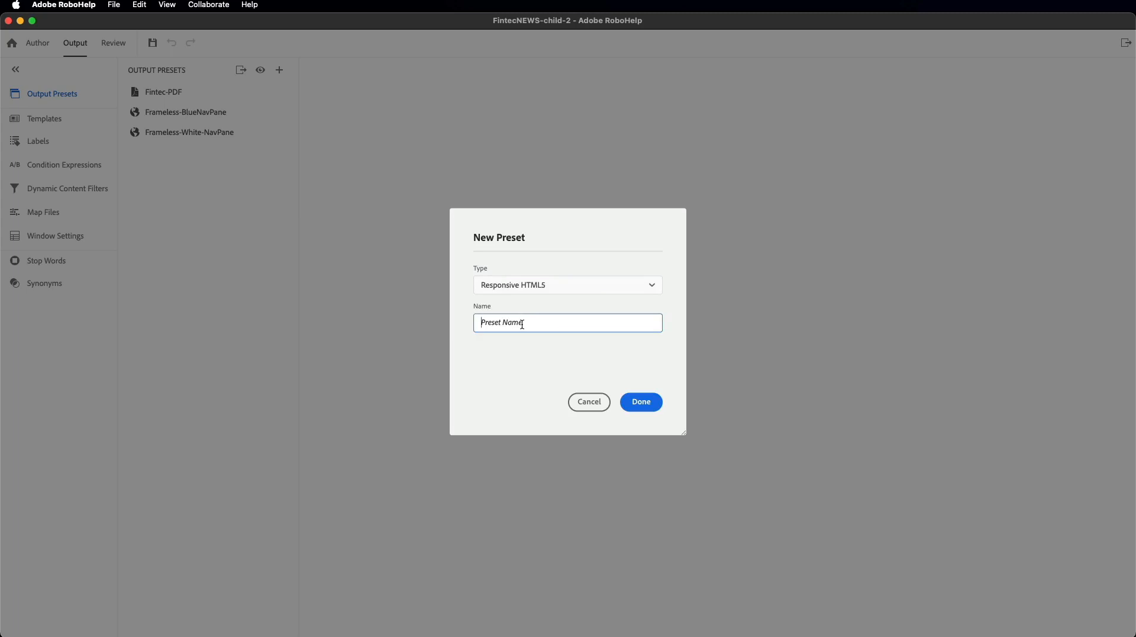
{"action": "type", "text": "merged-html5"}
{"action": "left_click", "coordinate": [647, 403]}
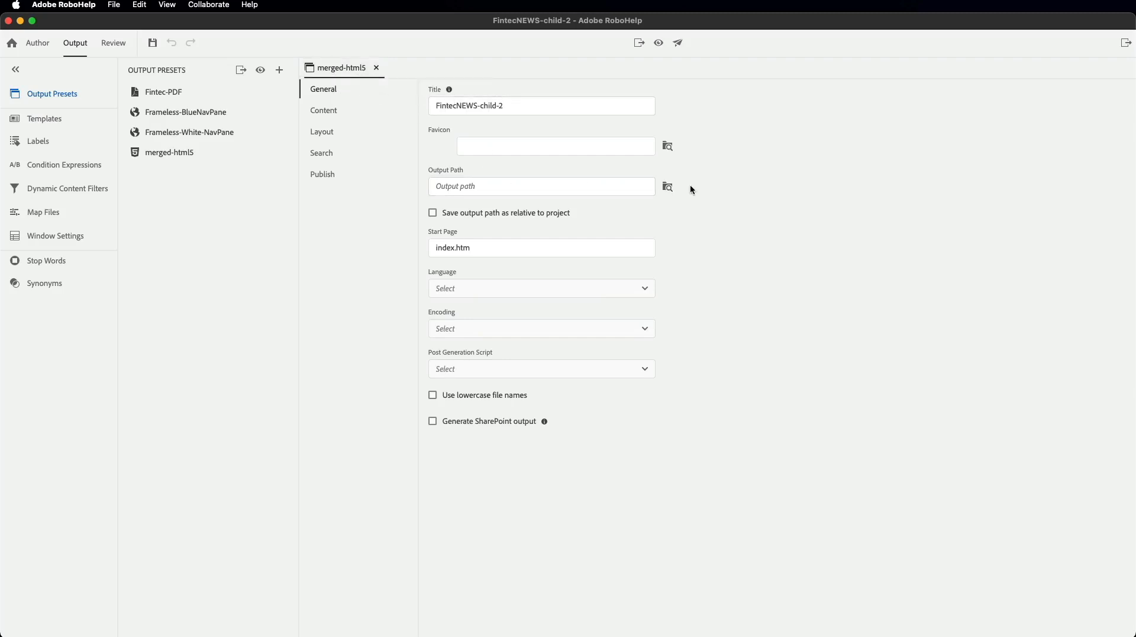
- Set the merged-html5 preset's output path to the FintecNEWS-child-2 folder inside output-html5/mergedProjects
{"action": "left_click", "coordinate": [668, 187]}
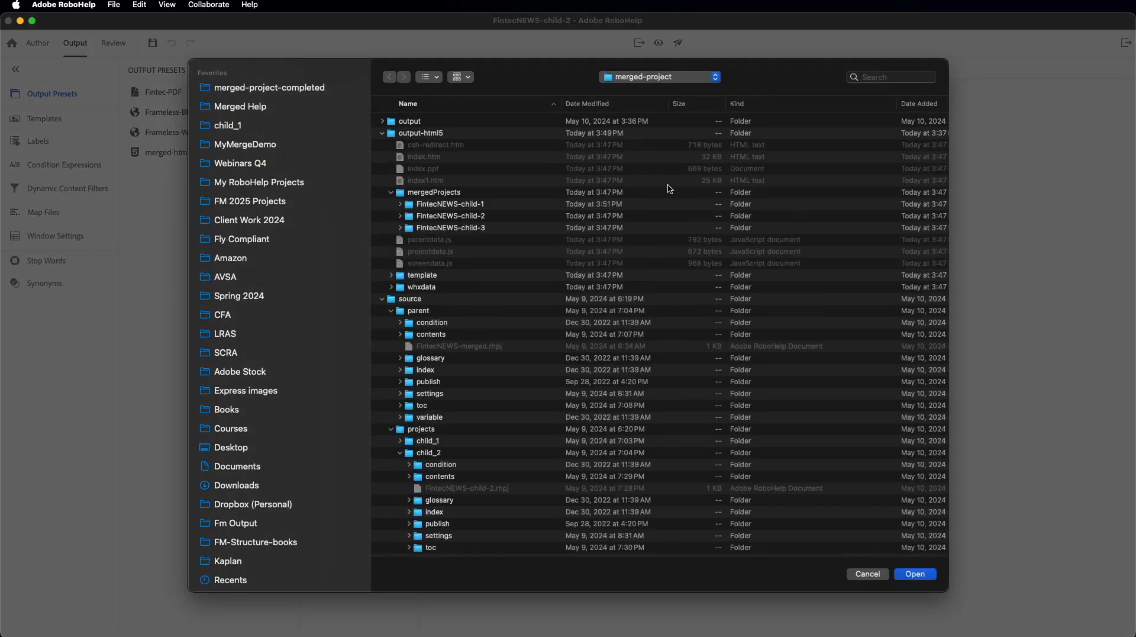
{"action": "left_click", "coordinate": [441, 217]}
{"action": "left_click", "coordinate": [914, 574]}
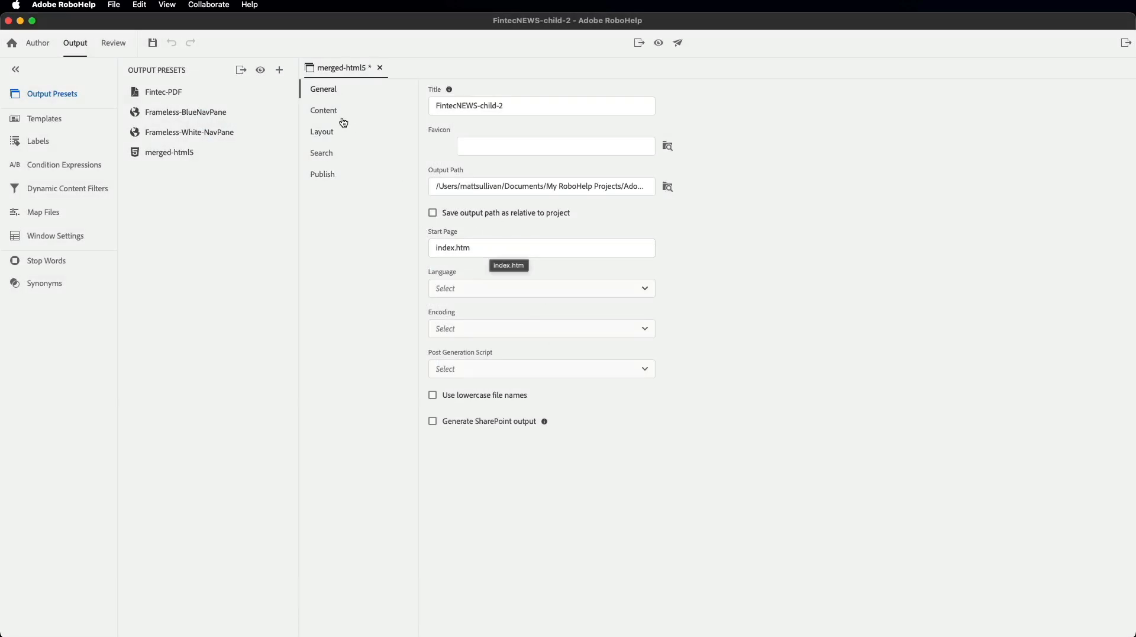
- Set the merged-html5 preset's default topic to How_to_use_this_Knowledge_Base.htm from the Knowledge_Base folder
{"action": "left_click", "coordinate": [319, 113]}
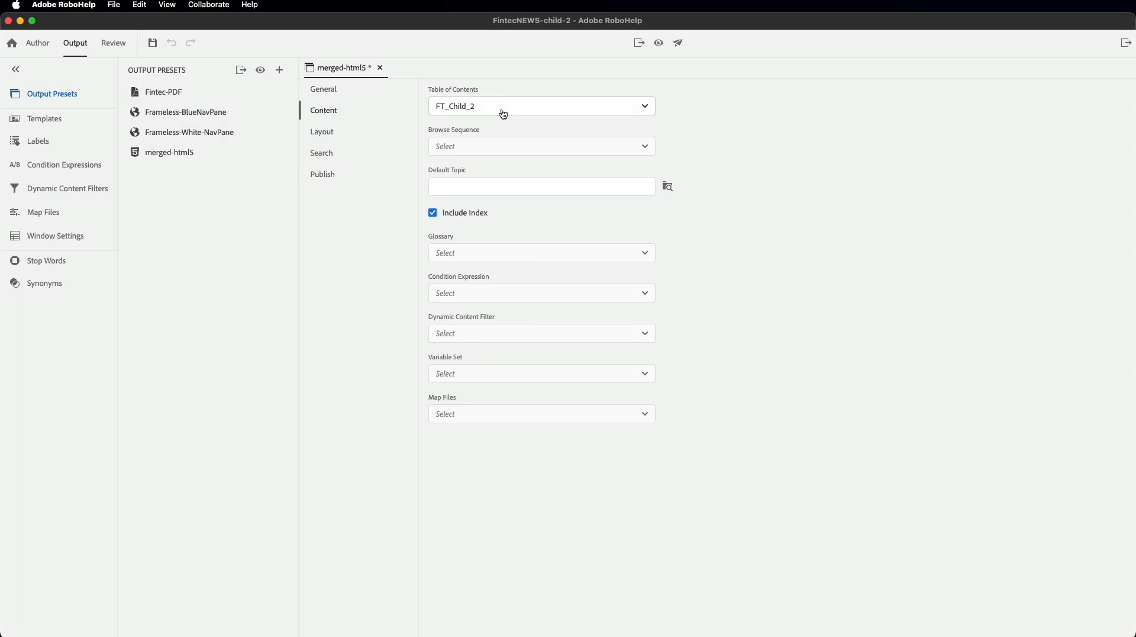
{"action": "left_click", "coordinate": [666, 188]}
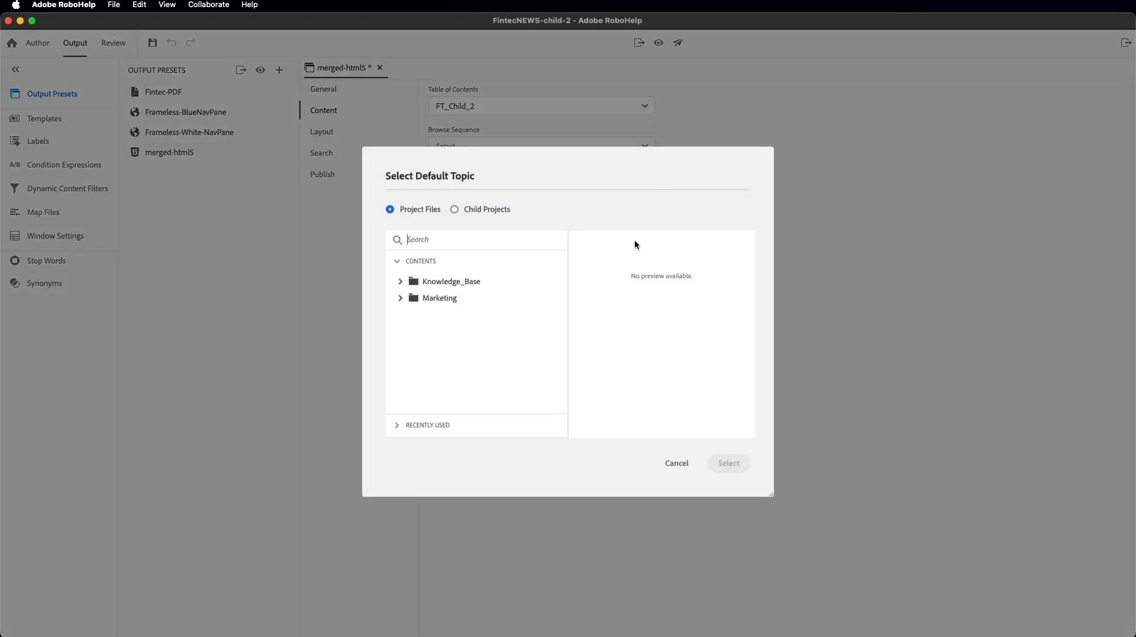
{"action": "left_click", "coordinate": [401, 282]}
{"action": "left_click", "coordinate": [457, 316]}
{"action": "left_click", "coordinate": [733, 470]}
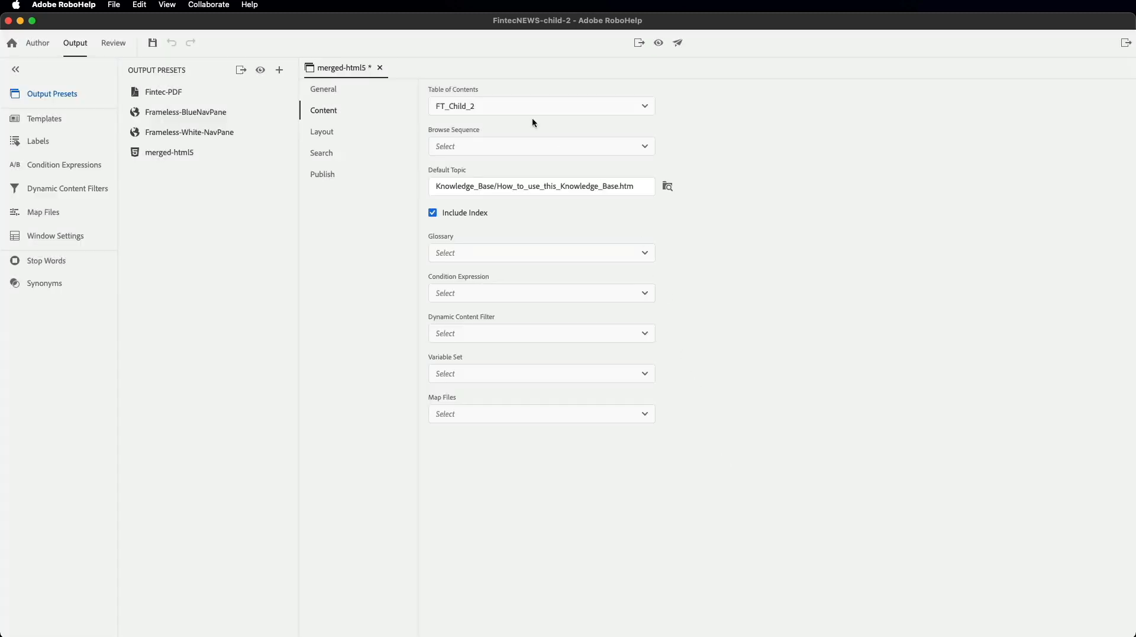
- Assign the Azure_Blue Responsive HTML5 template to the merged-html5 preset's layout in the FintecNEWS-child-2 project
{"action": "left_click", "coordinate": [320, 135]}
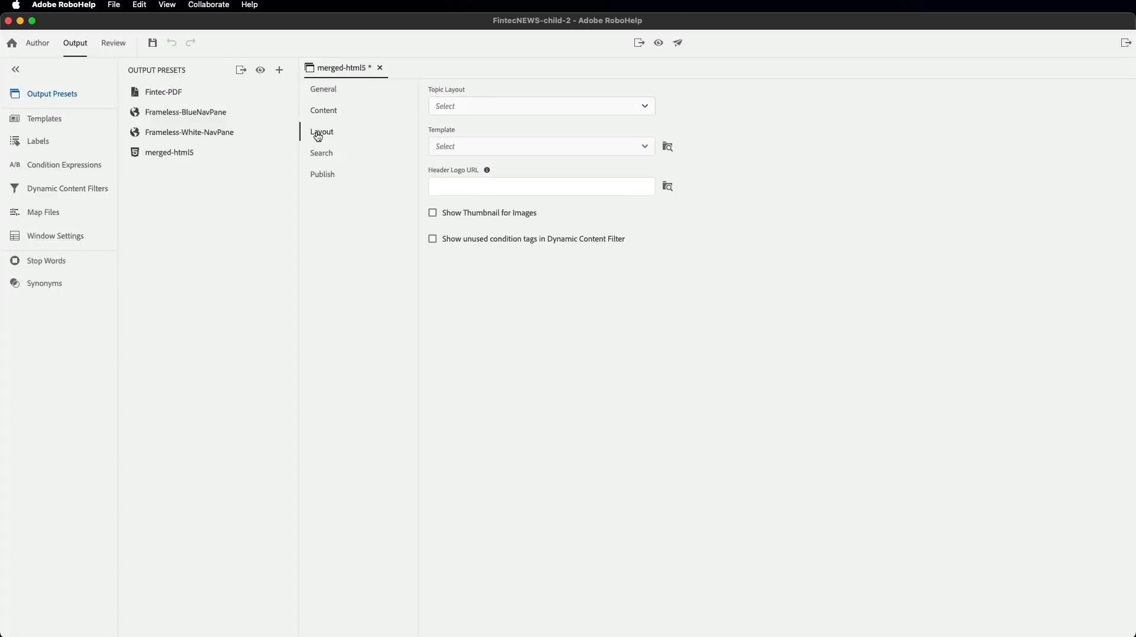
{"action": "left_click", "coordinate": [668, 149]}
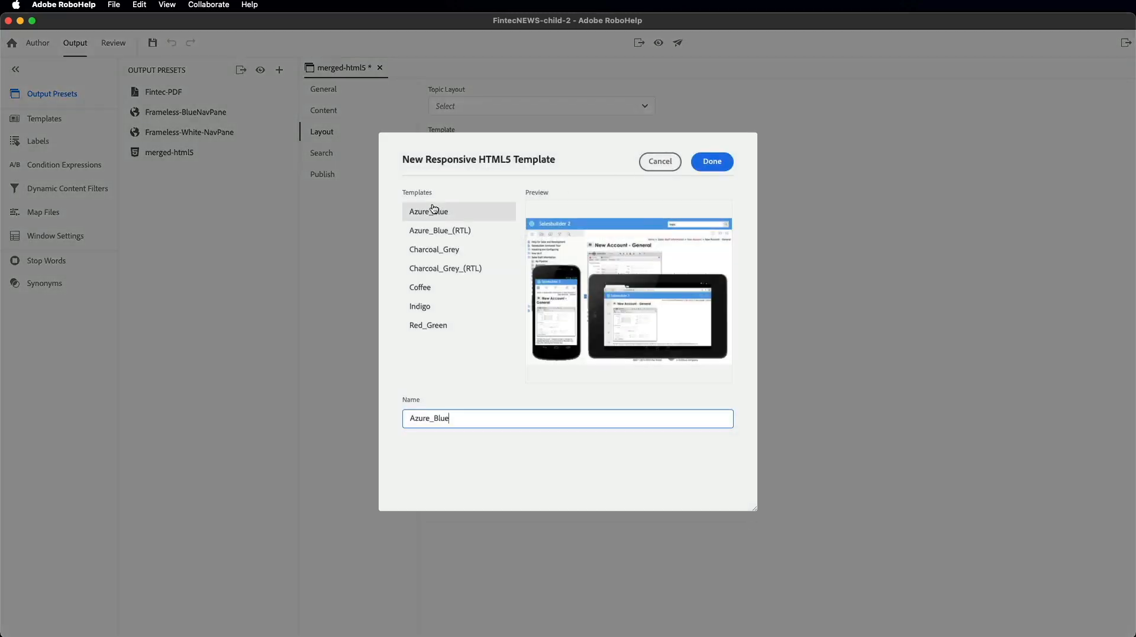
{"action": "left_click", "coordinate": [433, 211]}
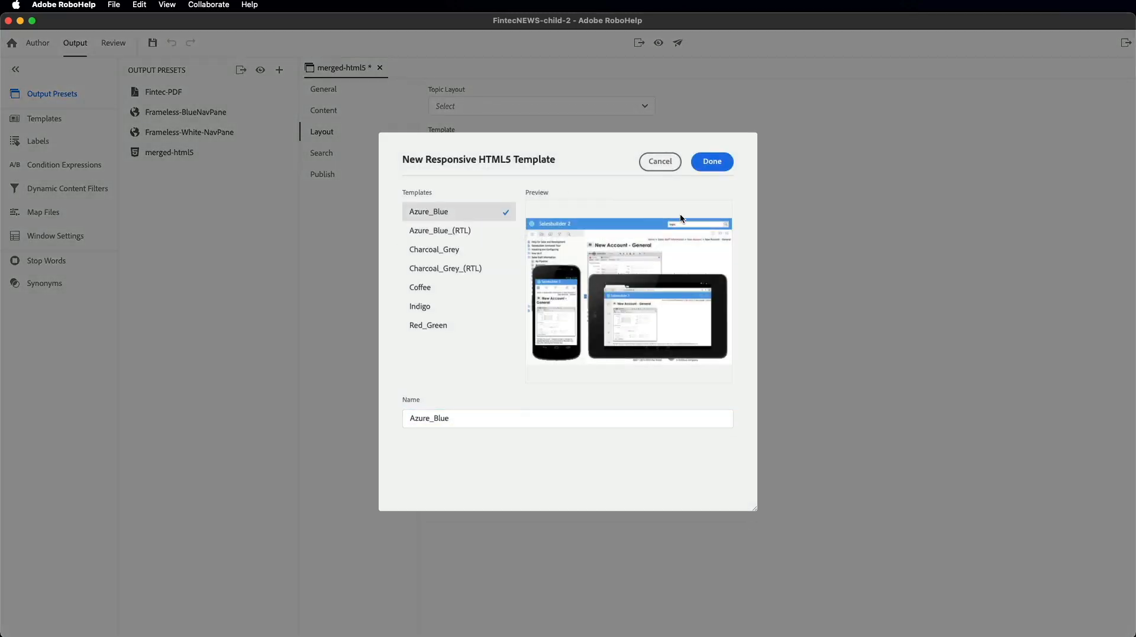
{"action": "left_click", "coordinate": [710, 161]}
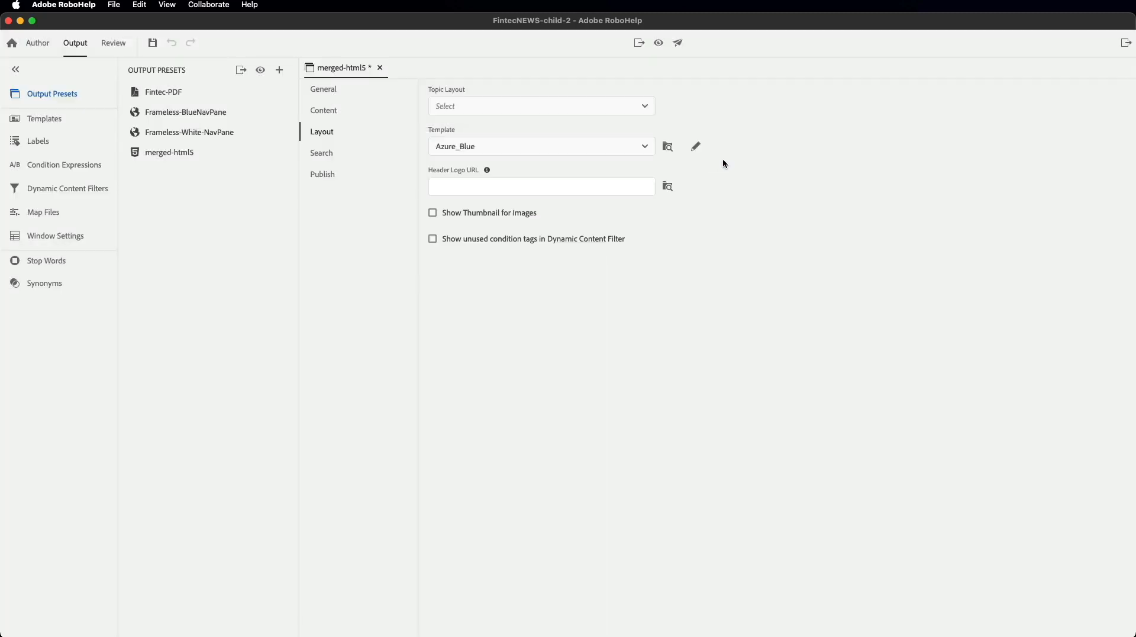
- Save the FintecNEWS-child-2 merged-html5 preset, generate its output, and view the result in the browser
{"action": "key", "text": "super+s"}
{"action": "left_click", "coordinate": [640, 45]}
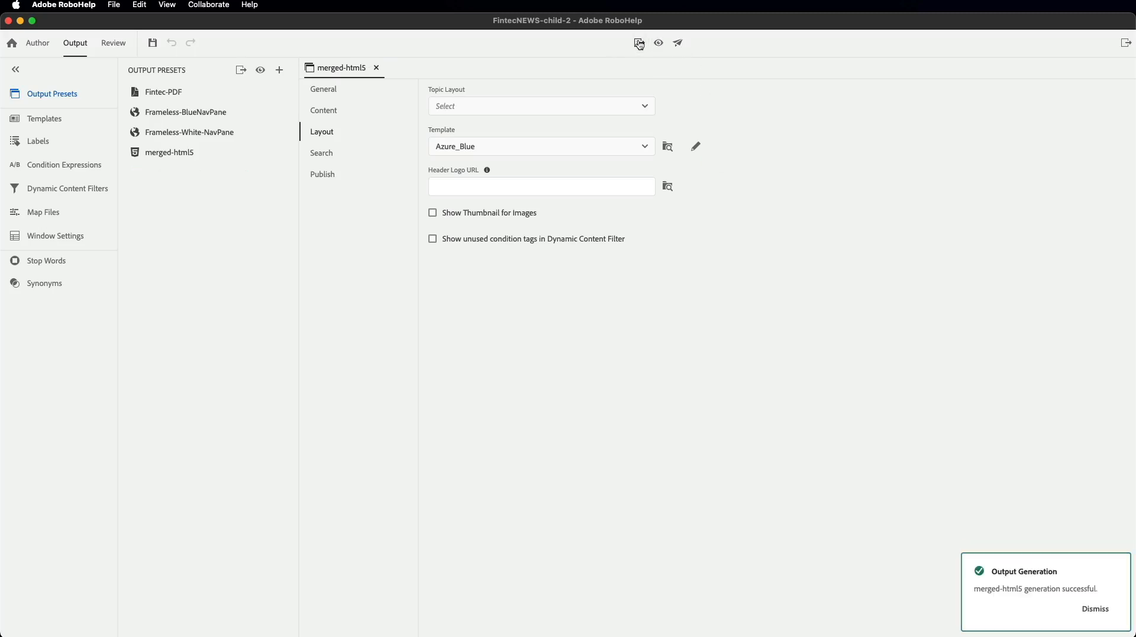
{"action": "left_click", "coordinate": [659, 44]}
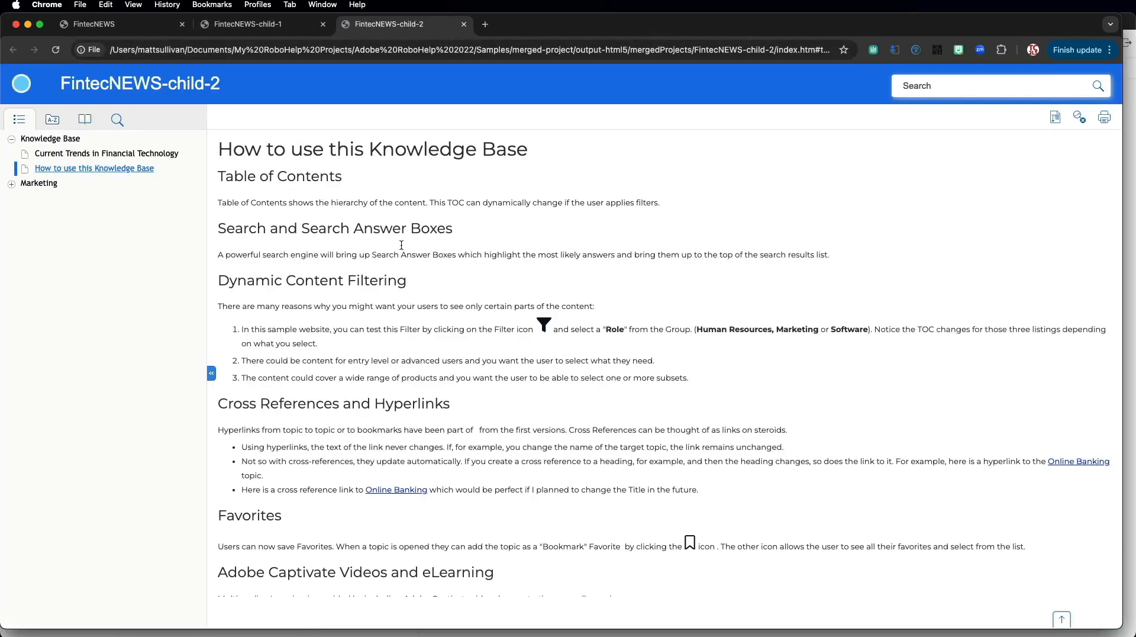
- Switch back to RoboHelp, close the child-2 project, open the recent FintecNEWS-child-3 project, and show its output presets
{"action": "key", "text": "super+Tab"}
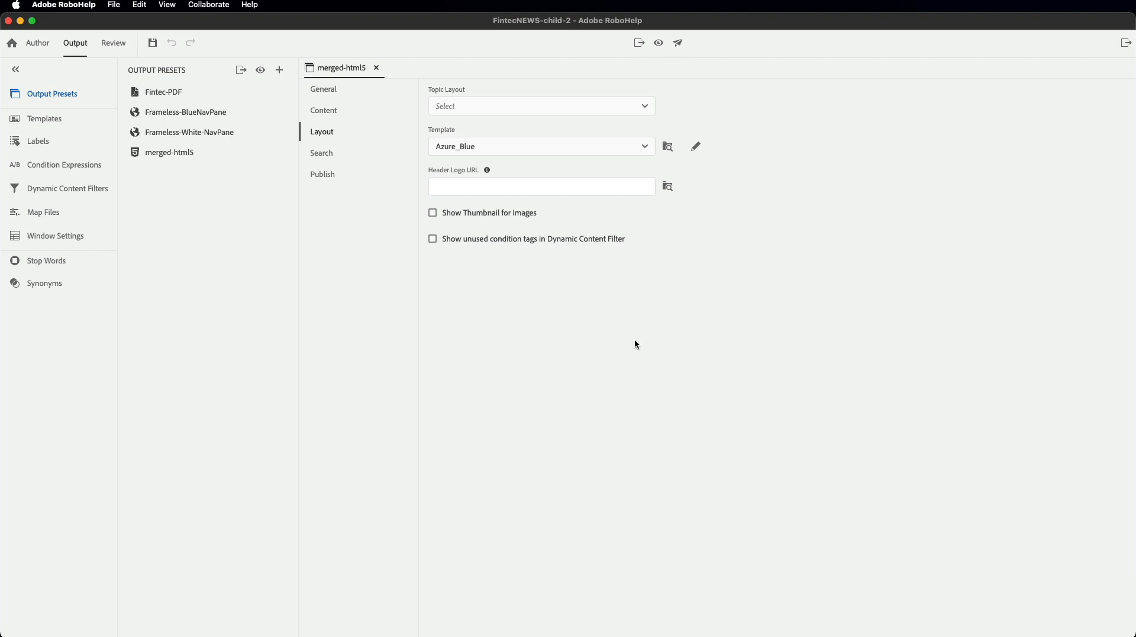
{"action": "key", "text": "super+w"}
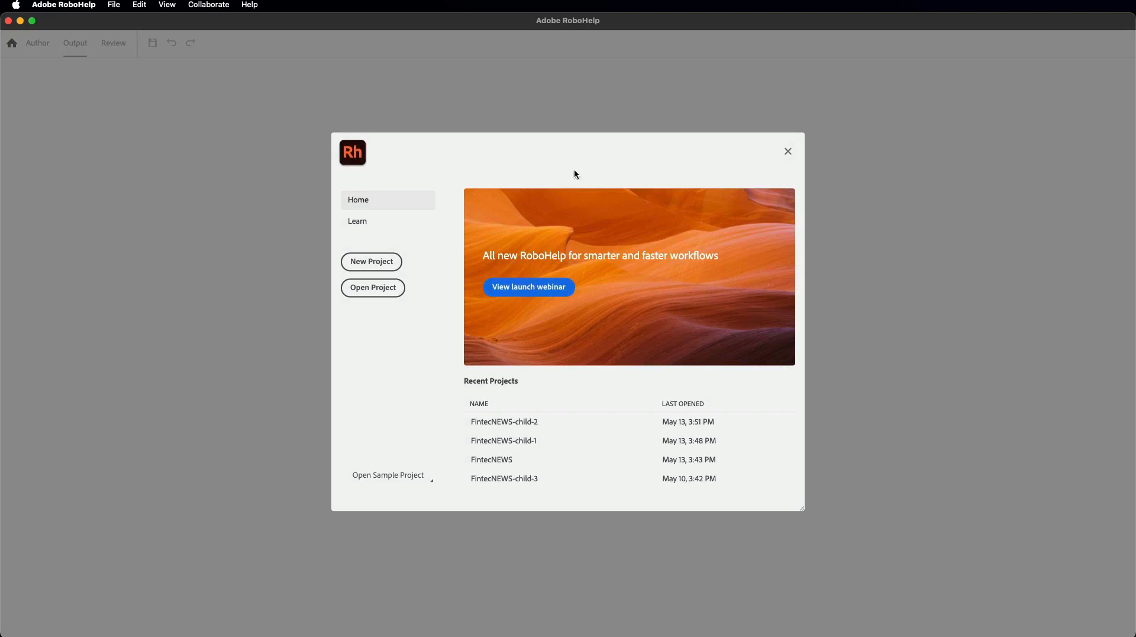
{"action": "left_click", "coordinate": [501, 479]}
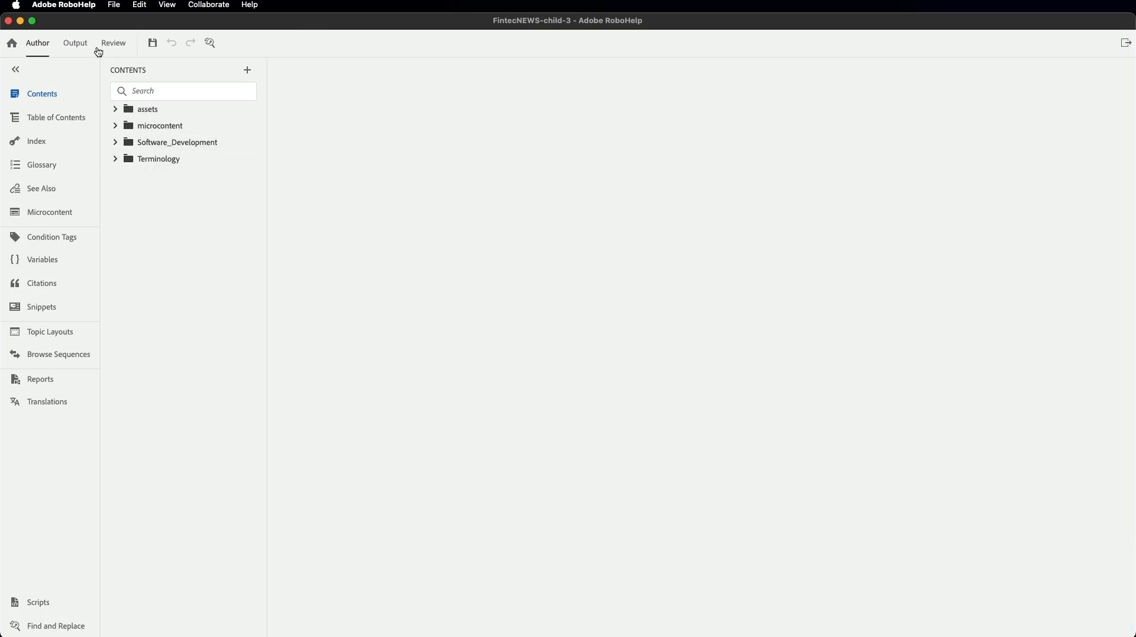
{"action": "left_click", "coordinate": [76, 44]}
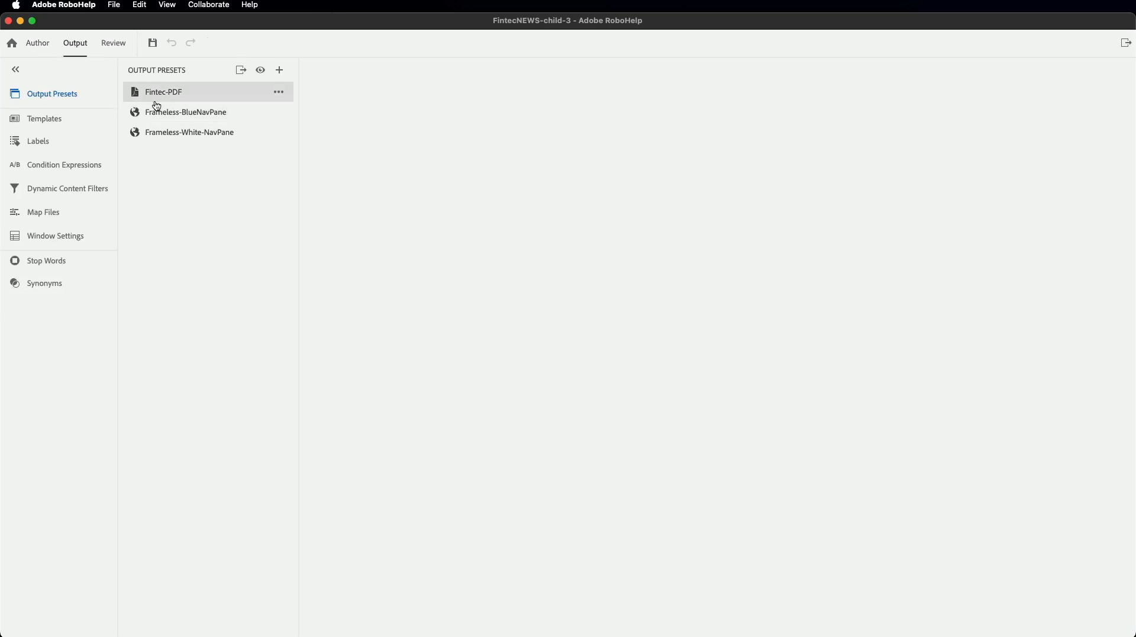
- Create a Responsive HTML5 output preset named merged-html5 in the FintecNEWS-child-3 project
{"action": "left_click", "coordinate": [281, 73]}
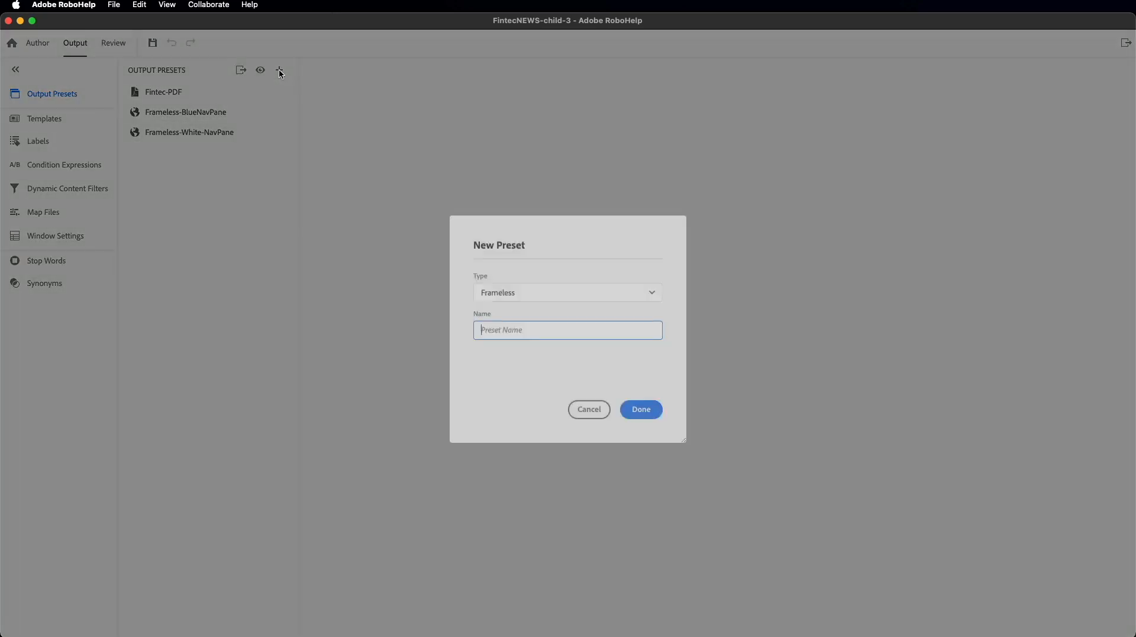
{"action": "left_click", "coordinate": [573, 284]}
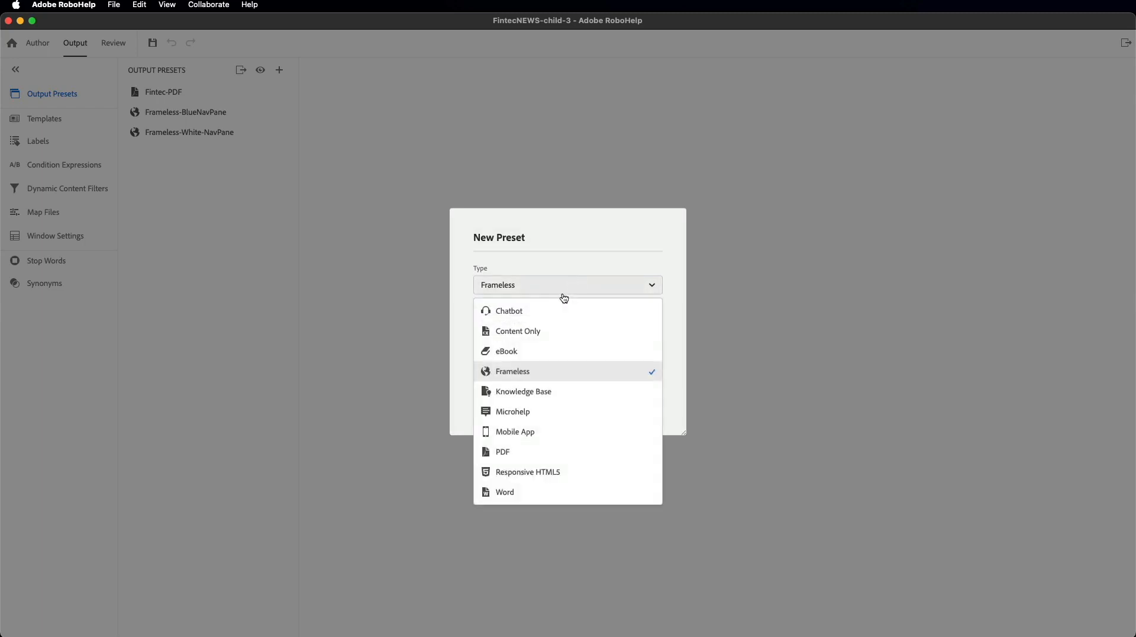
{"action": "left_click", "coordinate": [539, 473]}
{"action": "left_click", "coordinate": [535, 321]}
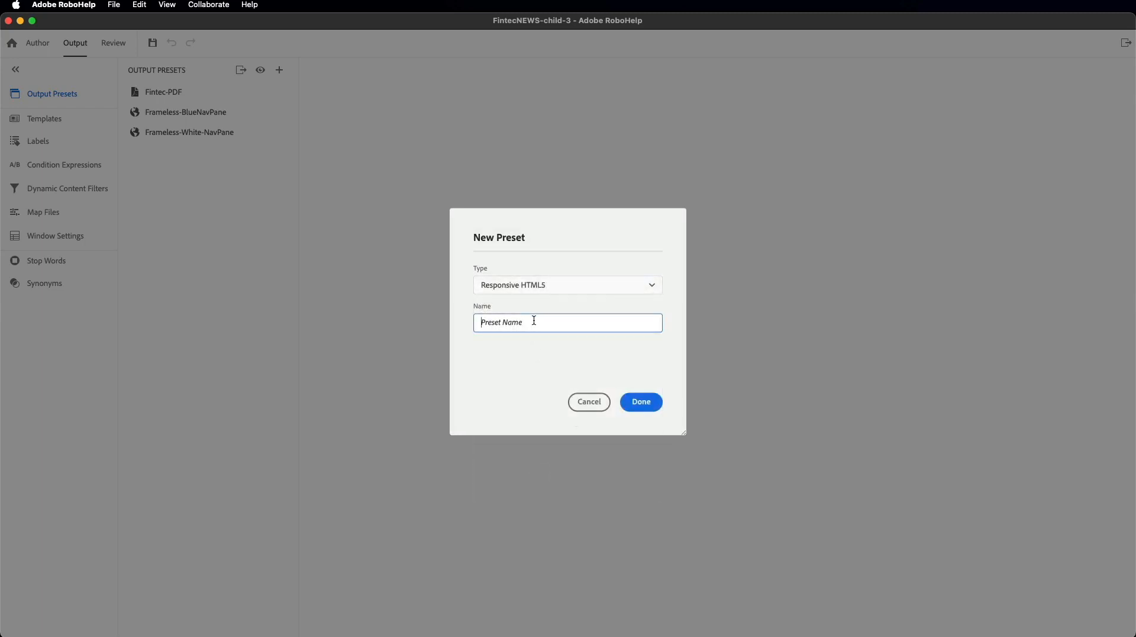
{"action": "type", "text": "merged-html5"}
{"action": "left_click", "coordinate": [645, 402]}
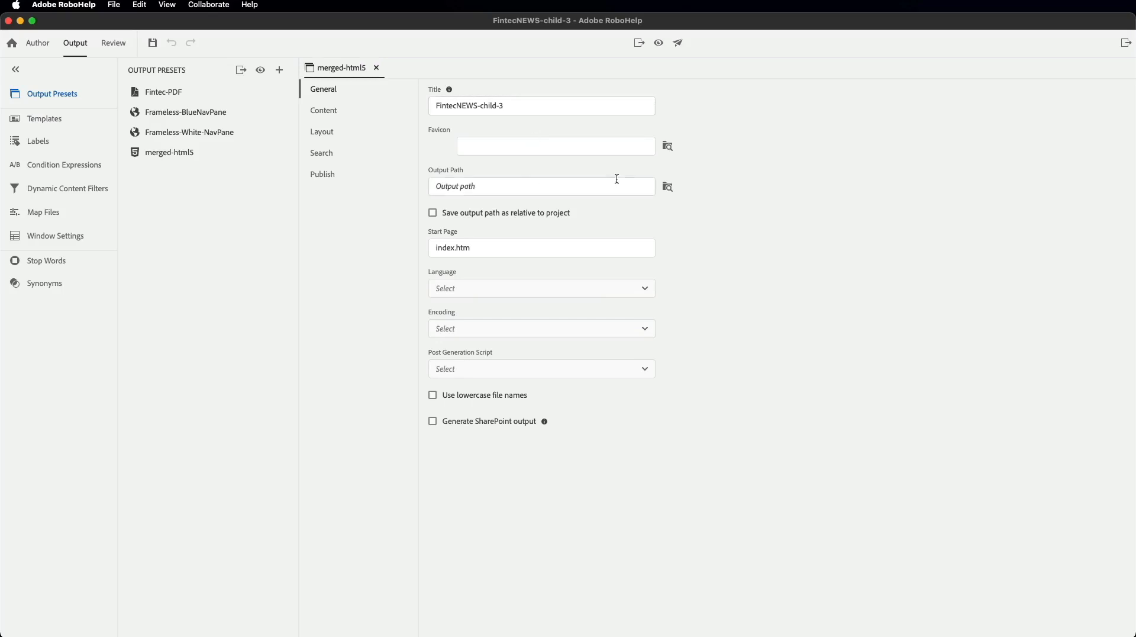
- Set the merged-html5 preset's output path to the FintecNEWS-child-3 folder inside output-html5/mergedProjects
{"action": "left_click", "coordinate": [663, 190]}
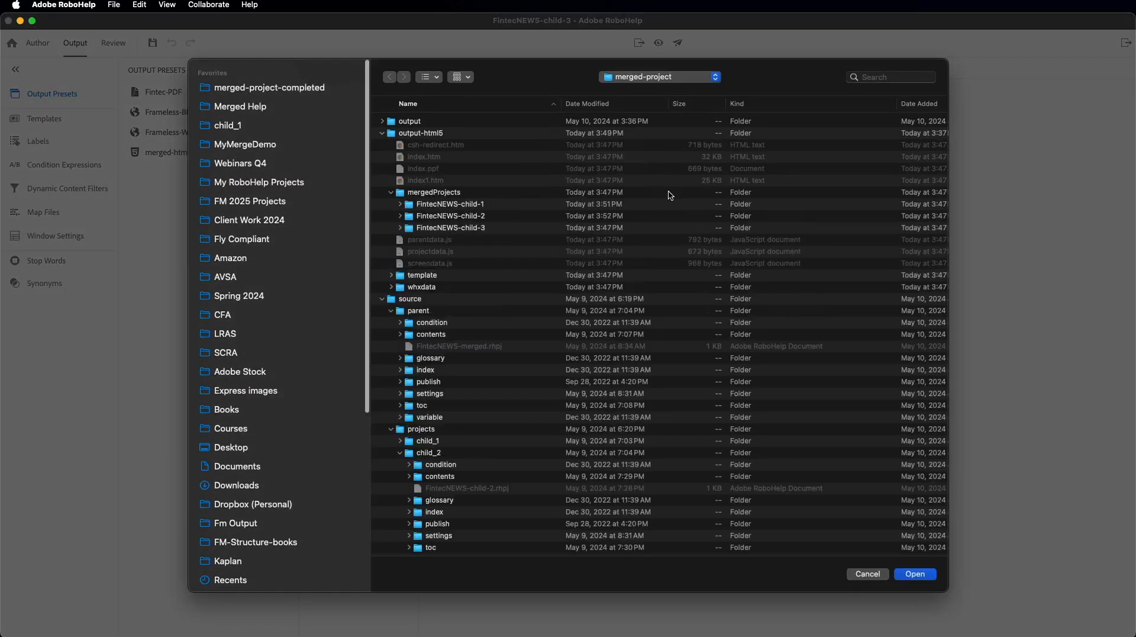
{"action": "left_click", "coordinate": [449, 230]}
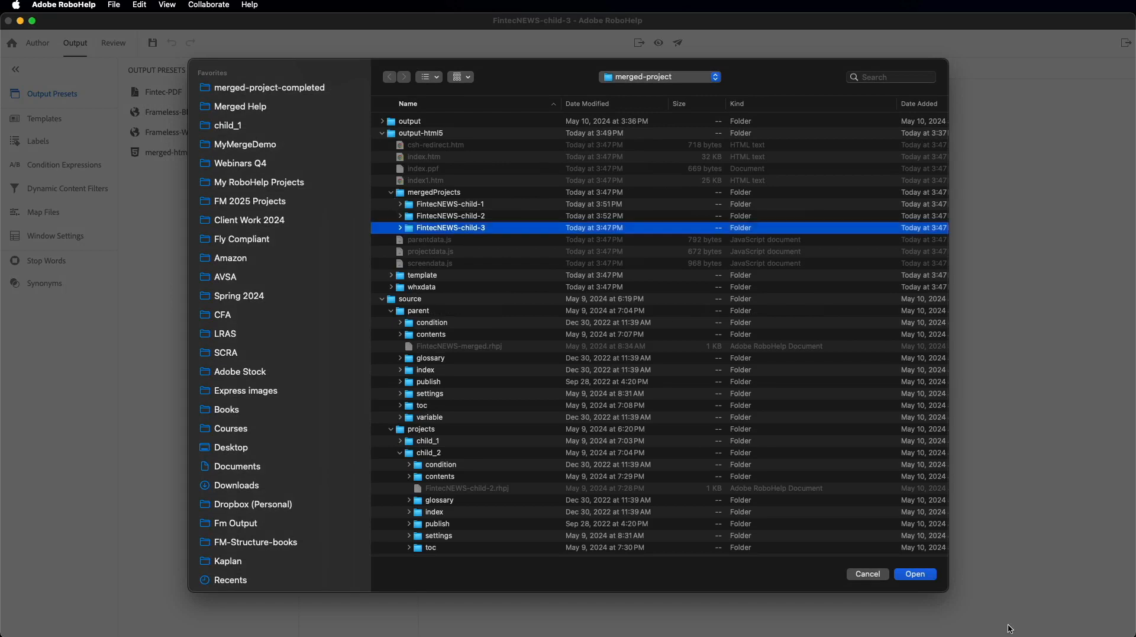
{"action": "left_click", "coordinate": [914, 574]}
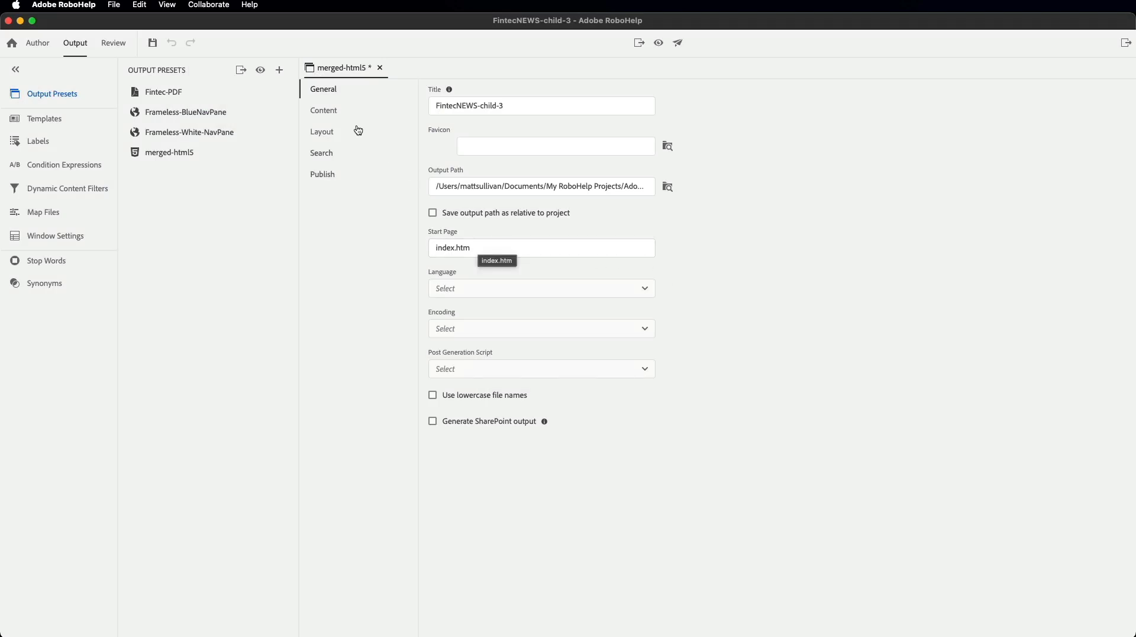
- Set the merged-html5 preset's default topic to Software_Development.htm from the Software_Development folder
{"action": "left_click", "coordinate": [323, 111]}
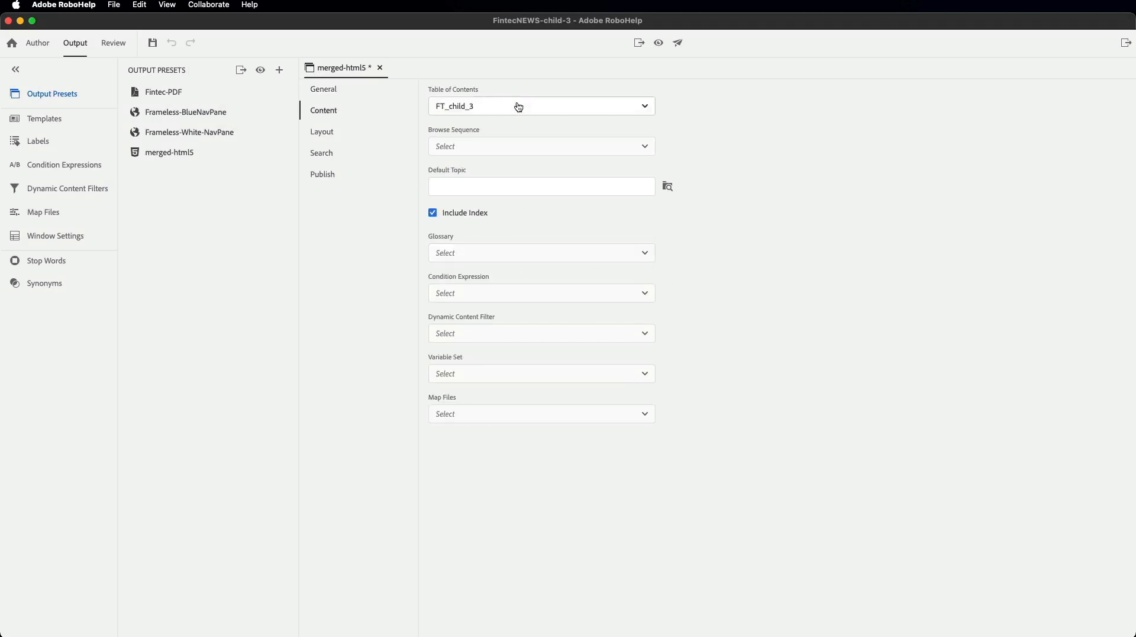
{"action": "left_click", "coordinate": [667, 186]}
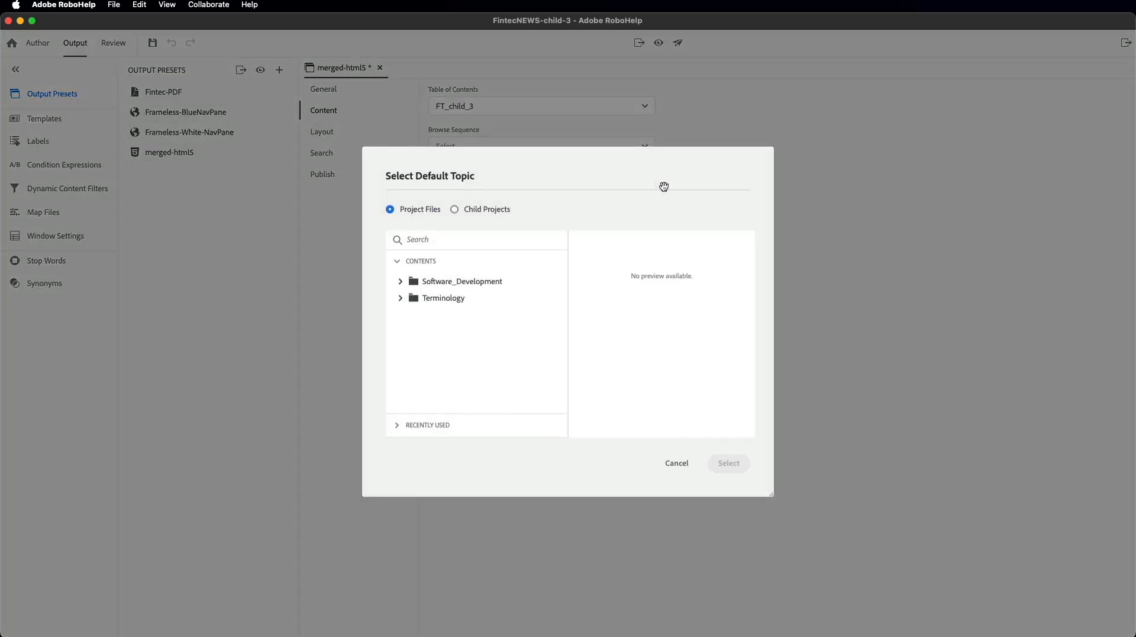
{"action": "left_click", "coordinate": [400, 282]}
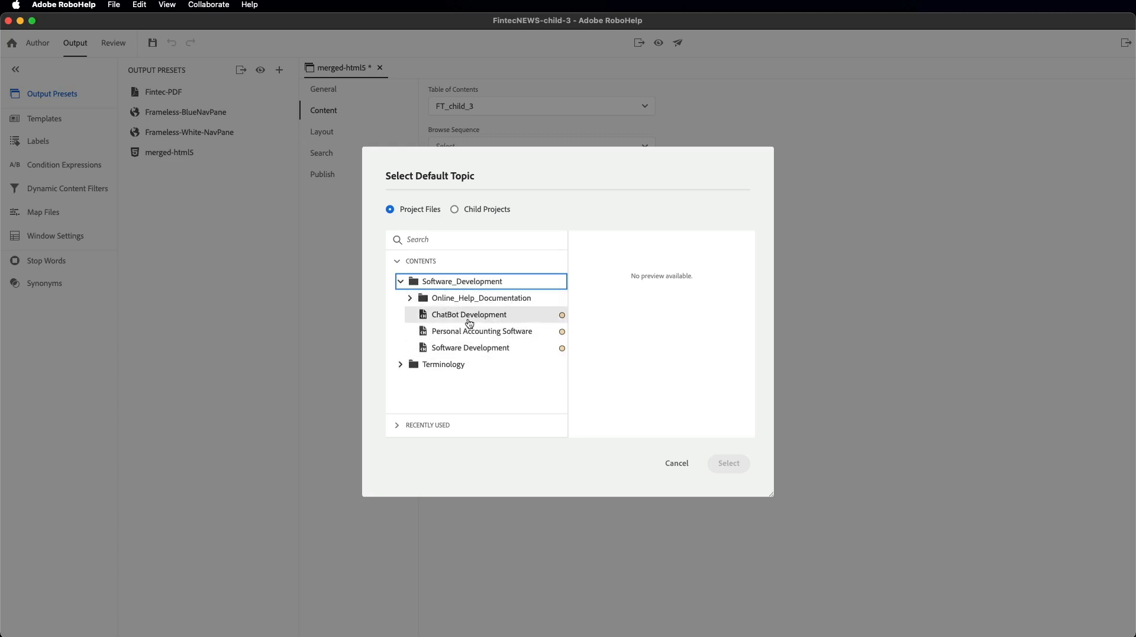
{"action": "left_click", "coordinate": [439, 349]}
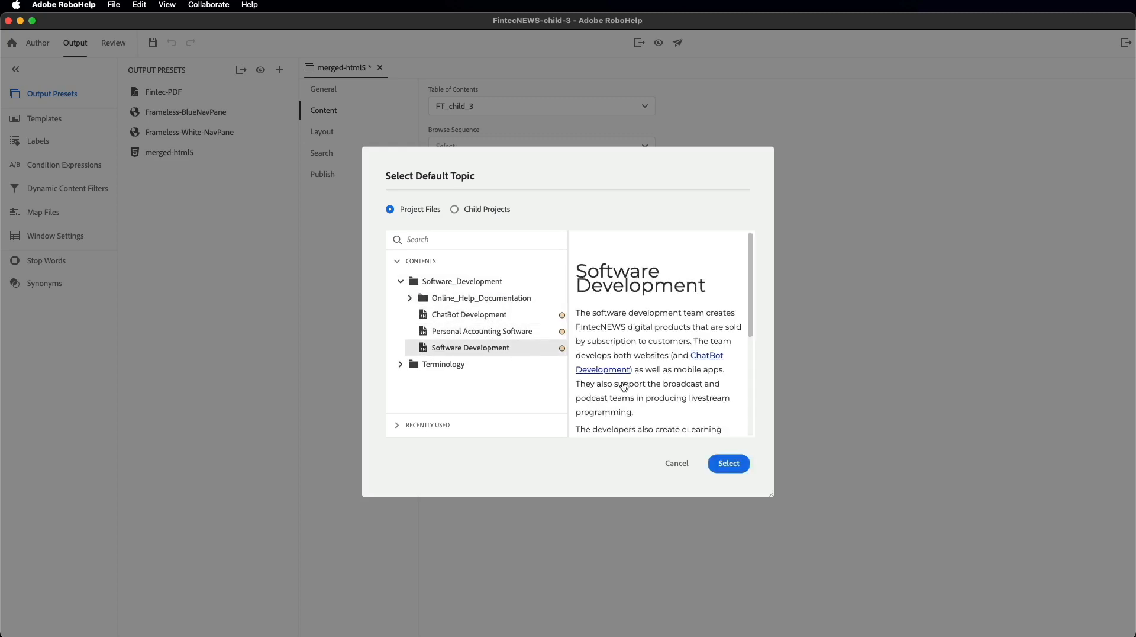
{"action": "left_click", "coordinate": [729, 464]}
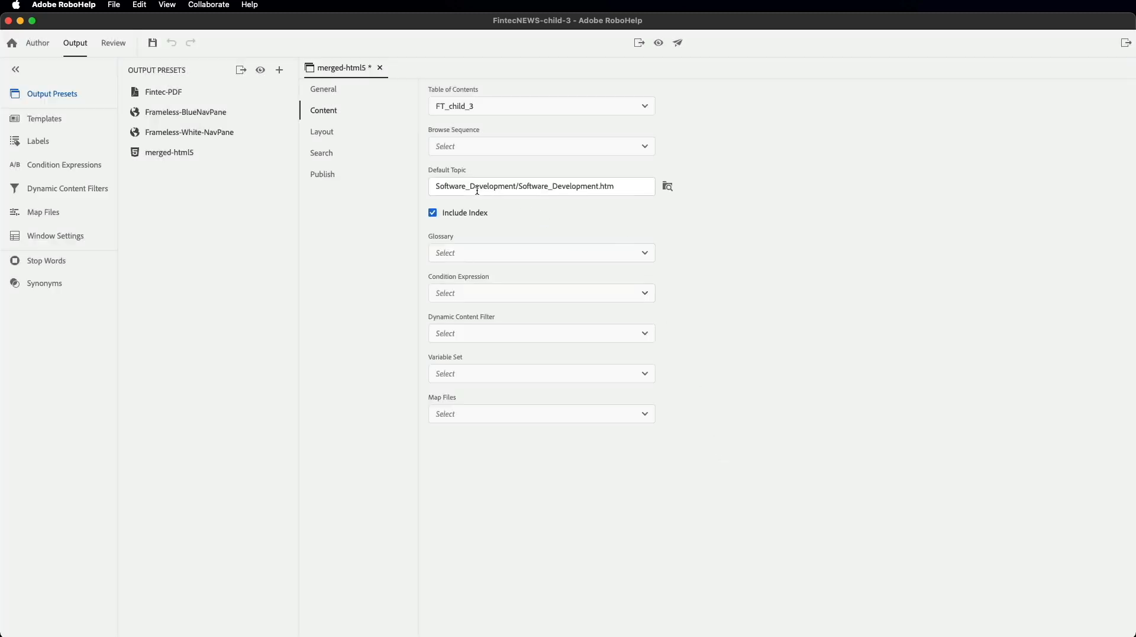
- Assign the Azure_Blue Responsive HTML5 template to the merged-html5 preset's layout in the FintecNEWS-child-3 project
{"action": "left_click", "coordinate": [322, 136]}
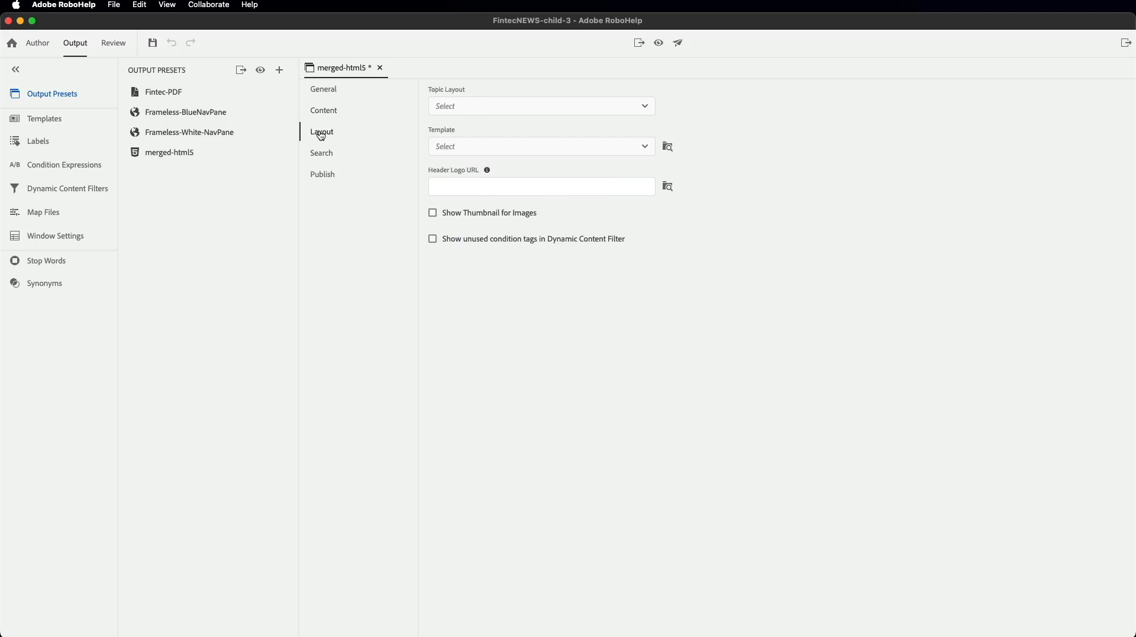
{"action": "left_click", "coordinate": [668, 147]}
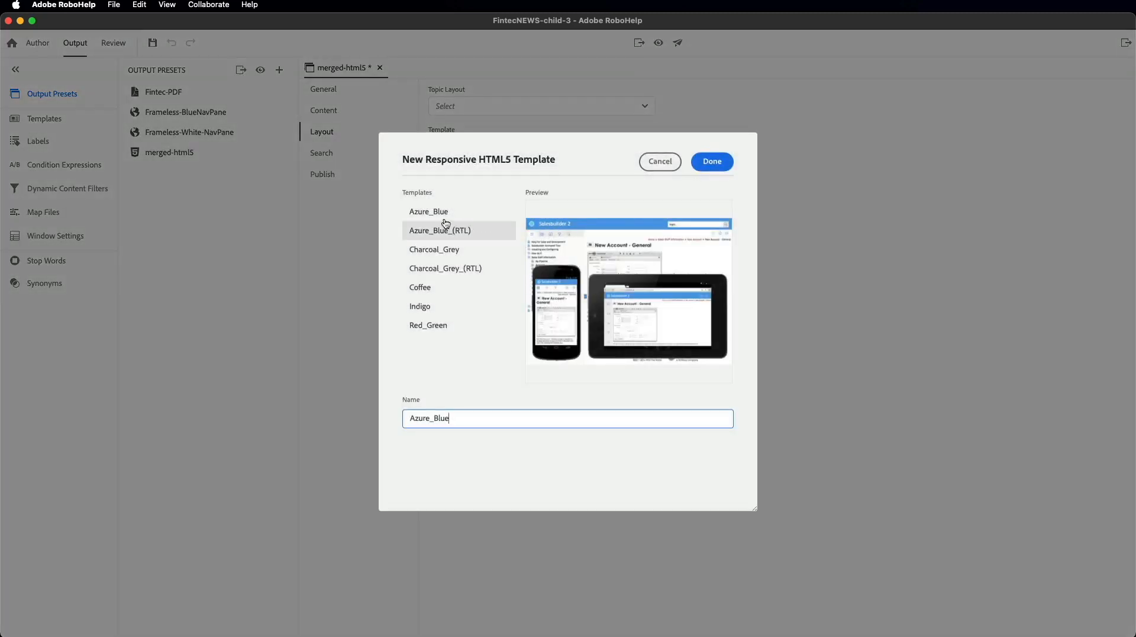
{"action": "left_click", "coordinate": [421, 216]}
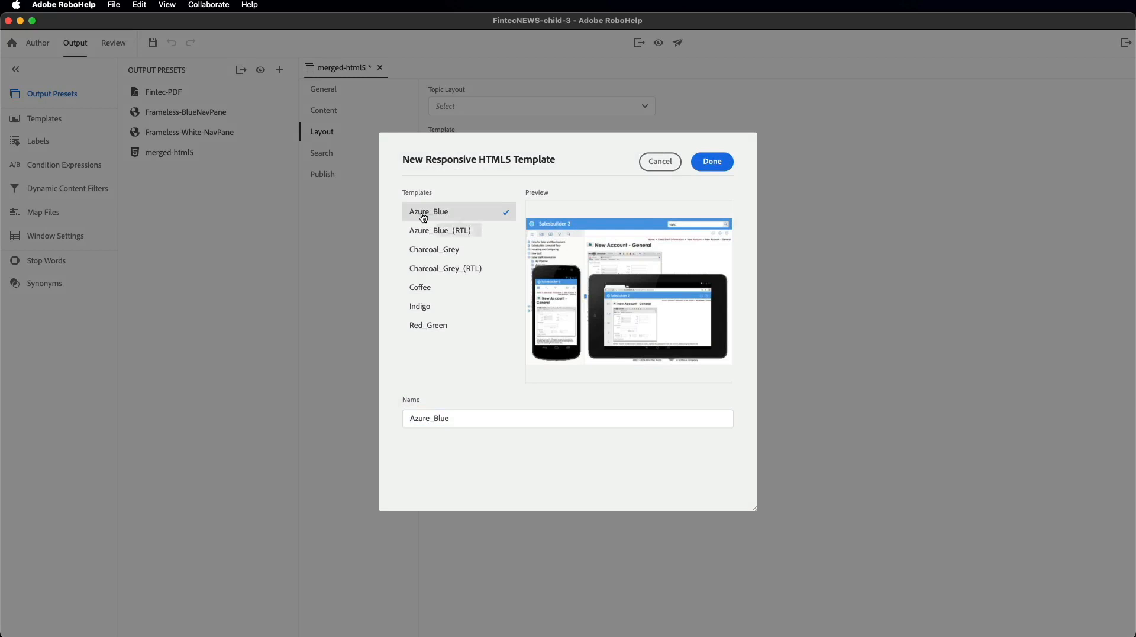
{"action": "left_click", "coordinate": [712, 162]}
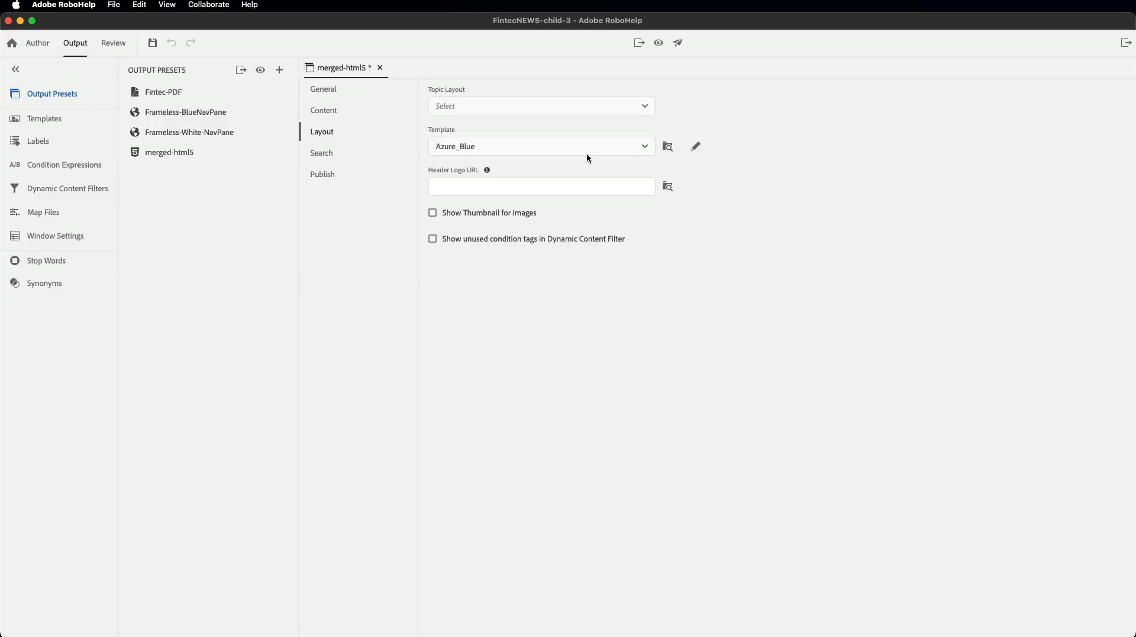
- Save the FintecNEWS-child-3 merged-html5 preset, generate its output, and view the result in the browser
{"action": "key", "text": "super+s"}
{"action": "left_click", "coordinate": [639, 43]}
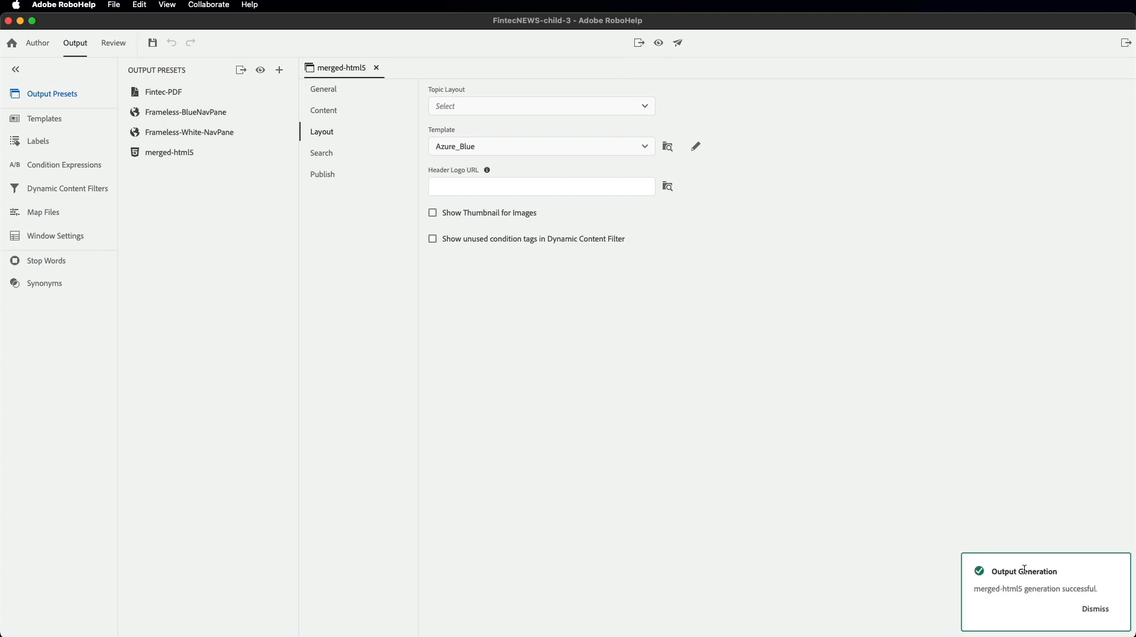
{"action": "left_click", "coordinate": [659, 43]}
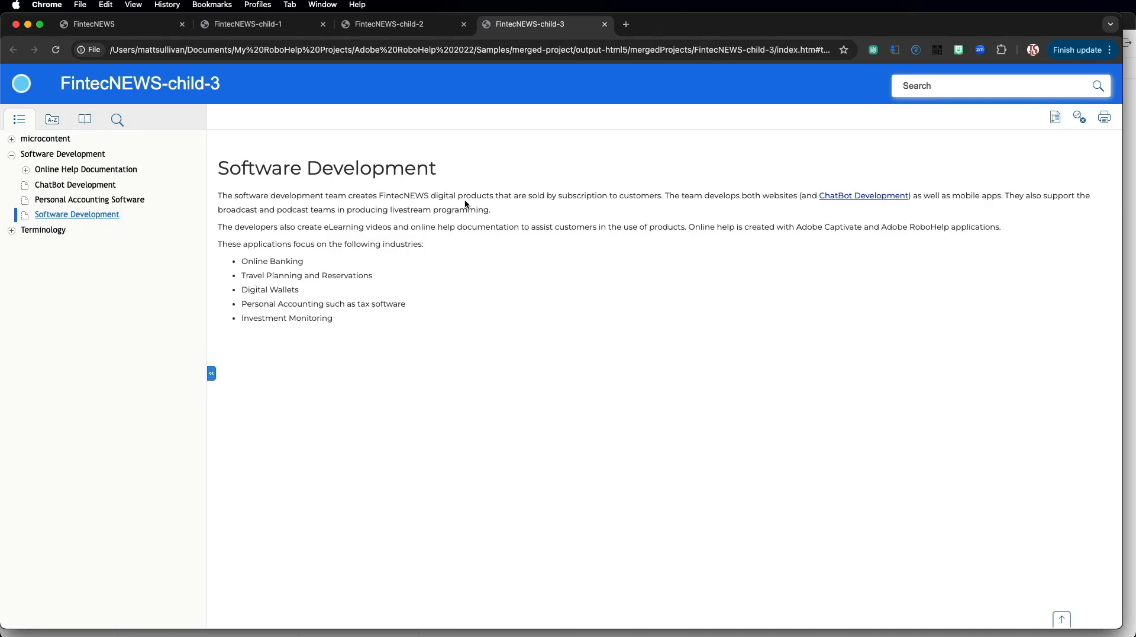
- Review the generated child-2 and child-1 outputs in the browser, and return to the parent FintecNEWS output
{"action": "left_click", "coordinate": [395, 27]}
{"action": "left_click", "coordinate": [270, 32]}
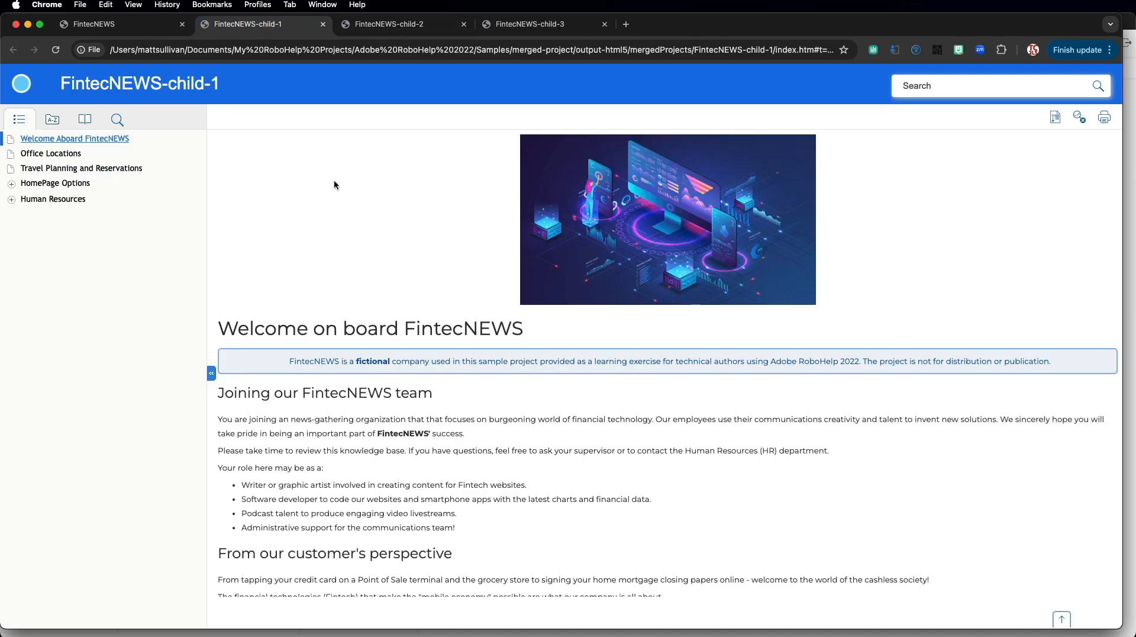
{"action": "key", "text": "super+Tab"}
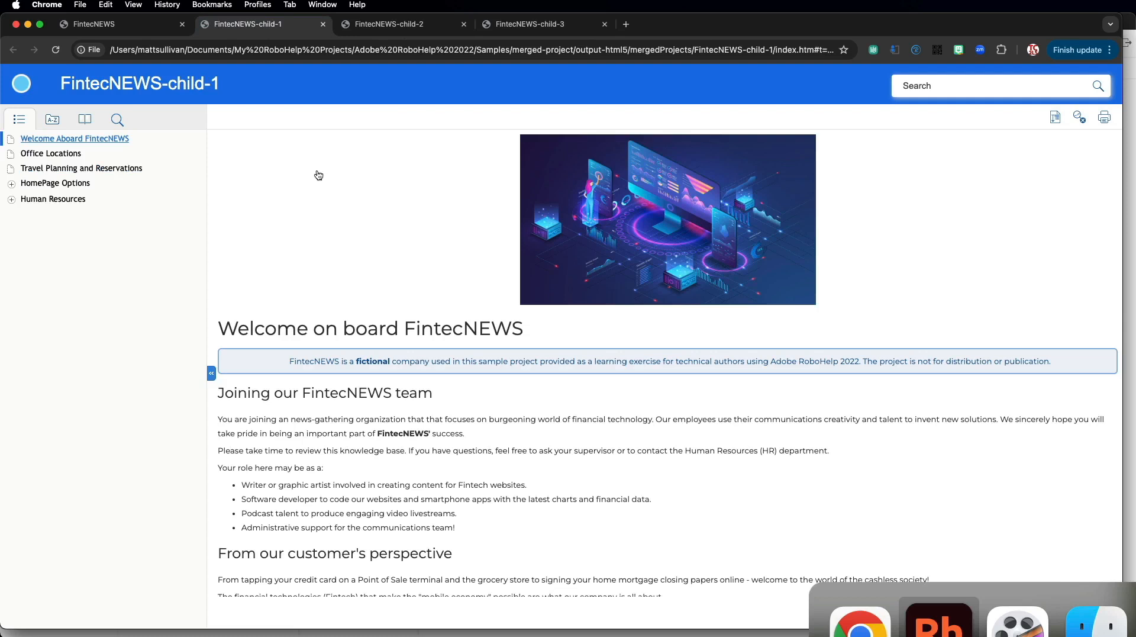
{"action": "key", "text": "Escape"}
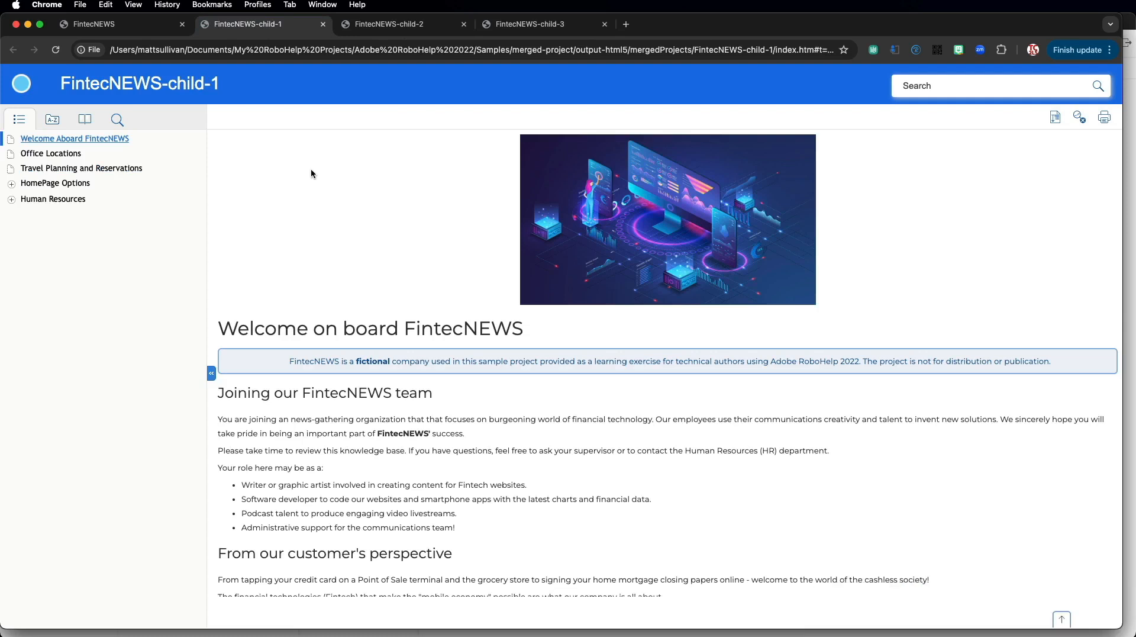
{"action": "left_click", "coordinate": [90, 29]}
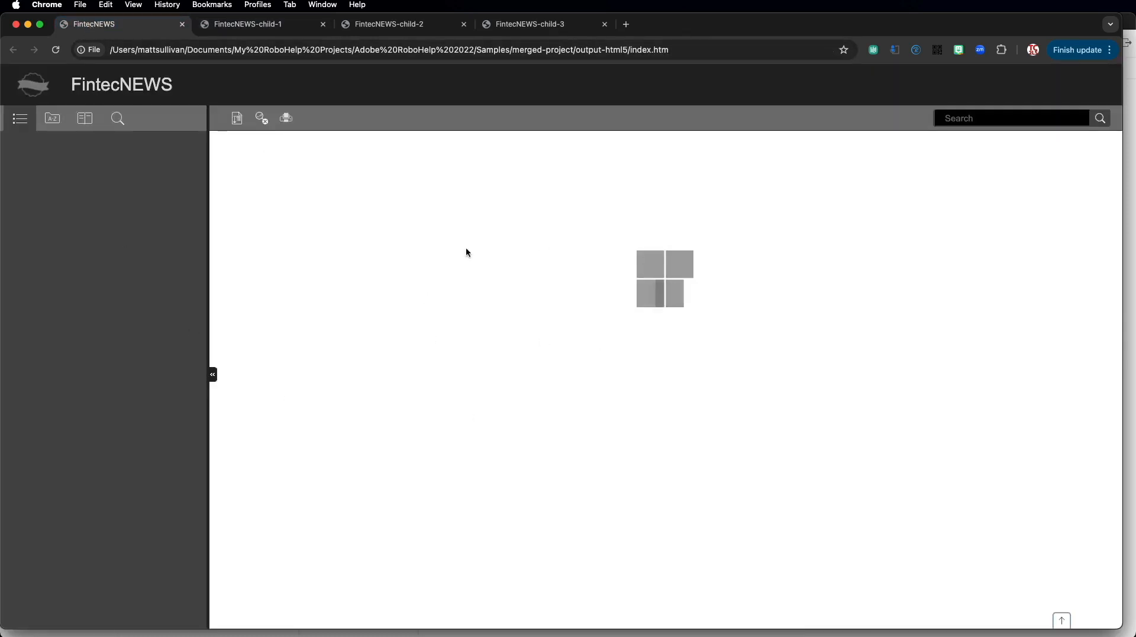